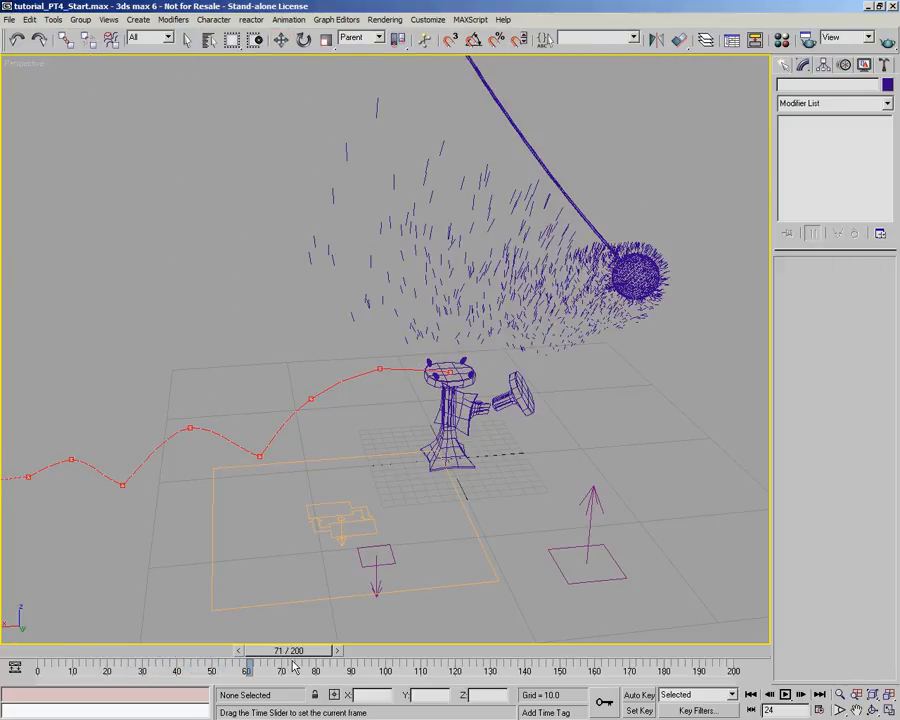
- Turn off the Flame Source particle system in Particle View and return the animation to frame 0
key("w")
key("6")
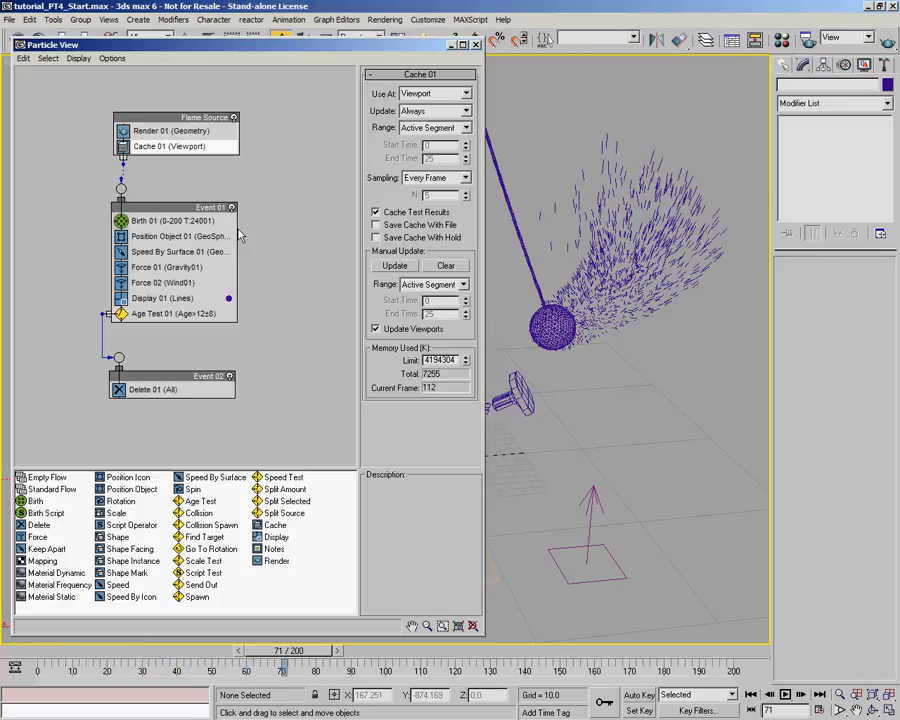
left_click(233, 118)
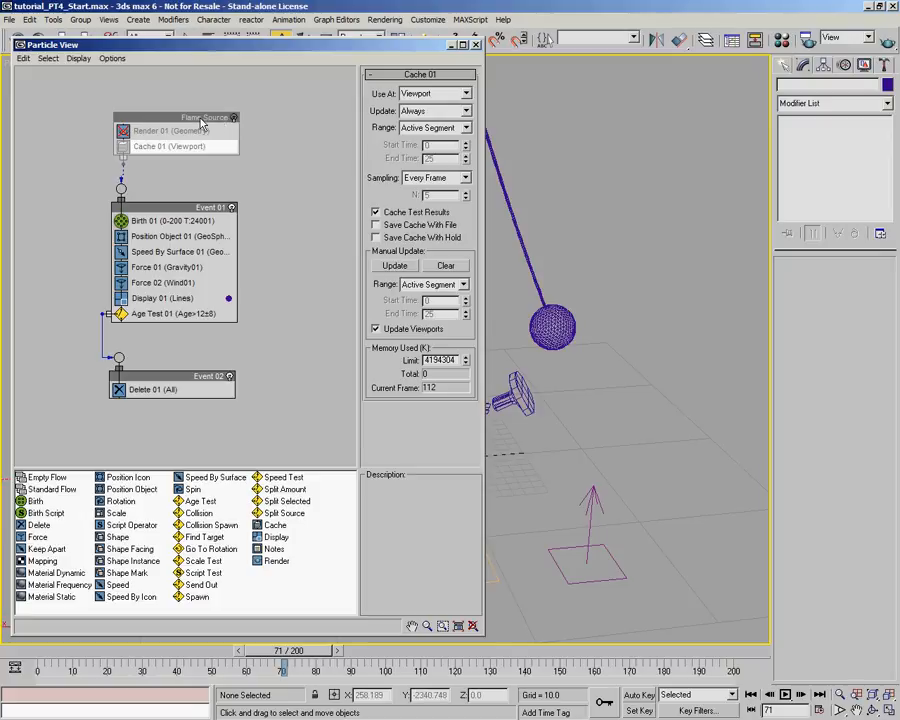
left_click(451, 46)
left_click_drag(98, 651, 29, 624)
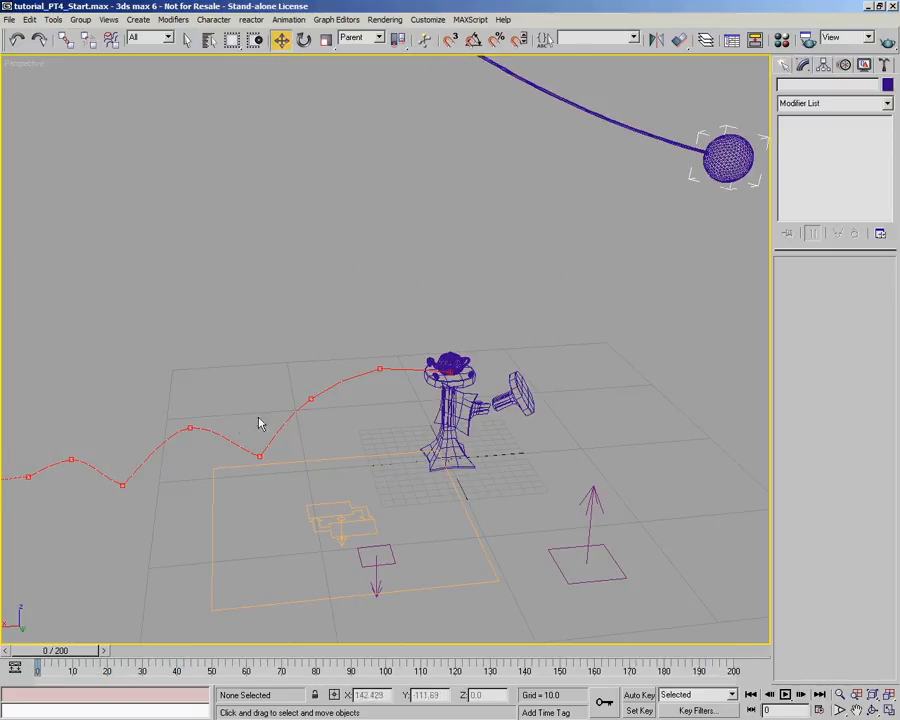
key("6")
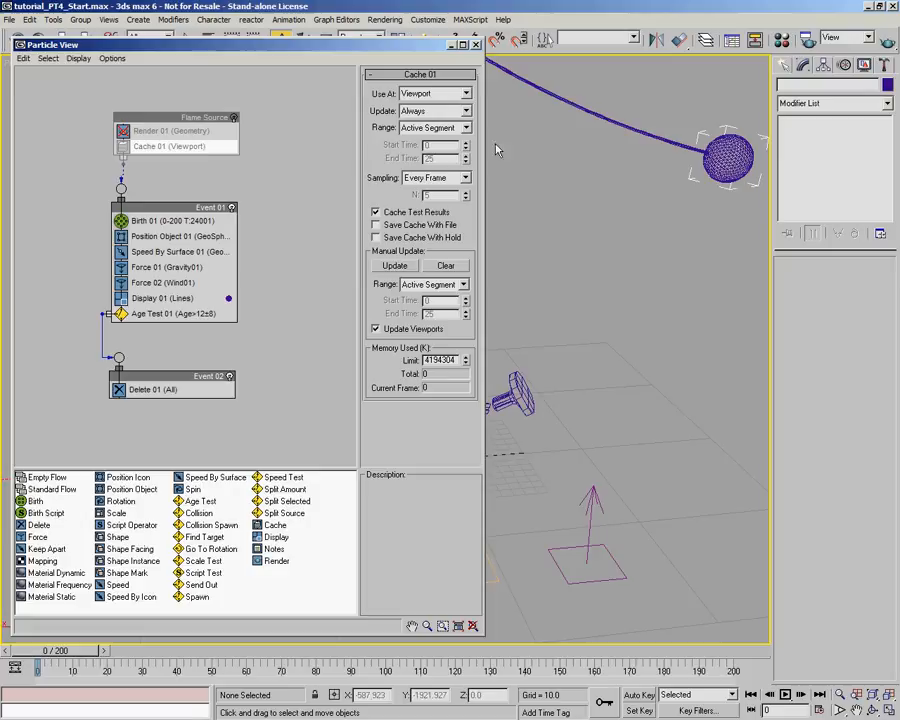
left_click(476, 46)
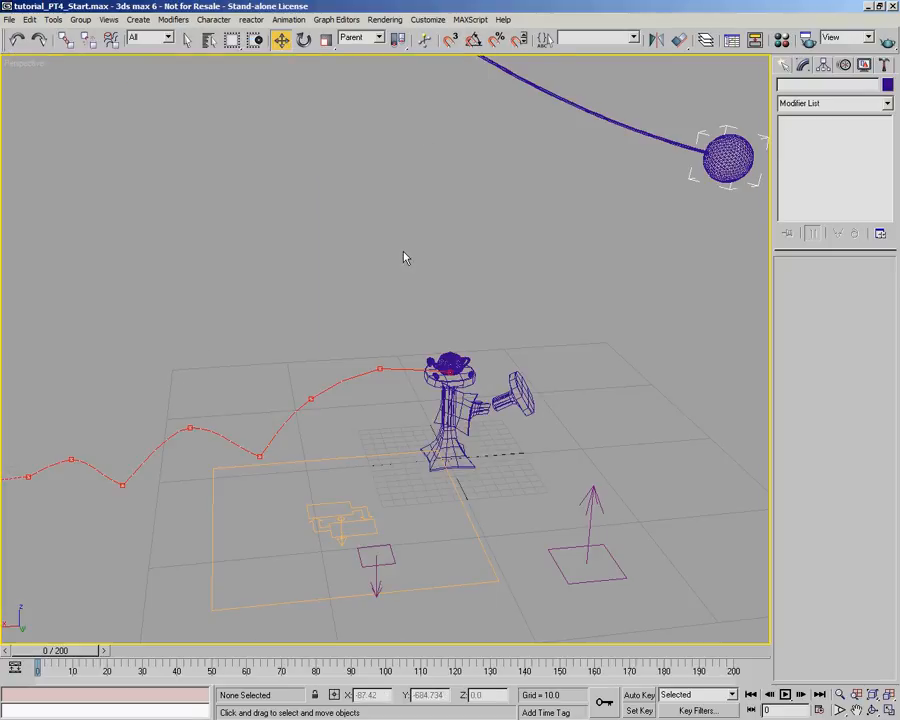
right_click(402, 236)
left_click(442, 168)
middle_click_drag(408, 335, 370, 322, "alt")
scroll(448, 352, "up", 3)
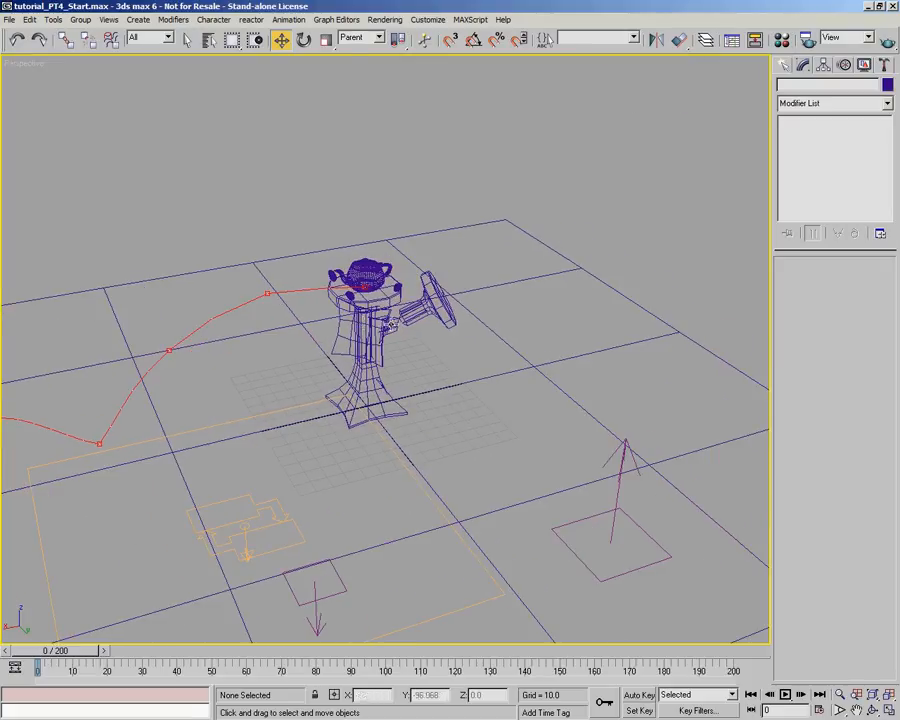
left_click_drag(471, 304, 374, 344)
left_click_drag(305, 267, 481, 352)
middle_click_drag(393, 243, 540, 300, "alt")
left_click(612, 104, "ctrl")
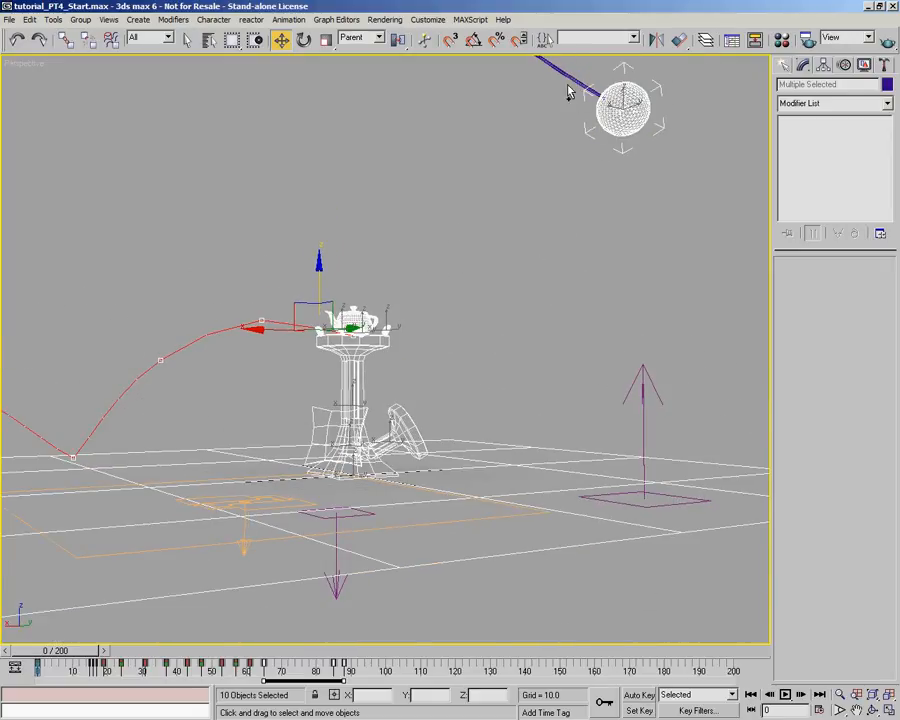
left_click(567, 76, "ctrl")
left_click(781, 39)
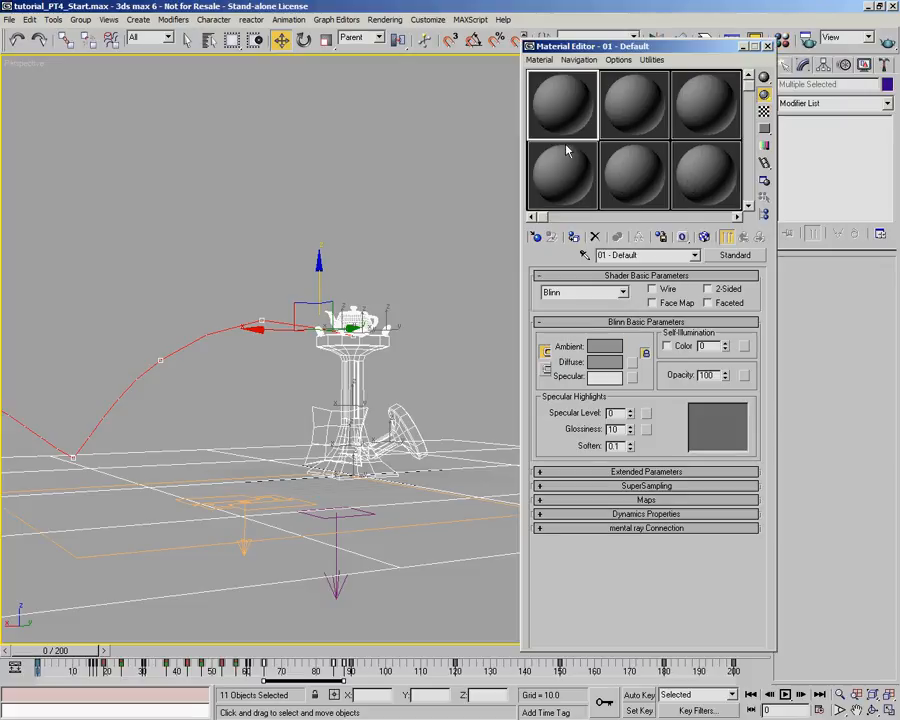
left_click(767, 46)
- Clear the selection and render a test image of the perspective view at frame 0
middle_click_drag(656, 216, 480, 319, "alt")
left_click(480, 319)
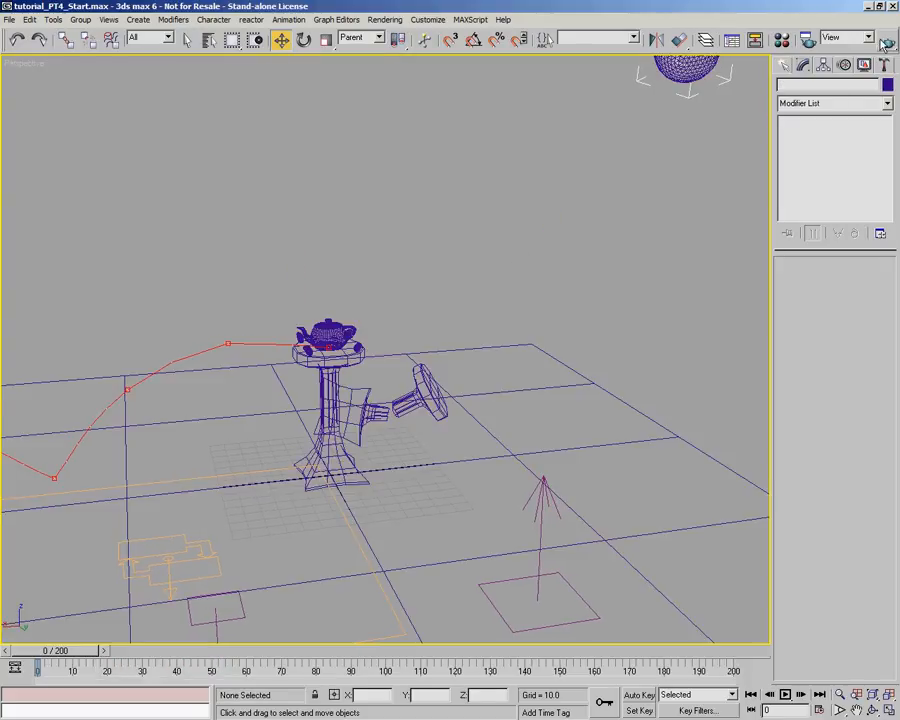
key("shift+q")
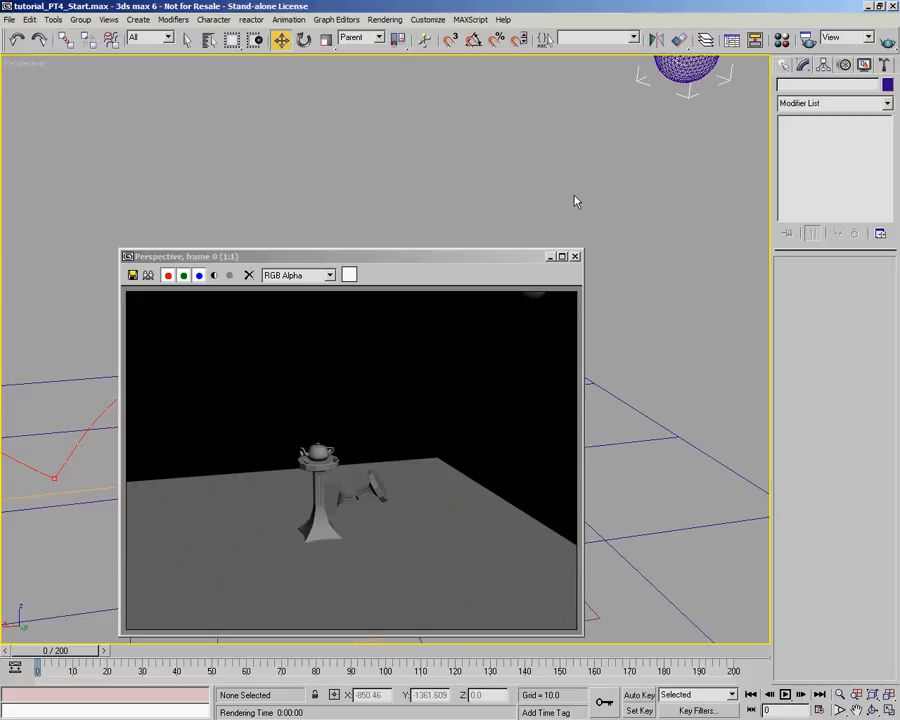
left_click(575, 256)
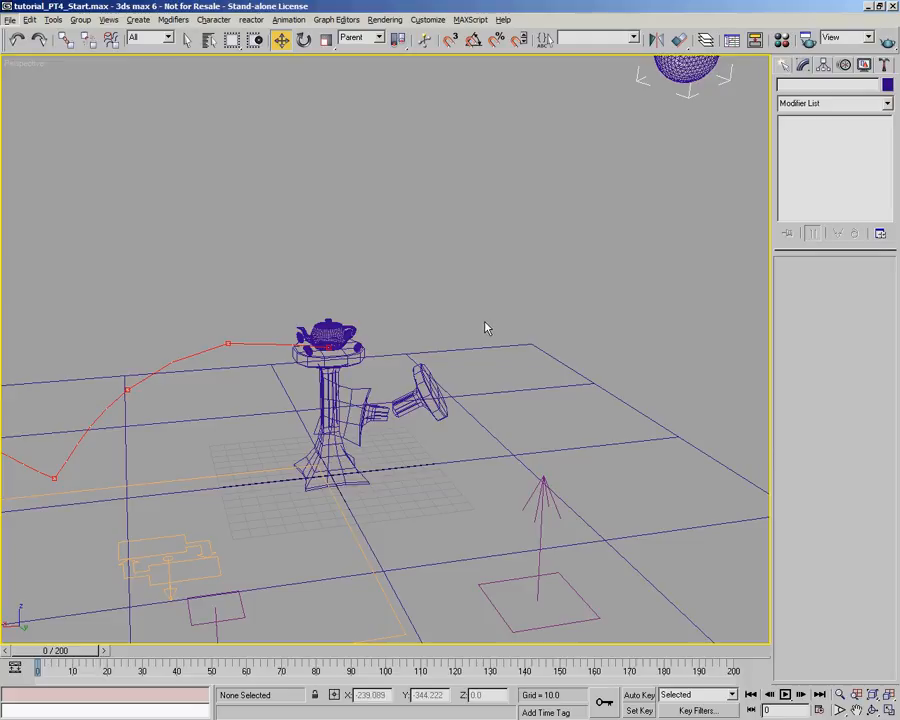
- Create a target spotlight in the front view, high above the pedestal and aimed at the teapot
key("f")
left_click(402, 251)
key("f")
middle_click_drag(359, 340, 358, 340)
scroll(358, 340, "down", 2)
middle_click_drag(283, 345, 388, 416)
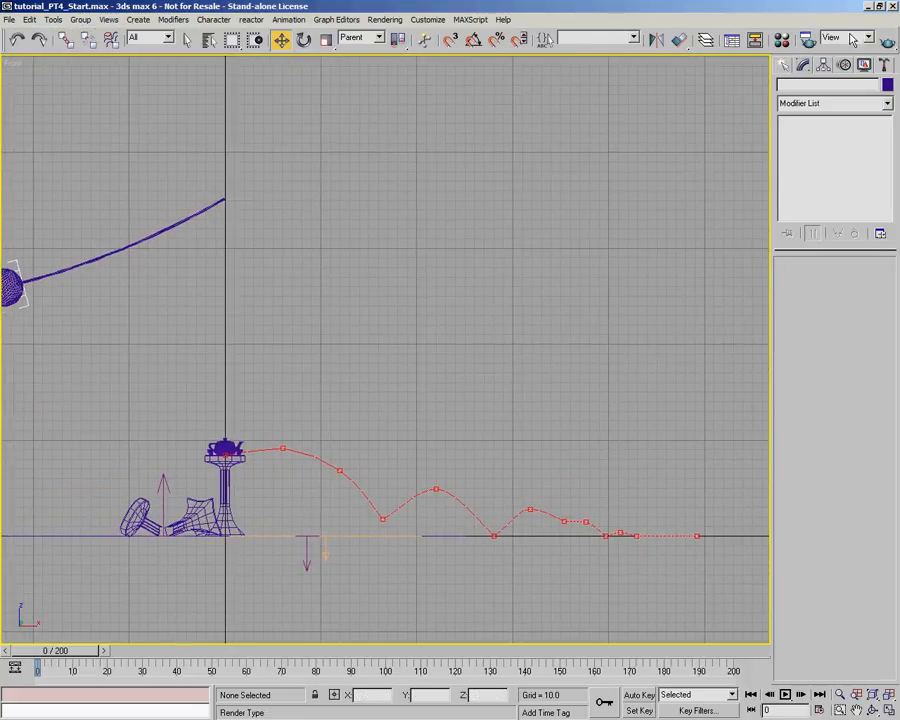
left_click(786, 67)
left_click(819, 87)
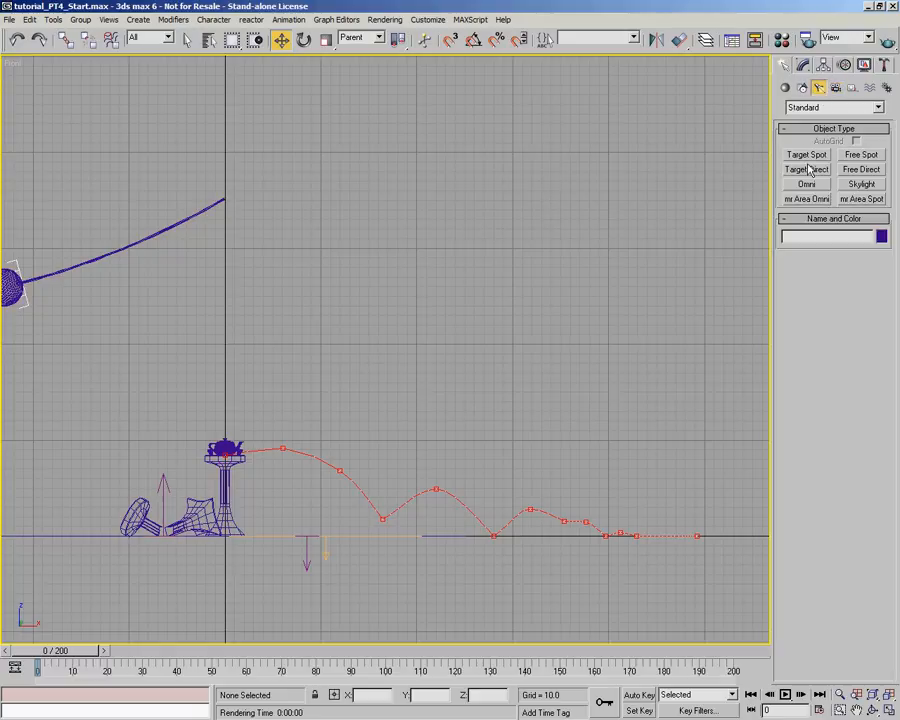
left_click(807, 155)
scroll(507, 171, "down", 2)
middle_click_drag(507, 171, 520, 223)
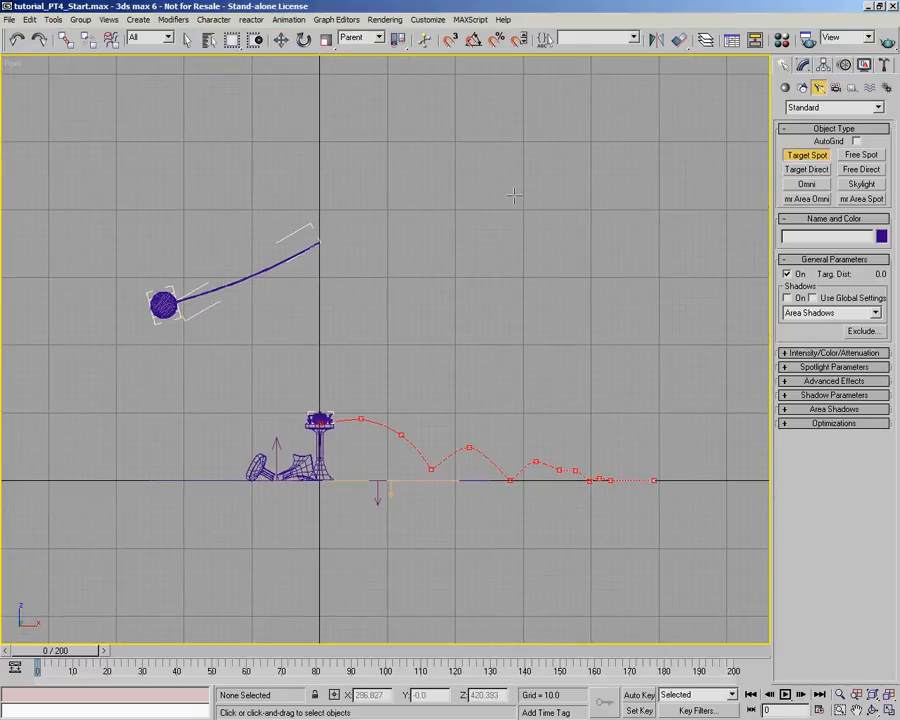
left_click_drag(343, 194, 320, 419)
- Move the spotlight off to one side of the teapot, to about X 67, Y -60, Z 420
left_click(281, 40)
left_click_drag(368, 168, 388, 168)
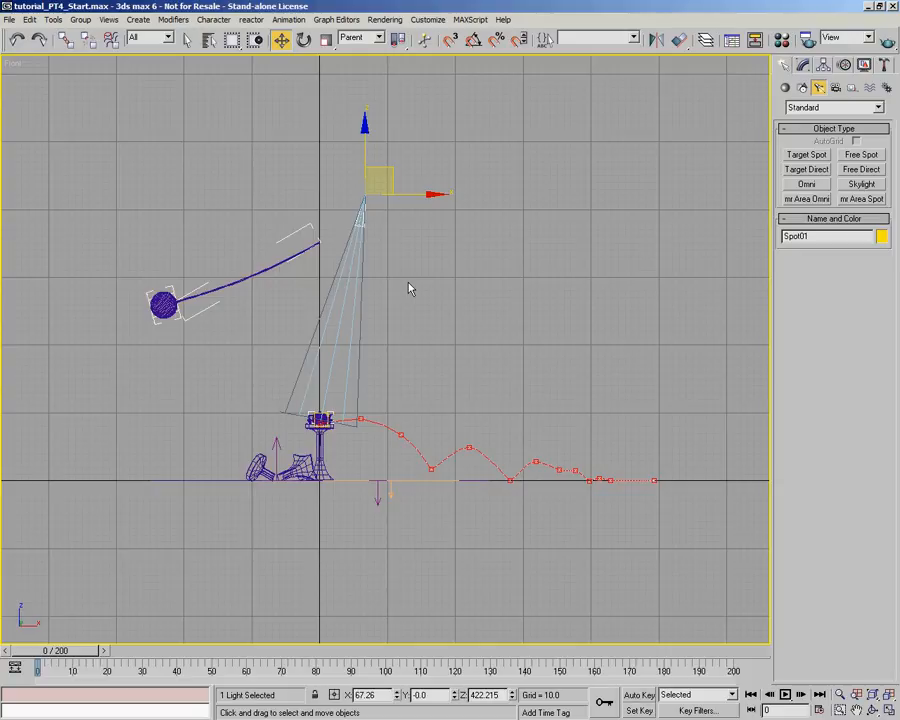
key("p")
middle_click_drag(326, 241, 310, 345, "alt")
scroll(286, 336, "down", 4)
middle_click_drag(310, 345, 346, 372)
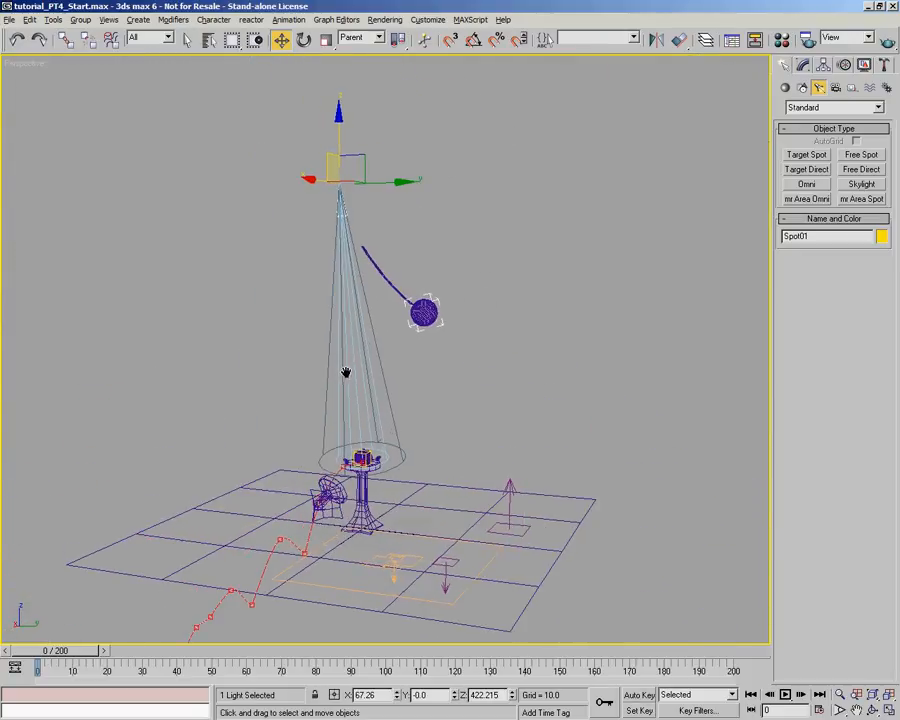
middle_click_drag(367, 190, 381, 194, "alt")
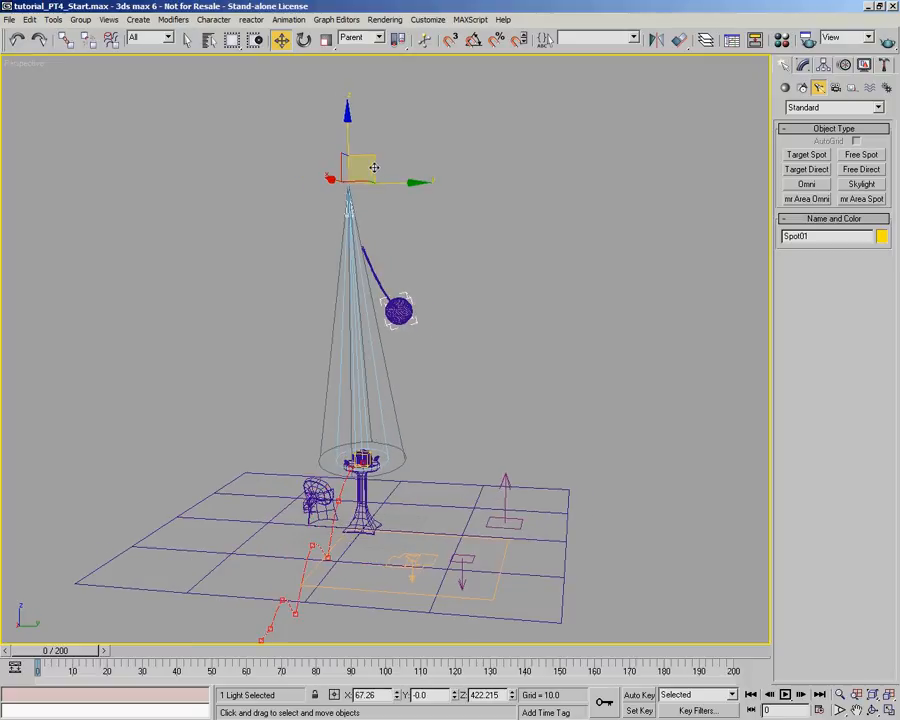
middle_click_drag(372, 208, 441, 230, "alt")
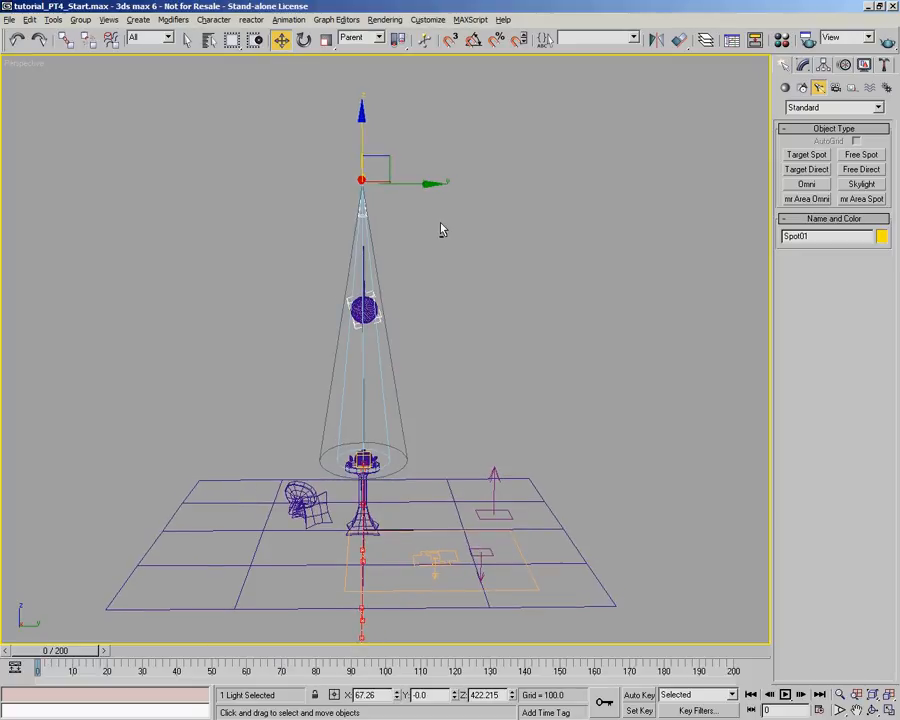
left_click_drag(385, 159, 335, 158)
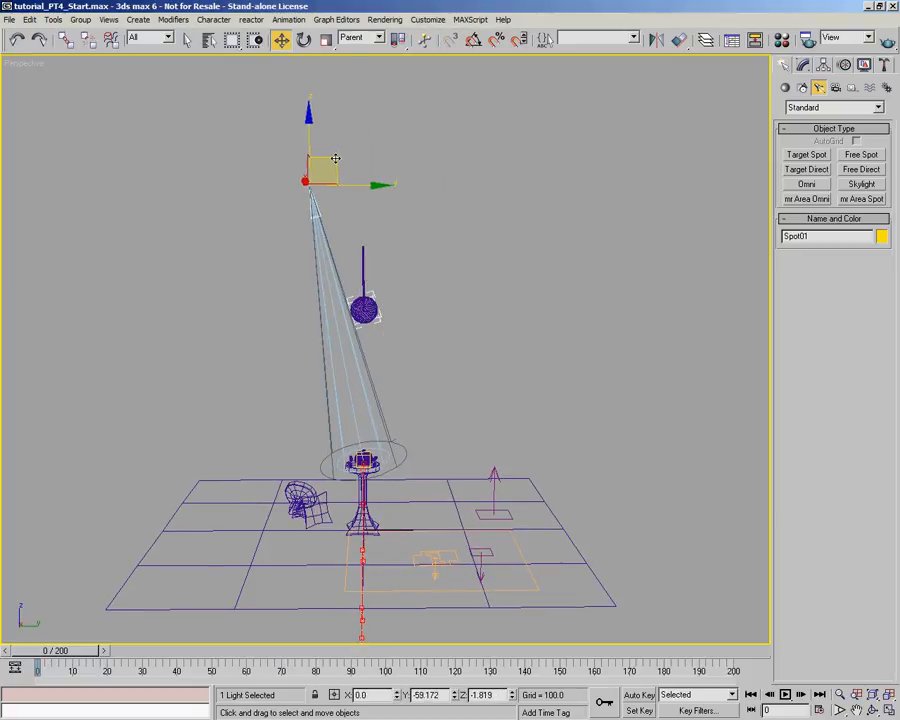
- Render the perspective view closer to the teapot pedestal to check the spotlight's illumination
middle_click_drag(506, 333, 409, 333, "alt")
scroll(409, 333, "up", 10)
middle_click_drag(413, 235, 385, 300, "alt")
middle_click_drag(324, 409, 355, 336)
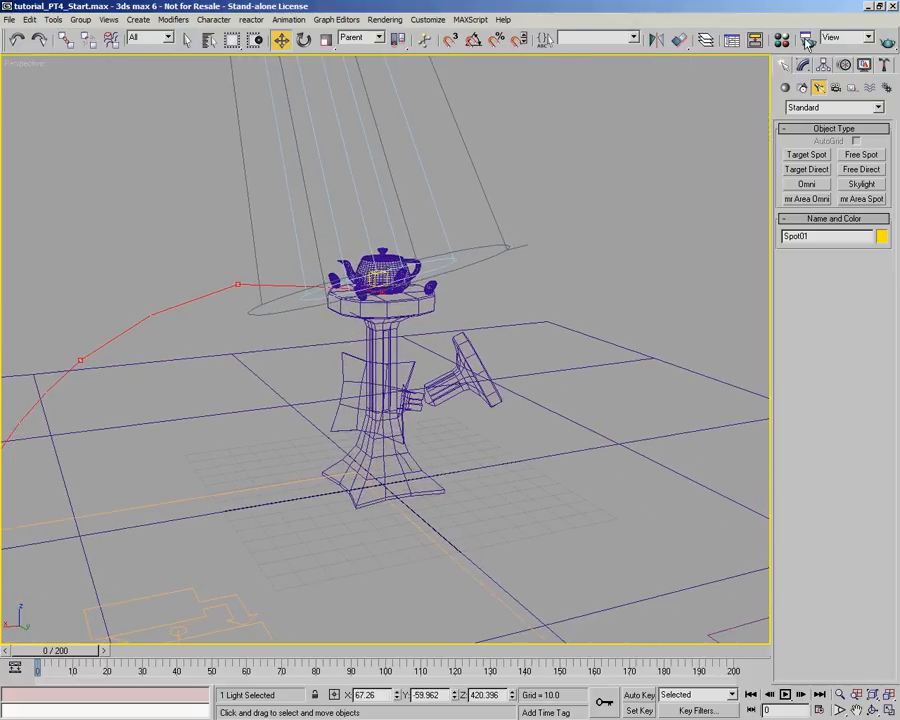
left_click(807, 40)
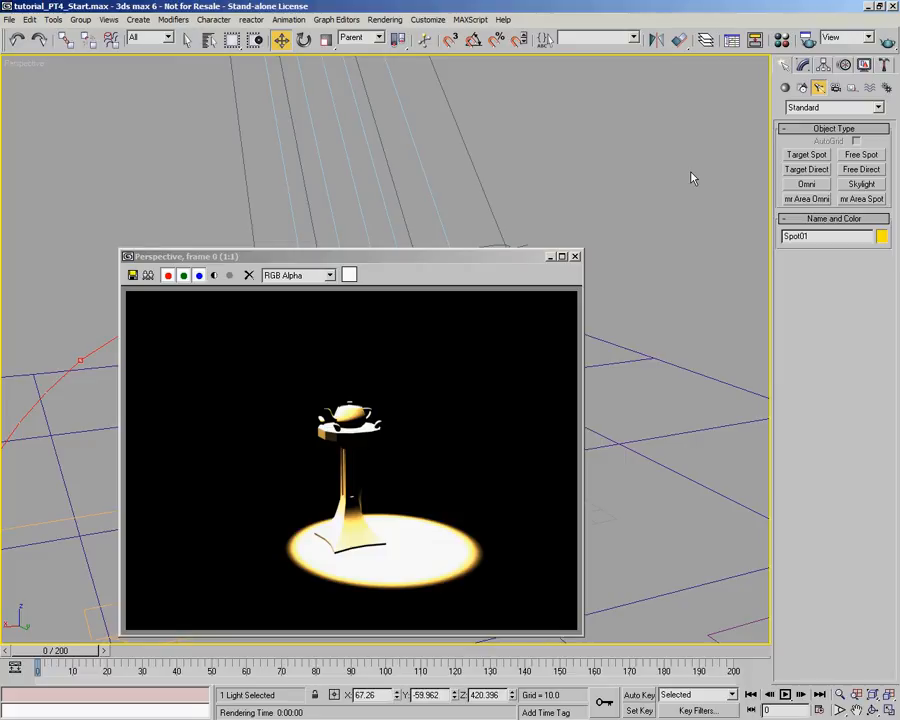
left_click(575, 256)
- Set the spotlight's multiplier to 1.08 and its colour to pale blue (RGB 230, 232, 255)
left_click(803, 64)
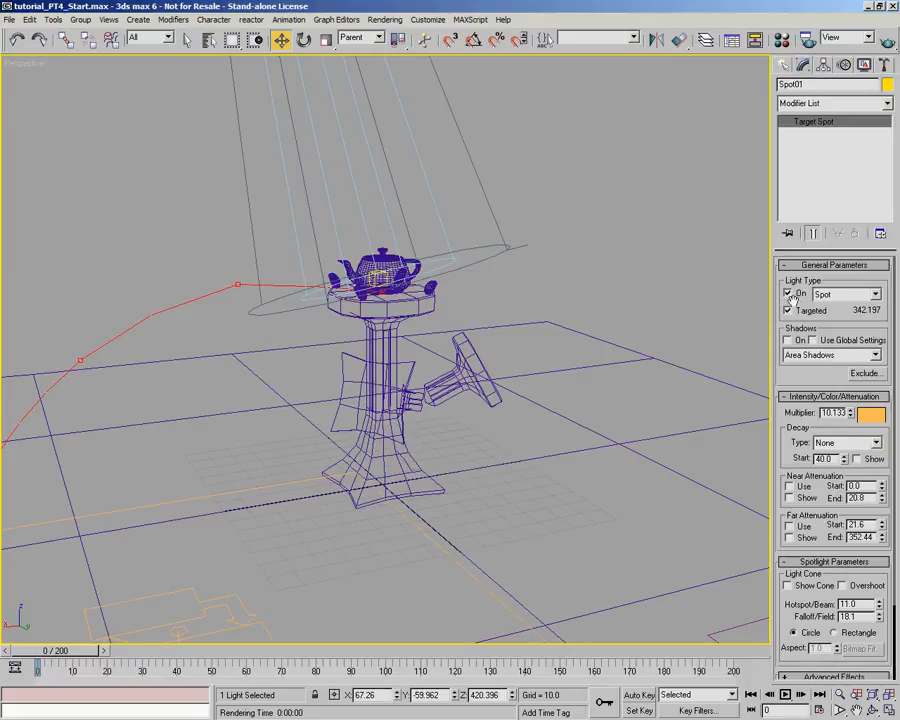
right_click(851, 415)
left_click_drag(851, 415, 866, 328)
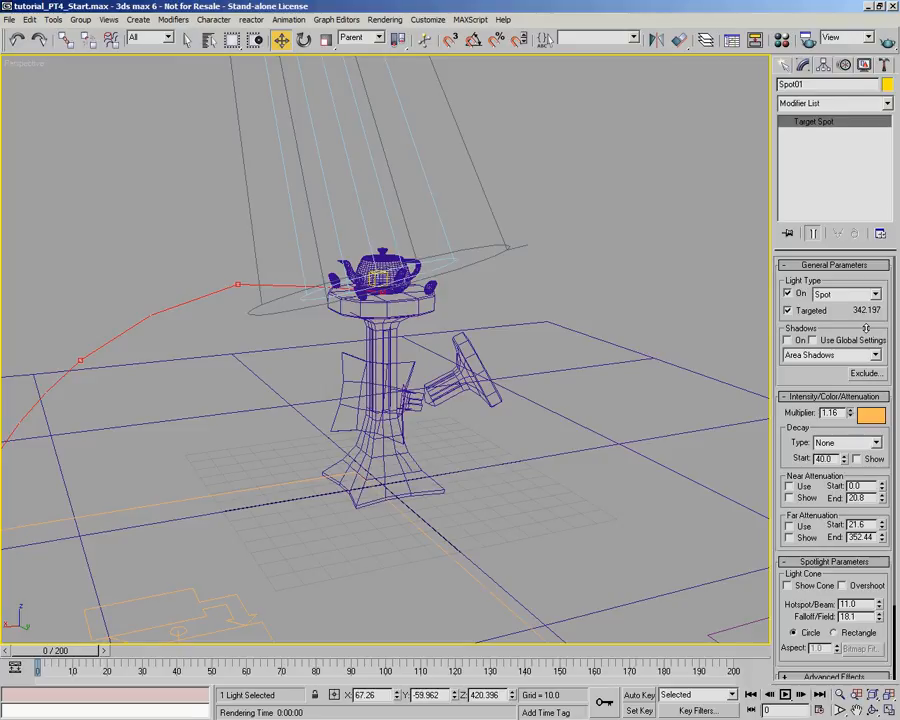
left_click(870, 414)
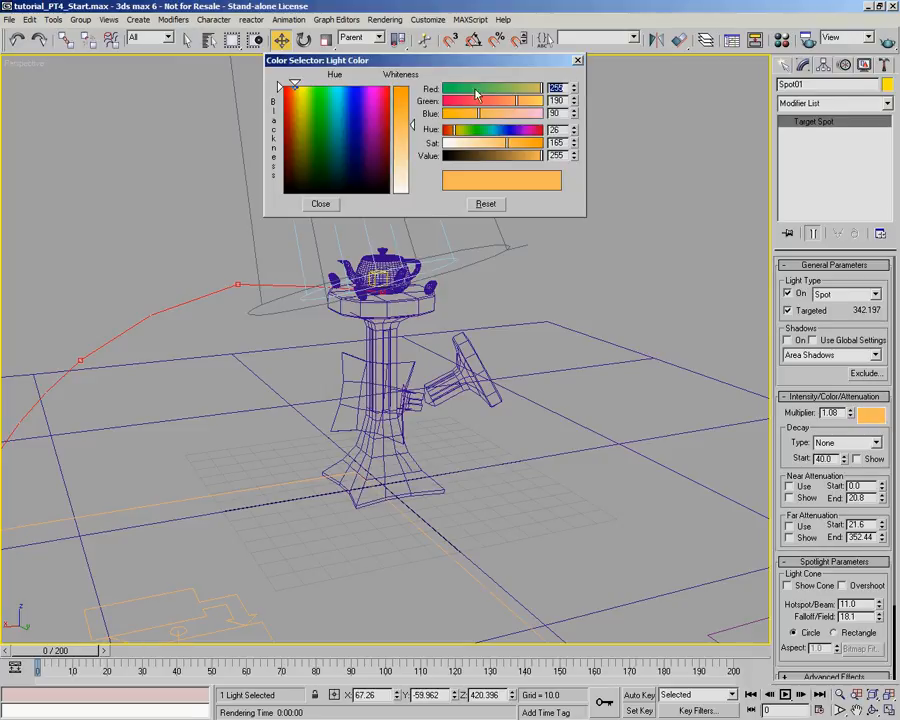
left_click_drag(501, 134, 452, 145)
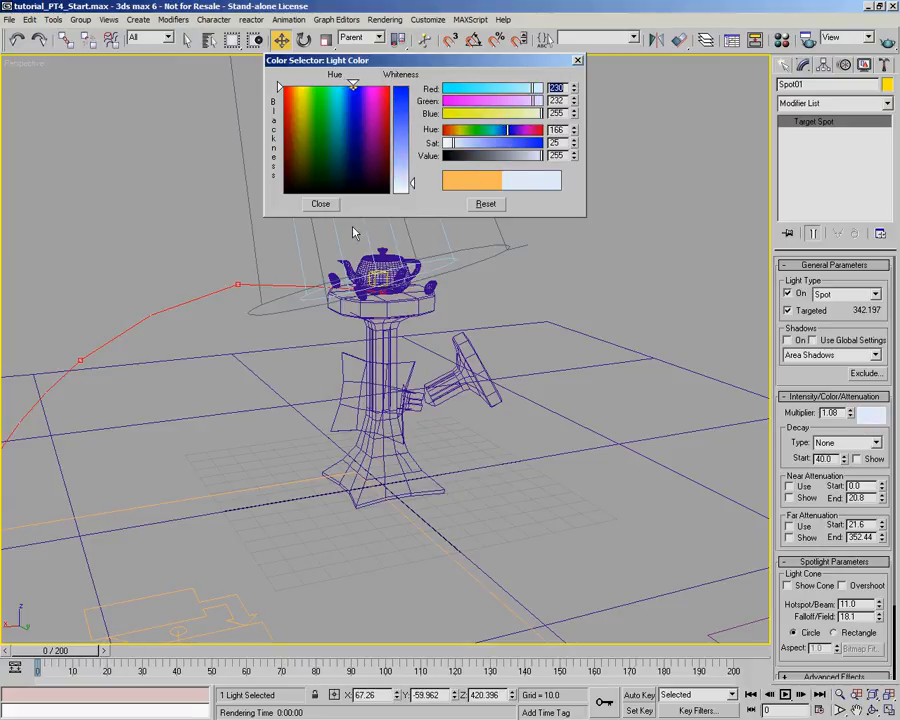
left_click(331, 204)
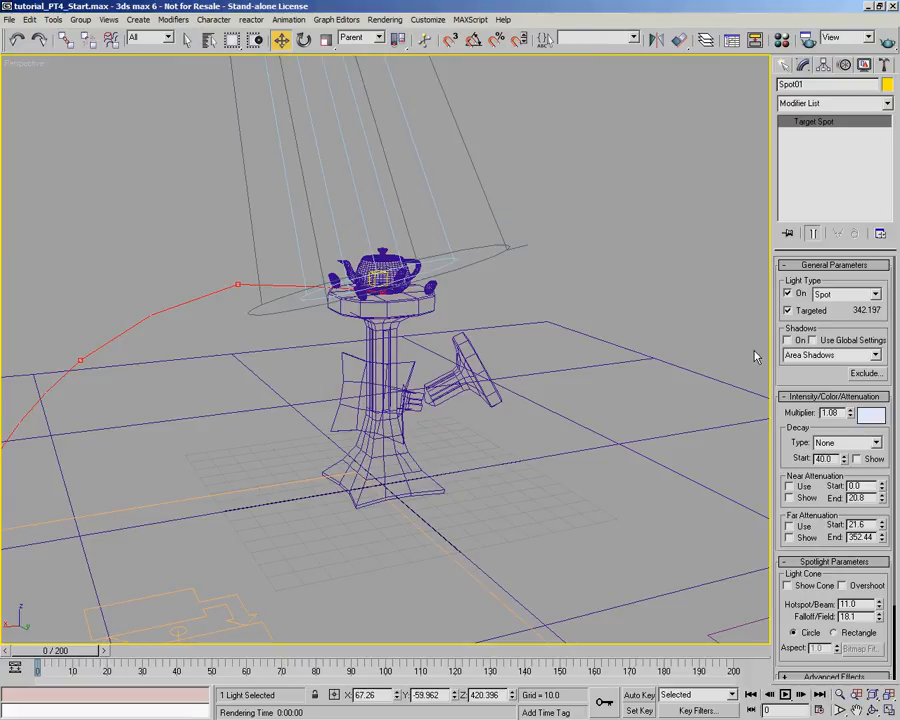
- Enable shadows for the spotlight and set their type to Shadow Map
left_click(788, 340)
left_click(875, 355)
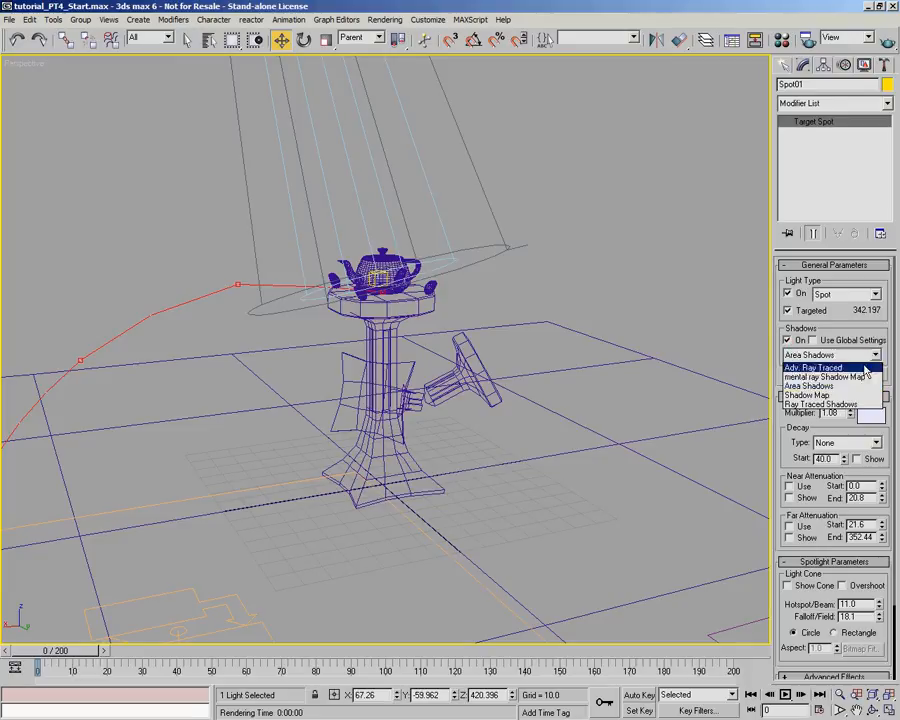
left_click(855, 395)
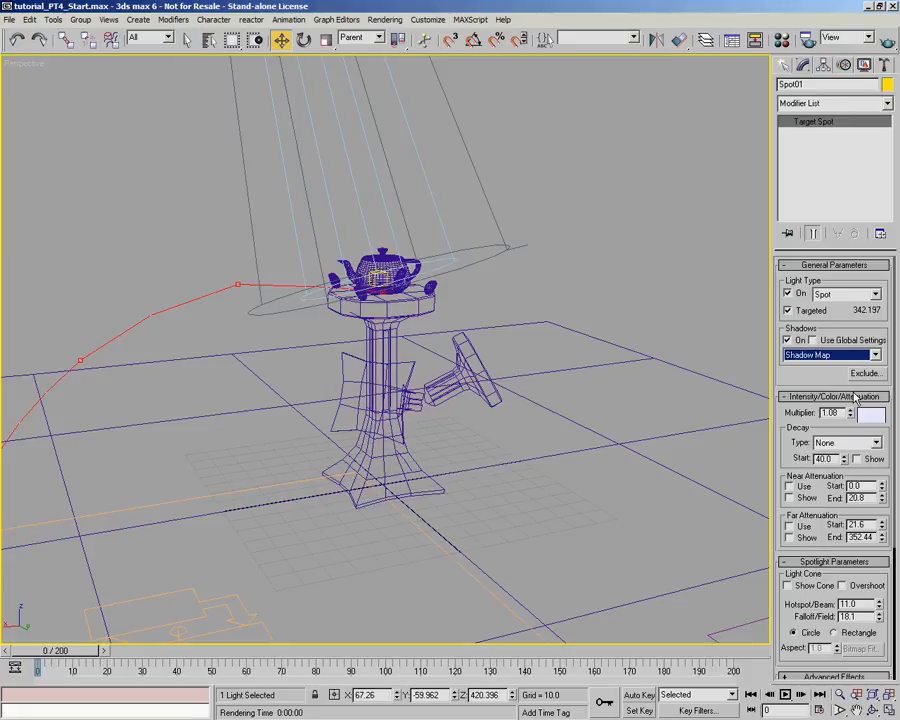
- Widen the command panel to two columns and set the spotlight's shadow map size to 1024
scroll(834, 545, "down", 5)
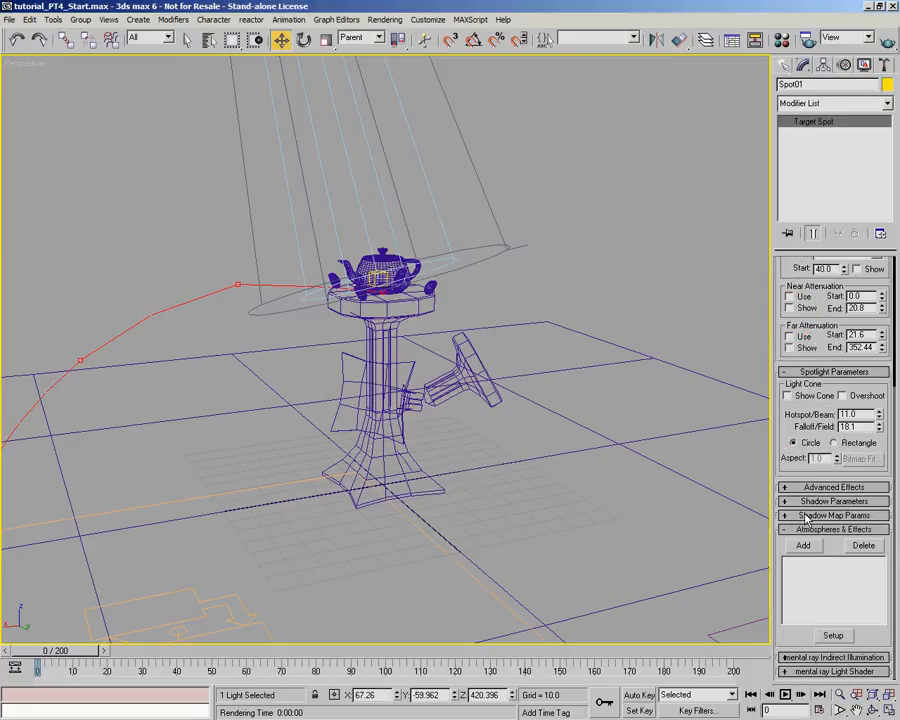
left_click_drag(772, 493, 744, 490)
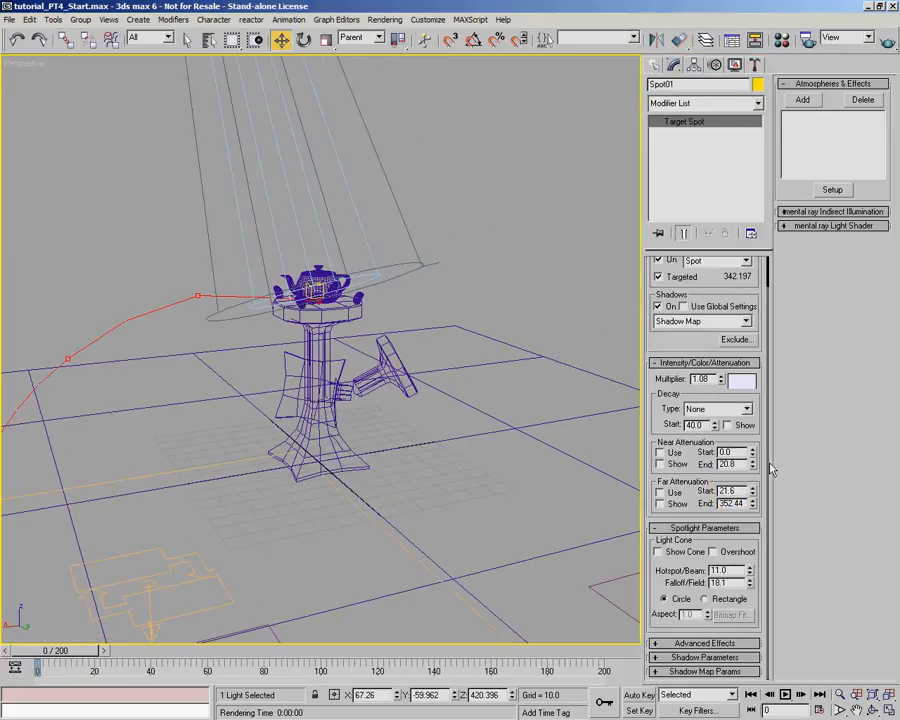
left_click(705, 657)
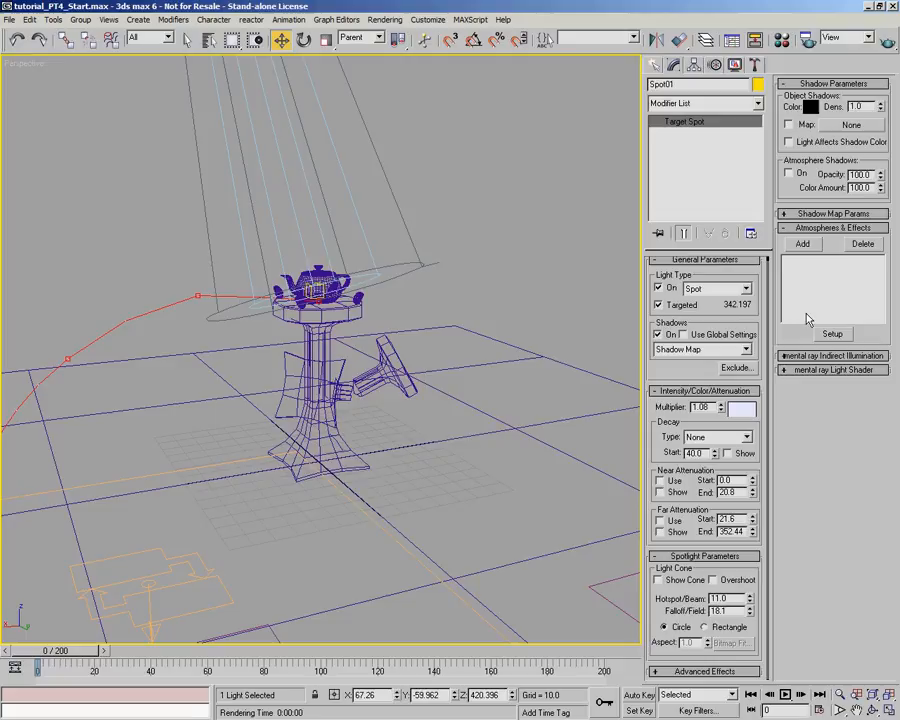
left_click(846, 214)
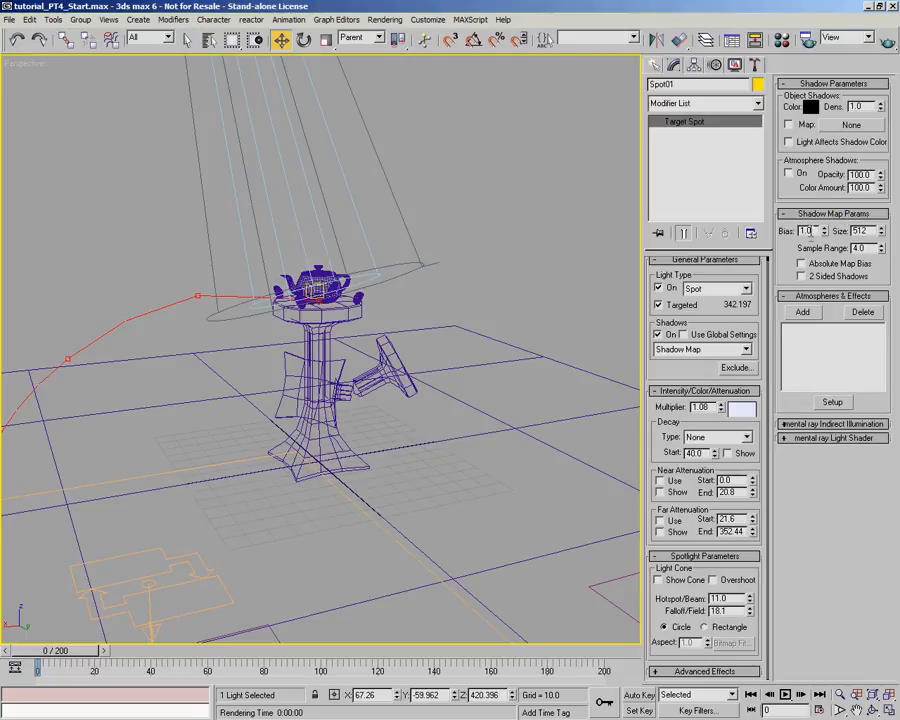
double_click(858, 231)
type("1024")
key("Return")
- Render the perspective view again to check the spotlight's shadows on the pedestal and floor
middle_click_drag(442, 316, 454, 332, "alt")
left_click(887, 42)
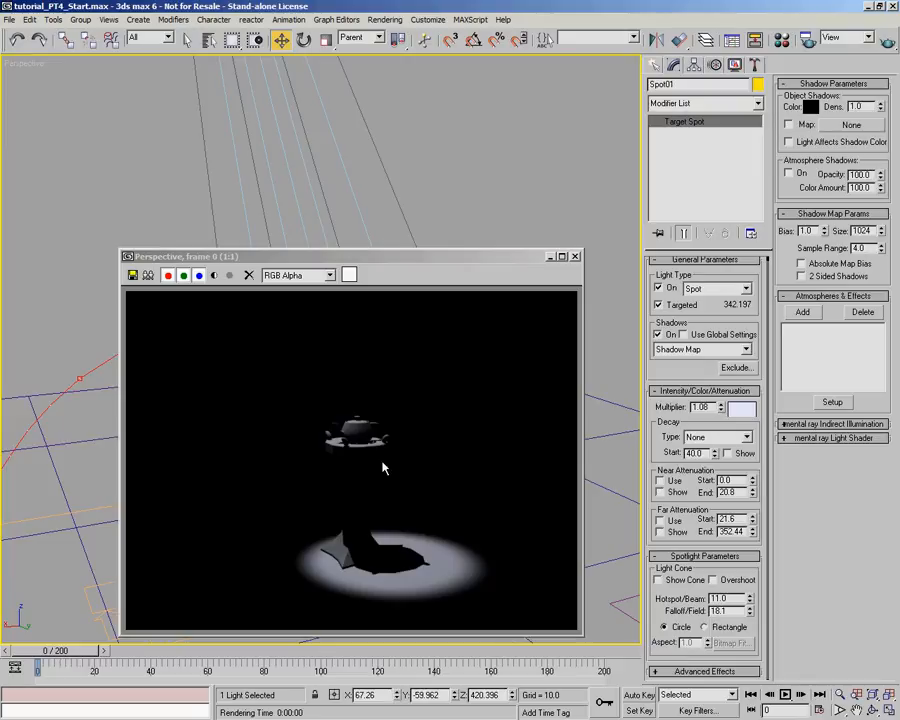
left_click(575, 256)
- Select the floor plane and name an unused material in the Material Editor "Aztec Glyphs"
middle_click_drag(498, 340, 440, 386, "alt")
left_click(438, 382)
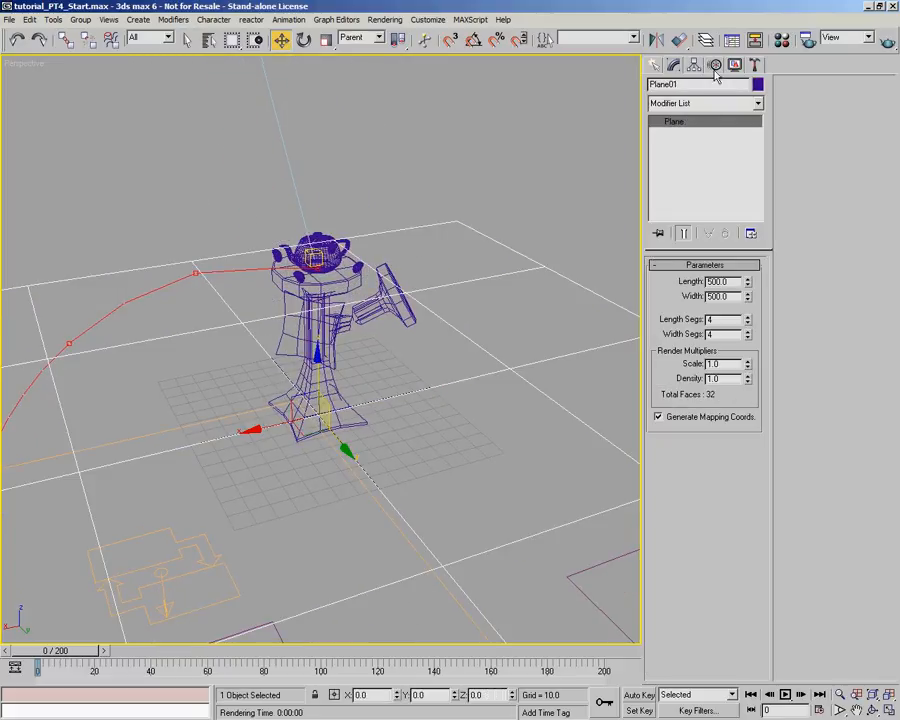
key("m")
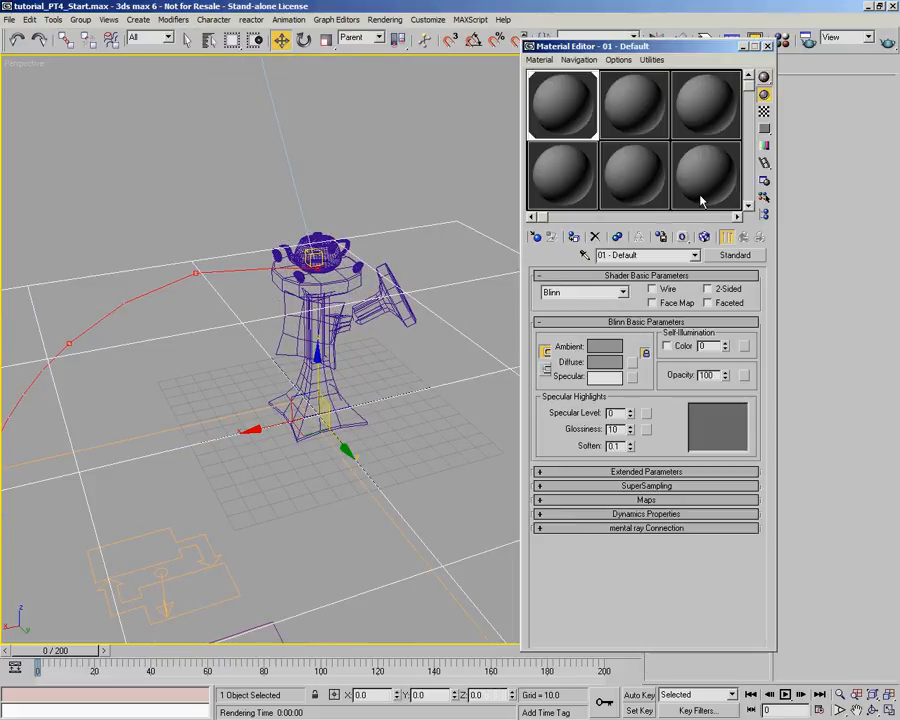
left_click(555, 178)
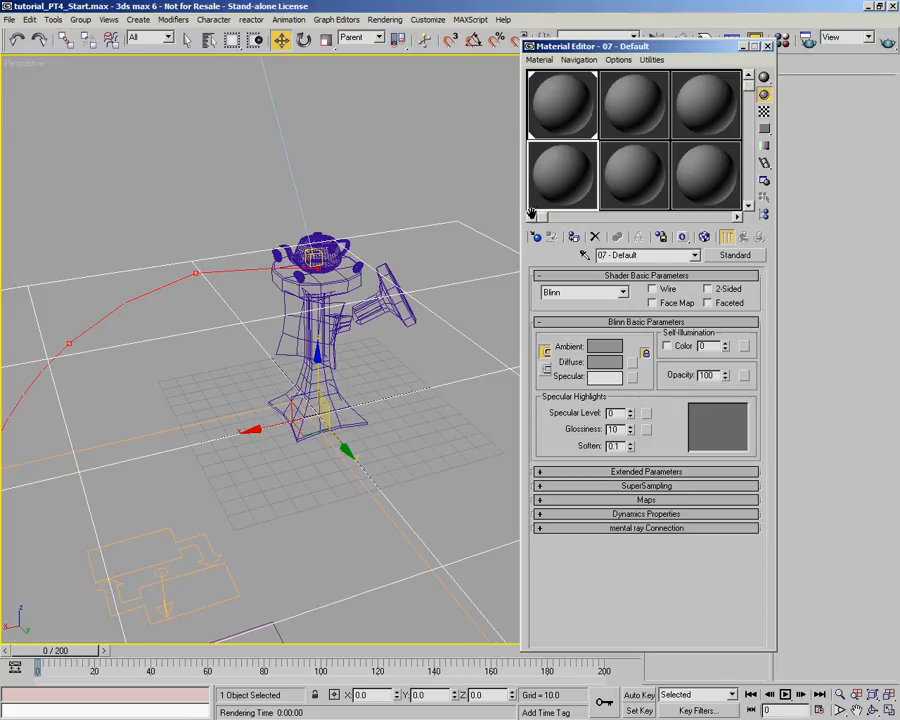
left_click(605, 255)
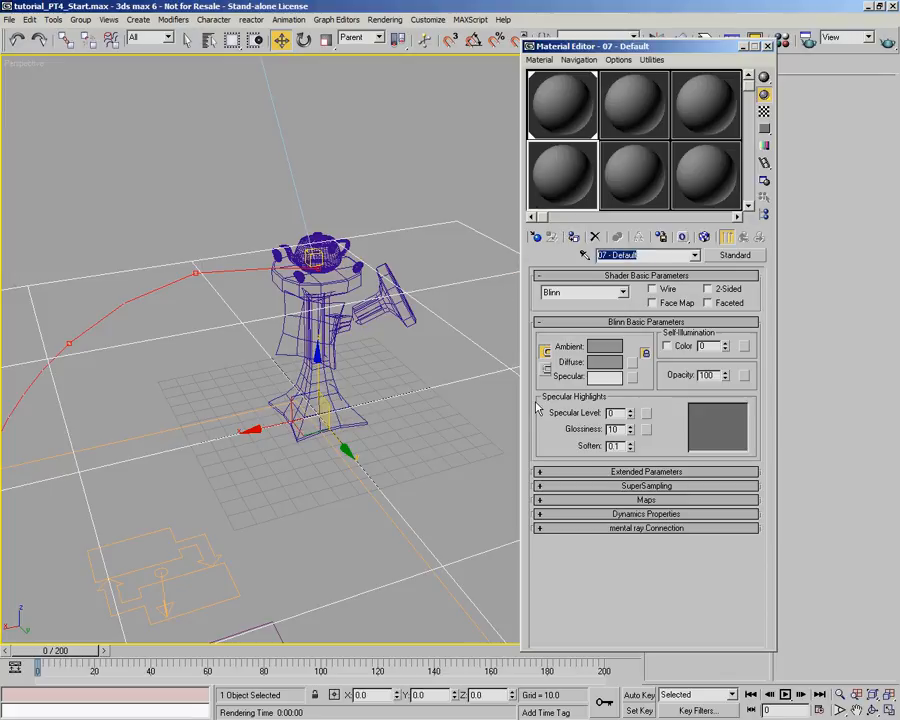
type("Aztec Glyphs")
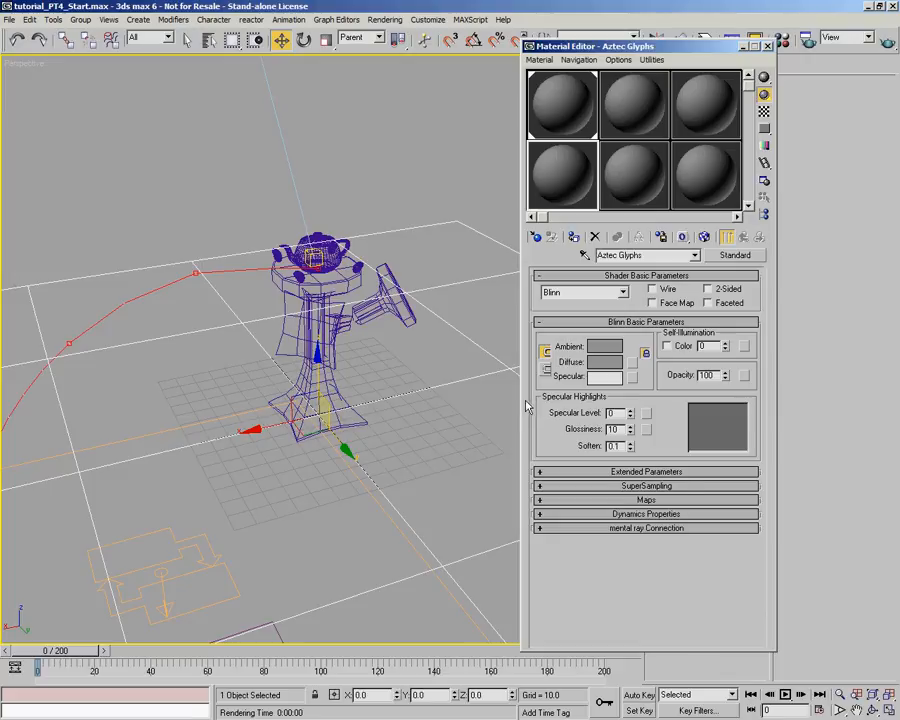
- Load Glyphs_Displace.tga from the Tutorial folder on the maps drive as the material's bump map bitmap
left_click(655, 499)
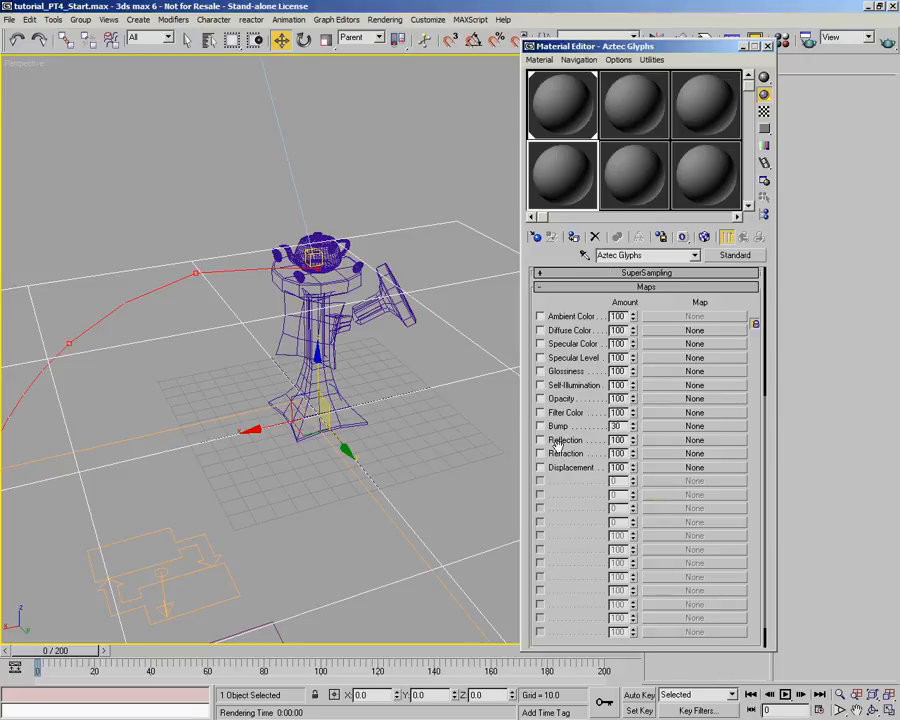
left_click(674, 427)
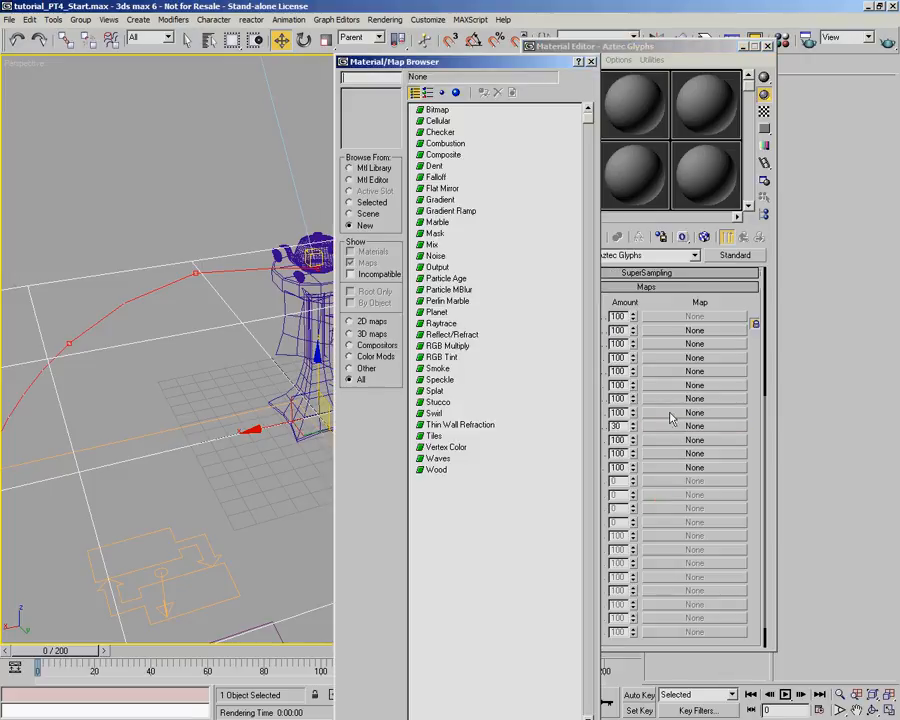
double_click(438, 109)
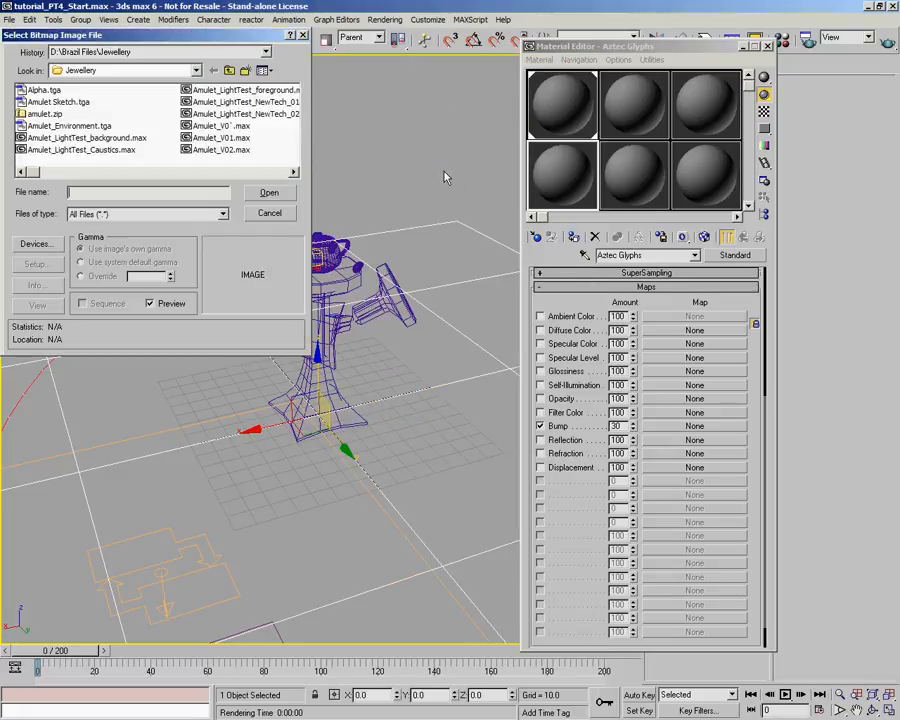
left_click(197, 70)
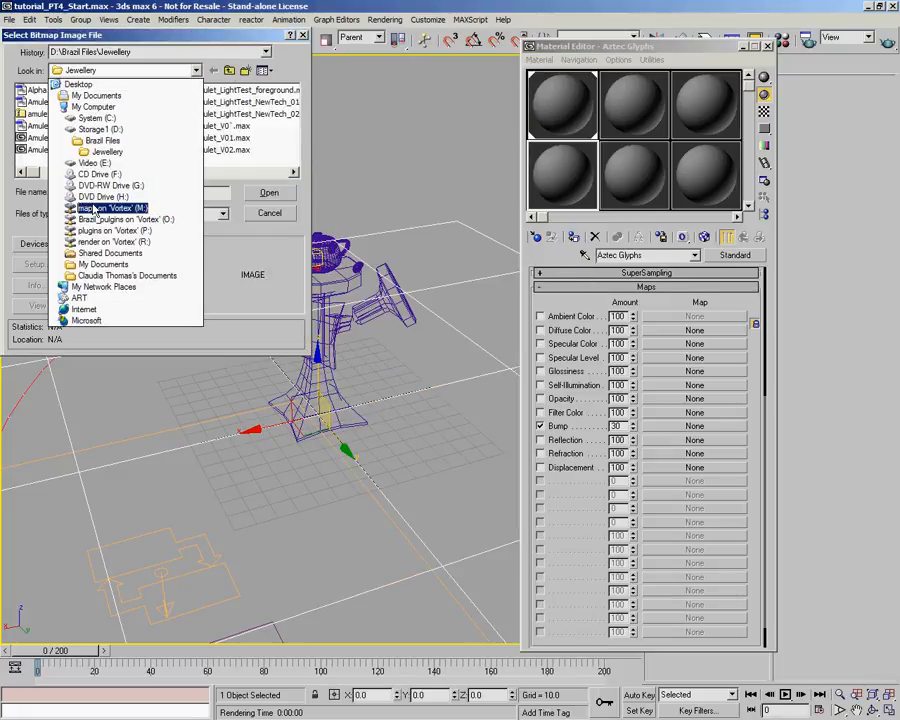
left_click(66, 154)
left_click_drag(72, 172, 216, 165)
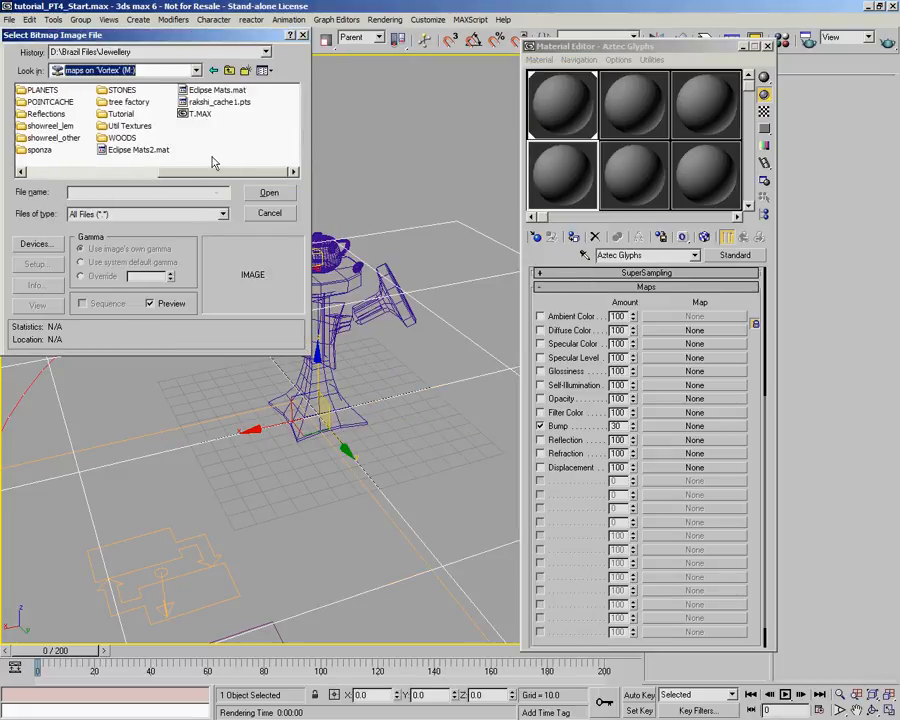
double_click(122, 117)
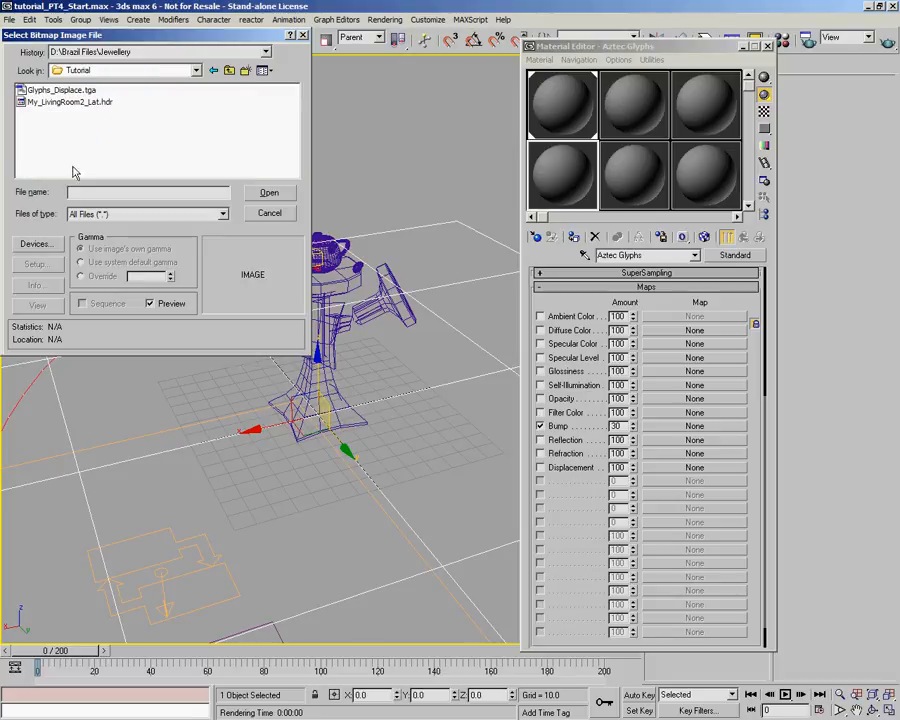
left_click(60, 90)
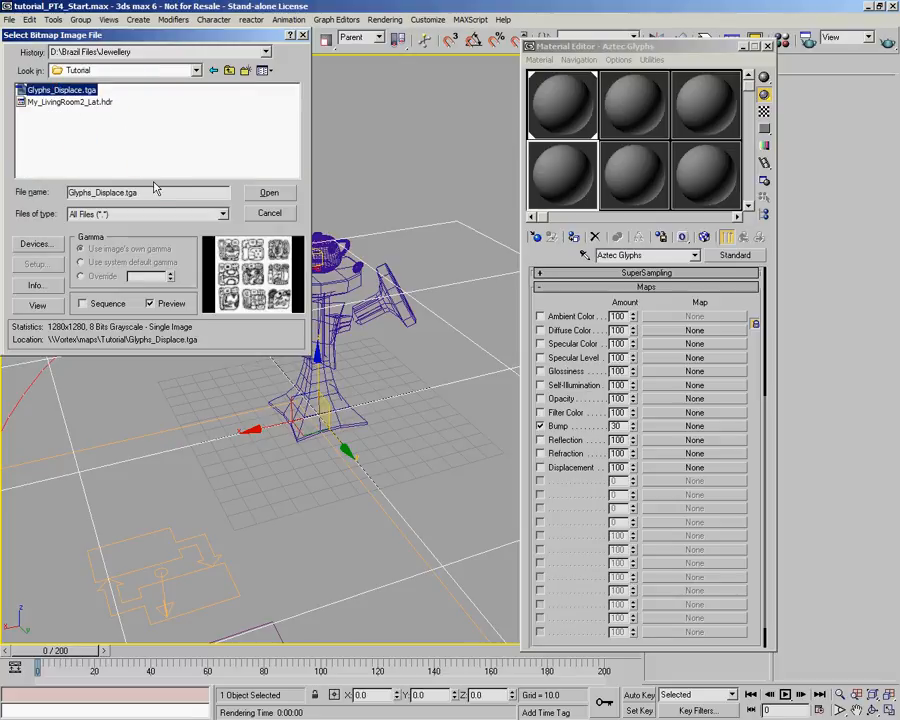
left_click(278, 194)
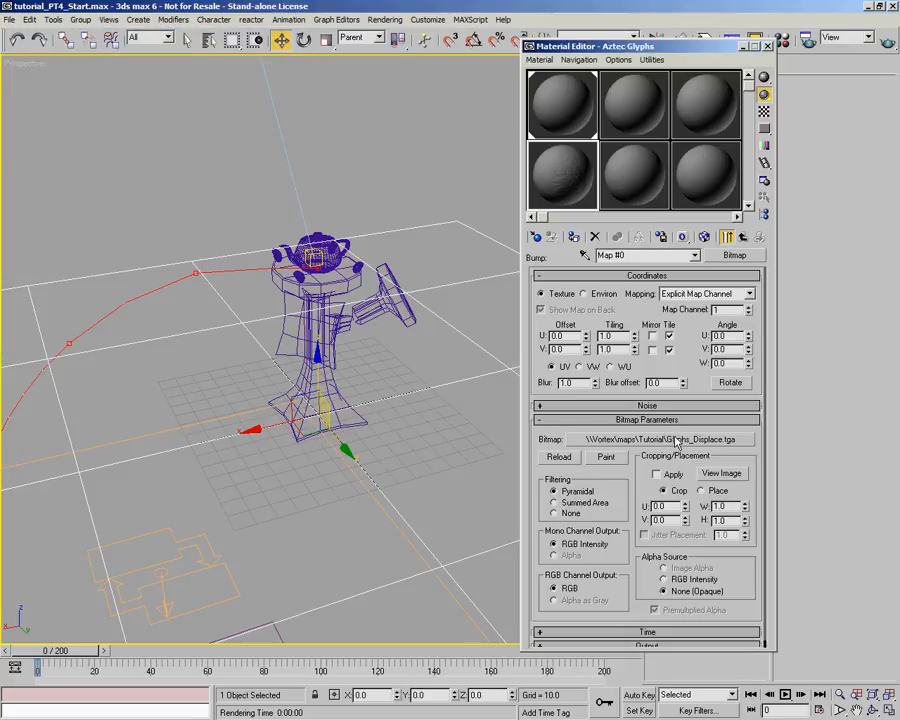
- View the glyph bitmap at large size and render the perspective view with the floor still without the material
left_click(740, 477)
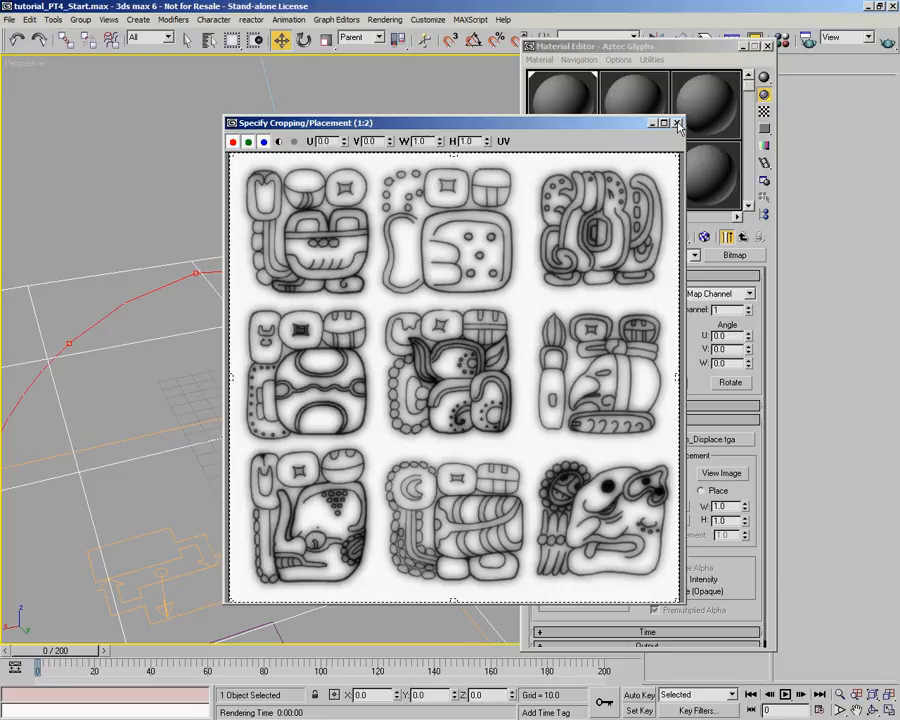
left_click(678, 124)
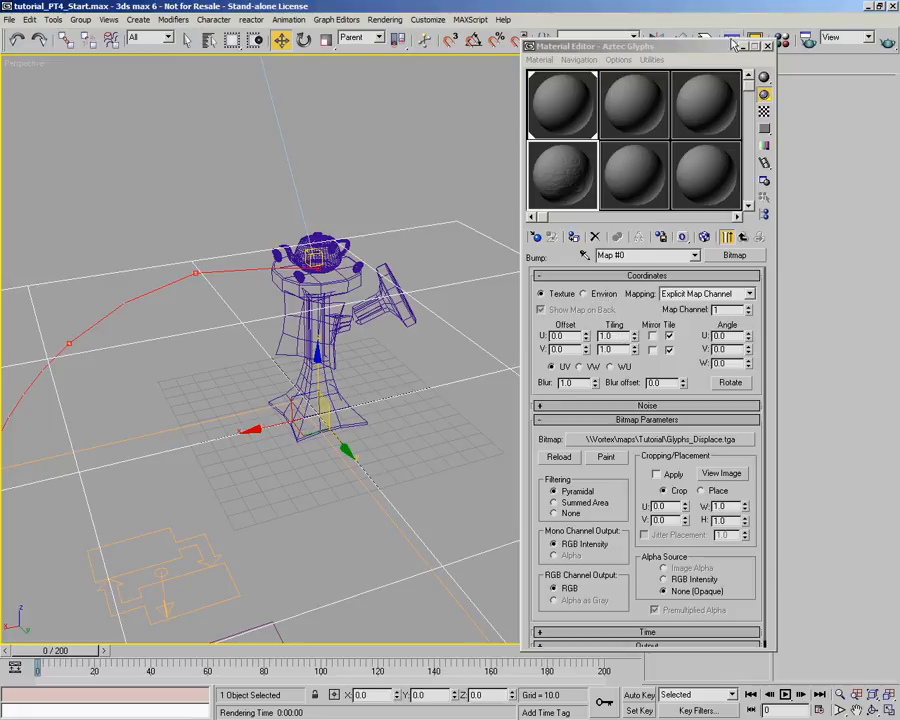
left_click(767, 46)
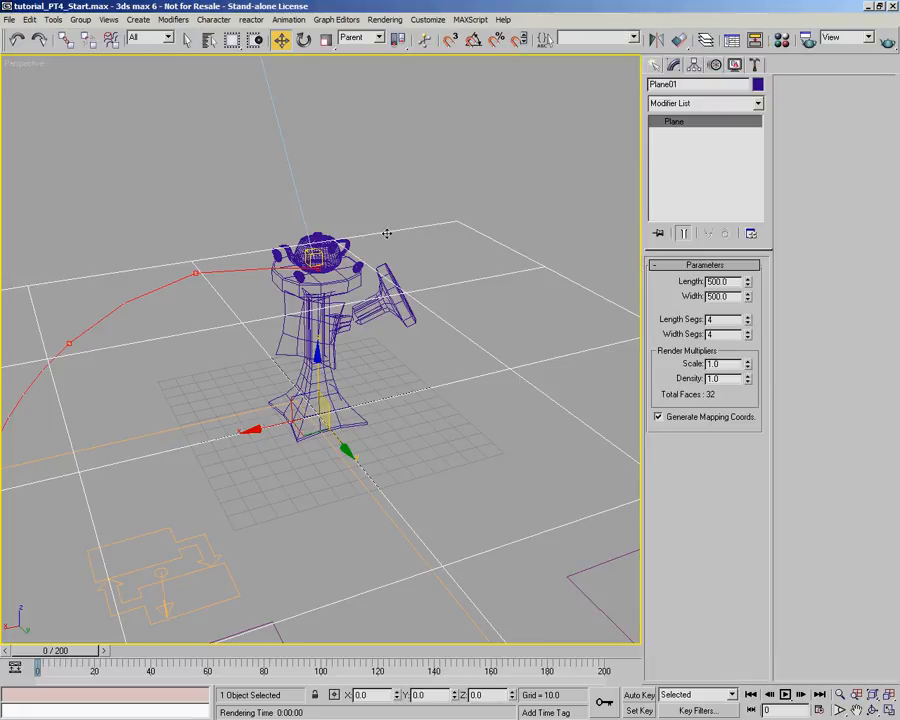
left_click(886, 40)
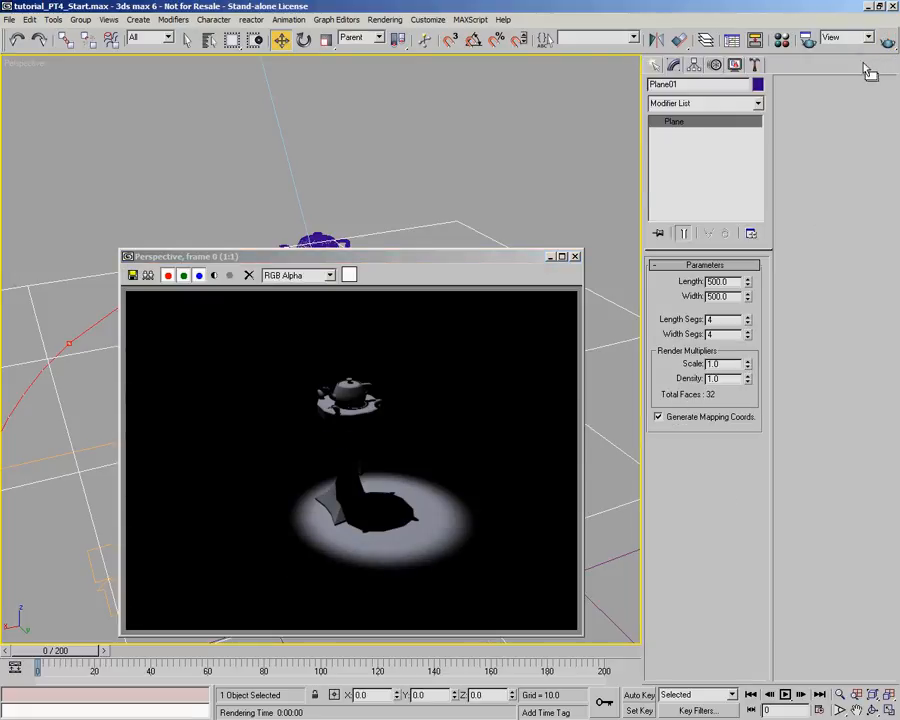
- Assign the Aztec Glyphs material to the selected floor plane and render the perspective view
key("m")
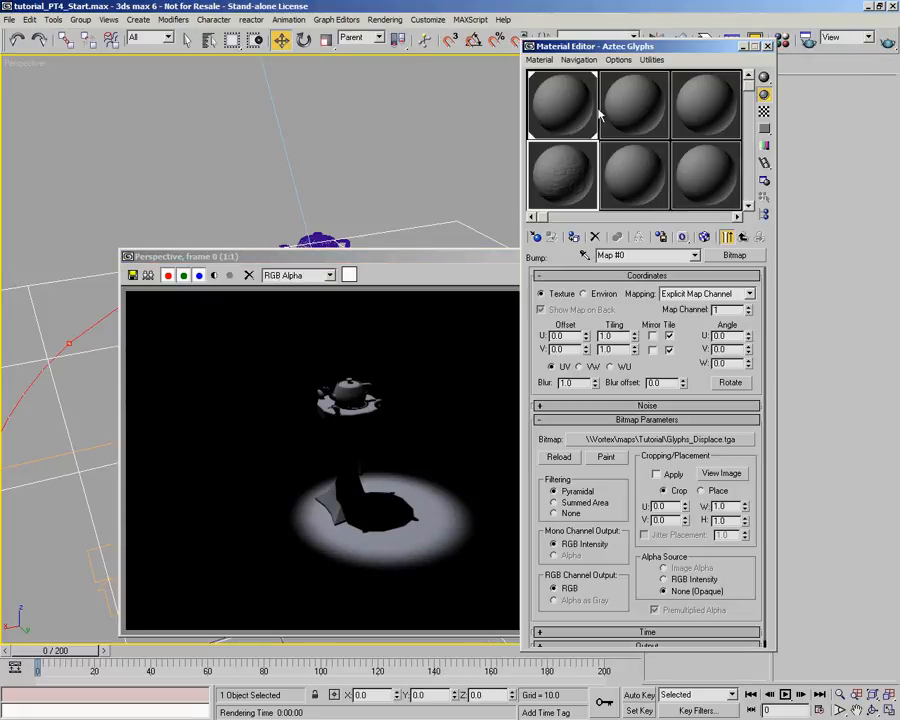
left_click(573, 236)
left_click(742, 238)
left_click(886, 42)
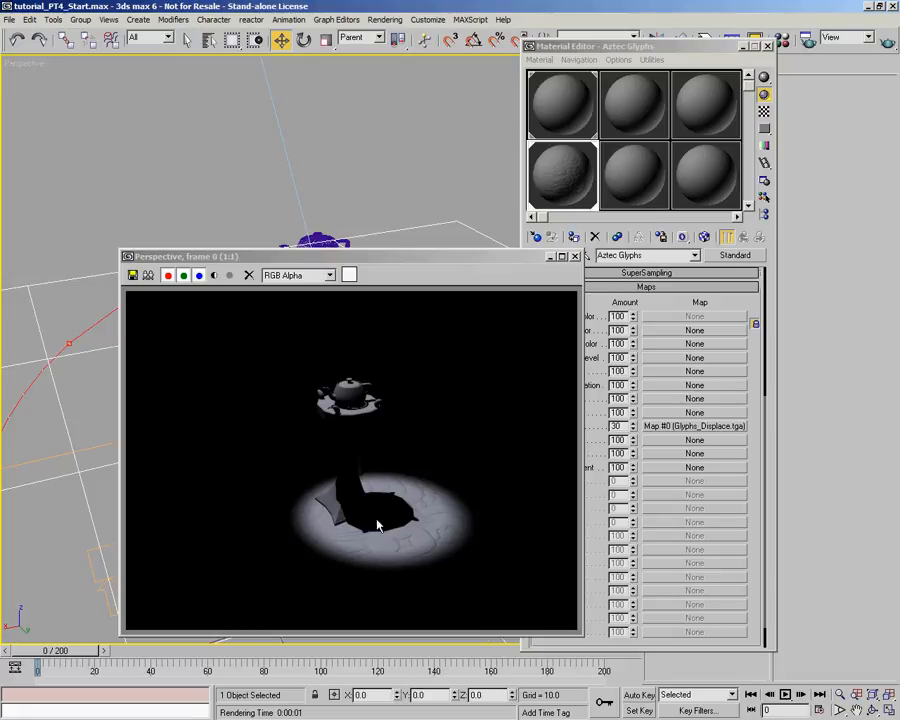
left_click_drag(492, 262, 411, 197)
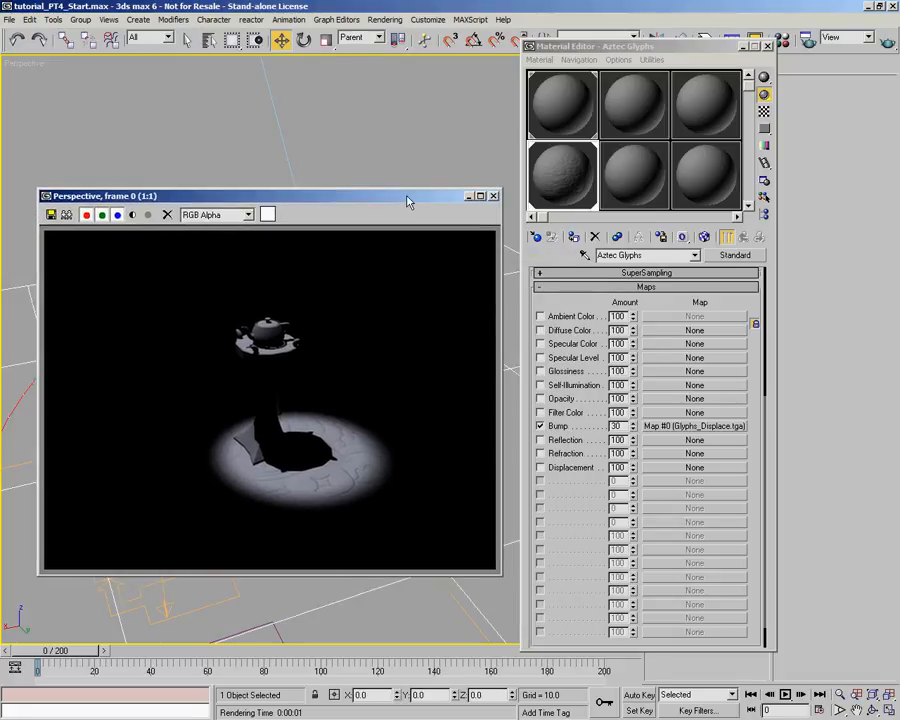
- Set the glyph bump map's U and V tiling to 2.0 and render the view to judge the pattern's scale
left_click(663, 427)
type("2")
left_click_drag(615, 336, 552, 351)
type("2")
key("Return")
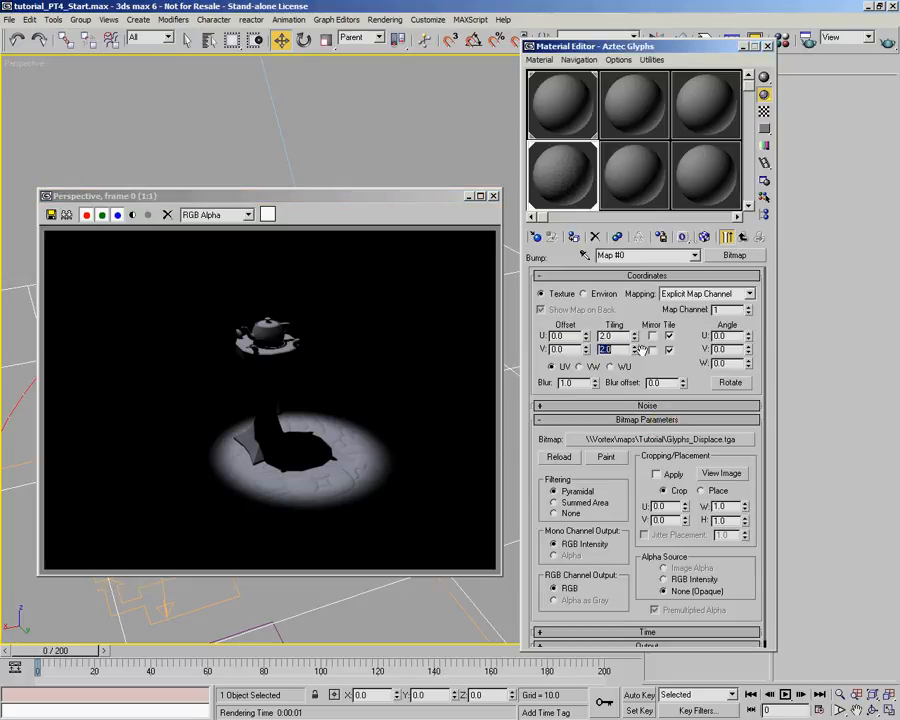
left_click(882, 45)
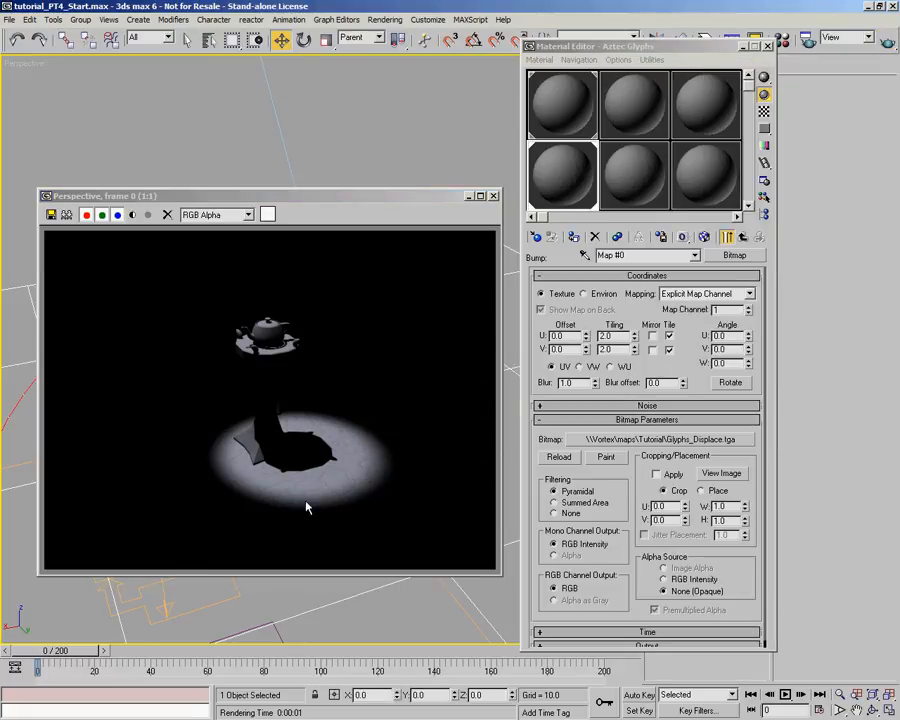
- Set the glyph bump map's U and V tiling to 3.0 and render the view again
double_click(621, 337)
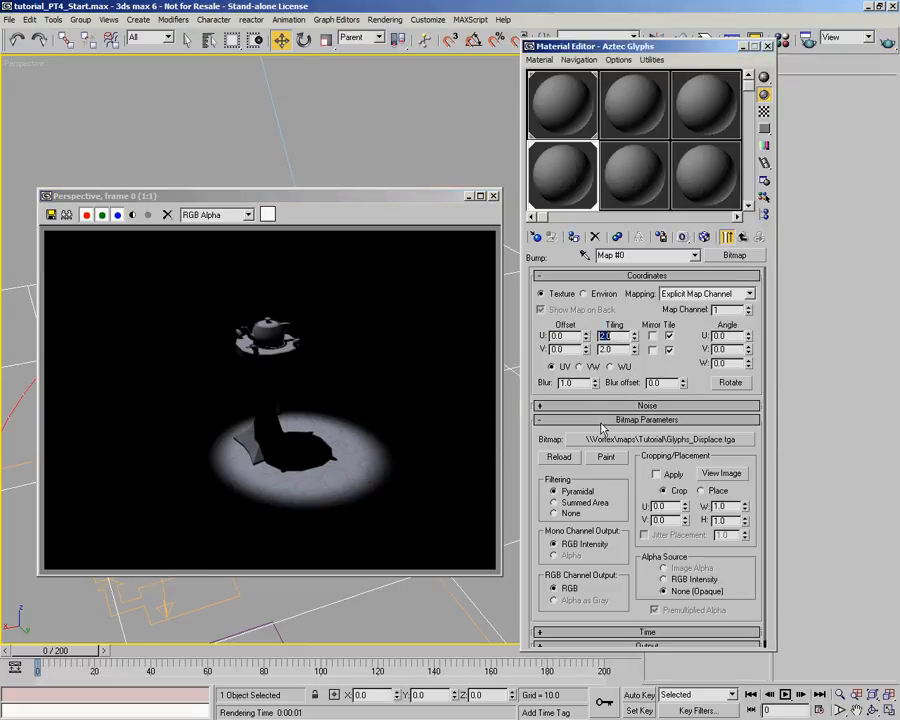
type("3")
left_click_drag(617, 350, 568, 351)
type("3")
key("Return")
left_click(886, 42)
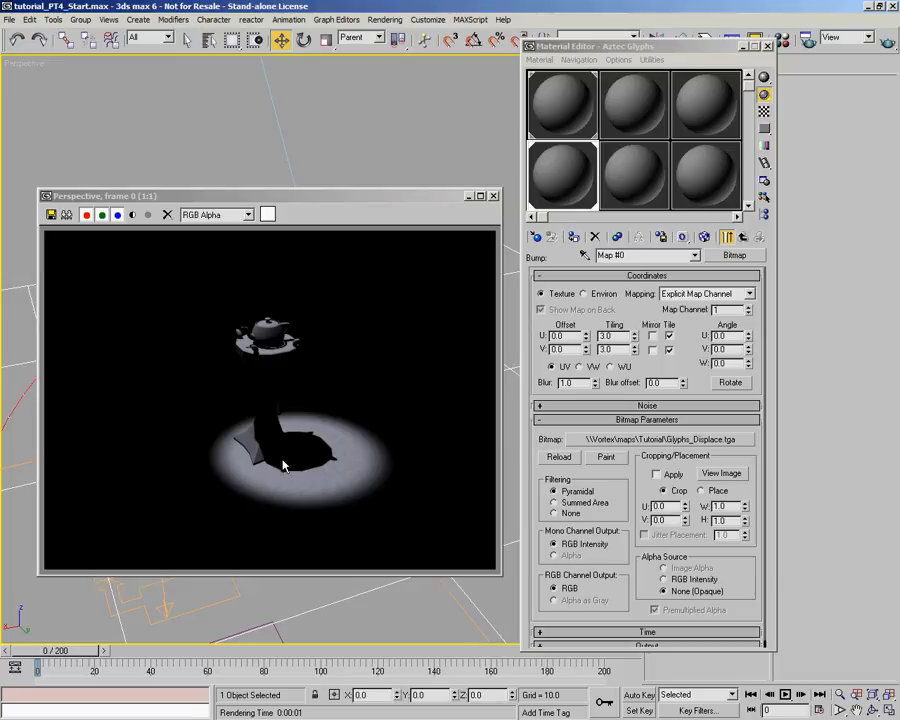
- Raise the Aztec Glyphs material's bump amount to 89, checking the floor relief with renders
left_click(743, 236)
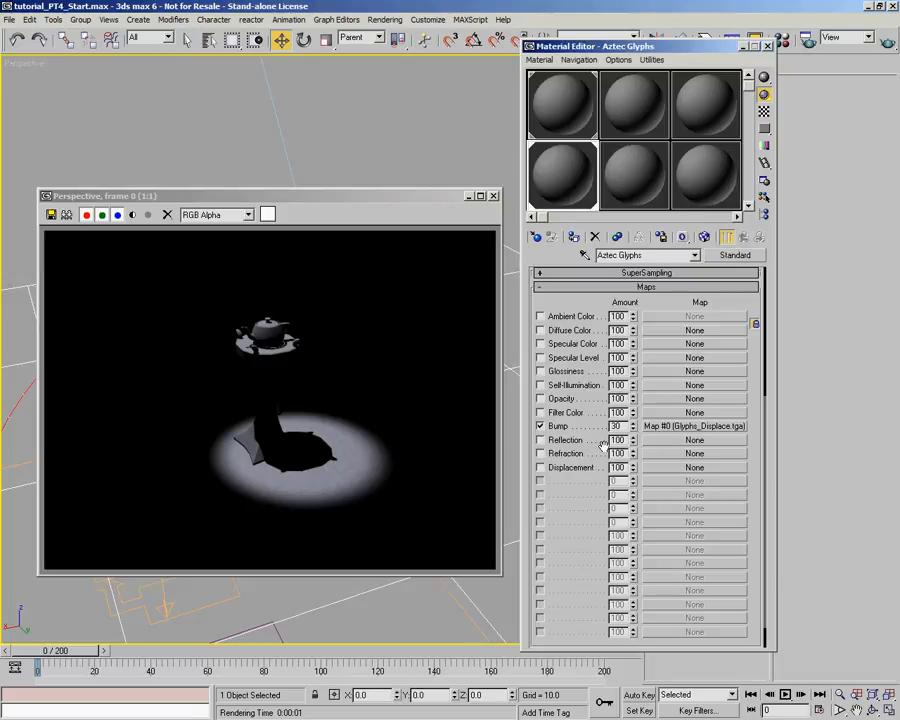
left_click_drag(633, 428, 635, 355)
left_click(886, 48)
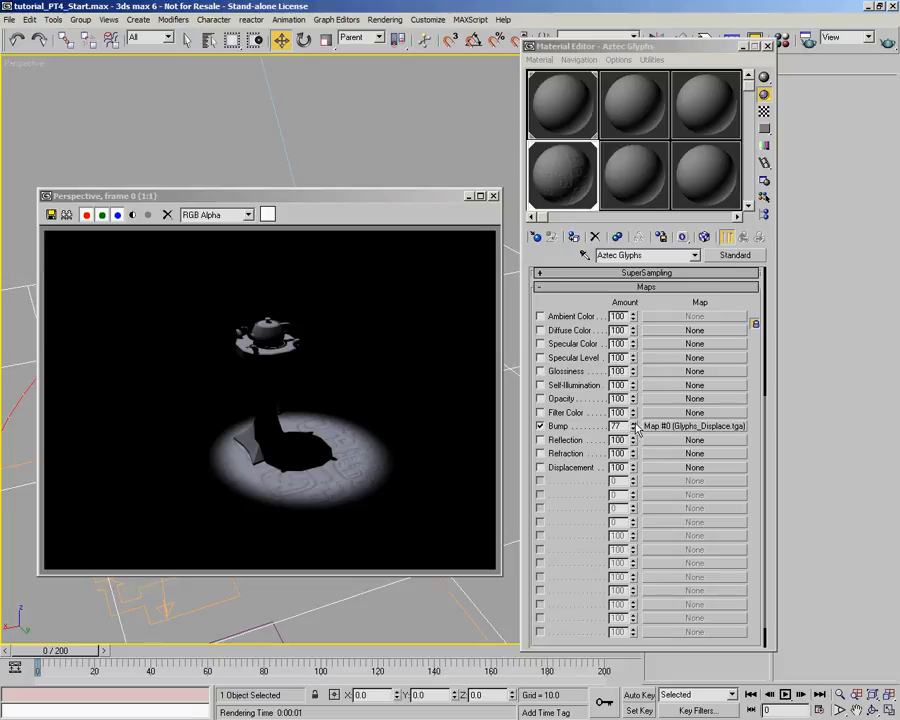
left_click_drag(636, 430, 634, 420)
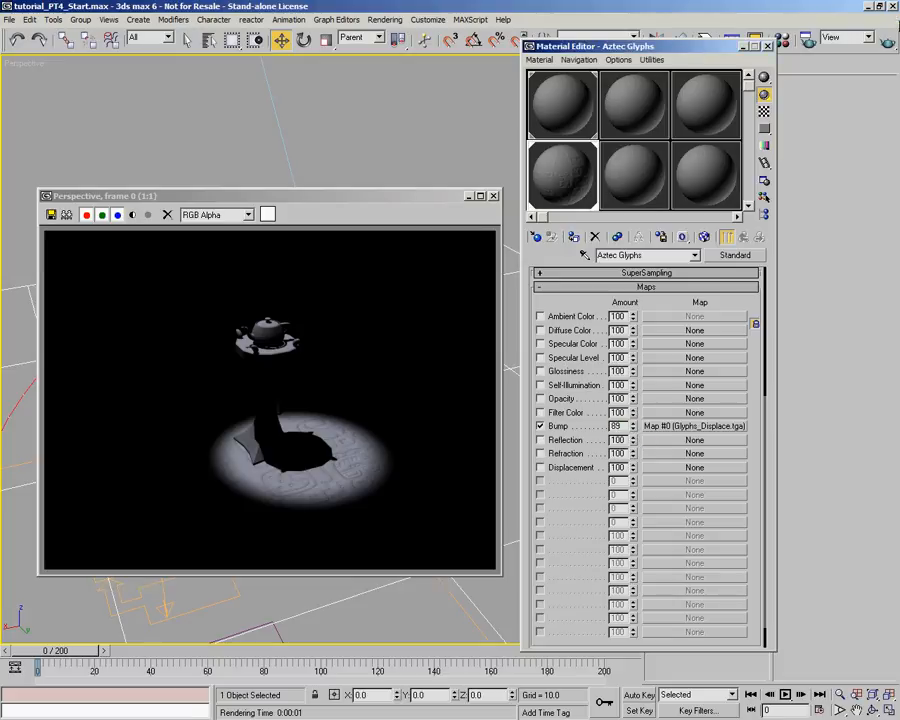
left_click(887, 42)
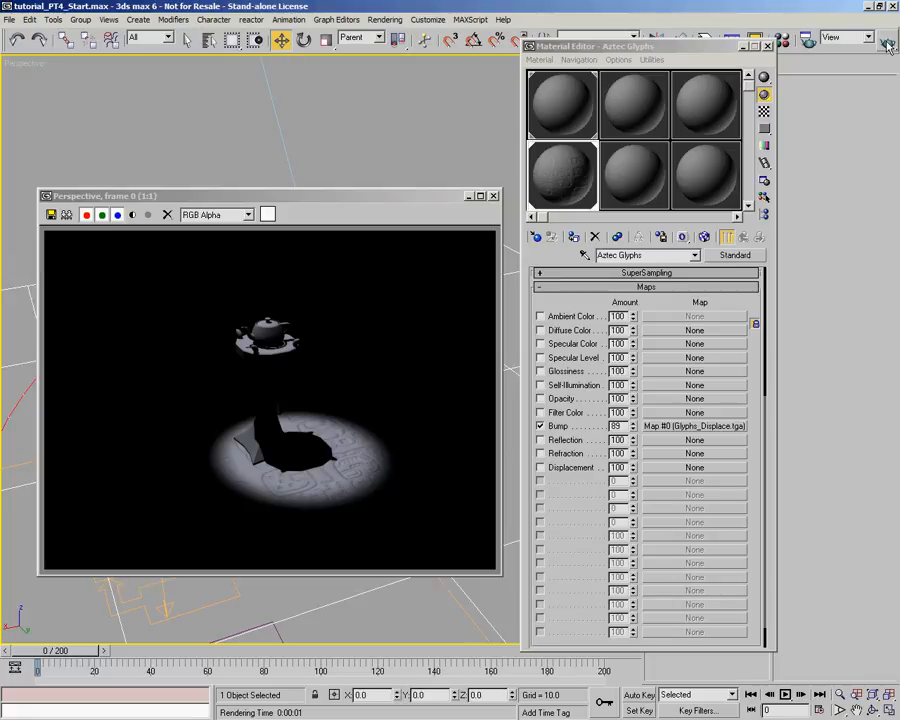
- Add a Noise map to the diffuse color of the Aztec Glyphs material
left_click_drag(673, 295, 636, 500)
left_click_drag(572, 514, 557, 350)
left_click(694, 375)
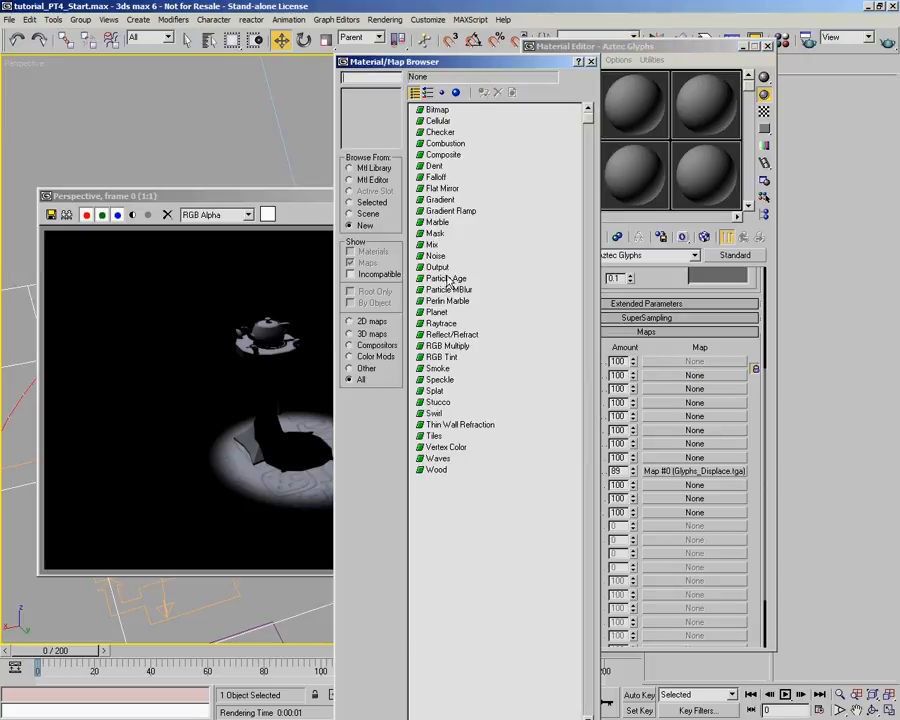
double_click(437, 255)
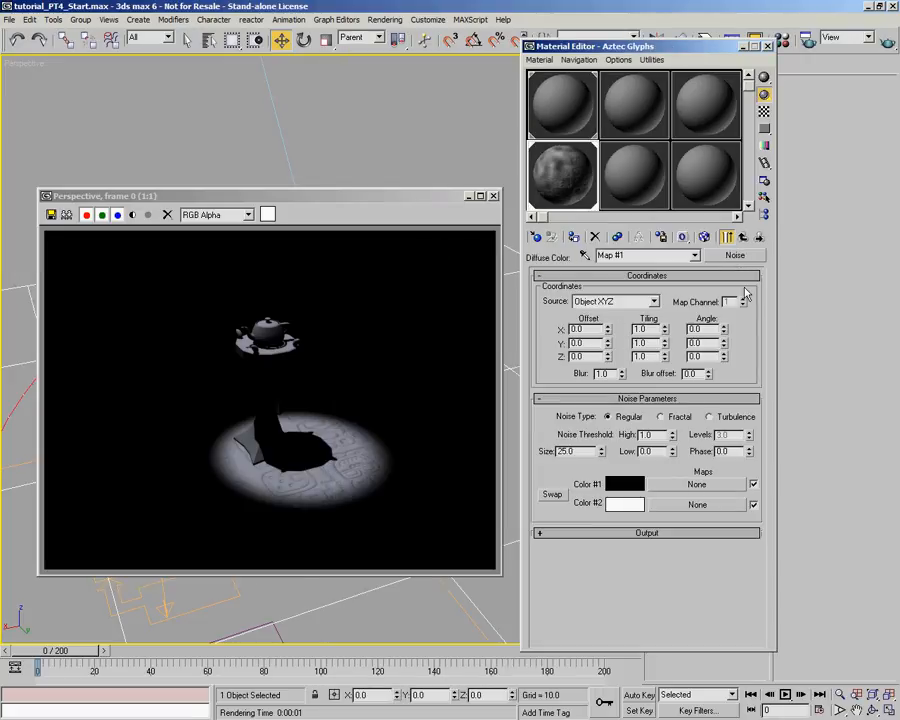
- Set the noise map's Color #1 to a pale beige, RGB 227, 218, 212
left_click(625, 484)
left_click_drag(450, 155, 538, 150)
left_click_drag(526, 102, 532, 89)
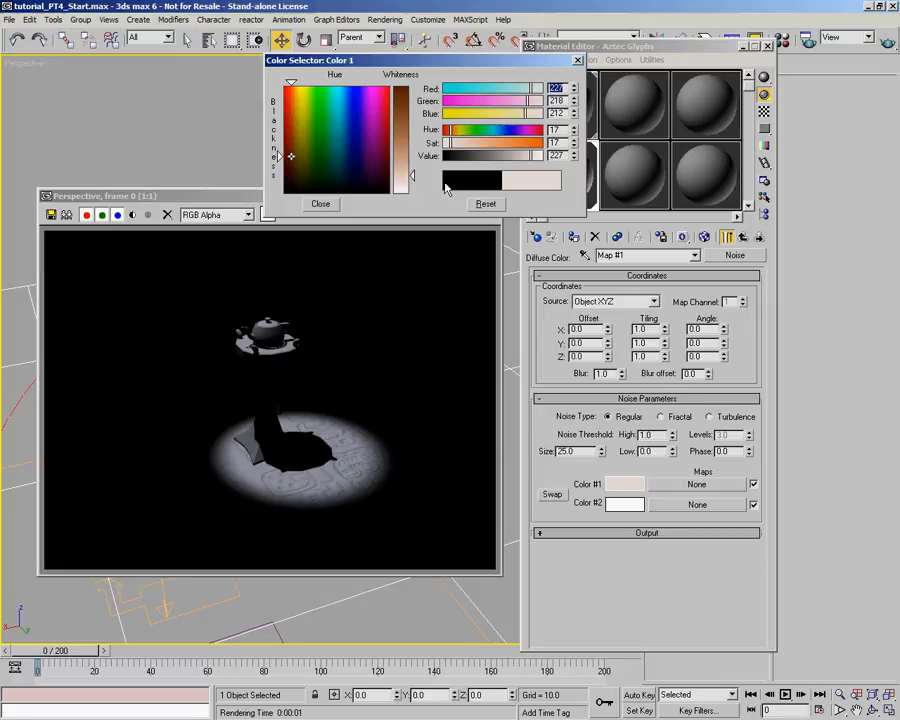
left_click(320, 203)
- Copy the noise map's Color #1 to Color #2 and darken Color #2 to RGB 205, 197, 191
left_click_drag(631, 510, 634, 514)
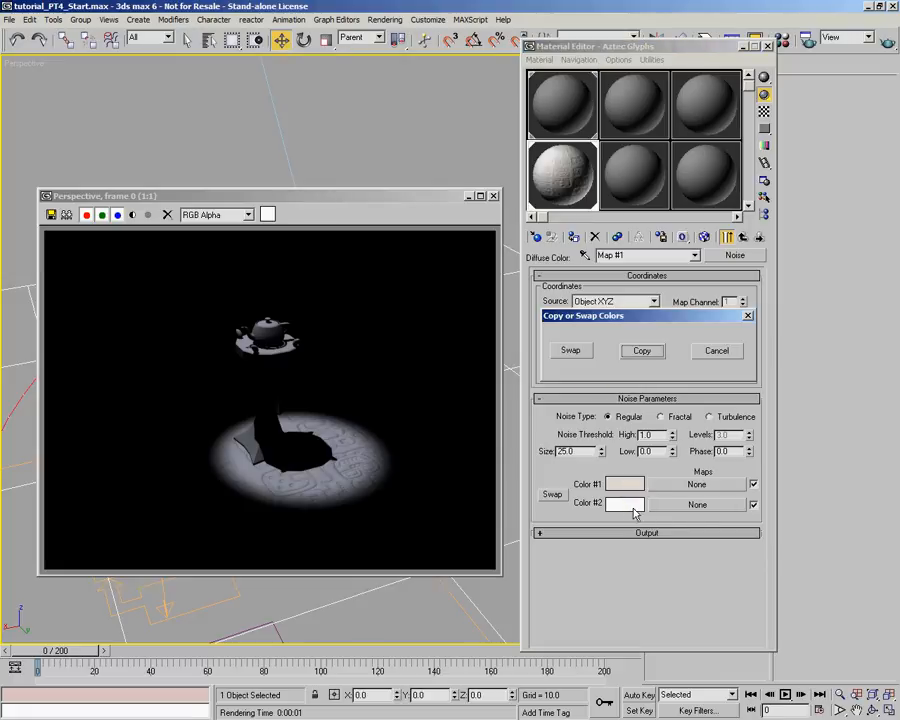
left_click(641, 351)
left_click(625, 503)
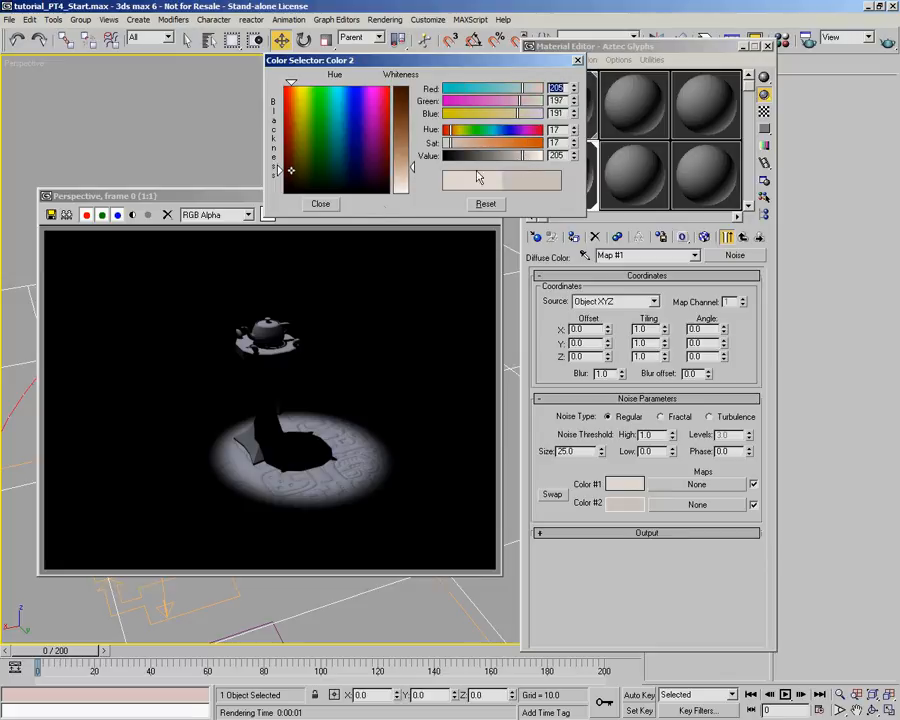
left_click(333, 203)
- Set the noise type to Fractal with thresholds High 0.6 and Low 0.485, previewing the noise map on its own
left_click(660, 417)
left_click_drag(672, 434, 687, 393)
left_click_drag(673, 441, 674, 450)
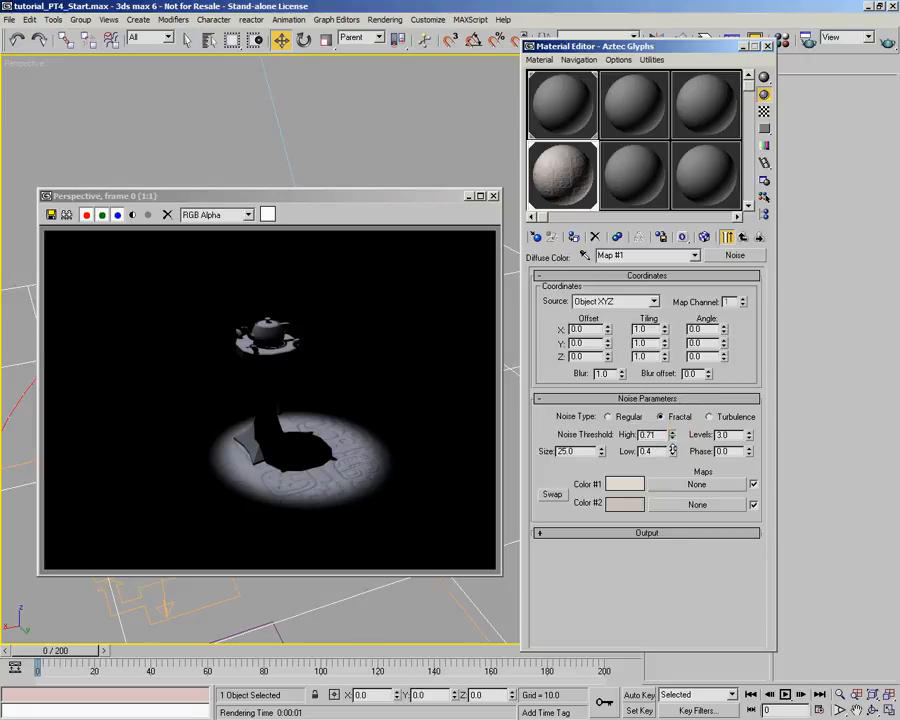
left_click(729, 237)
mouse_move(674, 452)
left_mouse_down()
mouse_move(675, 433)
mouse_move(675, 451)
left_mouse_up()
left_click(674, 440)
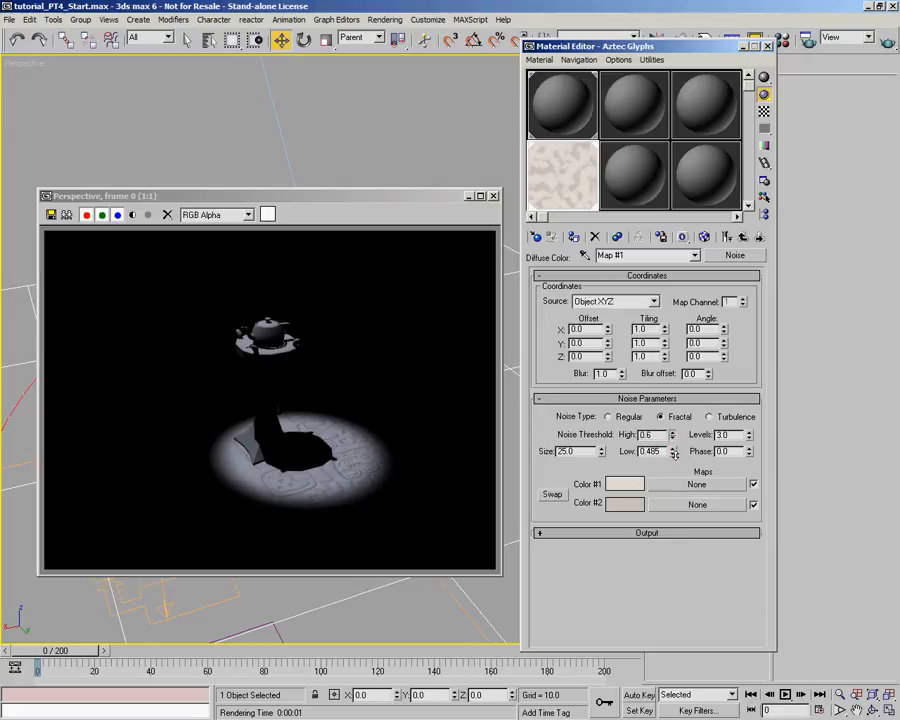
- Set the diffuse noise map's size to 15.9 and replace it with a Mix map, keeping the noise as a sub-map
left_click_drag(600, 456, 608, 514)
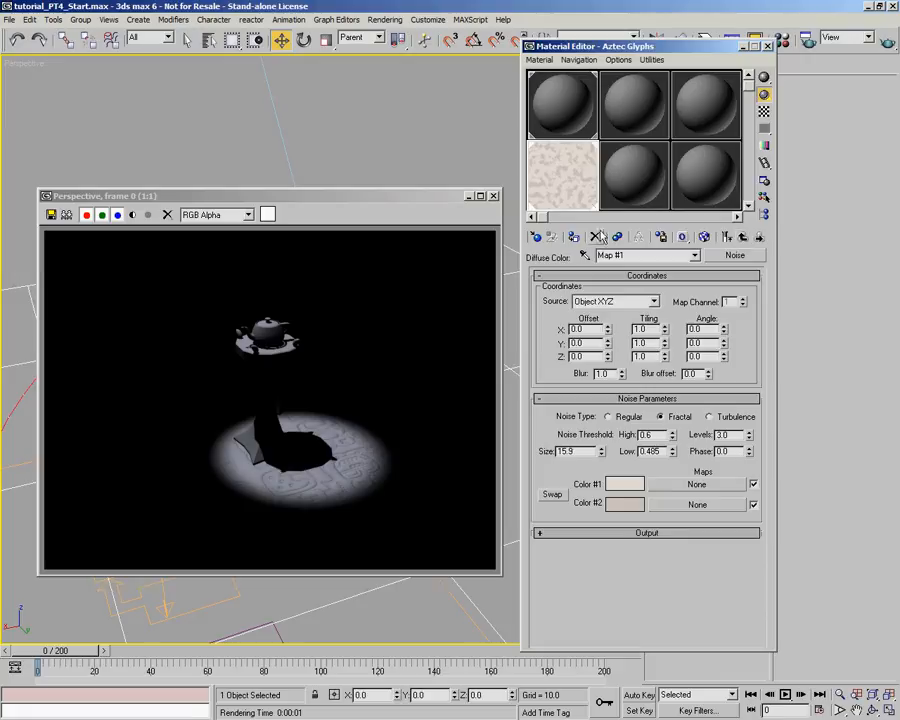
left_click(745, 236)
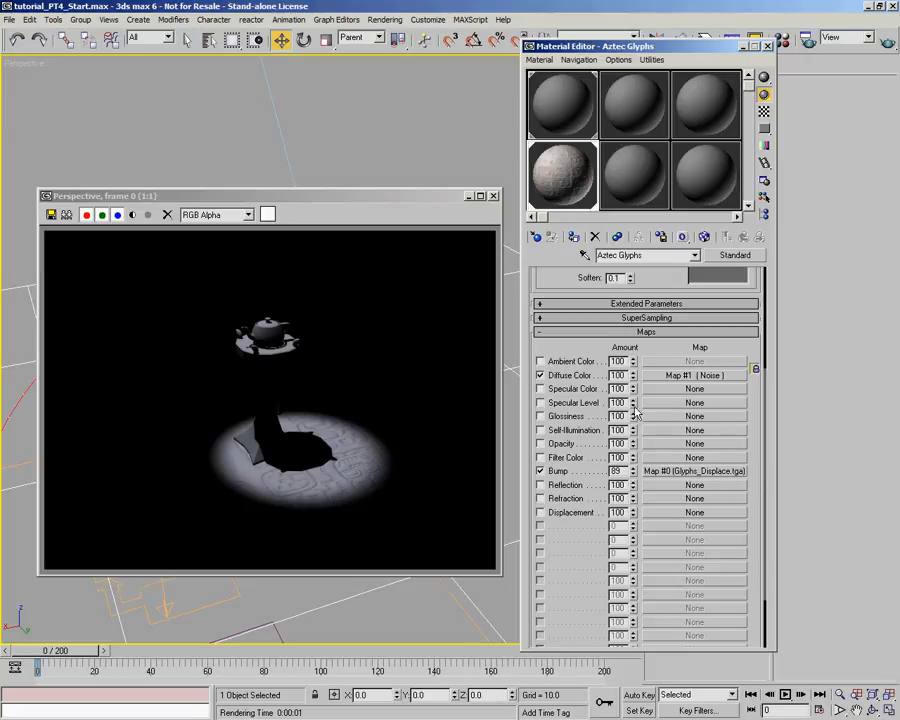
left_click(678, 375)
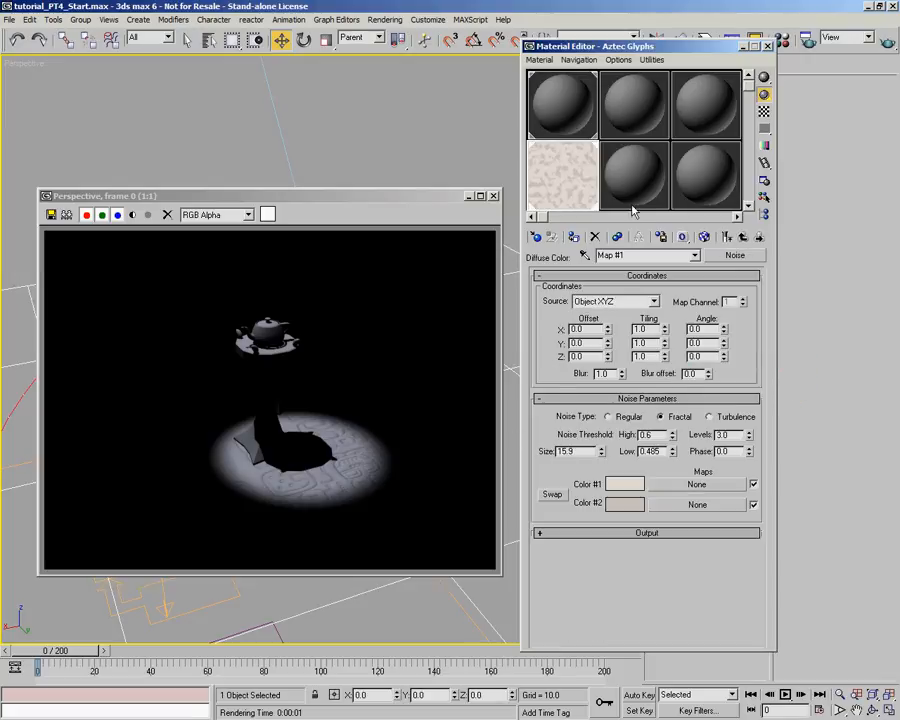
left_click(735, 255)
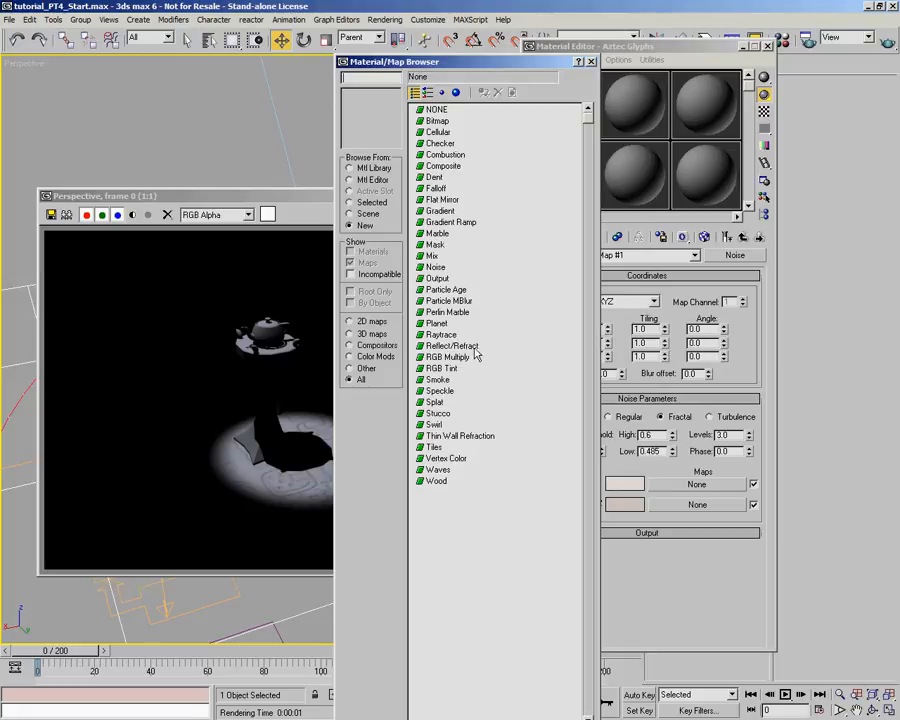
left_click(432, 256)
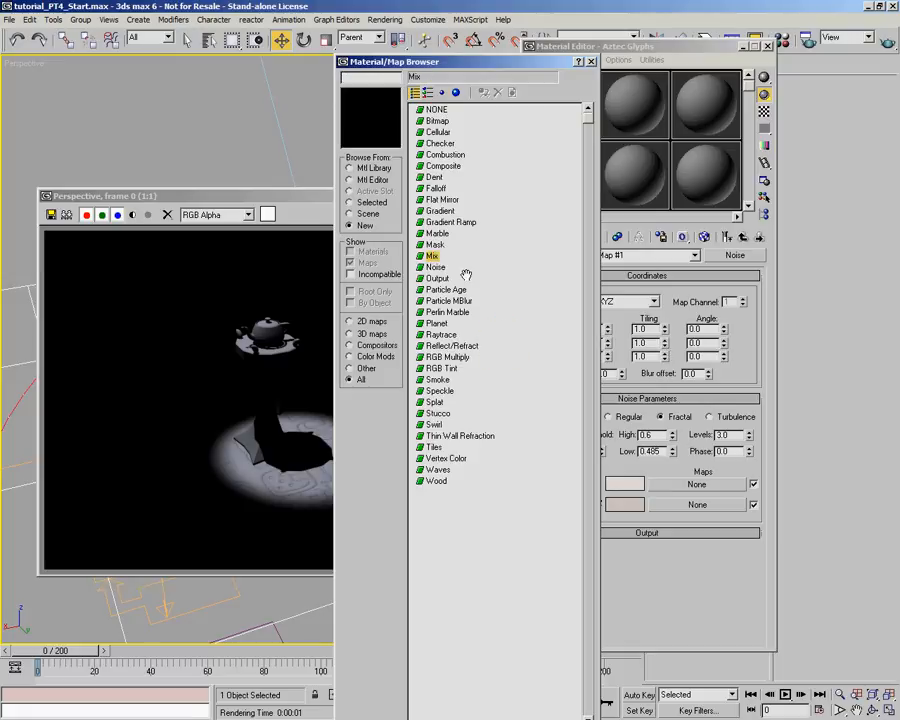
double_click(432, 256)
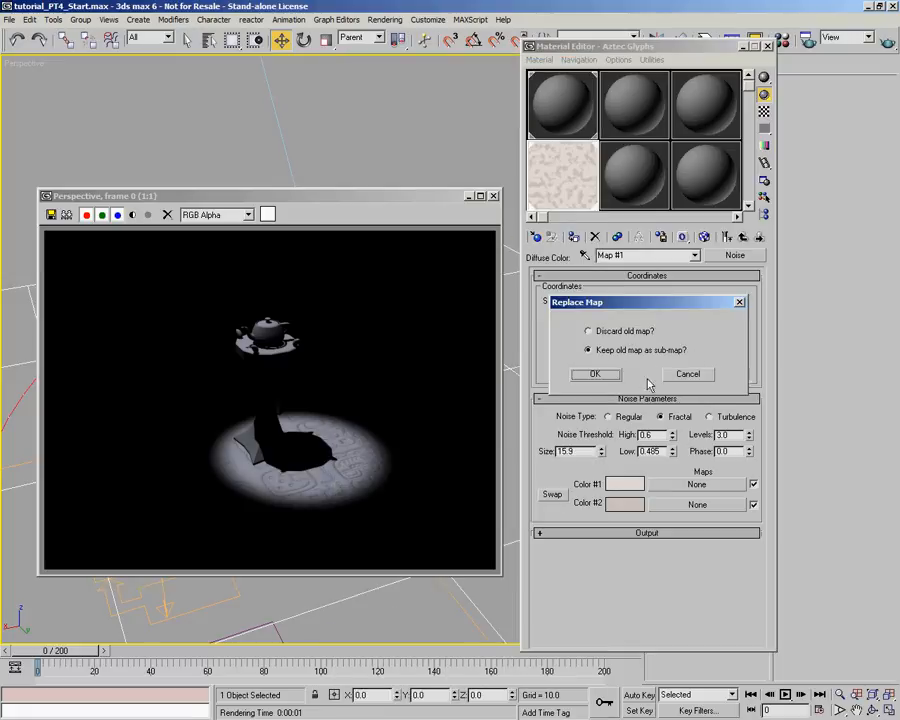
left_click(600, 373)
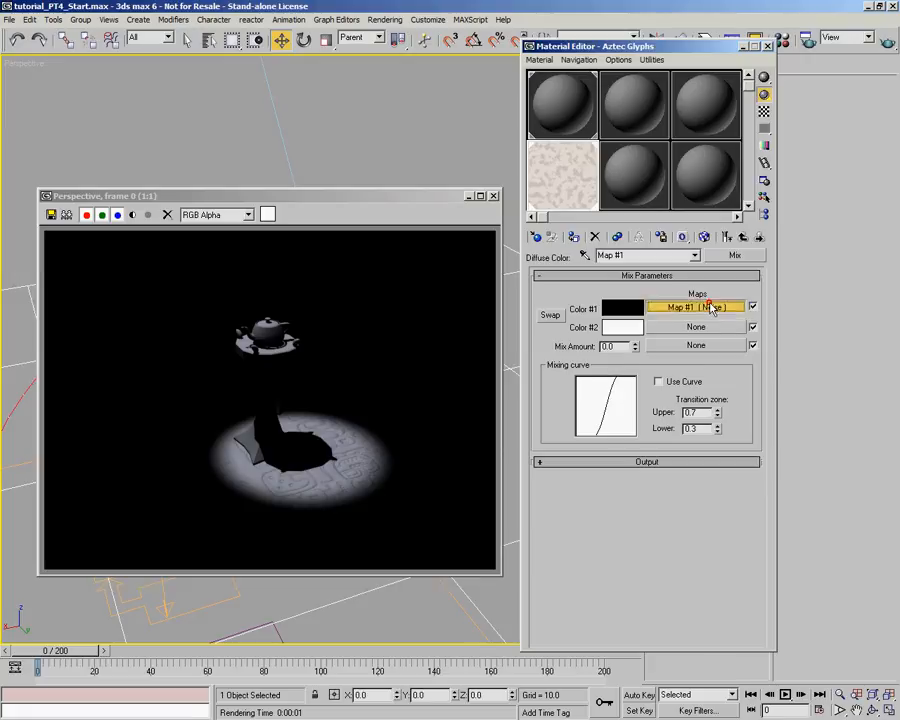
- Duplicate the Mix map's Color #1 noise map into the Color #2 map slot as an independent copy
left_click(710, 309)
left_click(743, 237)
left_click_drag(700, 313, 718, 330)
left_click(619, 345)
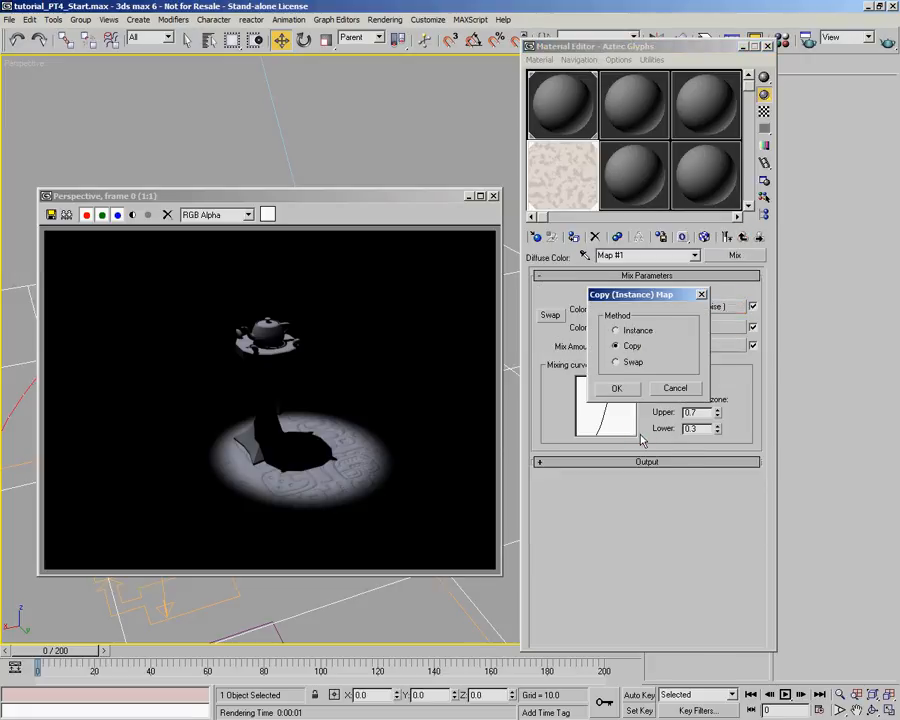
left_click(626, 388)
- Set the Color #2 noise map's size to 2.2 and the Mix Amount to 46.6
left_click(710, 327)
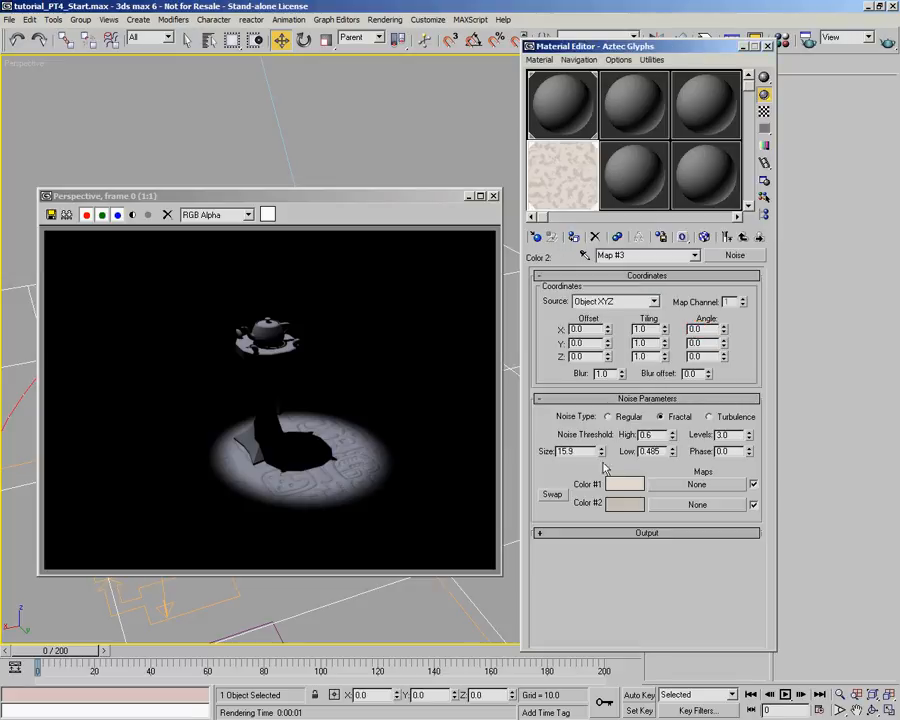
left_click_drag(602, 454, 612, 544)
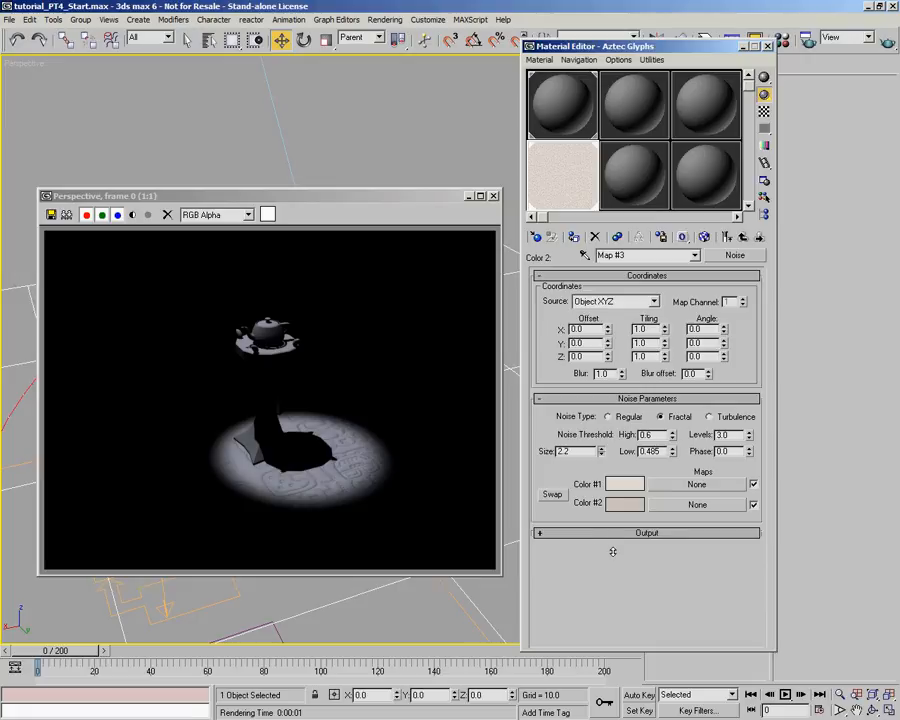
left_click(759, 236)
left_click_drag(633, 350, 657, 40)
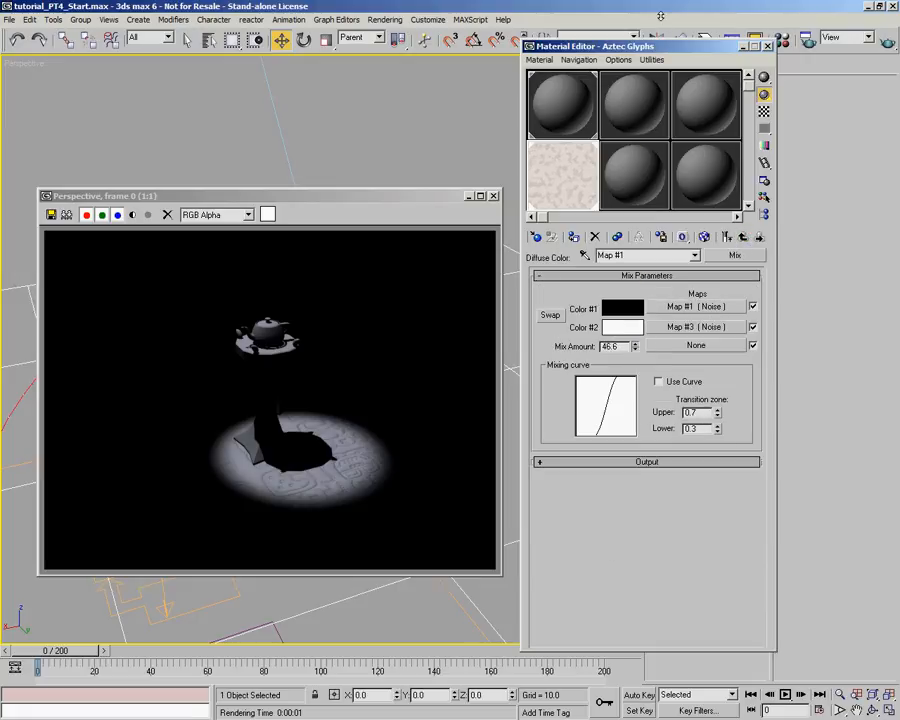
- Lower the Mix map's Color #1 noise threshold Low to 0.39 and render the perspective view
left_click(676, 306)
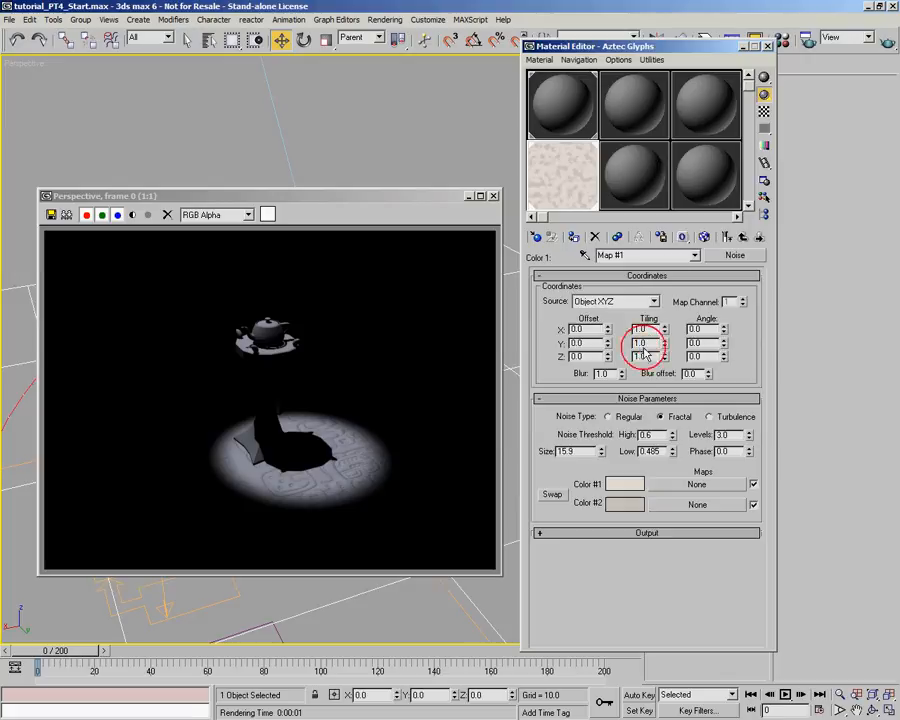
left_click_drag(673, 458, 673, 467)
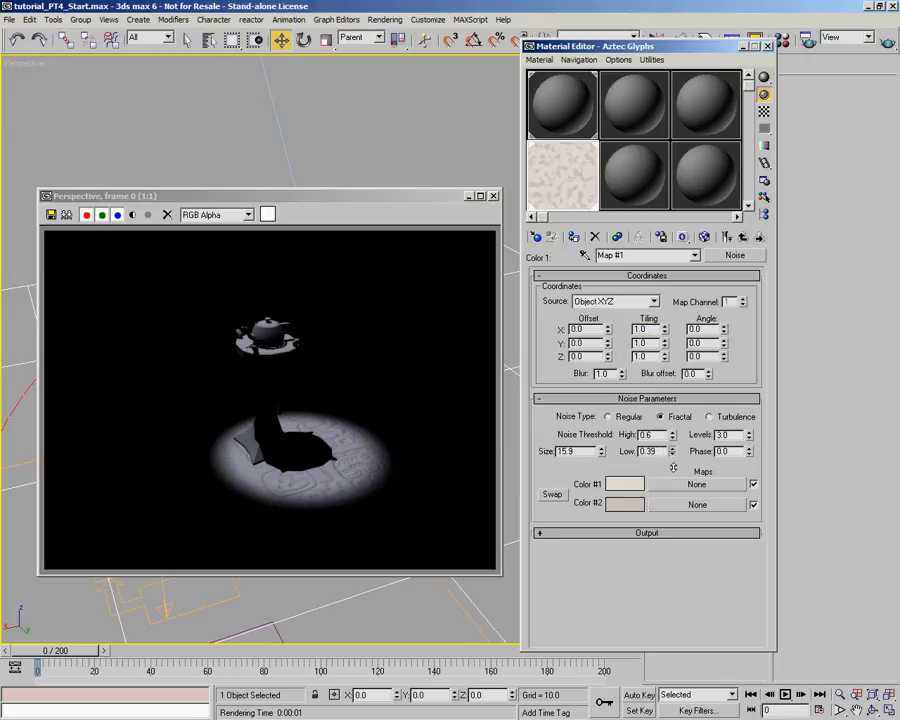
left_click(745, 236)
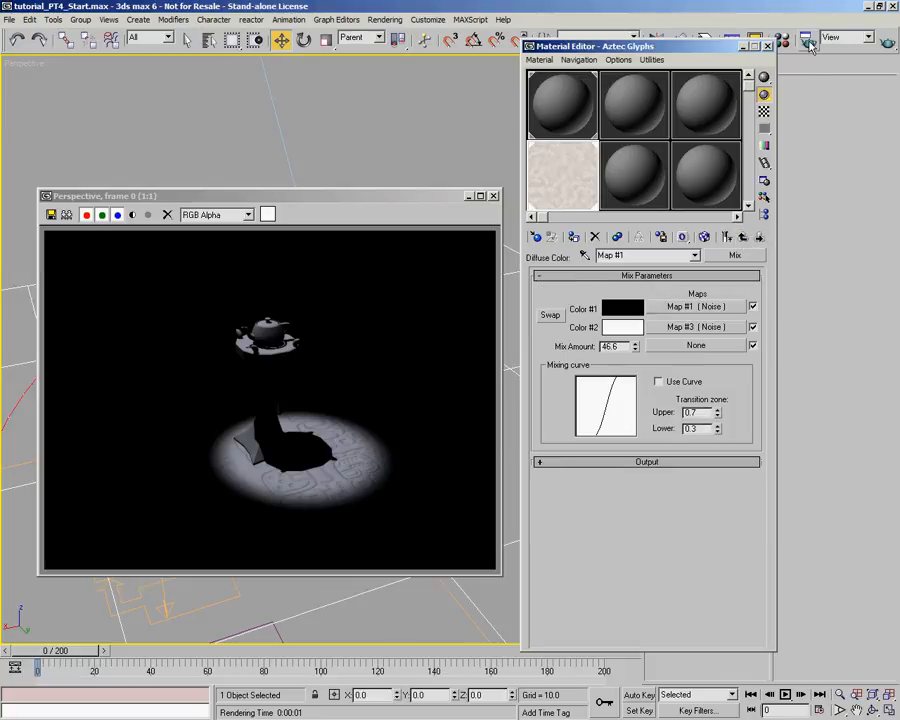
left_click(888, 47)
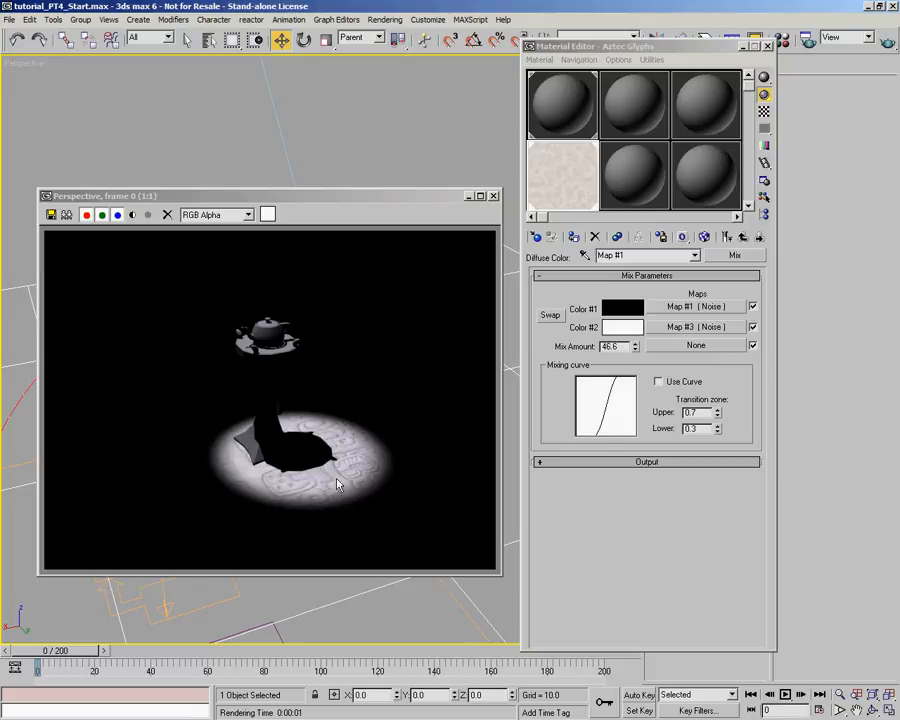
- Darken Color #2 of the noise map in the Mix map's first slot
left_click(744, 238)
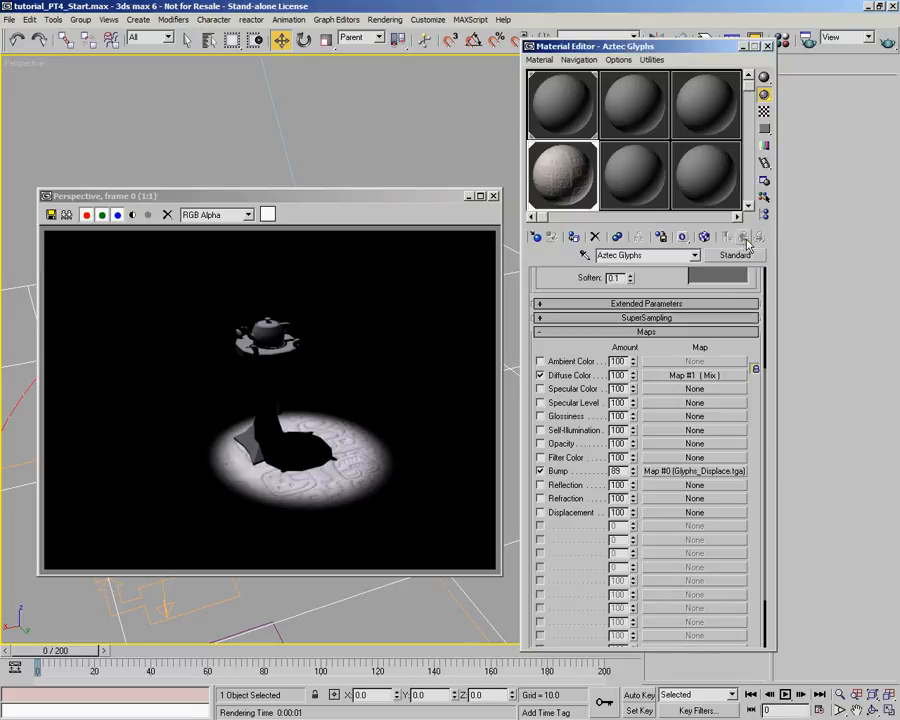
left_click(666, 380)
left_click(672, 303)
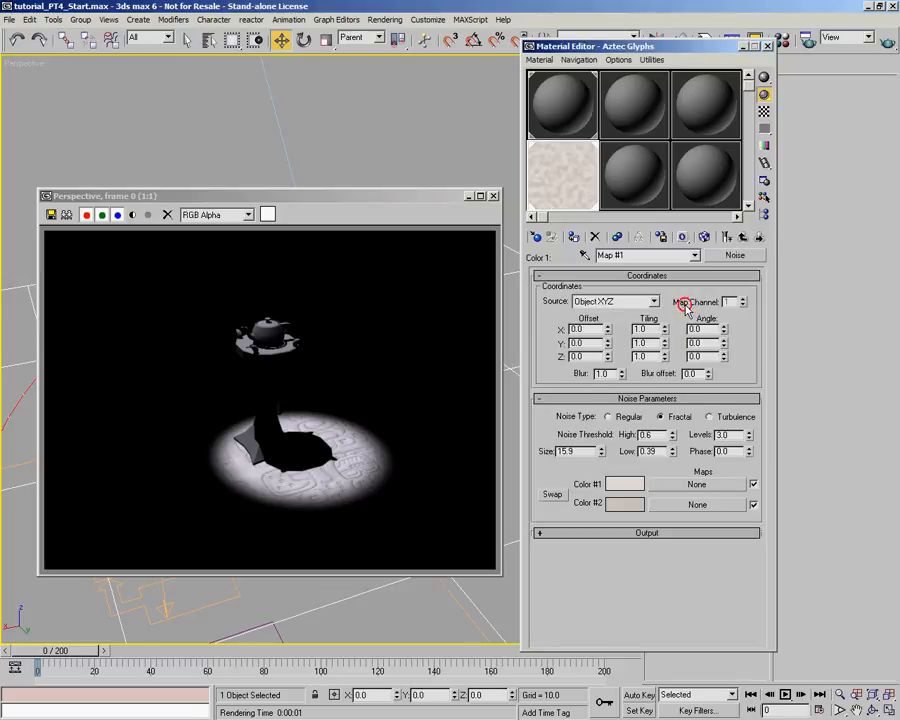
left_click(622, 503)
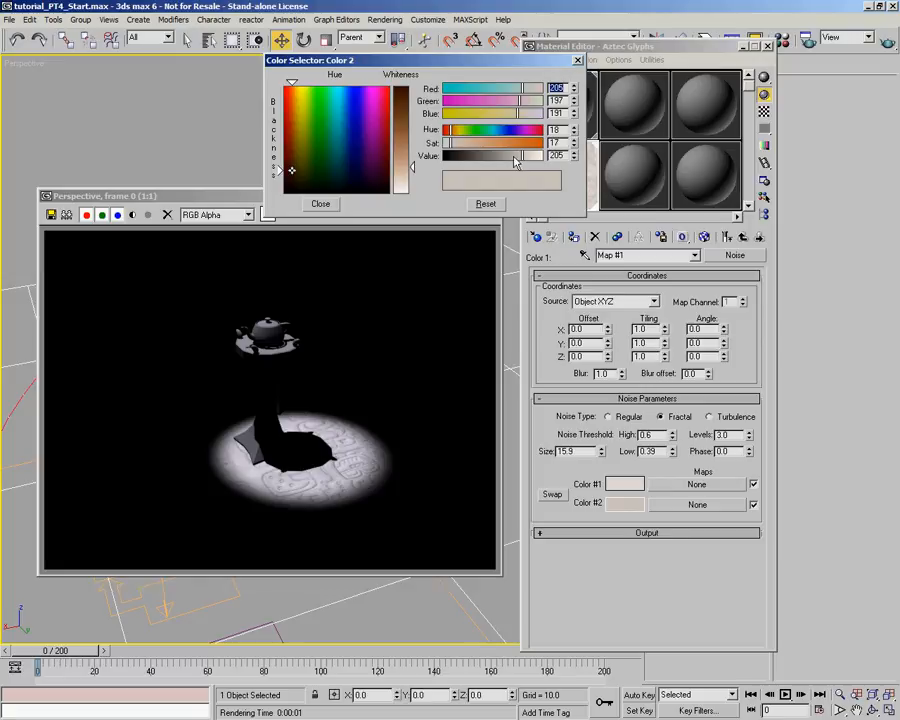
left_click(322, 203)
left_click(744, 238)
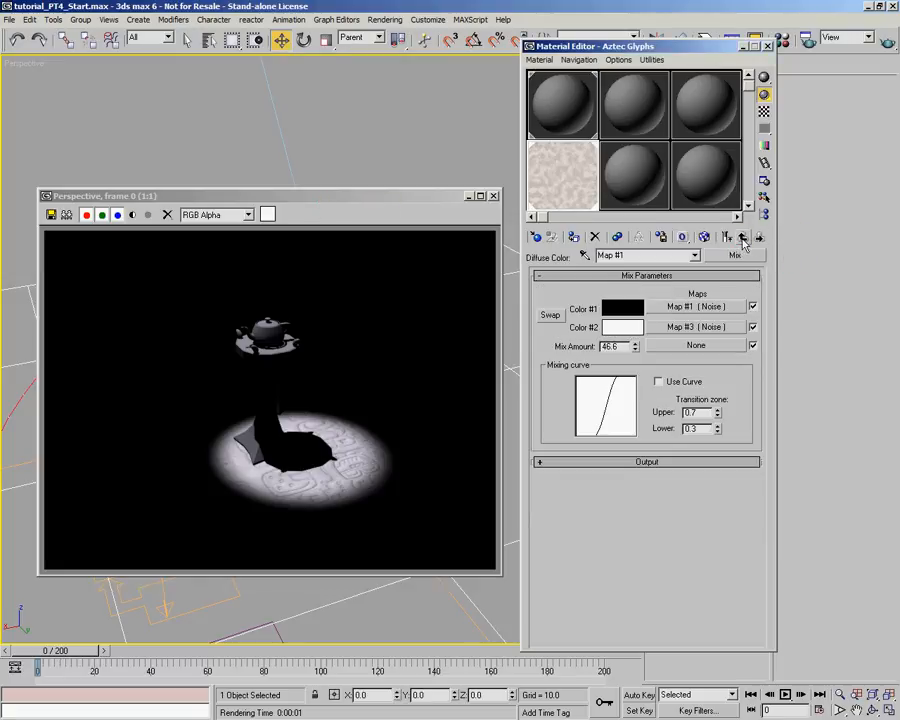
- Darken Color #2 of the Mix map's second noise map to RGB 181, 174, 169 and render the perspective view
left_click(743, 238)
left_click(683, 372)
left_click(708, 325)
left_click(626, 502)
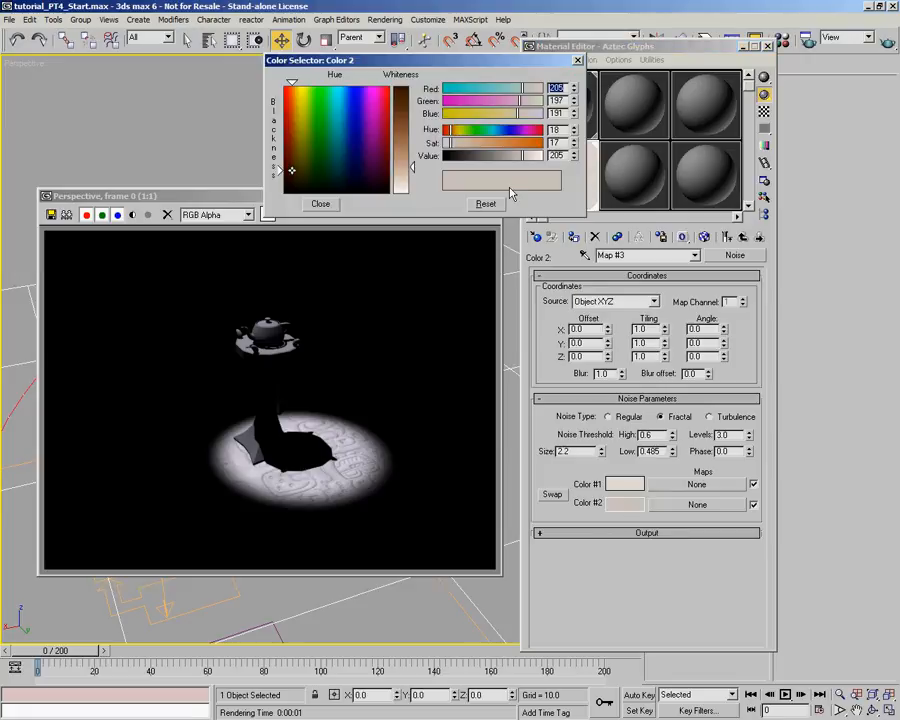
left_click(322, 203)
left_click(741, 240)
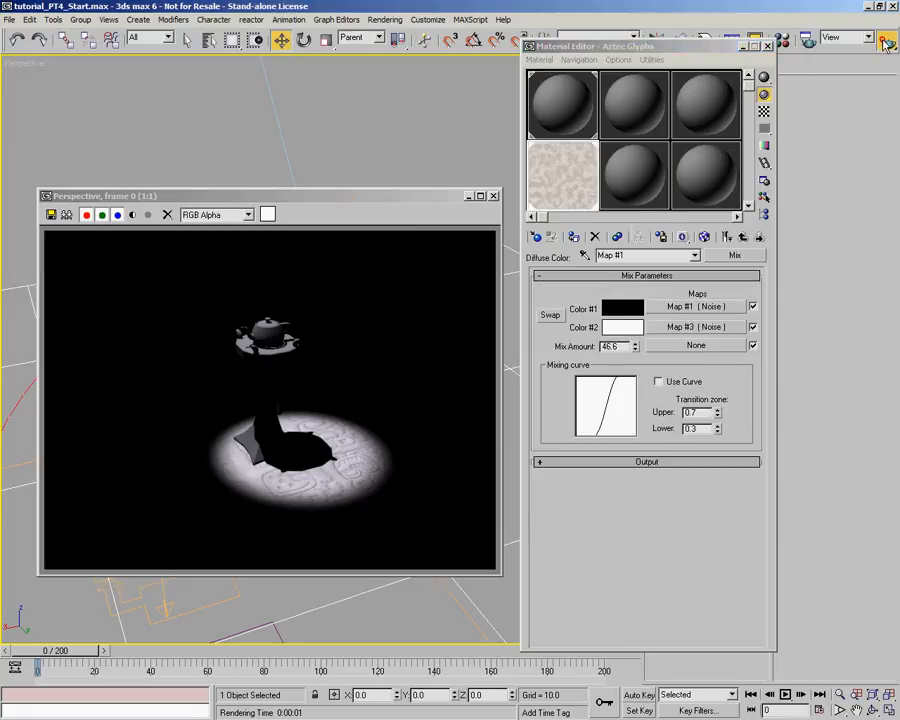
left_click(886, 42)
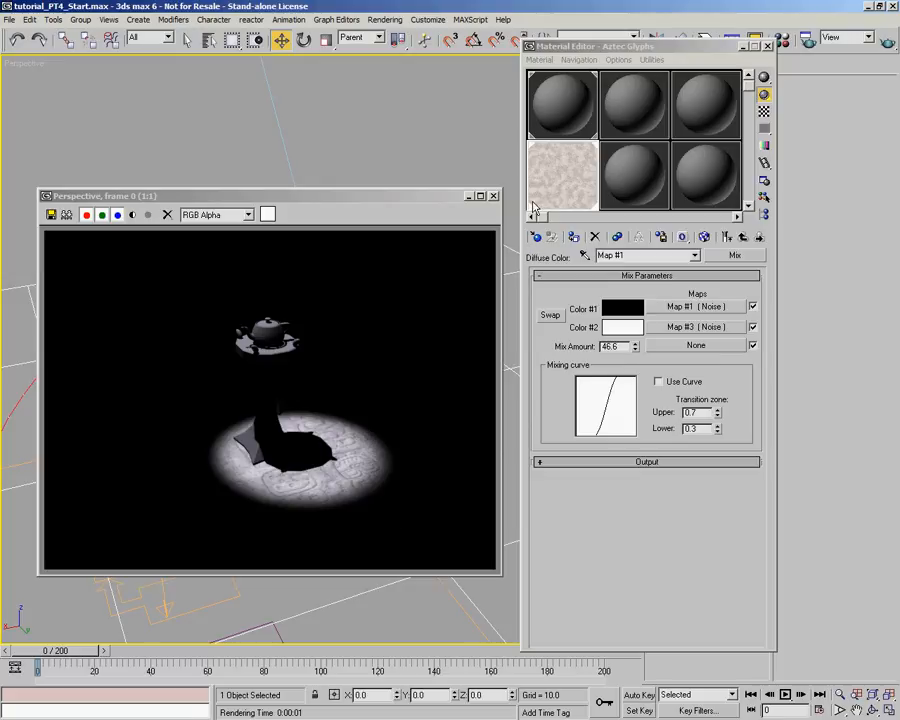
- Close the rendered frame and the Material Editor, and switch the viewport to the front view
left_click(493, 195)
left_click(766, 46)
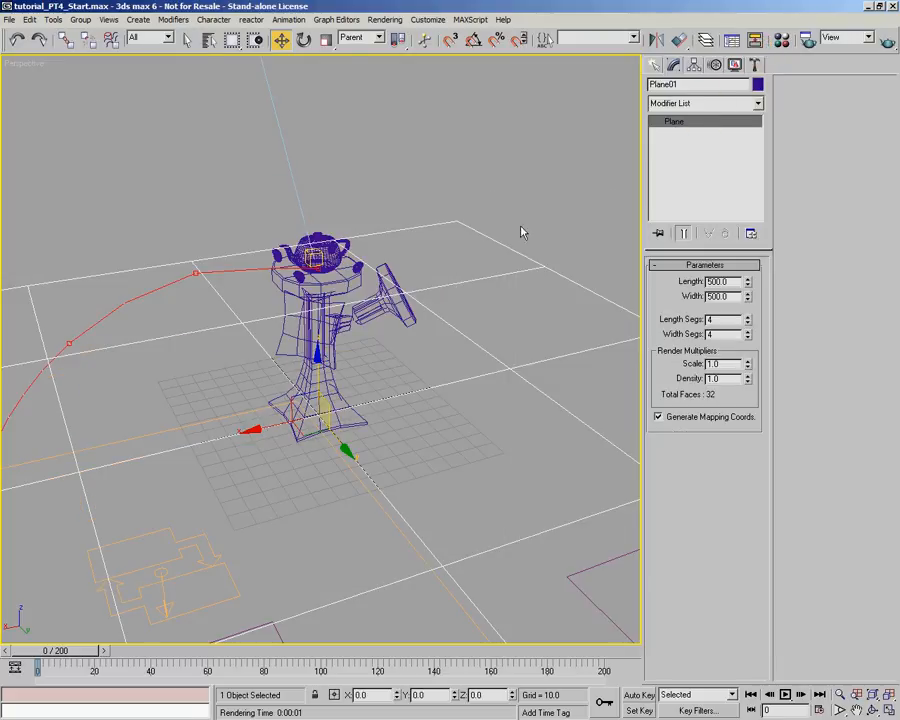
middle_click_drag(472, 368, 461, 352, "alt")
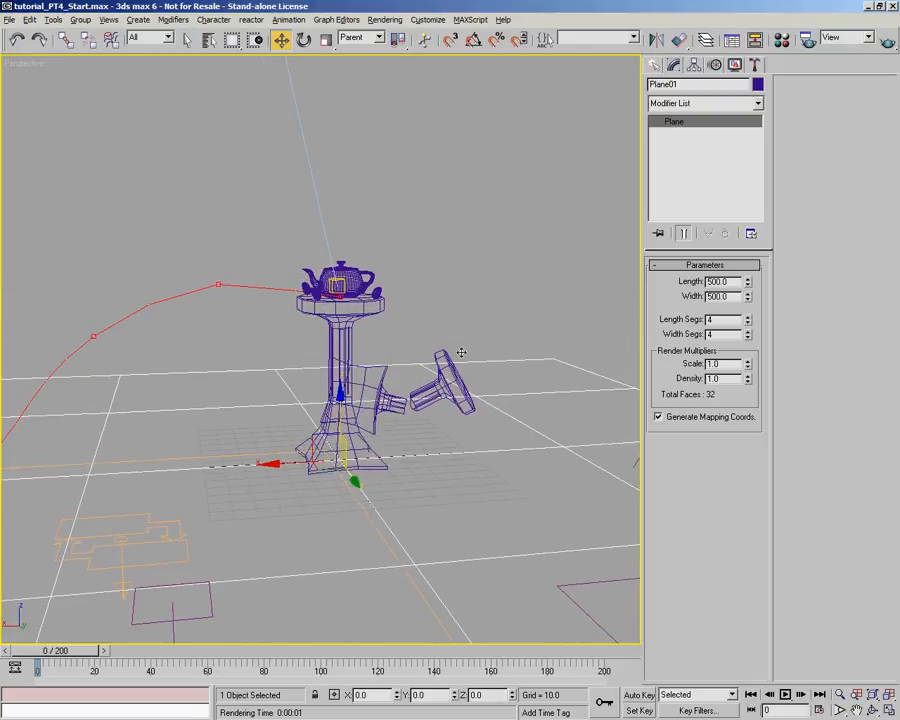
middle_click_drag(371, 340, 384, 347)
scroll(386, 346, "down", 4)
middle_click_drag(435, 323, 329, 401)
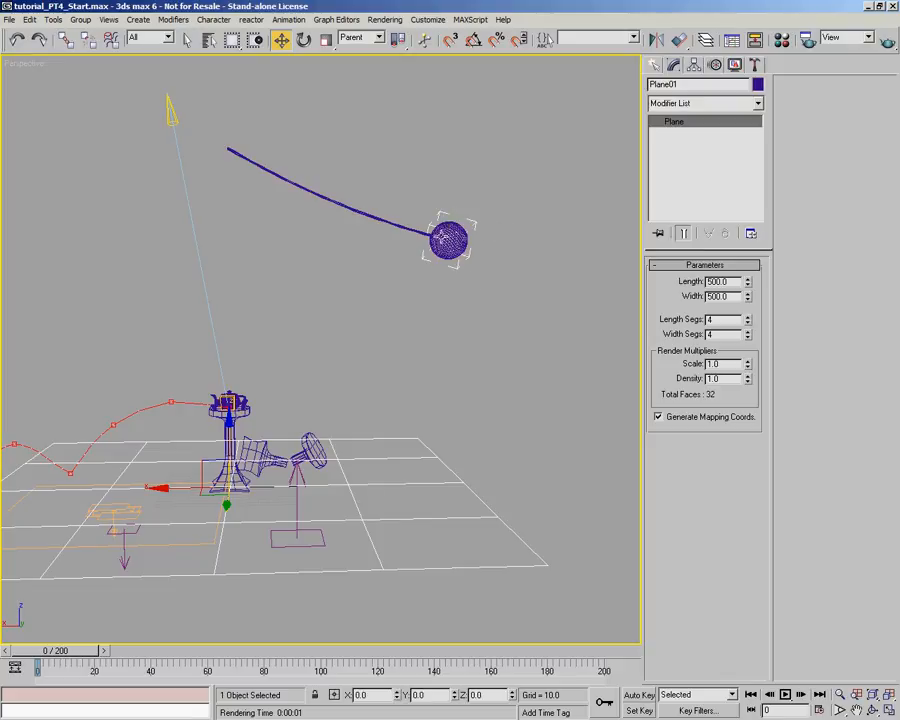
middle_click_drag(386, 353, 465, 344)
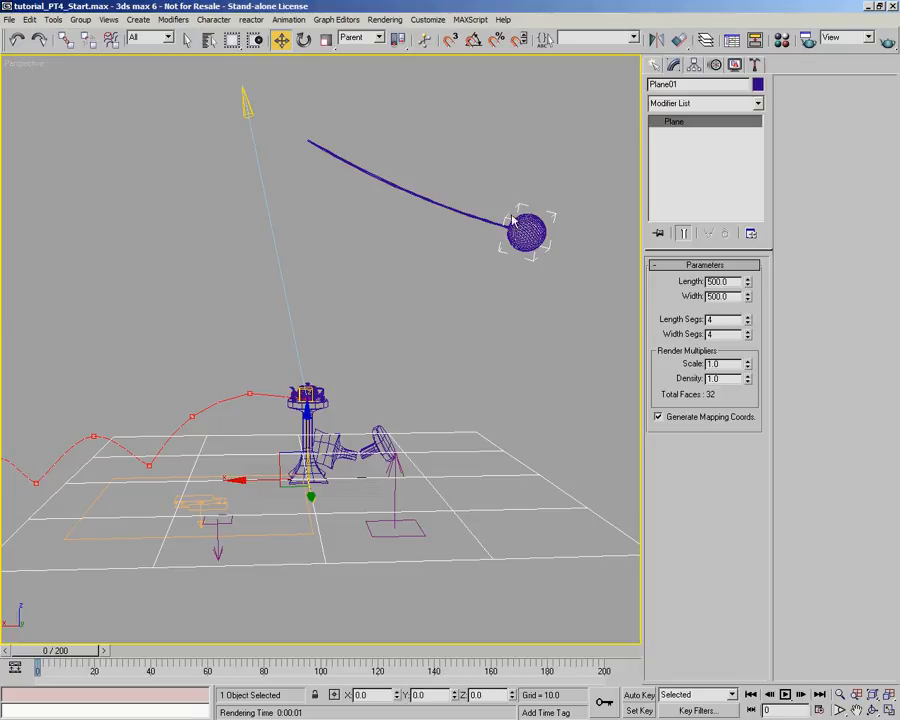
key("f")
middle_click_drag(252, 313, 315, 254)
scroll(380, 354, "up", 4)
- Place an Omni light at about X -122, Z 143 between the wrecking ball and the plinths, and name it Omni_Fireball
left_click(655, 64)
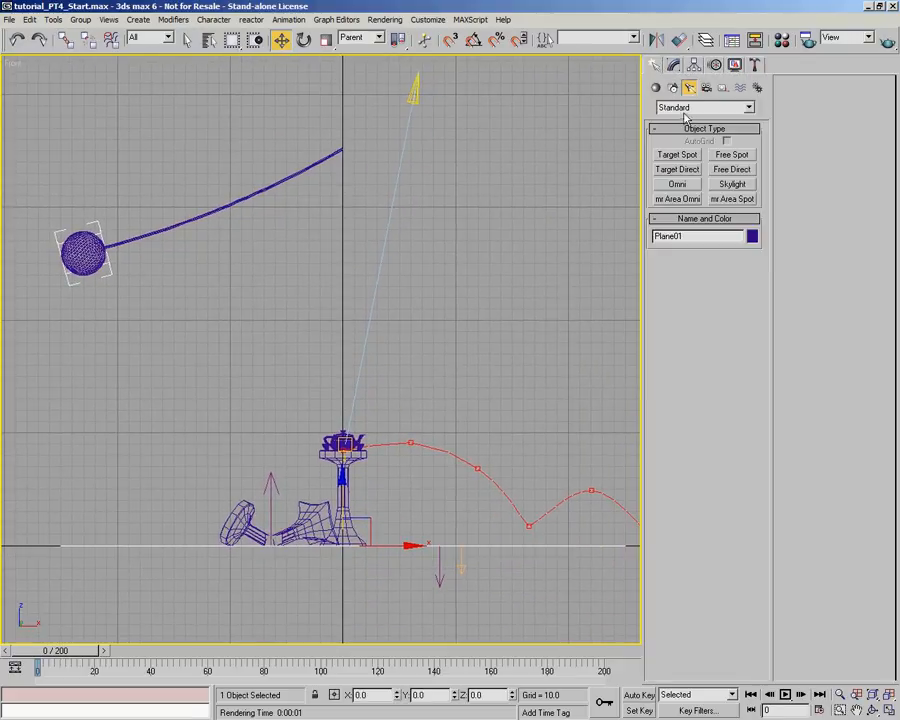
left_click(678, 184)
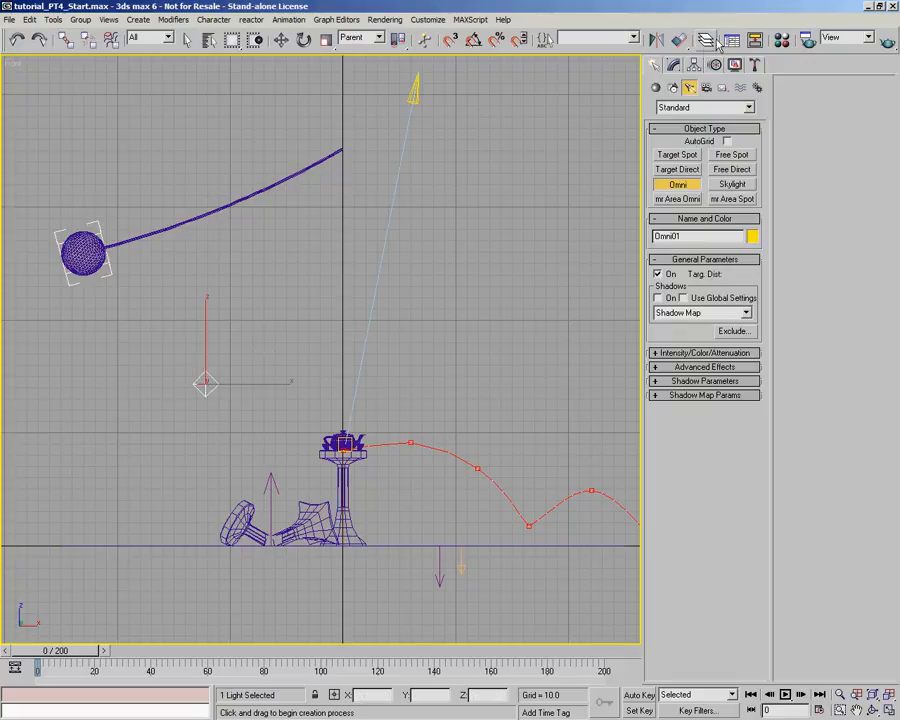
left_click(672, 66)
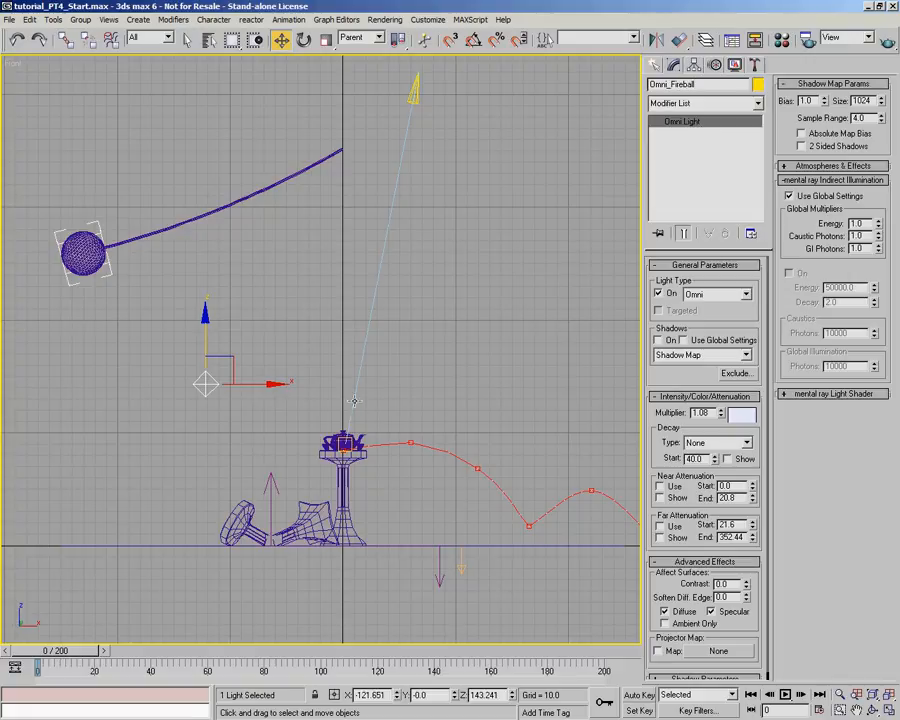
- Rename the standing pedestal under the teapot as Plinth
left_click(351, 490)
left_click_drag(678, 84, 569, 86)
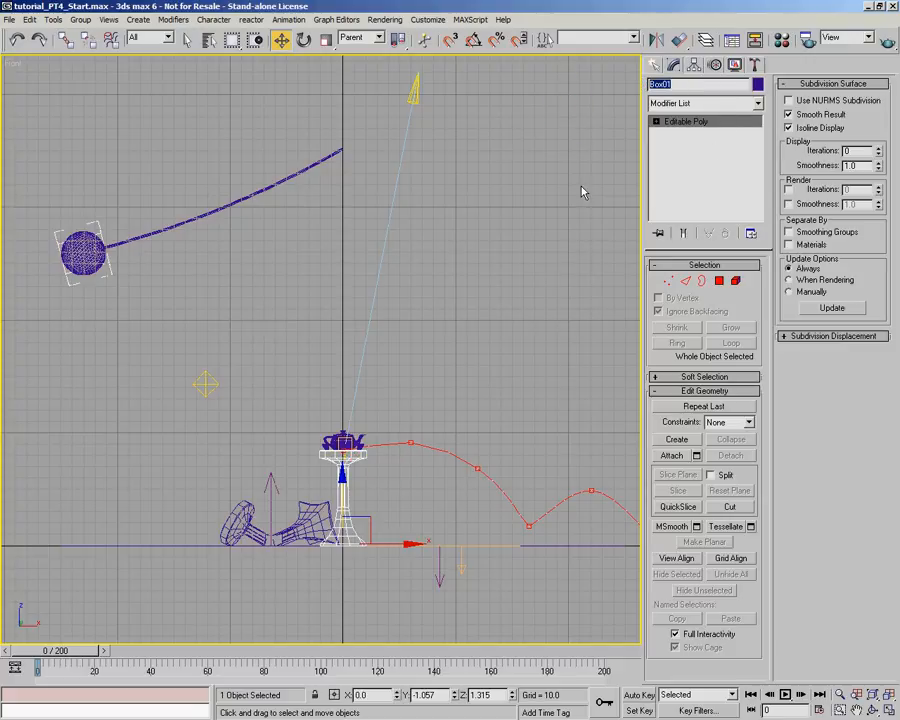
type("R")
- Rename the broken pedestal base lying beside the standing plinth as Plinth_P1, reusing the plinth's copied name
scroll(378, 505, "up", 5)
middle_click_drag(378, 505, 378, 507)
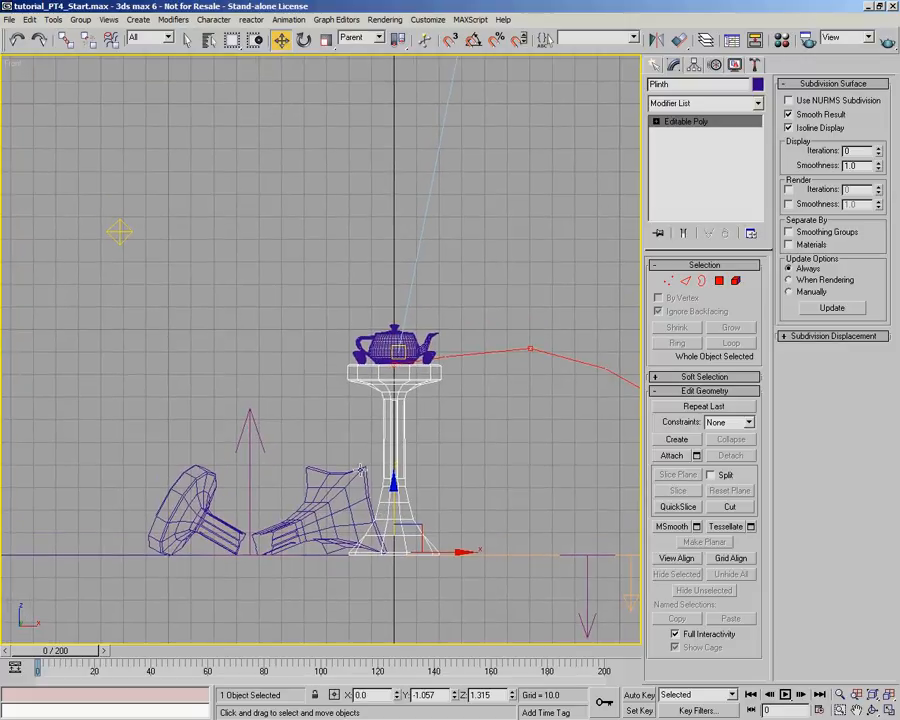
left_click_drag(670, 85, 638, 95)
key("ctrl+c")
left_click(349, 472)
left_click_drag(691, 84, 622, 79)
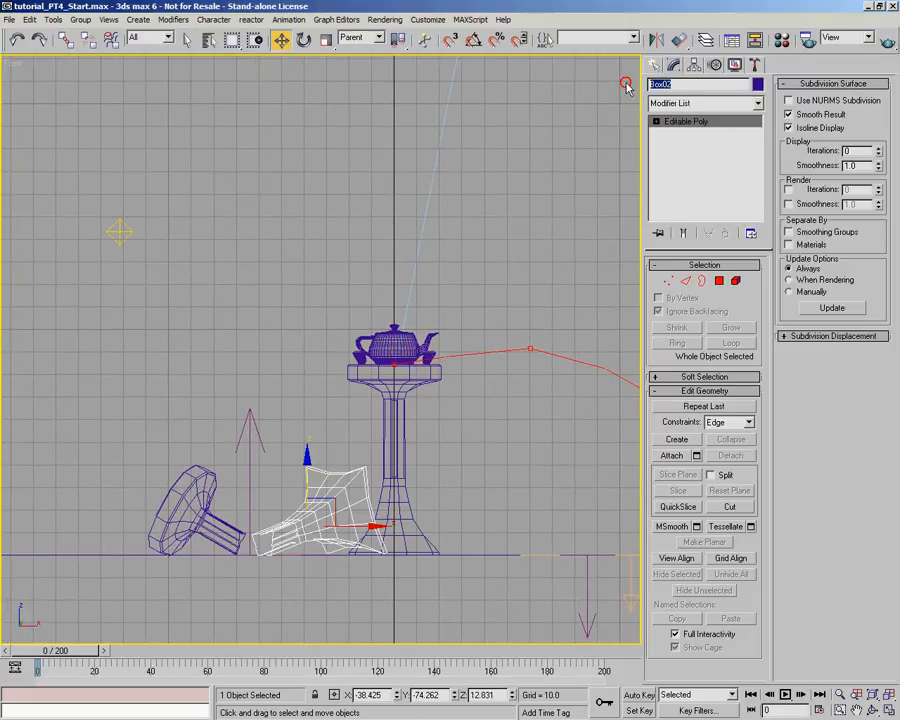
key("ctrl+v")
type("_P")
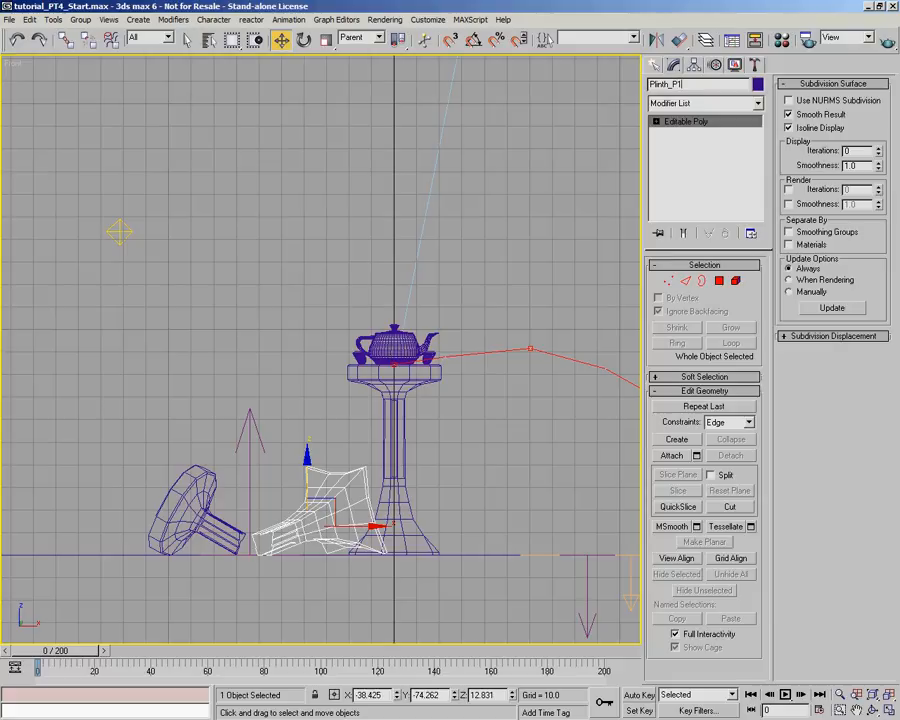
- Rename the fallen top piece of the broken pedestal as Plinth_P2
left_click(210, 490)
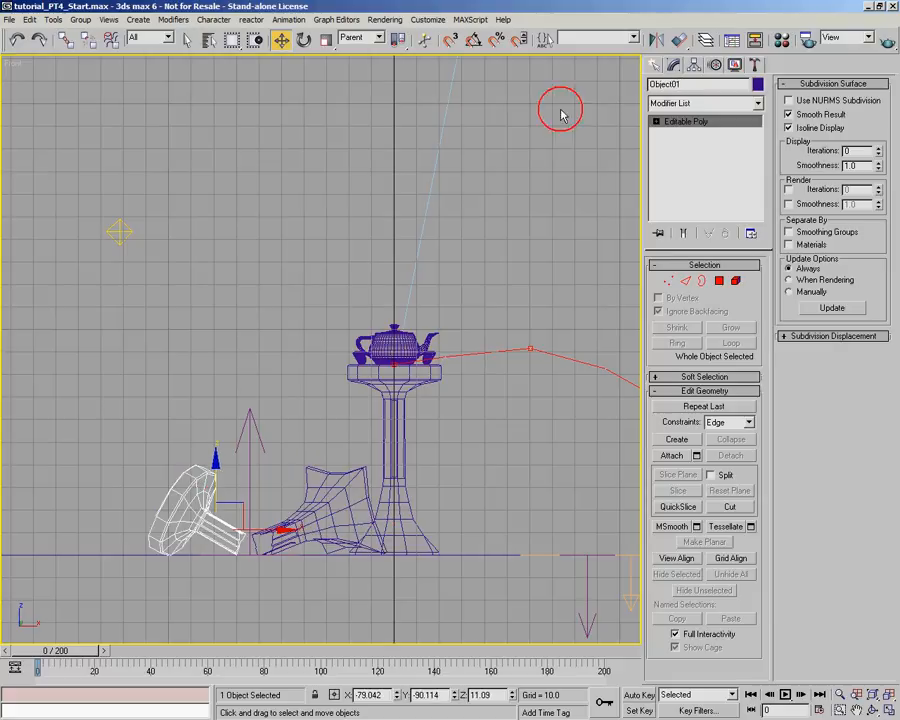
double_click(693, 83)
type("Plinth_P2")
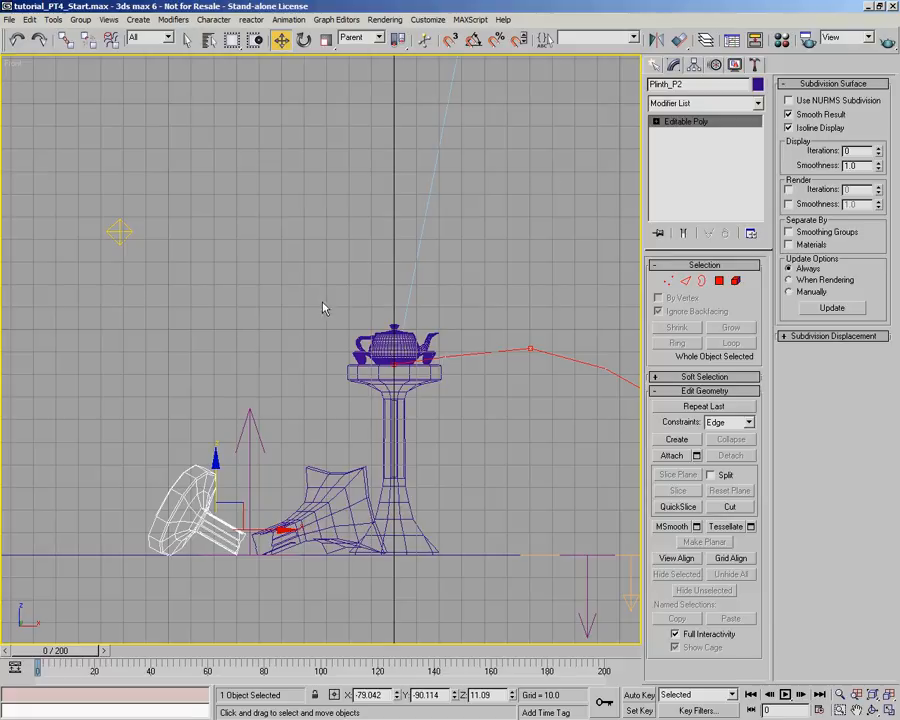
- Rename the ground surface under the plinths as GroundPlane
left_click(127, 554)
left_click_drag(686, 84, 573, 93)
type("GroundPlane")
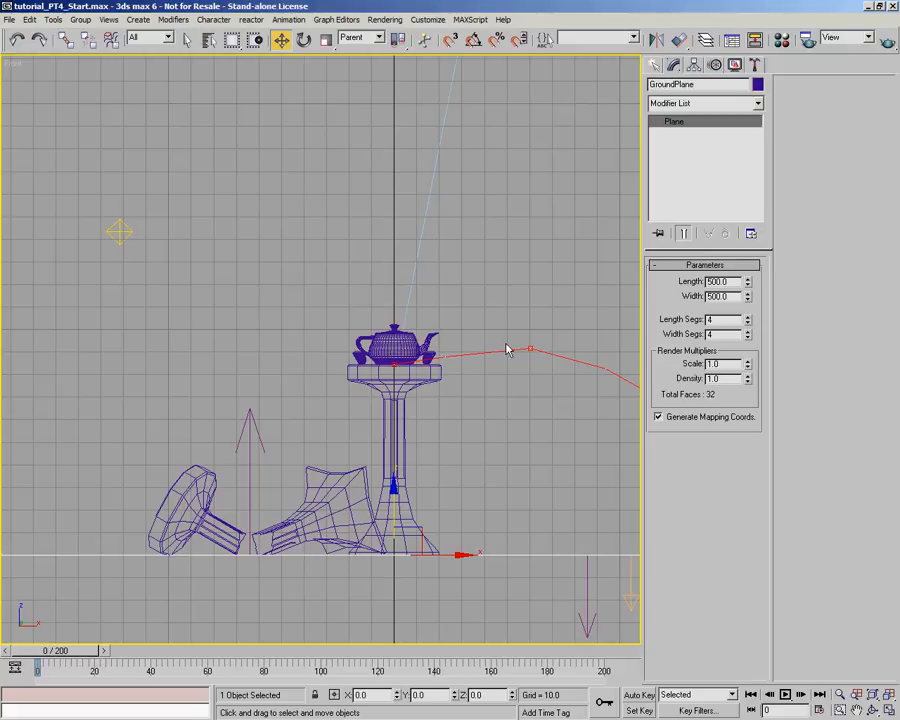
- Rename the bent cylinder holding the wrecking ball as Rope and the sphere at its end as FireyBall
left_click(291, 364)
key("p")
middle_click_drag(340, 380, 332, 405)
left_click(445, 233)
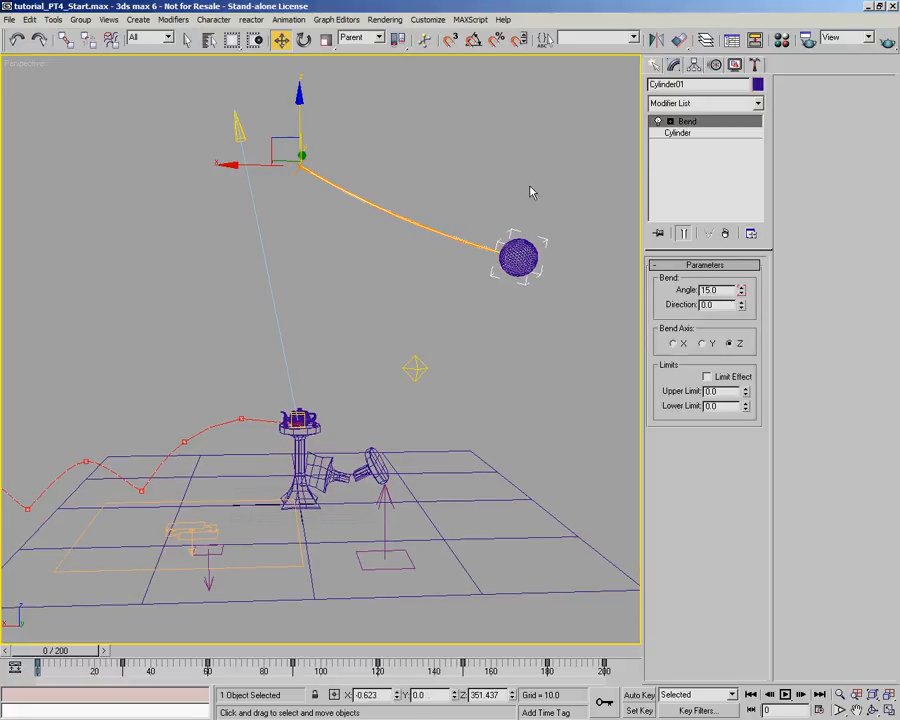
type("Rope")
left_click(518, 258)
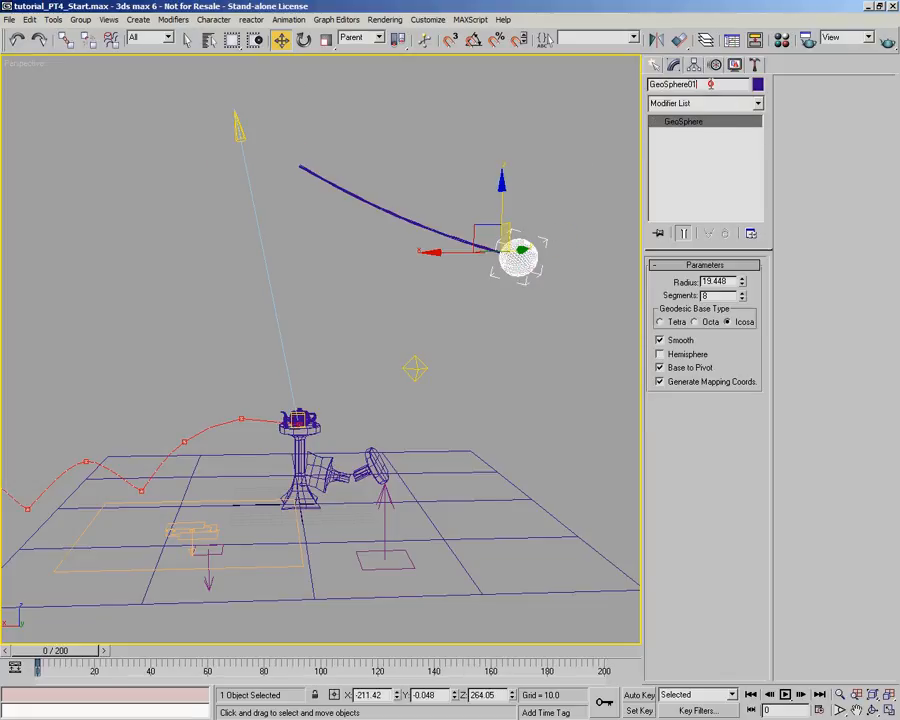
type("R")
- Check the names of the plinth pieces and review the scene's full object list with all object types shown
left_click(325, 440)
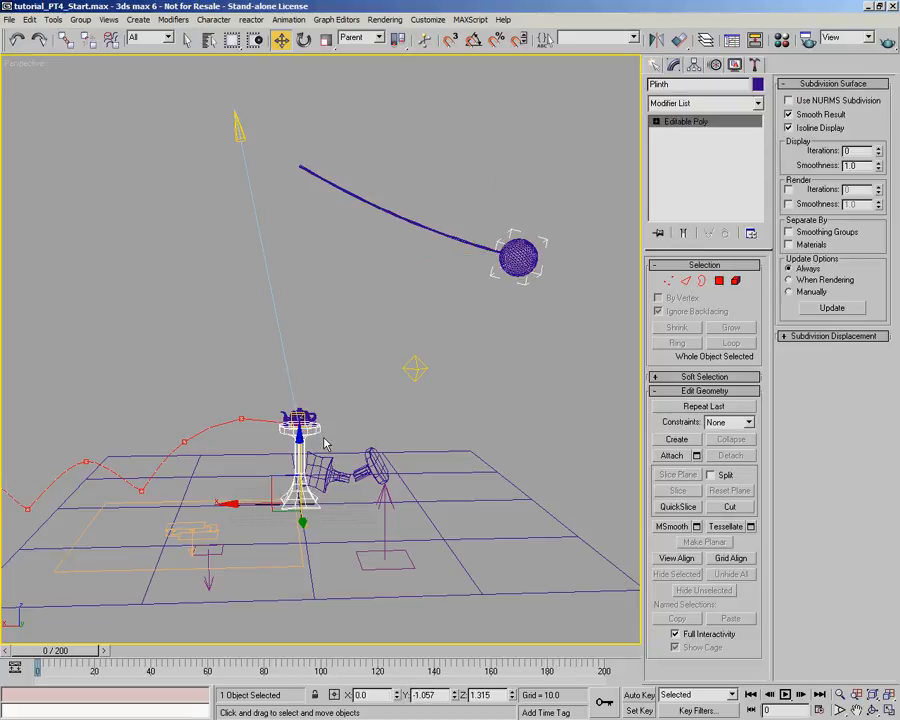
left_click(325, 463)
left_click(379, 460)
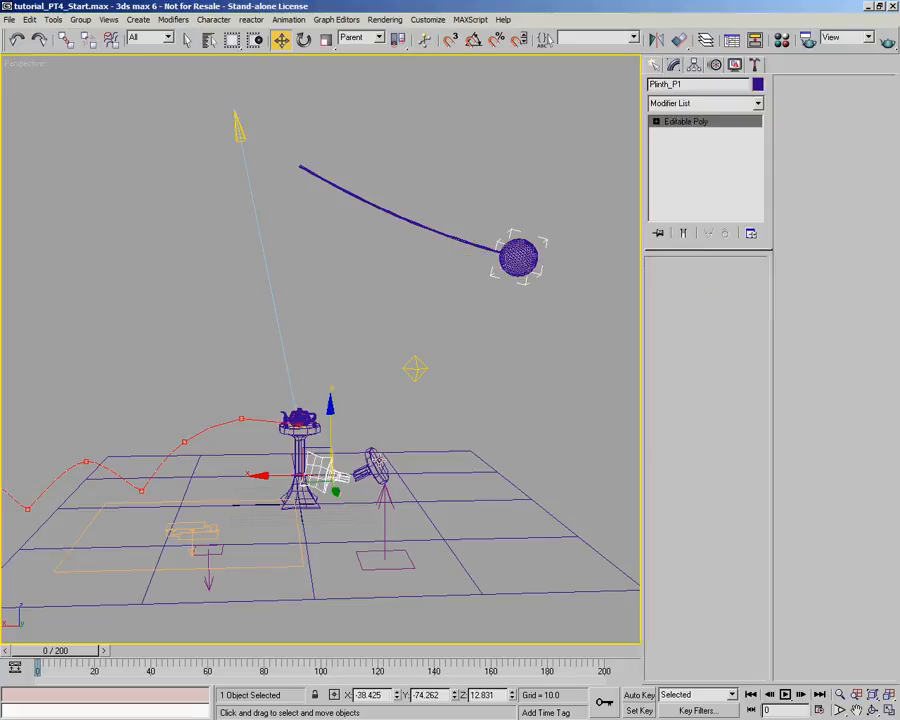
left_click(210, 41)
left_click(587, 311)
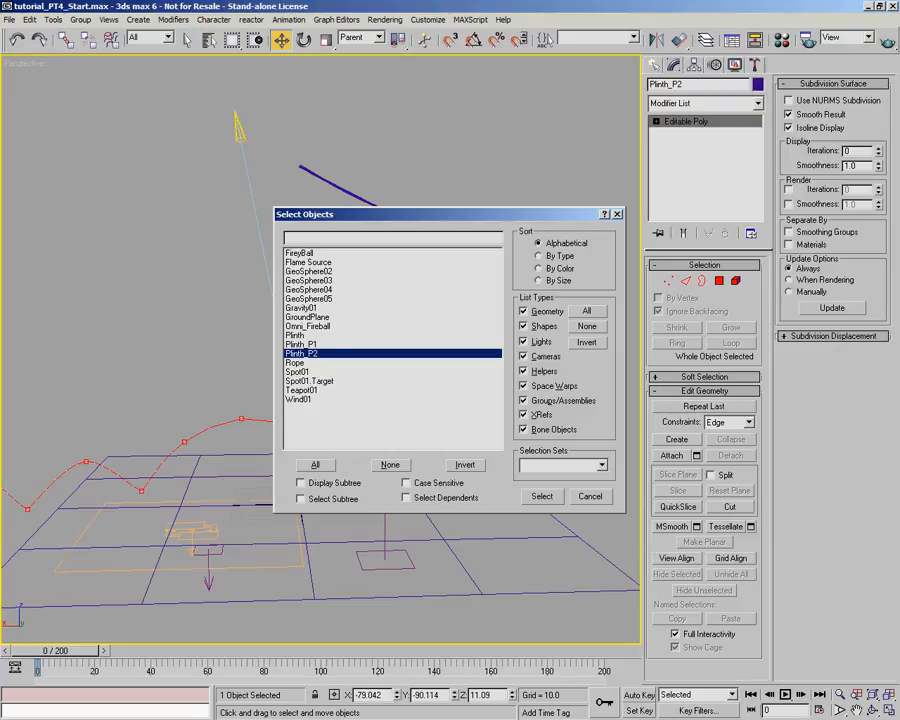
left_click(590, 497)
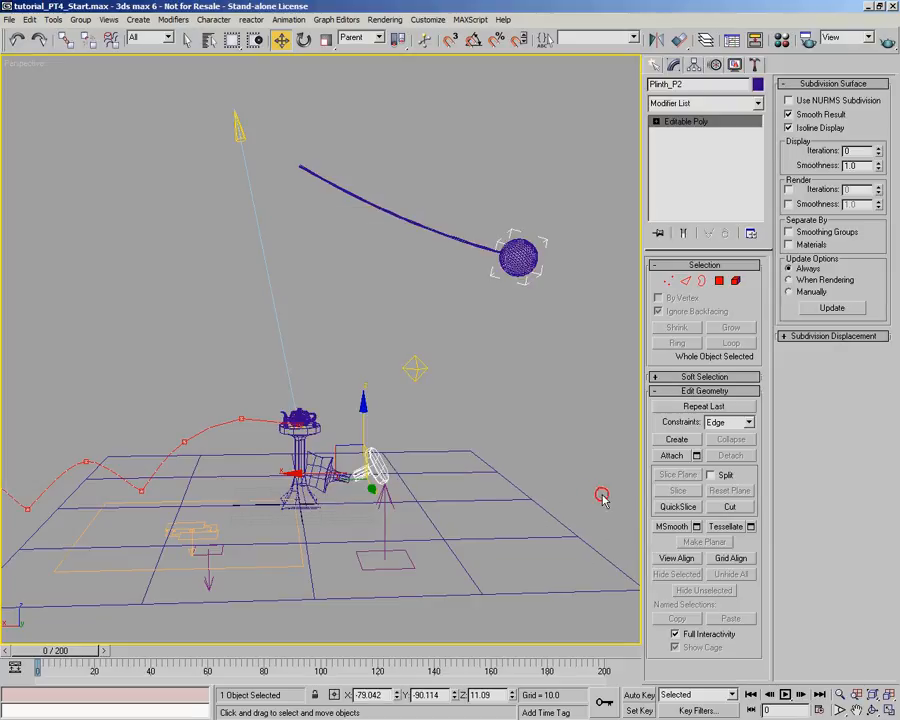
- Add the prefix PRP_ to the teapot's name so it reads PRP_Teapot
left_click(300, 420)
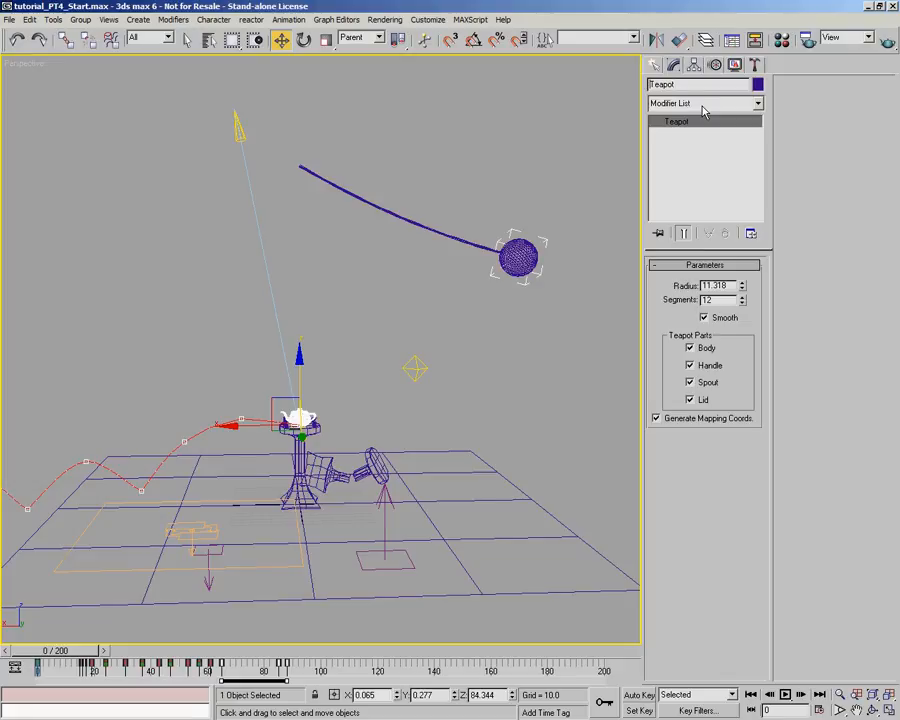
type("PRP_")
- Rename the standing plinth as PRP_Plinth and its two broken neighbours as PRP_Plinth_P1 and PRP_Plinth_P2
middle_click_drag(377, 420, 422, 332)
scroll(398, 397, "up", 5)
middle_click_drag(400, 391, 315, 382)
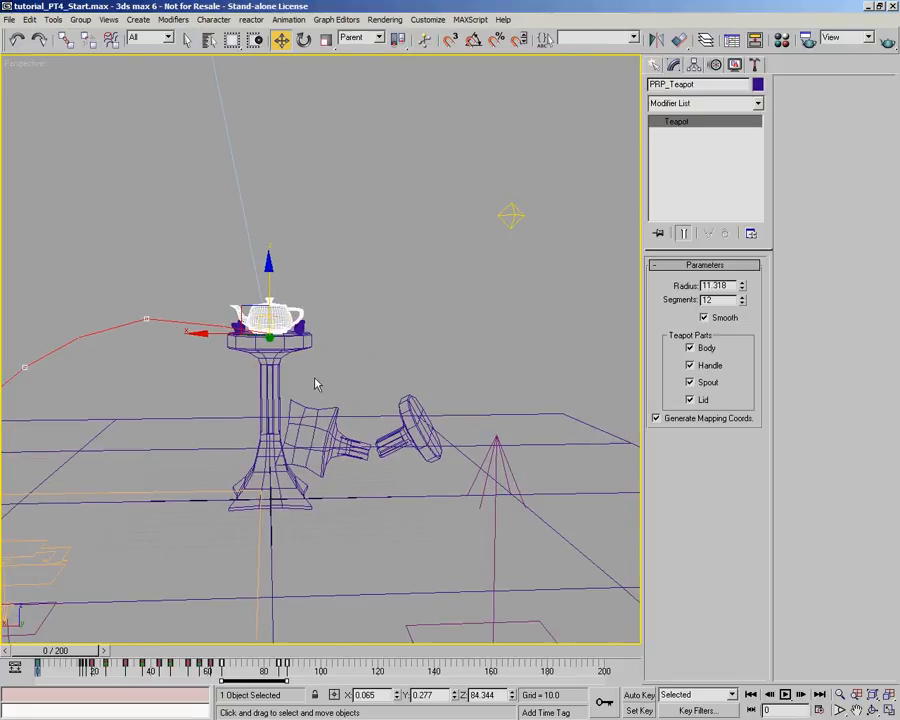
left_click(276, 374)
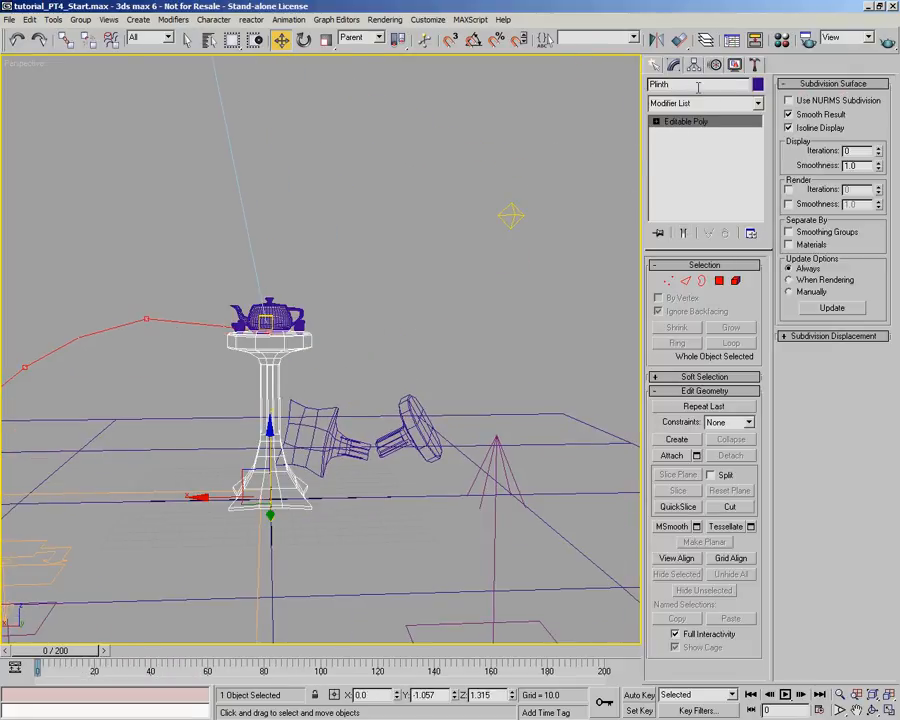
type("PRP_")
left_click(338, 412)
left_click(651, 85)
type("PRP_")
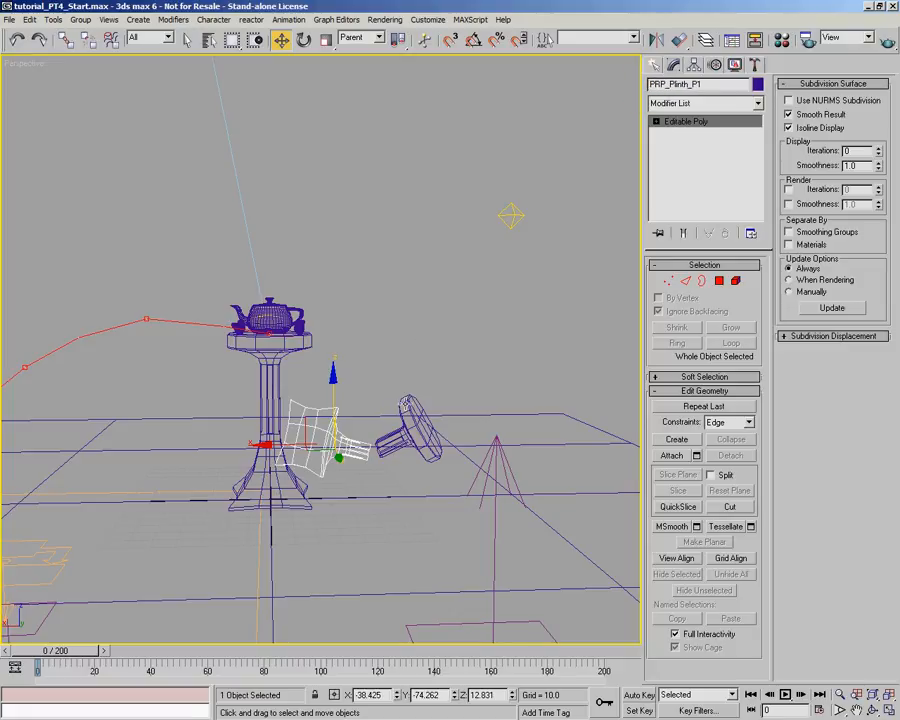
left_click(418, 428)
left_click(650, 85)
type("PRP_")
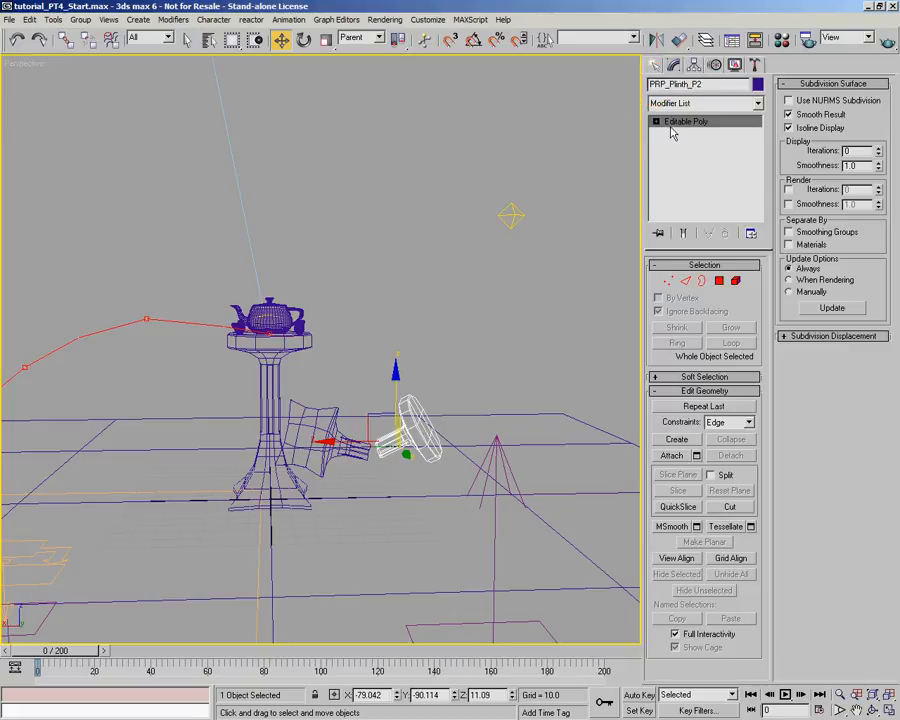
- Rename the ground plane as SET_GroundPlane
left_click(464, 437)
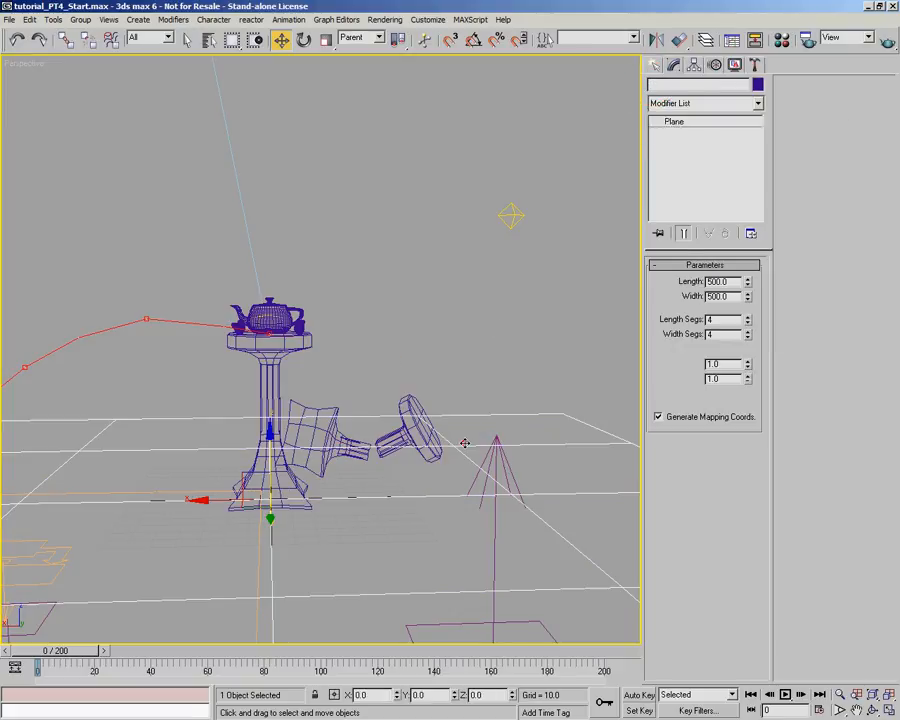
left_click(650, 85)
type("SET")
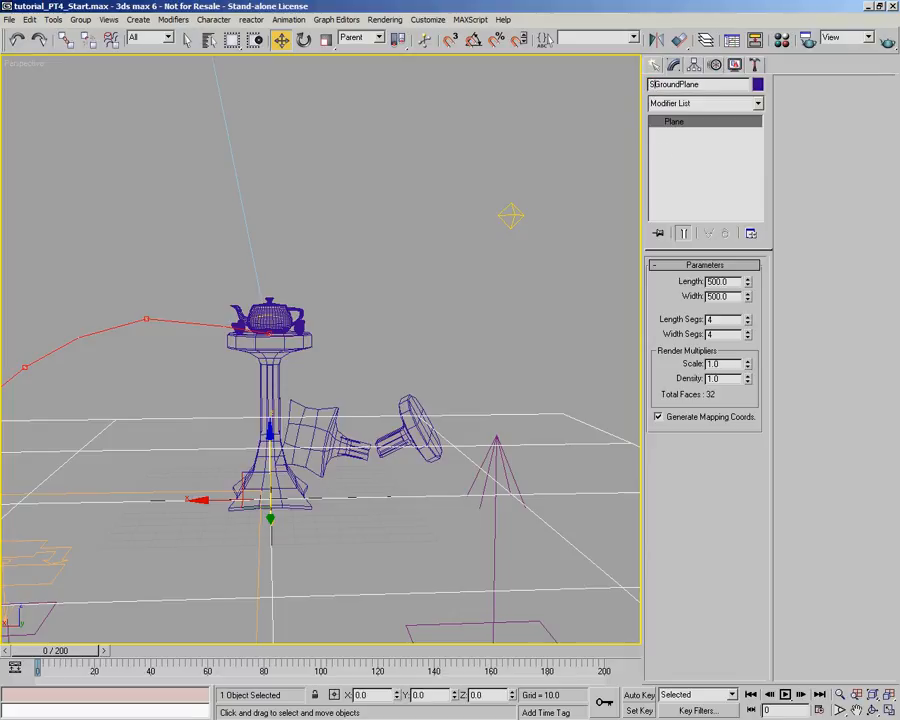
type("_")
left_click(418, 313)
left_click(376, 400)
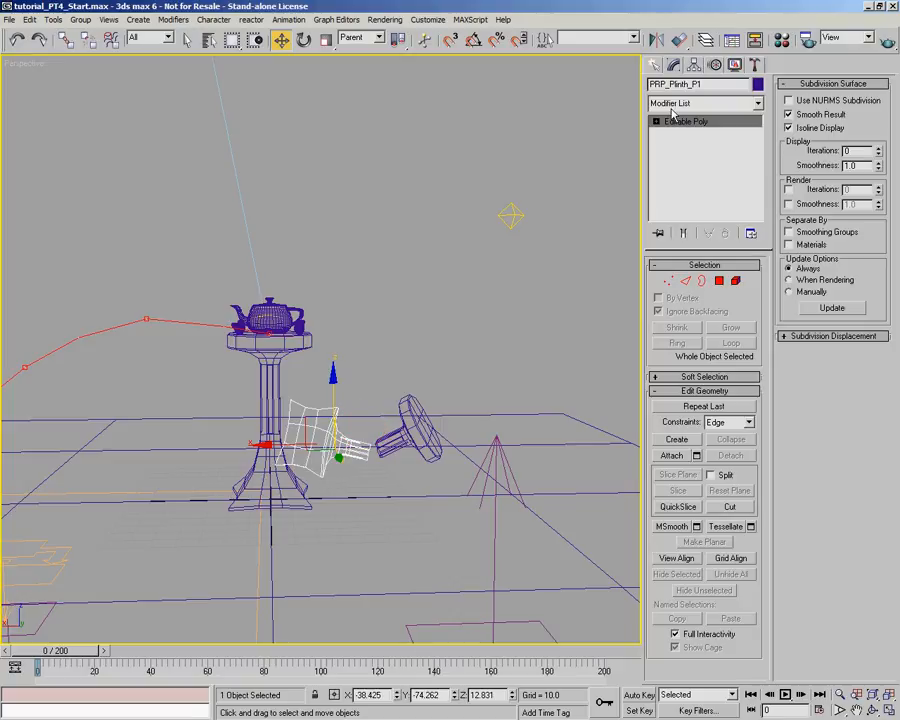
left_click(411, 406)
left_click(411, 405)
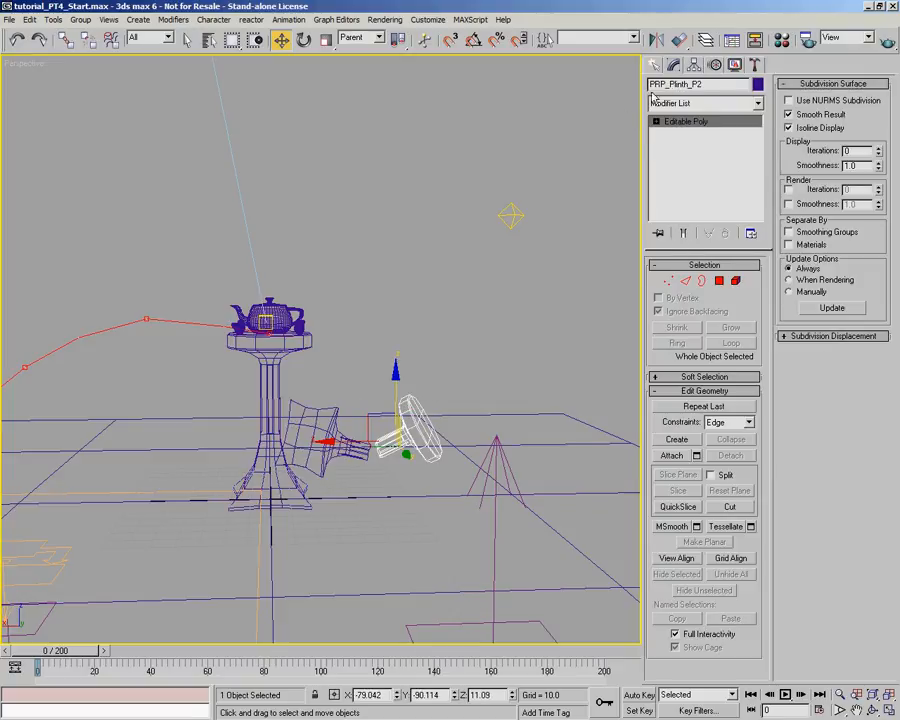
left_click(270, 384)
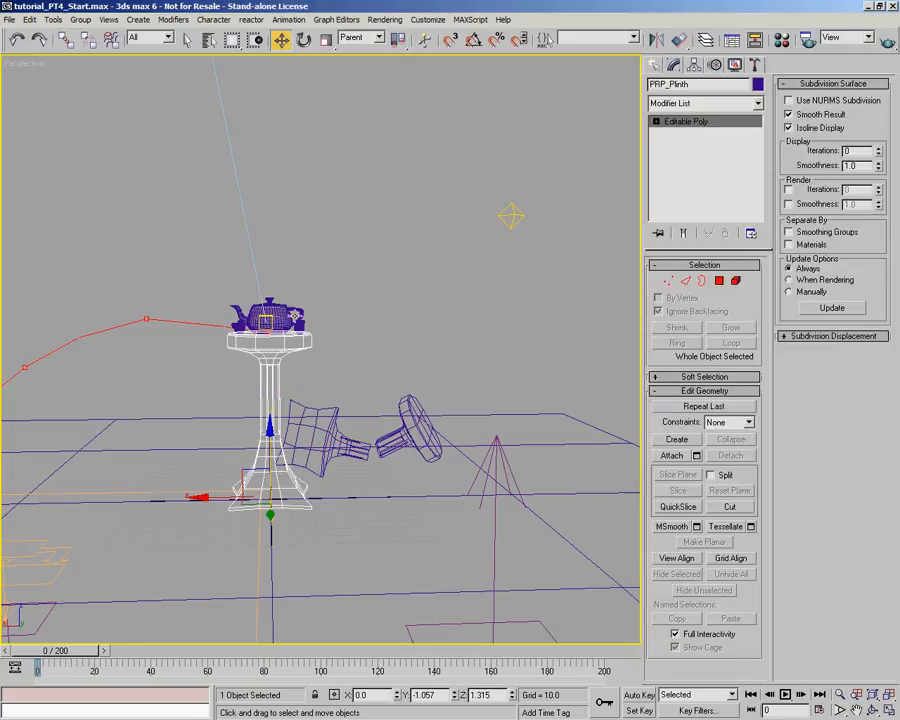
- Rename the small bent detail beside the teapot's spout as PRP_PlinthDetail_01 and copy that name
left_click(287, 309)
middle_click_drag(285, 307, 300, 420, "alt")
scroll(340, 438, "up", 5)
scroll(348, 496, "up", 4)
left_click(257, 280)
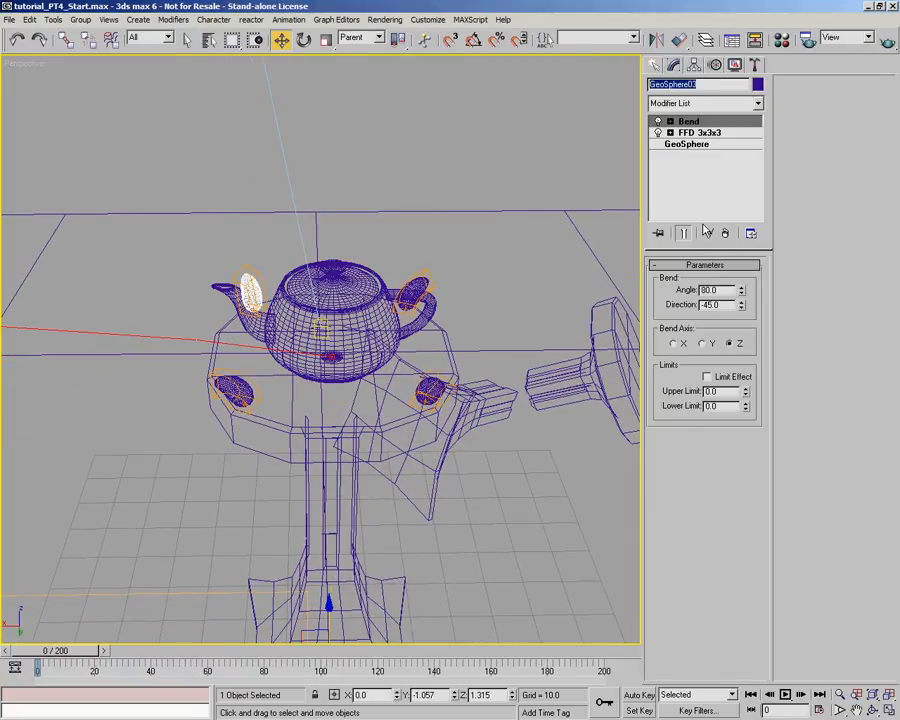
type("PRP_Pl")
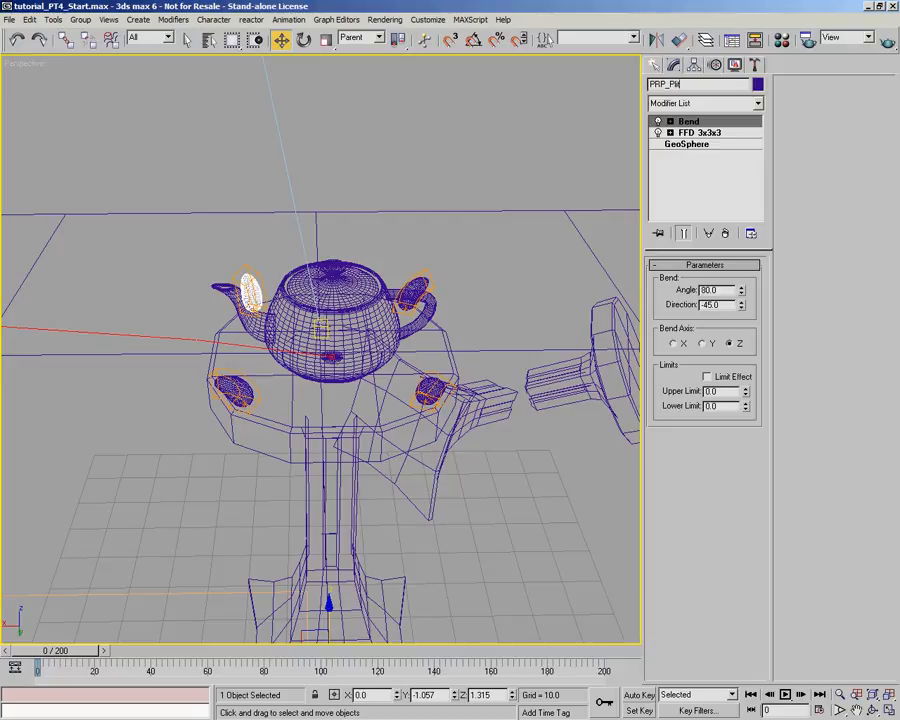
type("inthDetail_01")
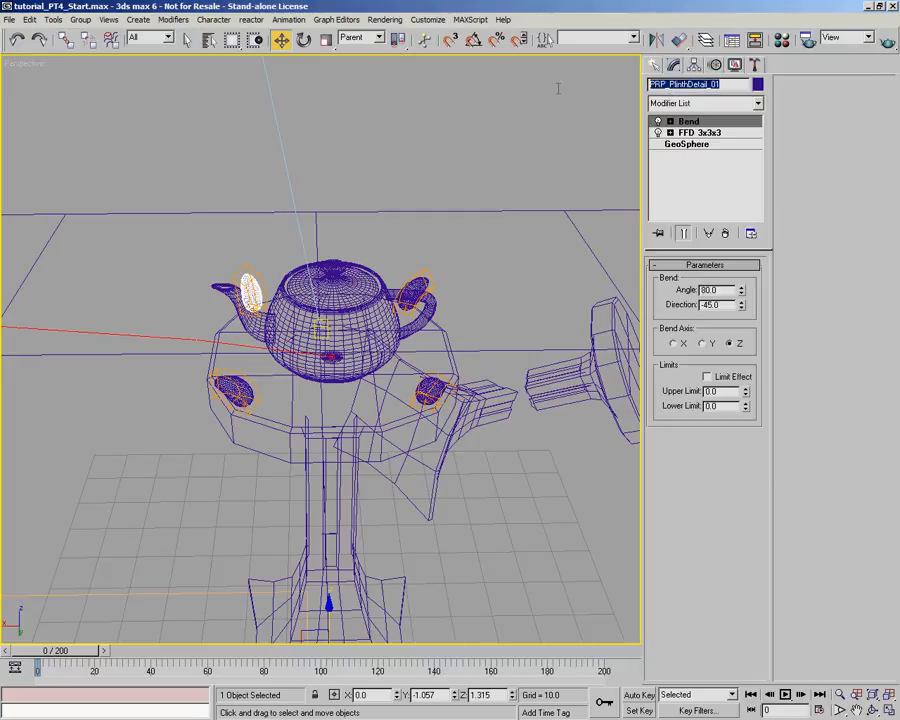
left_click(408, 220)
- Rename the plinth detail beside the teapot's handle as PRP_PlinthDetail_02, reusing the copied name
left_click(424, 279)
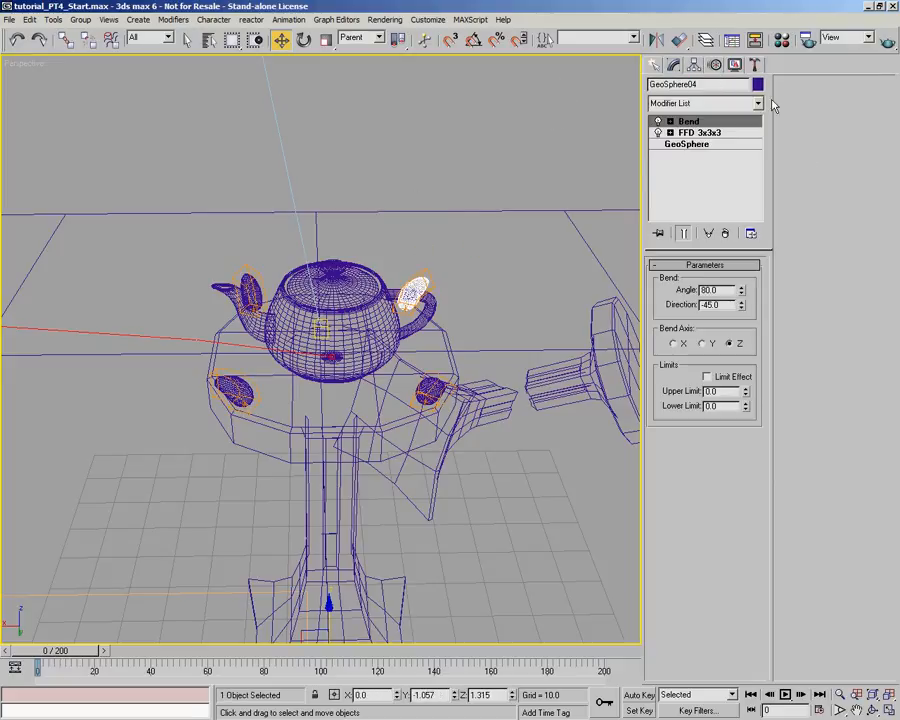
left_click_drag(708, 84, 641, 89)
type("PRP_PlinthDetail_01")
key("BackSpace")
type("2")
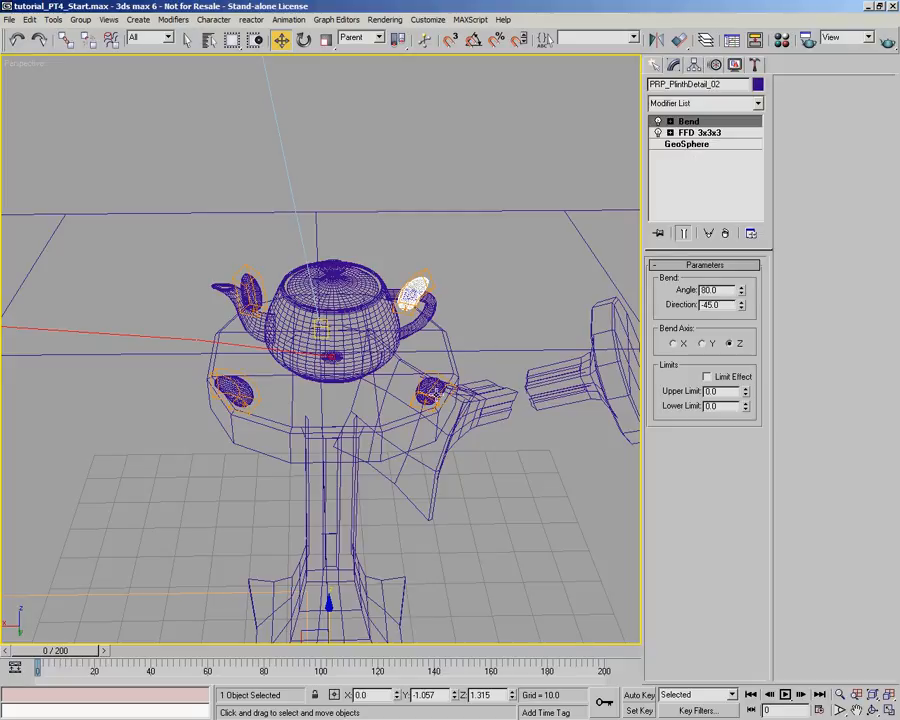
- Rename the front plinth detail on the teapot's handle side as PRP_PlinthDetail_03, reusing the copied name
left_click(430, 390)
left_click_drag(708, 84, 573, 80)
type("PRP_PlinthDetail_01")
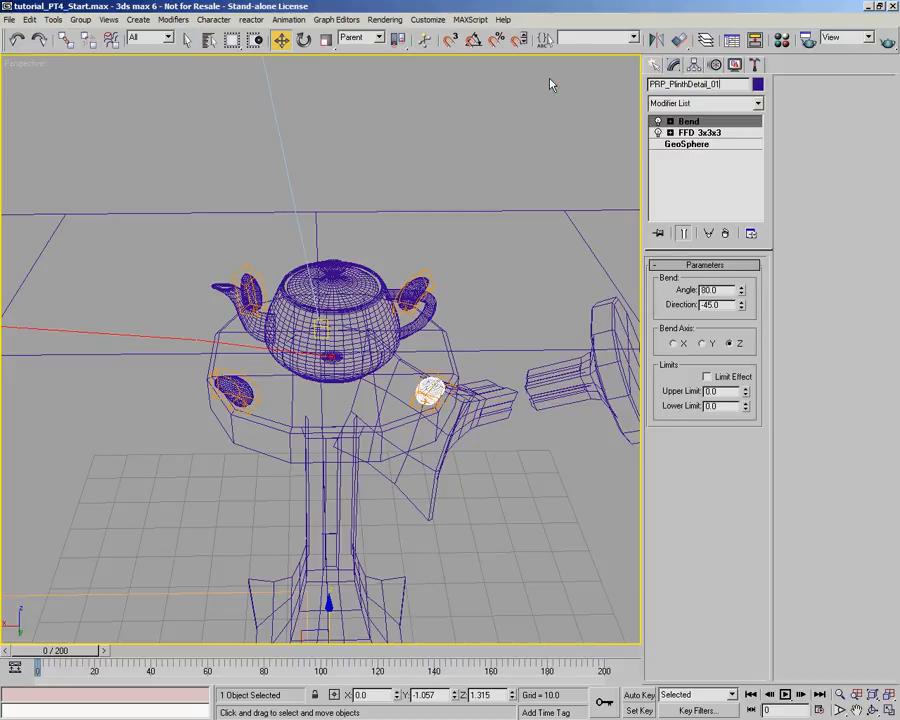
type("2")
- Rename the remaining front plinth detail on the teapot's spout side as PRP_PlinthDetail_04, reusing the copied name
left_click(232, 393)
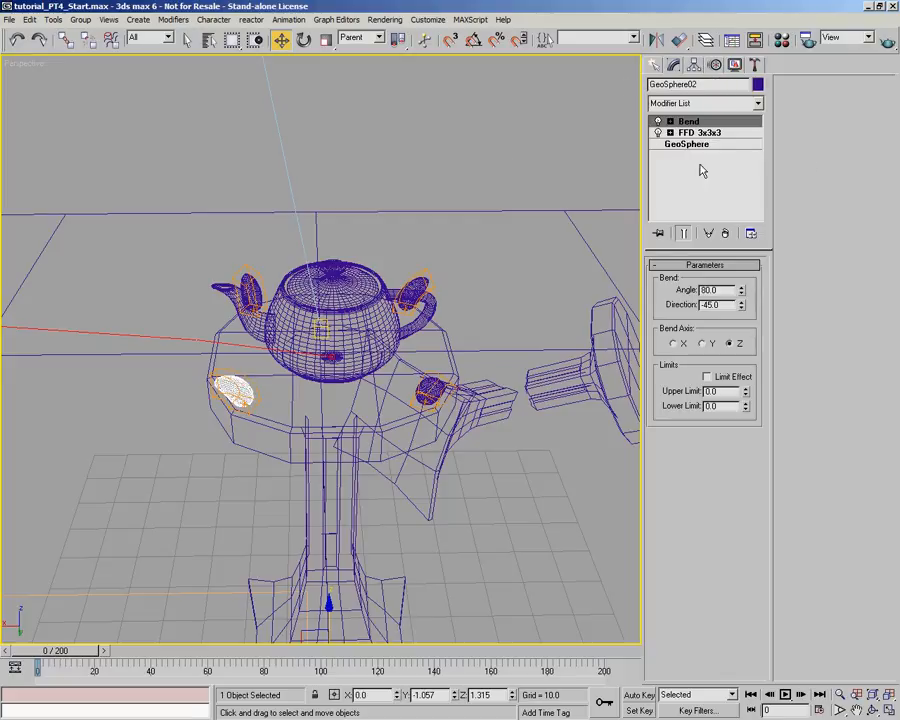
double_click(685, 84)
type("PRP_PlinthDetail_01")
key("BackSpace")
type("4")
- List all object types in the scene and review the plinth, plinth detail and teapot names that carry the PRP_ prefix
middle_click_drag(226, 410, 300, 305, "alt")
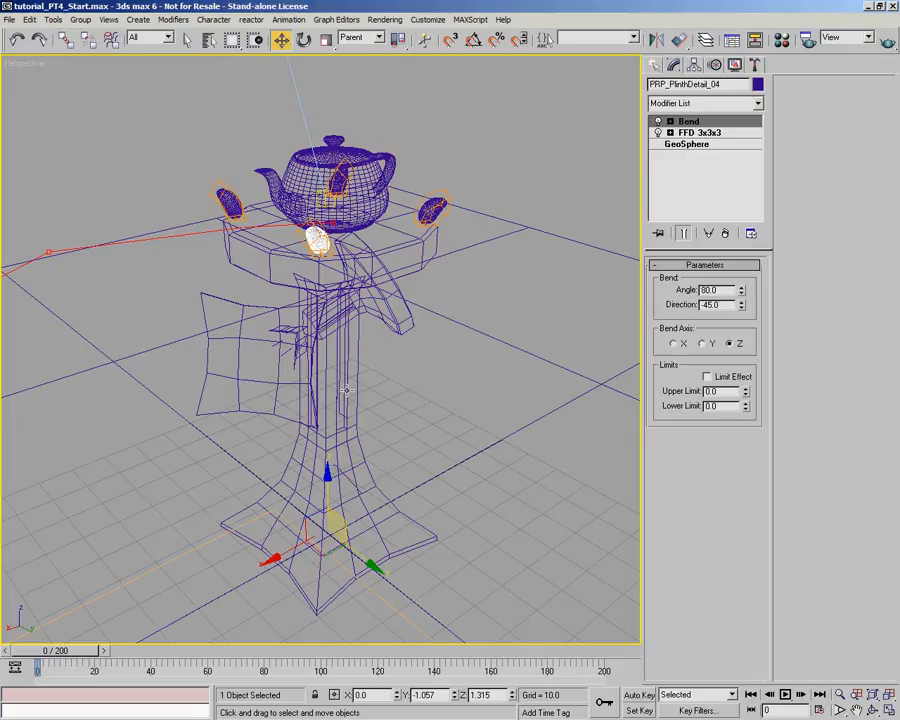
left_click(208, 39)
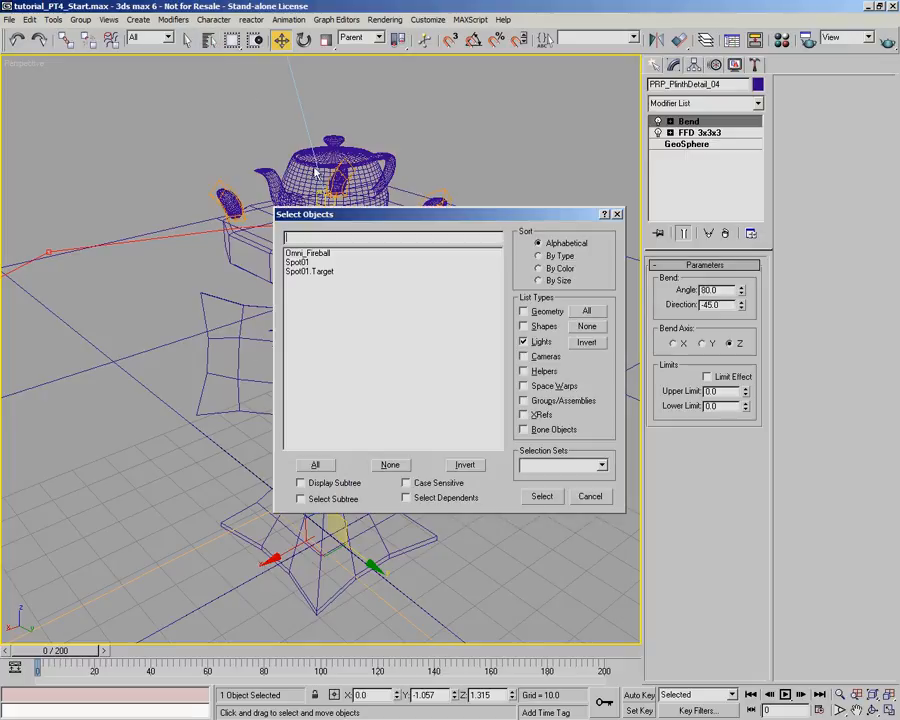
left_click(586, 311)
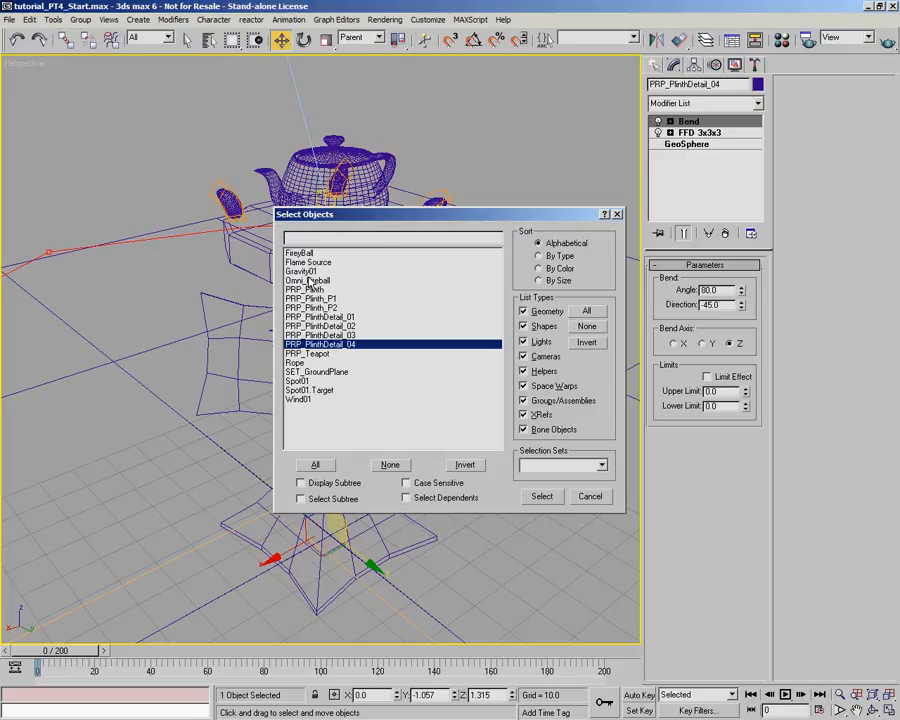
left_click(311, 289)
left_click(334, 345, "shift")
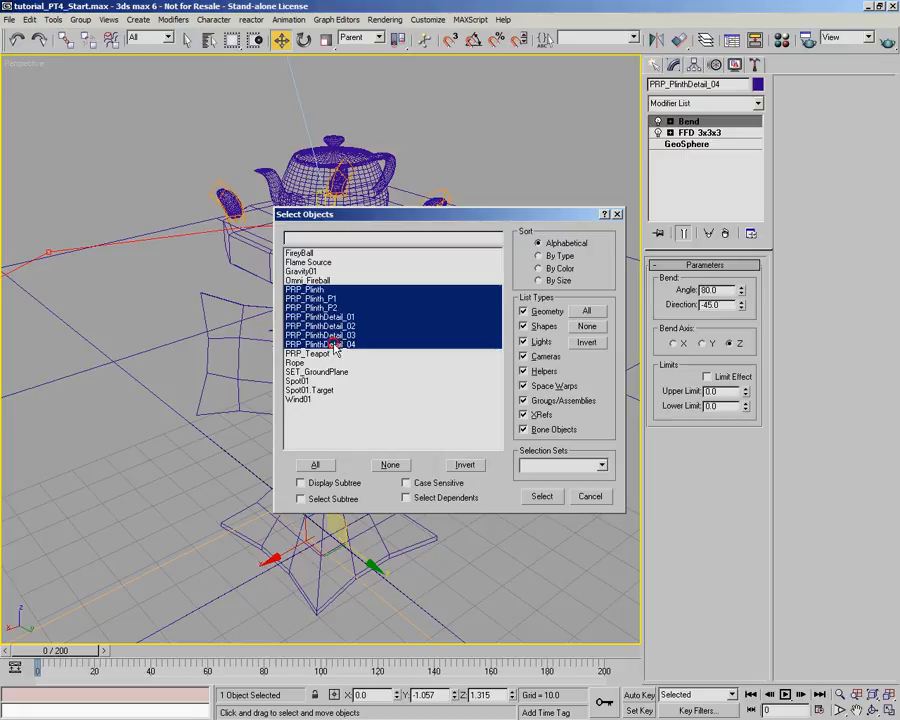
left_click(300, 353, "shift")
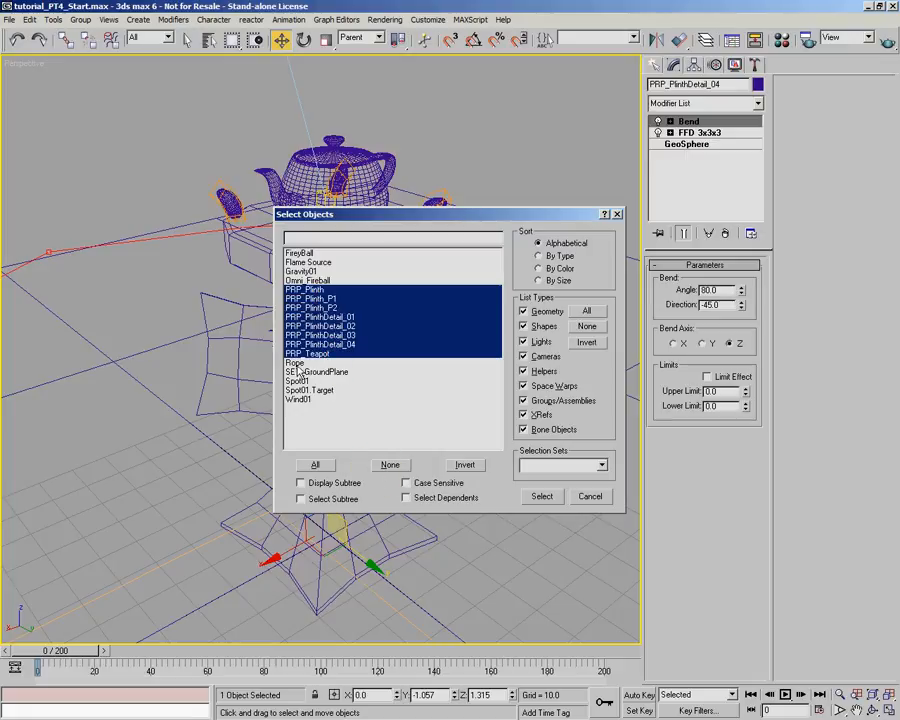
- Select Rope from the object list and rename it as PRP_Rope
left_click(298, 364)
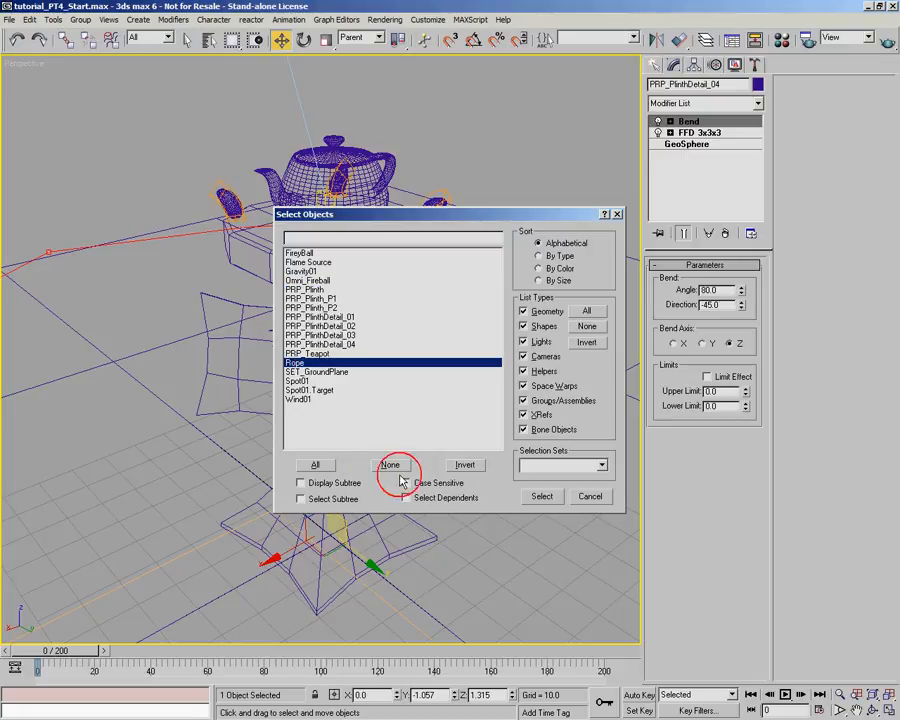
left_click(541, 499)
middle_click_drag(468, 444, 434, 386, "alt")
scroll(431, 368, "down", 5)
middle_click_drag(440, 300, 386, 360)
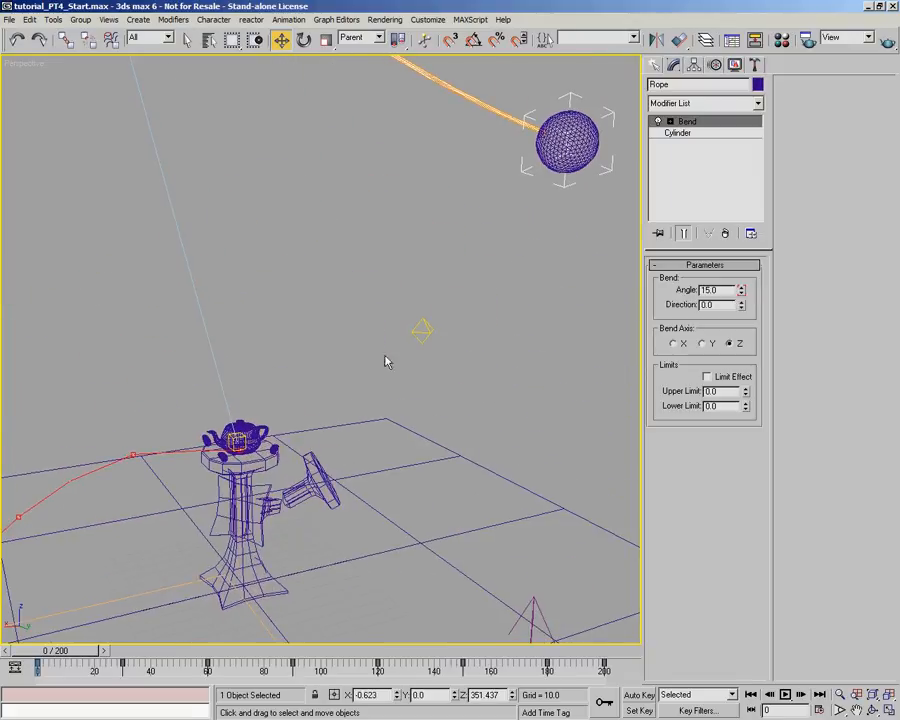
left_click(649, 84)
type("PRP_")
- Add the prefix PRP_ to the wrecking ball's name so it reads PRP_FireyBall
left_click(579, 130)
left_click(689, 84)
type("PRP_")
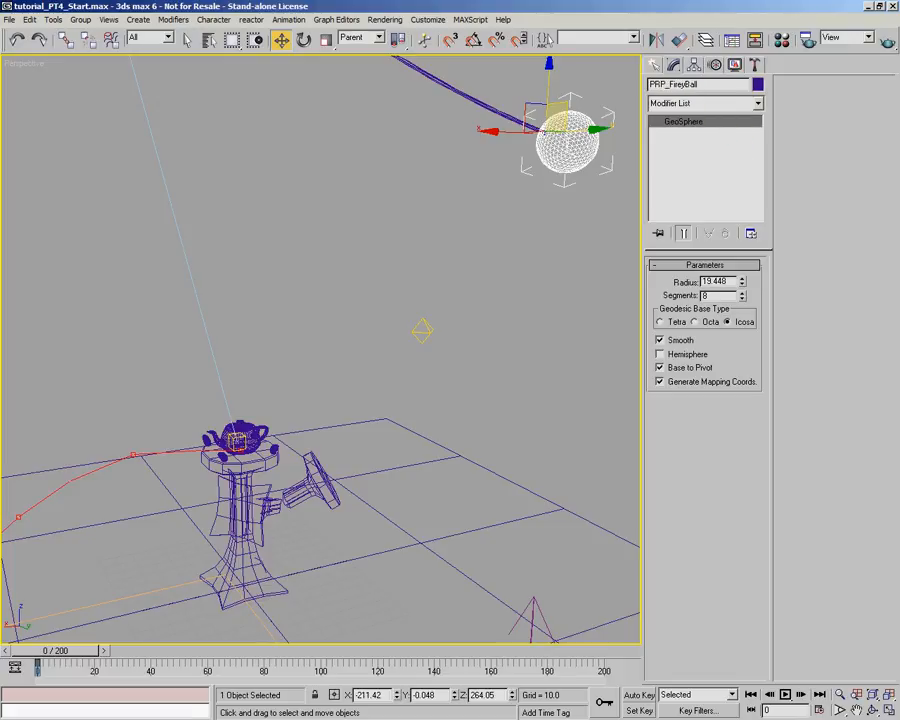
- Change the standing plinth's name prefix to SET so it reads SET_Plinth
middle_click_drag(317, 428, 363, 375)
scroll(402, 335, "up", 4)
left_click(336, 340)
left_click(334, 338)
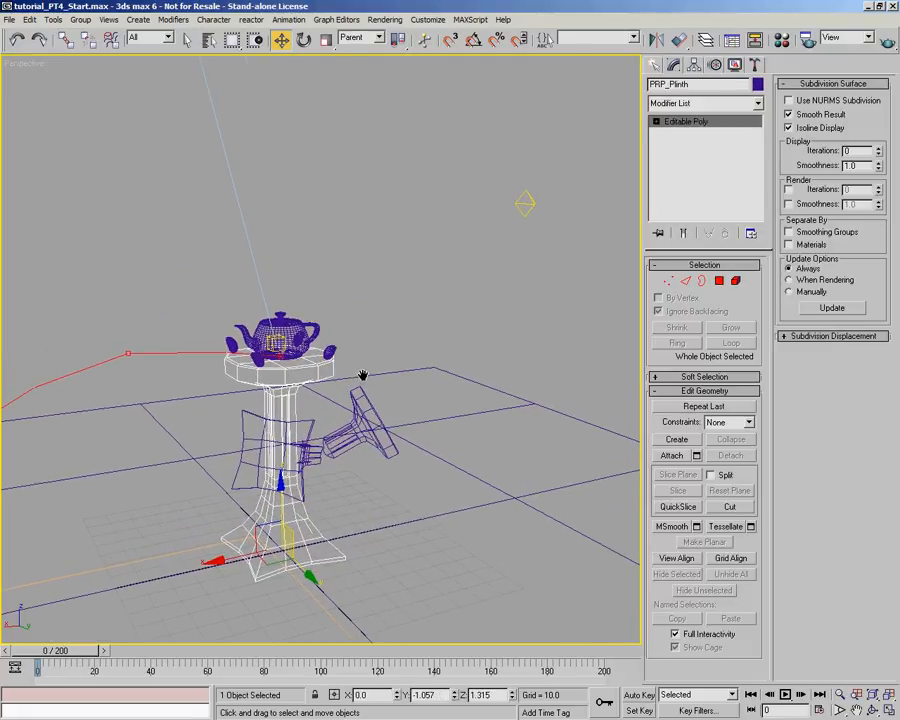
left_click_drag(665, 84, 634, 88)
type("SET")
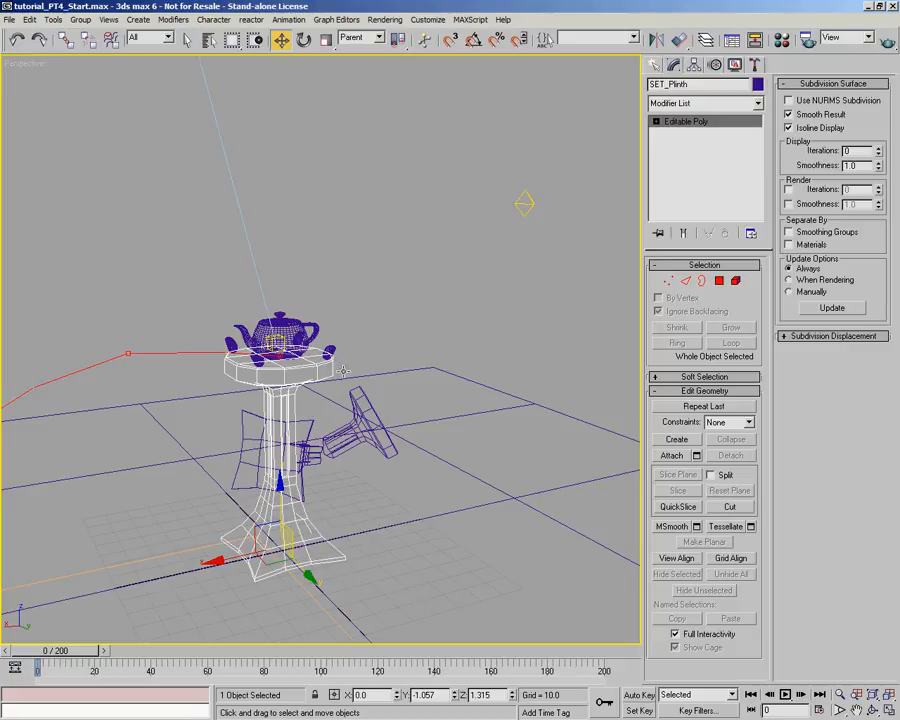
- Change the fallen plinth top's name prefix to SET so it reads SET_Plinth_P2
left_click(352, 408)
left_click_drag(667, 86, 648, 84)
double_click(664, 82)
left_click(664, 81)
type("SRT")
key("BackSpace")
key("BackSpace")
type("e")
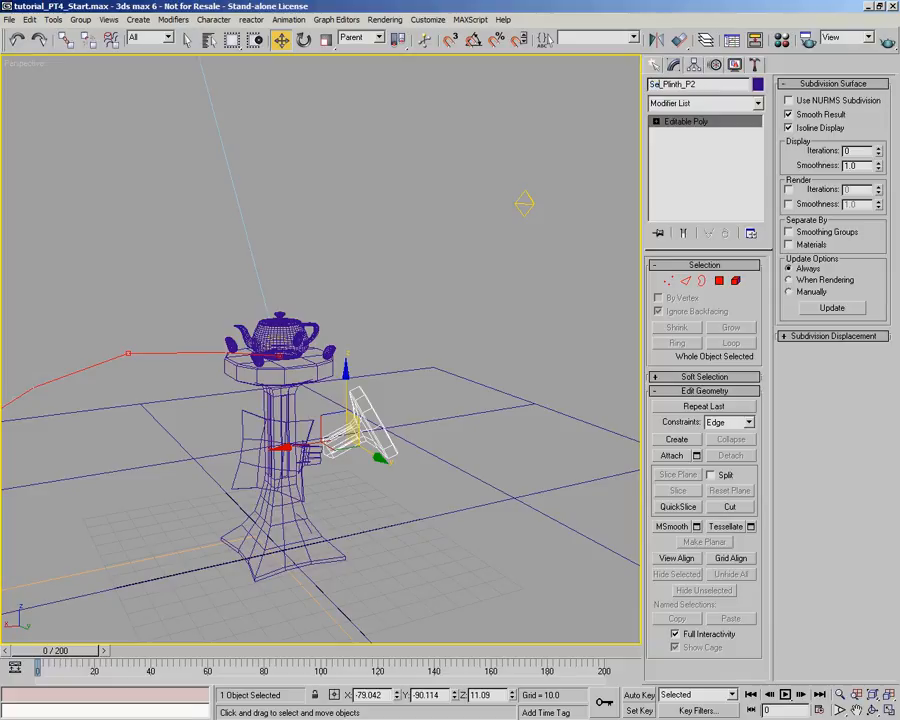
type("T")
- Change the broken middle plinth piece's name prefix to SET so it reads SET_Plinth_P1
left_click(250, 414)
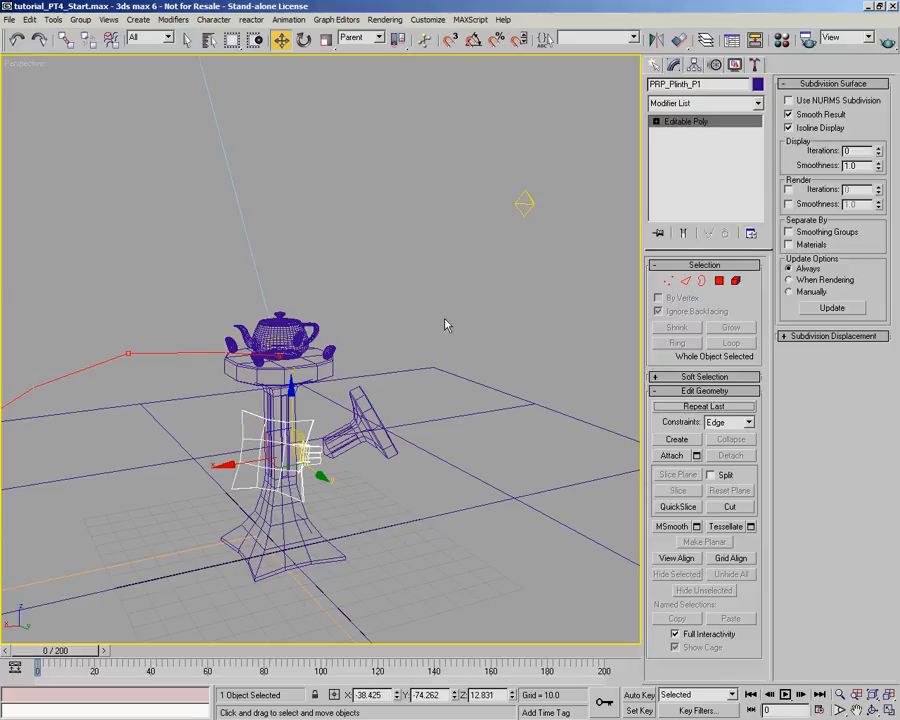
left_click_drag(666, 88, 635, 94)
type("SET")
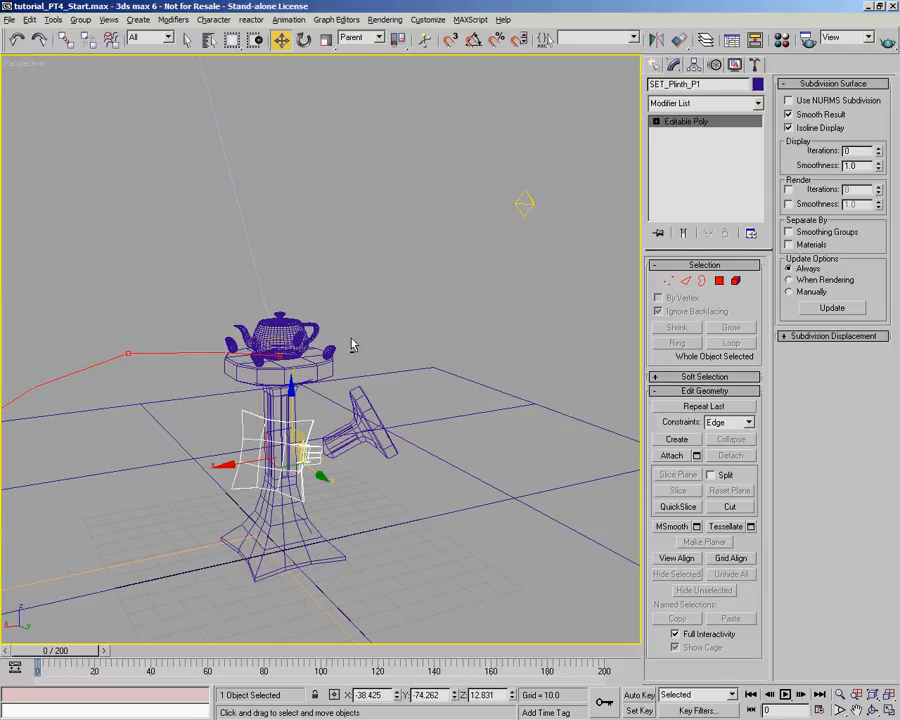
- Change the name prefix of the two front plinth ornaments to SET, giving SET_PlinthDetail_04 and SET_PlinthDetail_03
scroll(278, 405, "up", 4)
middle_click_drag(352, 345, 308, 382, "alt")
left_click(246, 342)
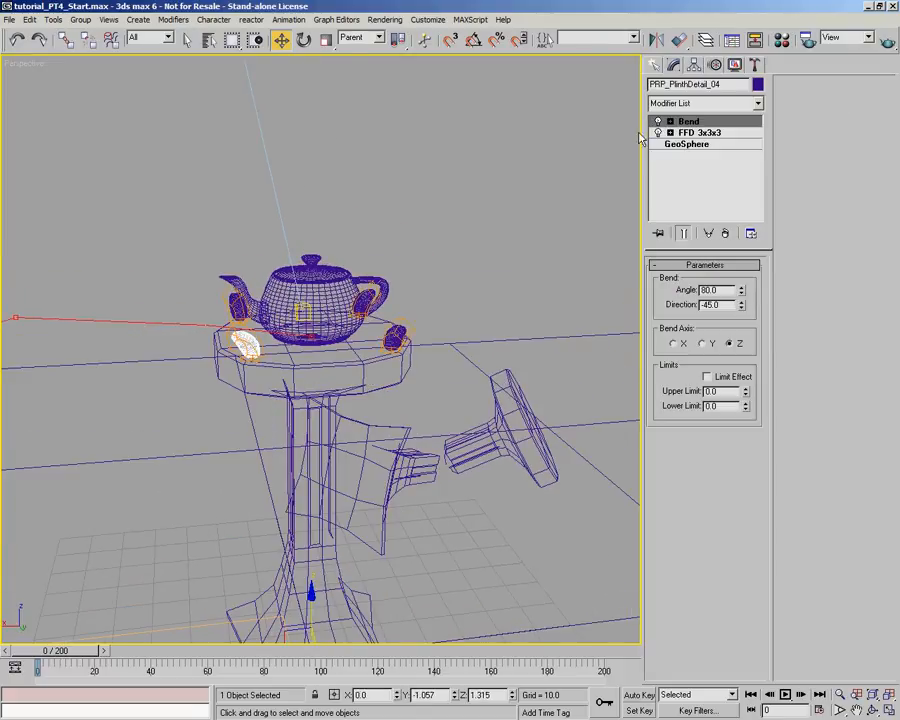
left_click_drag(667, 86, 626, 86)
type("SET")
left_click(400, 340)
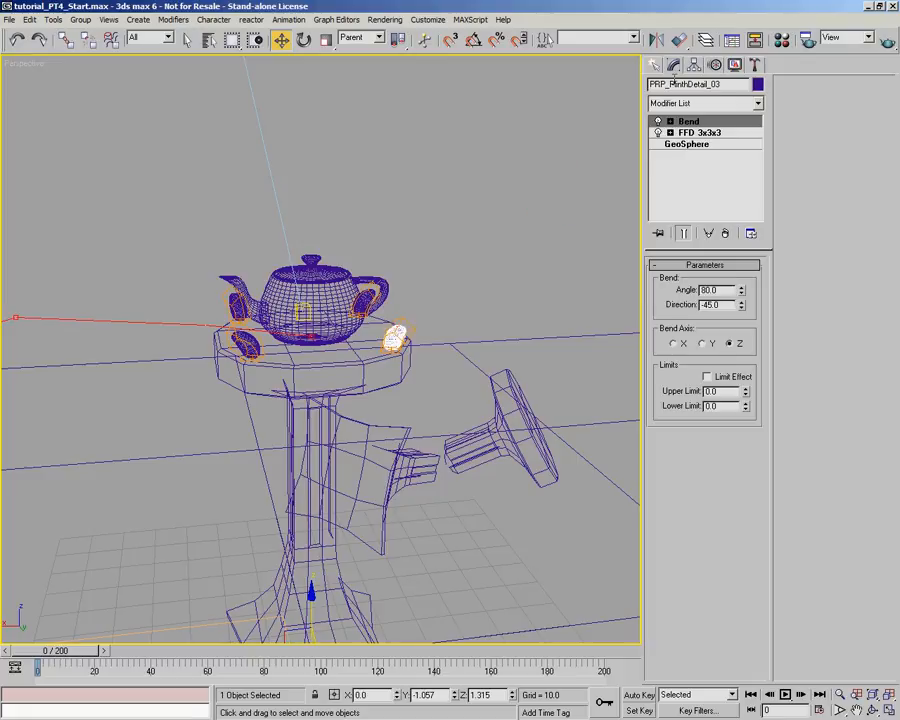
type("SET")
- Change the name prefix of the two rear plinth ornaments to SET, giving SET_PlinthDetail_02 and SET_PlinthDetail_01
left_click(367, 302)
left_click_drag(666, 85, 593, 84)
type("SET")
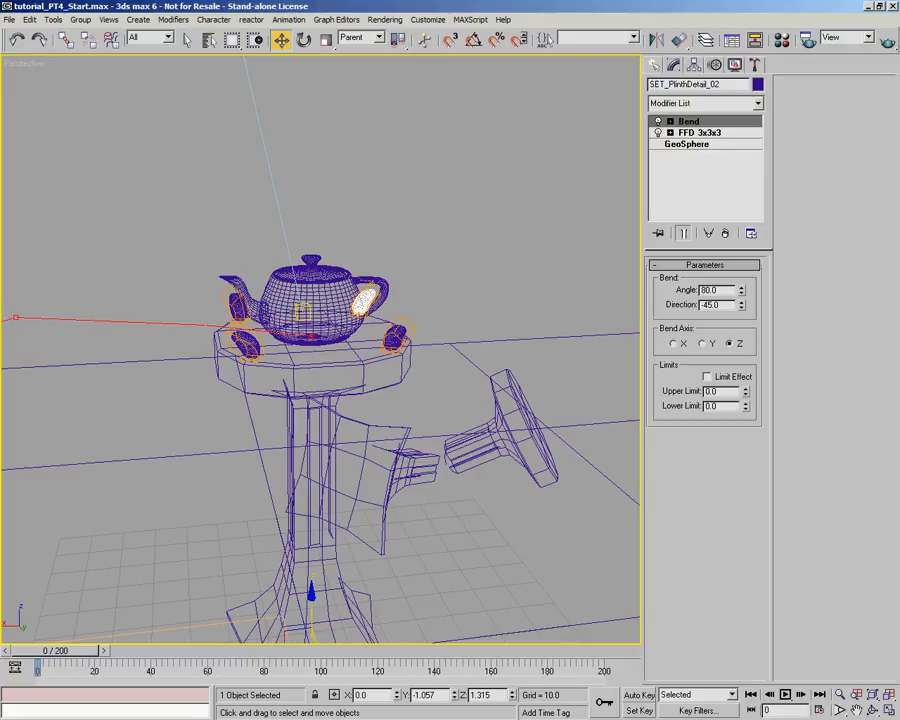
left_click(235, 305)
left_click_drag(666, 84, 629, 84)
type("SET")
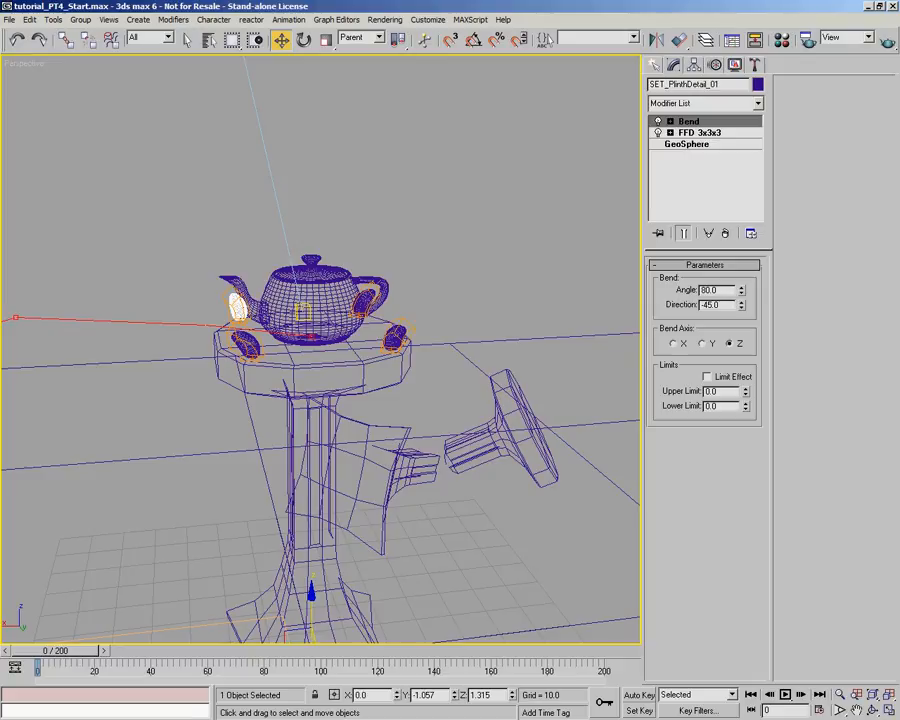
- Select Omni_Fireball from the object list and rename it as LGT_Omni_Fireball
middle_click_drag(100, 430, 205, 202, "alt")
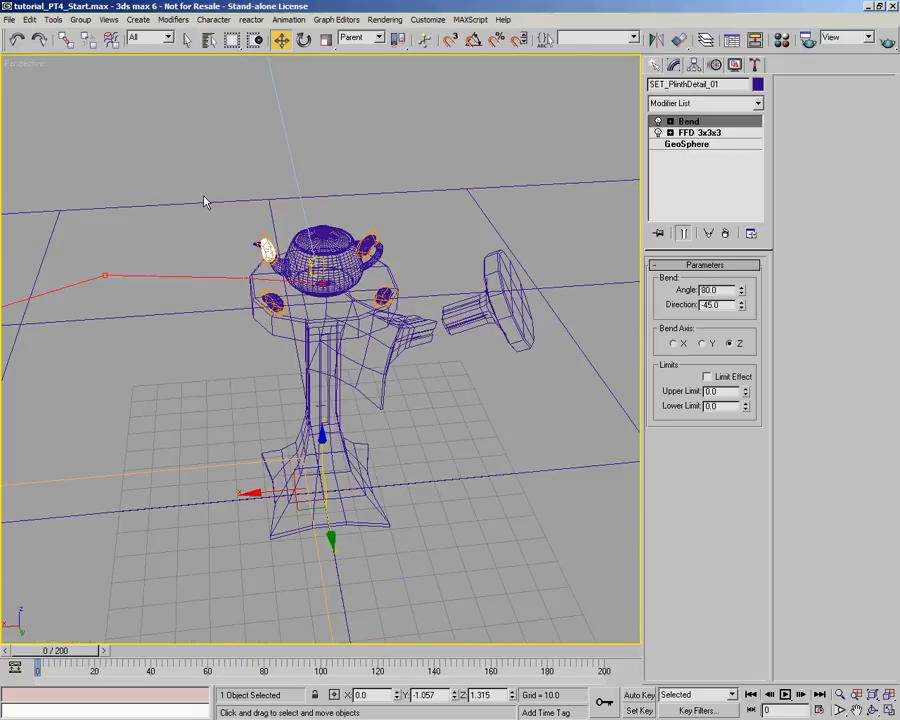
left_click(211, 44)
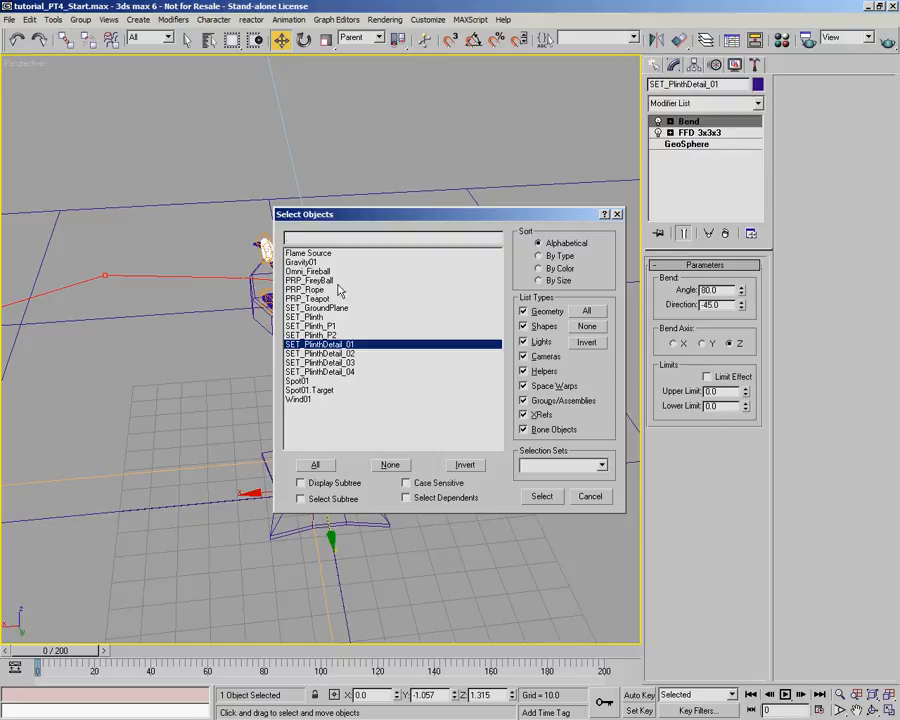
left_click(305, 271)
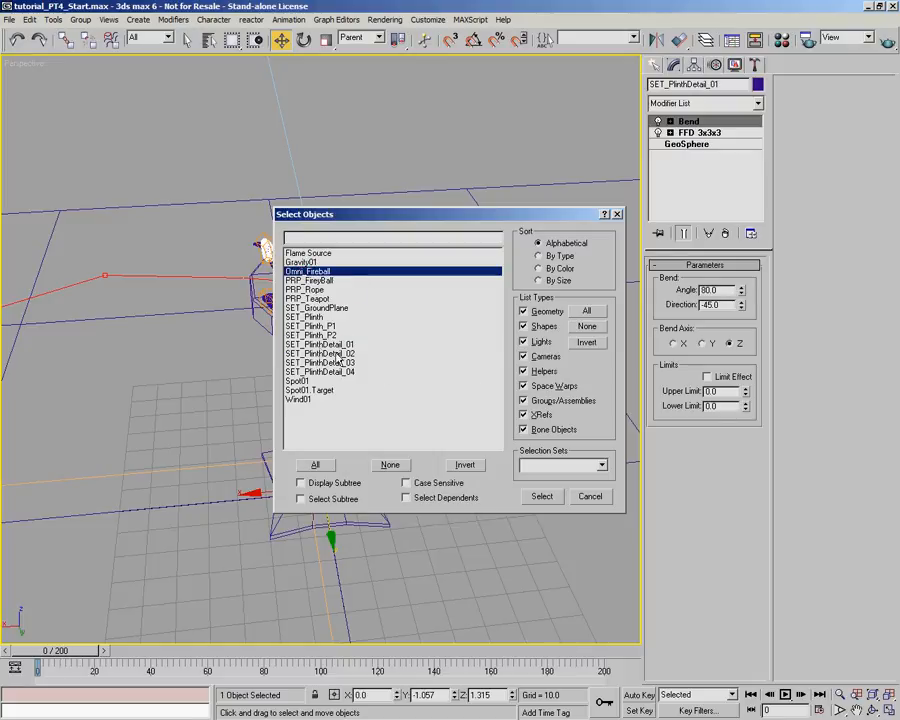
left_click(541, 496)
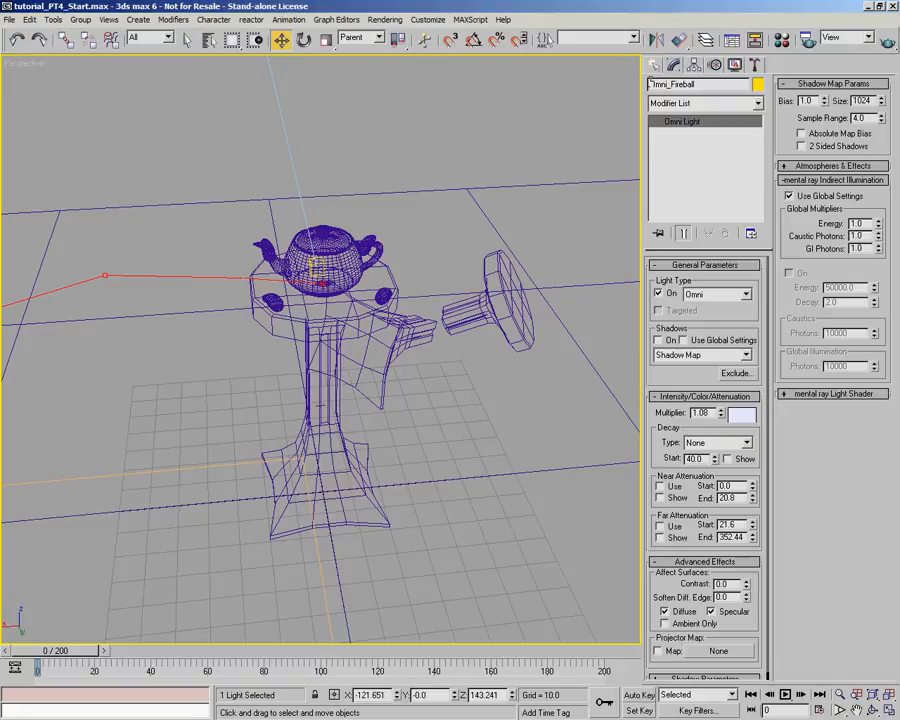
left_click(650, 84)
type("LGT_")
- Select the spotlight above the teapot and rename it as LGT_Spot
scroll(411, 247, "down", 5)
middle_click_drag(404, 239, 301, 245, "alt")
scroll(366, 177, "down", 5)
scroll(340, 278, "up", 3)
left_click(248, 164)
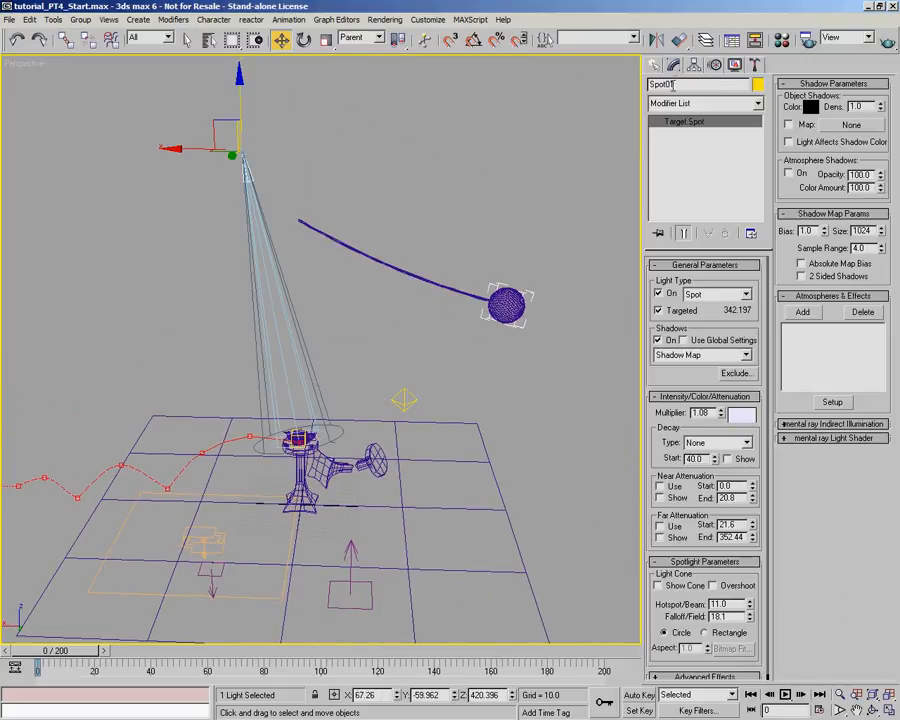
key("BackSpace")
key("Home")
type("LG")
- Review the object list to check how the scene's lights, props and set pieces are grouped by prefix
left_click(208, 39)
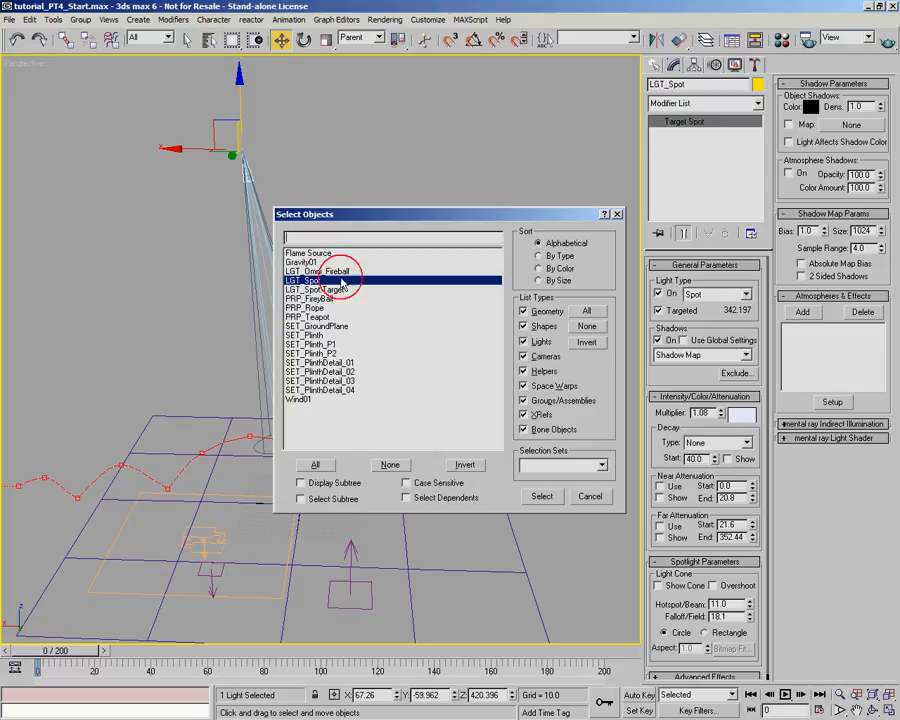
left_click(308, 271)
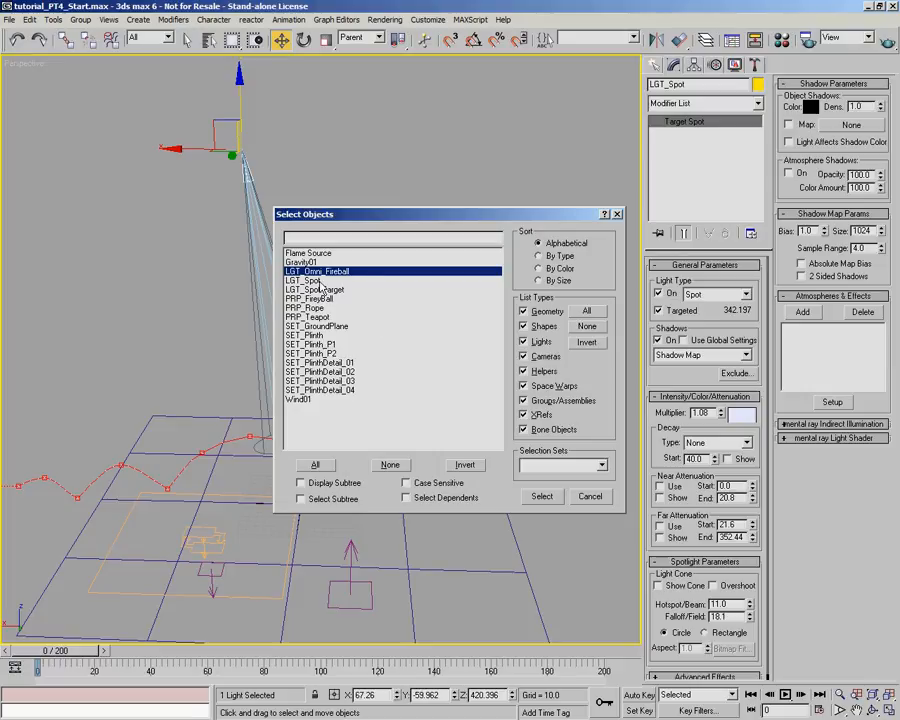
left_click(314, 281)
left_click(315, 273)
left_click(317, 282)
left_click(302, 262)
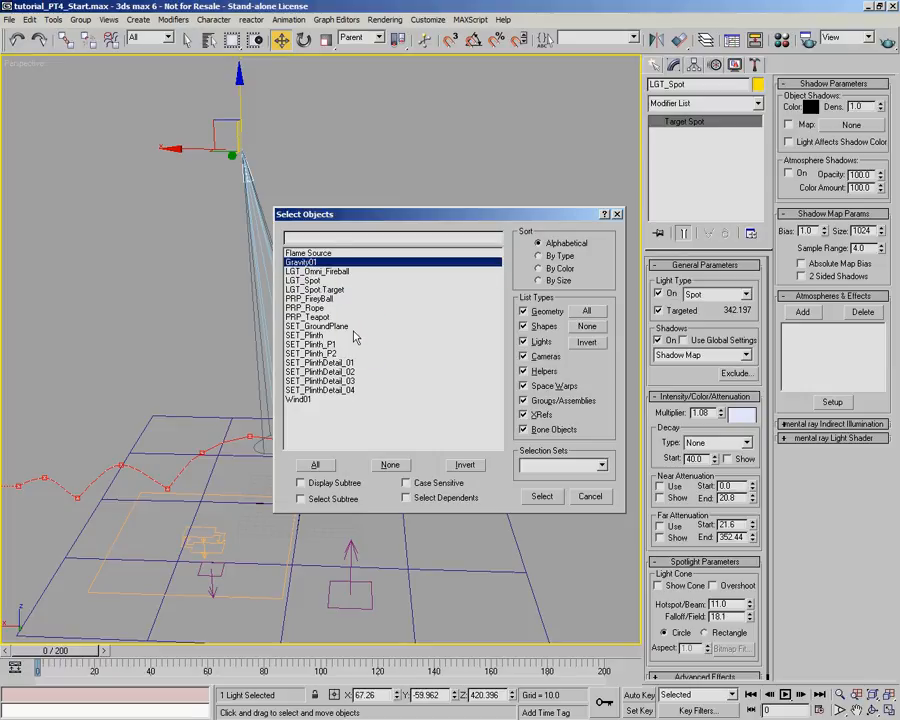
left_click(588, 496)
- Switch the viewport from Perspective to the Front view of the scene
middle_click_drag(368, 508, 355, 438)
scroll(381, 454, "up", 2)
scroll(382, 454, "up", 4)
mouse_move(355, 438)
middle_mouse_down()
mouse_move(412, 456)
mouse_move(368, 454)
middle_mouse_up()
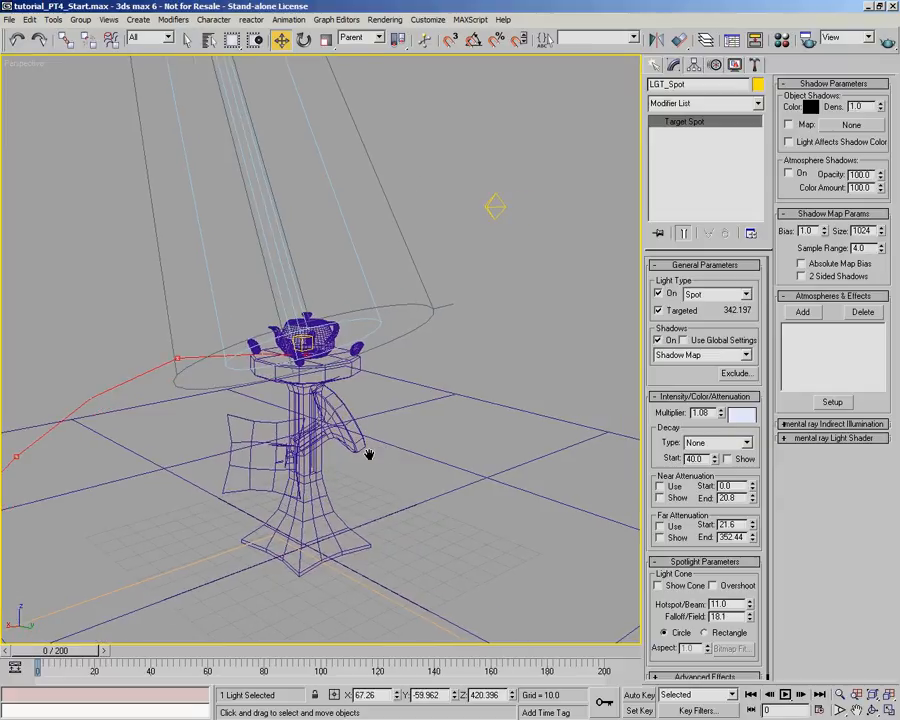
middle_click_drag(476, 428, 410, 426, "alt")
key("f")
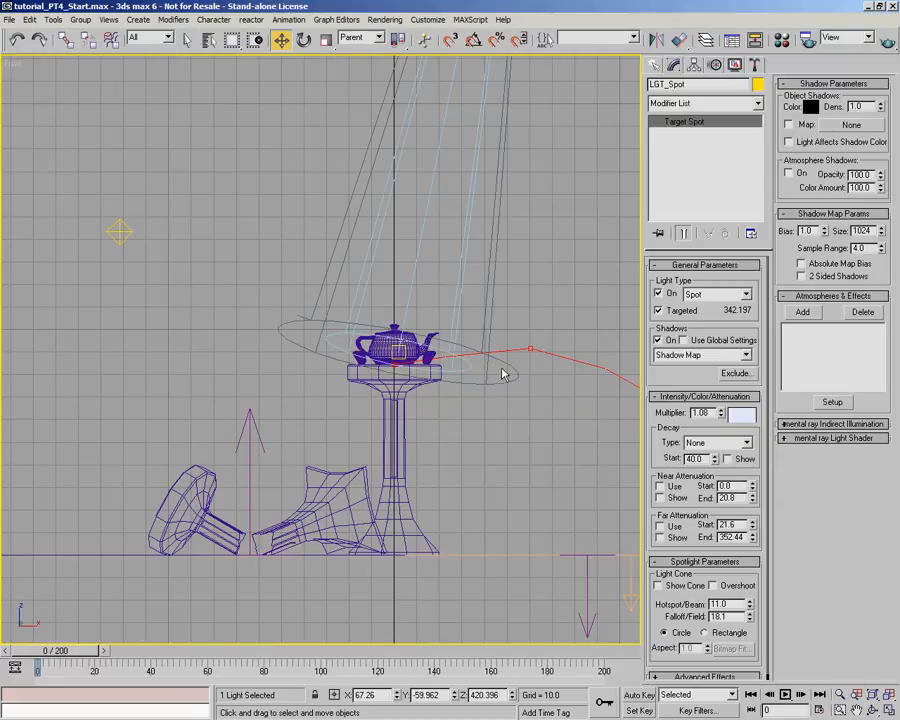
- Select the LGT_Omni_Fireball light and move it to the centre of the wrecking ball
scroll(249, 314, "down", 4)
middle_click_drag(253, 318, 363, 426)
left_click(278, 371)
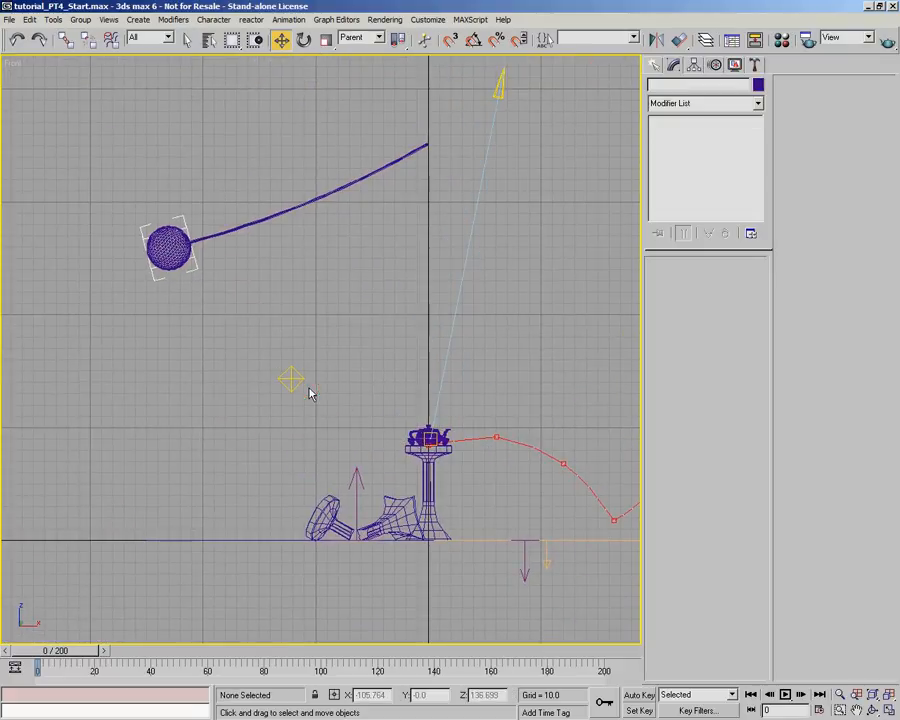
left_click(291, 378)
middle_click_drag(356, 329, 378, 357)
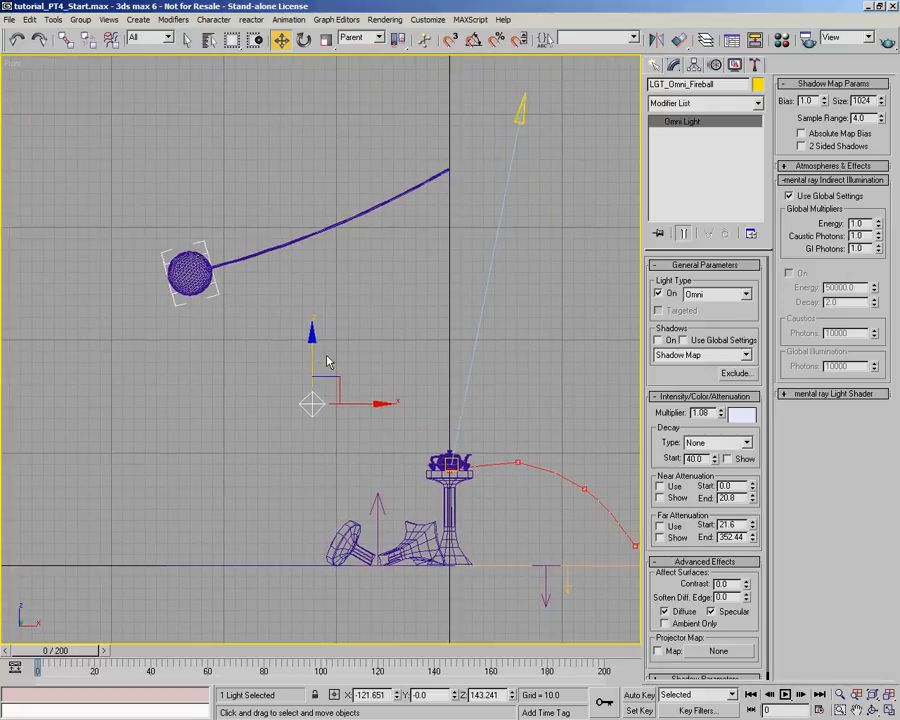
left_click_drag(332, 379, 227, 258)
scroll(206, 248, "down", 2)
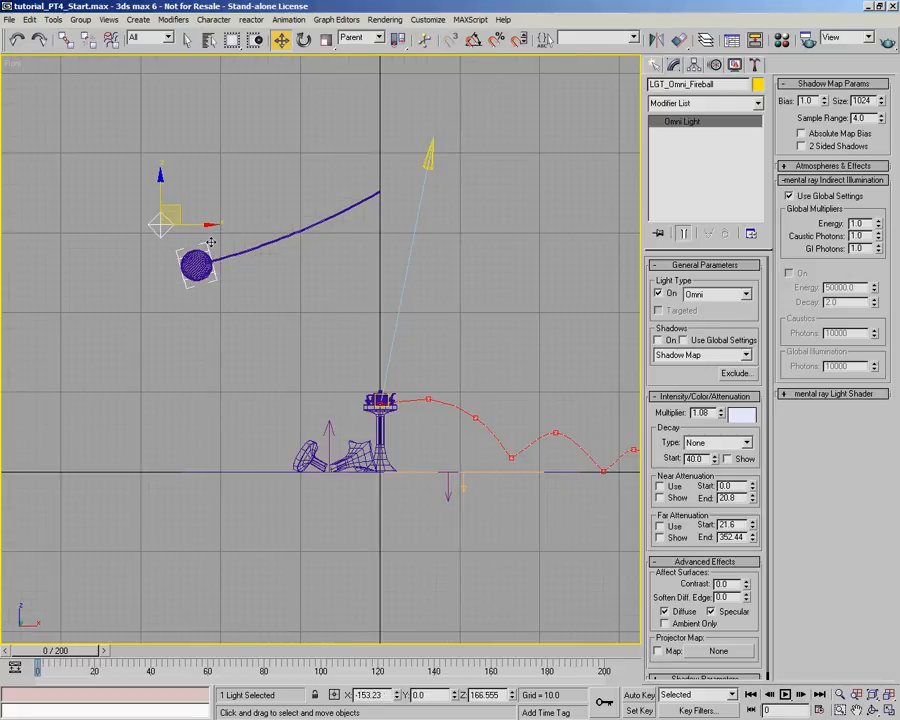
middle_click_drag(247, 281, 343, 427)
scroll(346, 430, "up", 3)
scroll(231, 414, "up", 3)
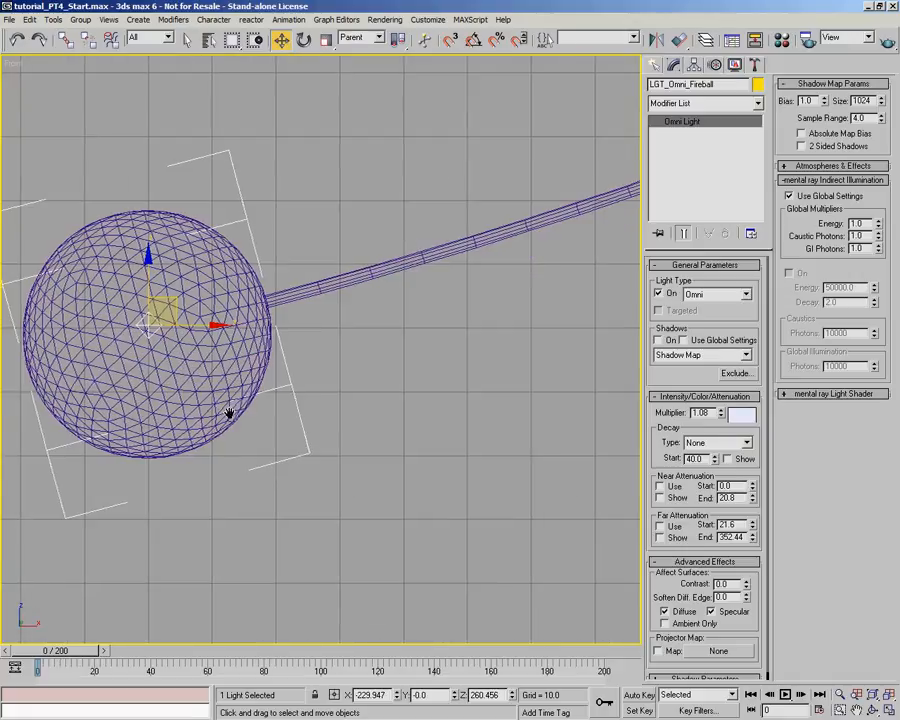
middle_click_drag(229, 414, 373, 517)
left_click_drag(326, 410, 319, 413)
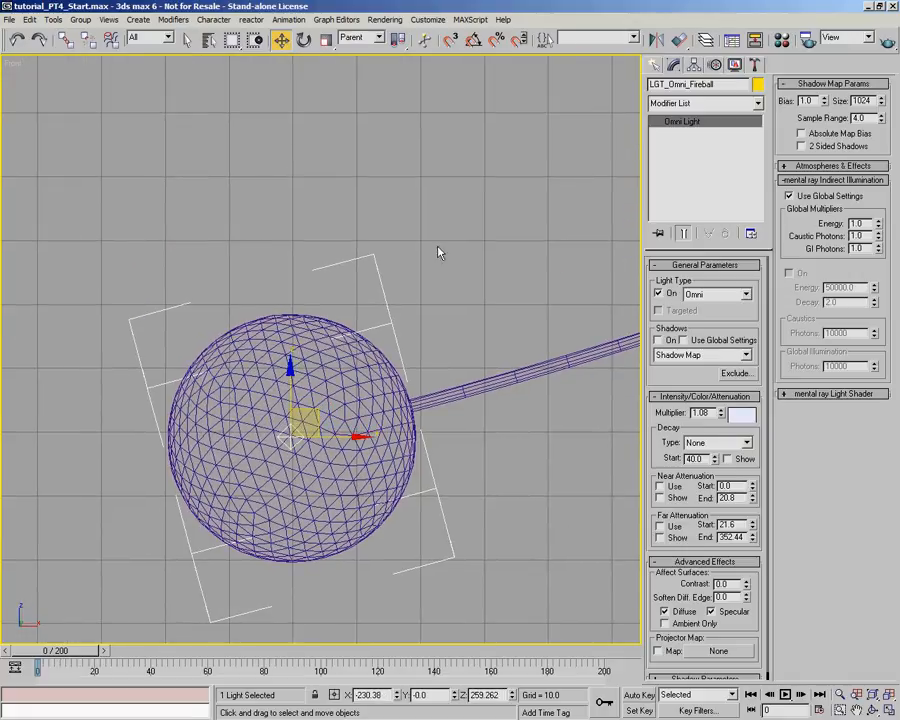
- Link the omni light to the wrecking ball as its parent and set the light's colour to orange
left_click(68, 41)
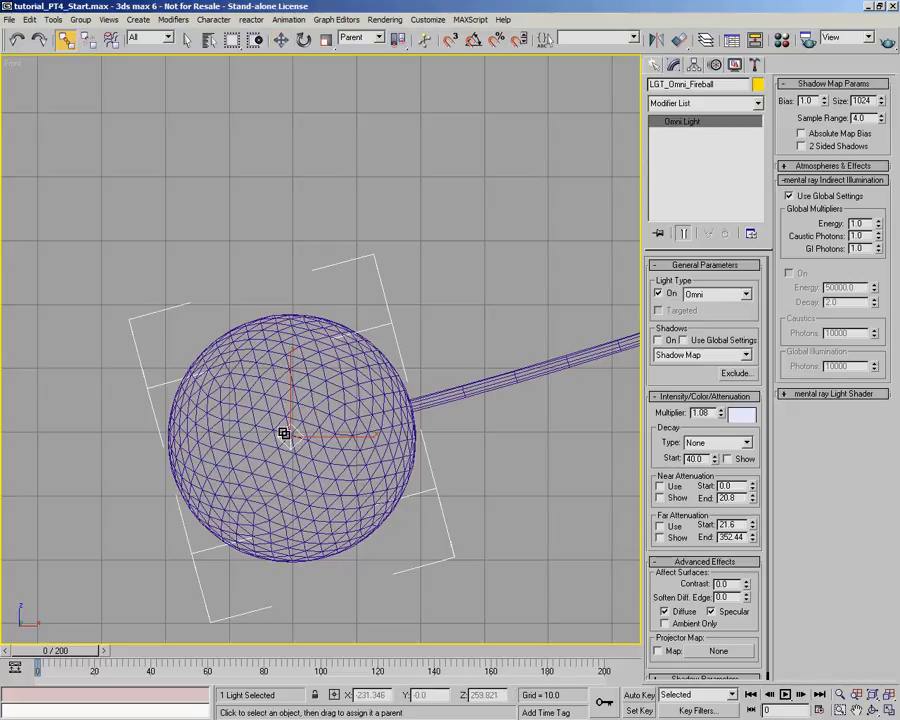
left_click(392, 365)
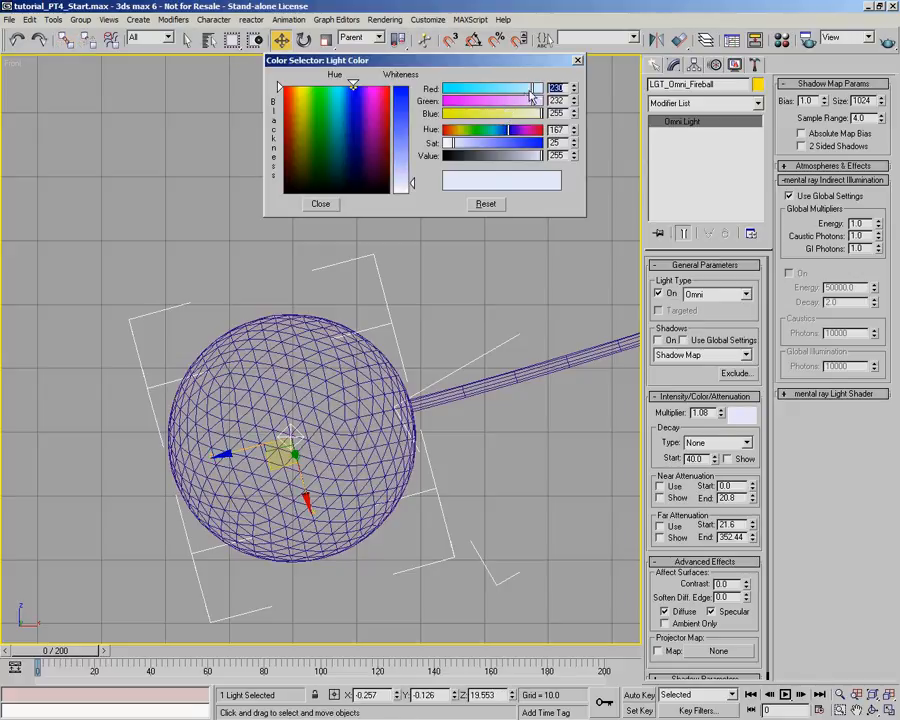
left_click_drag(531, 90, 468, 113)
left_click(320, 203)
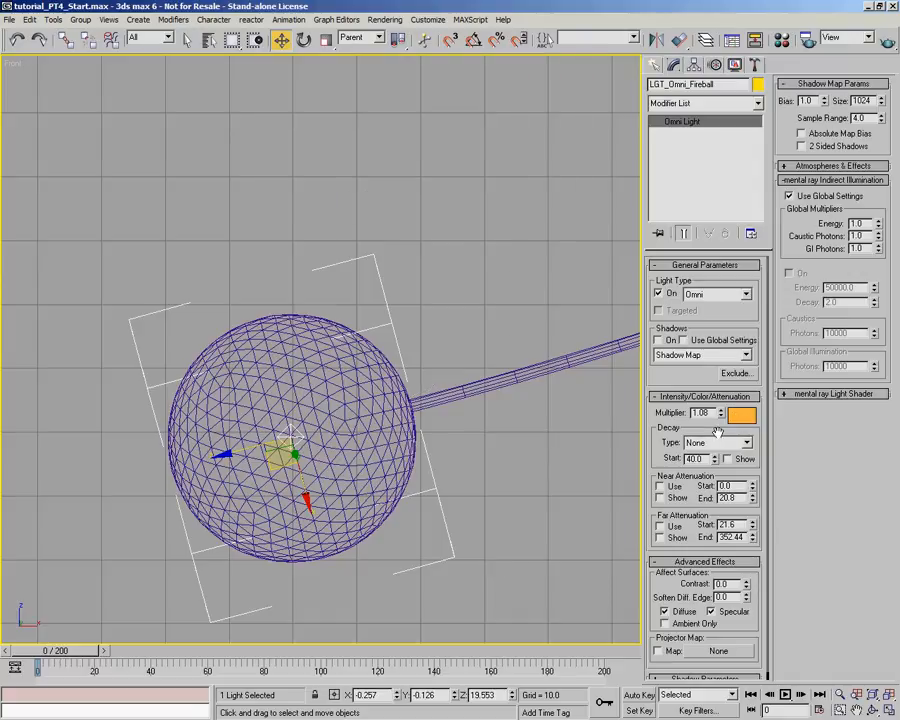
- Examine the placement of the spotlight and the wrecking ball relative to the teapot plinth in the Front view
scroll(343, 260, "down", 5)
middle_click_drag(344, 260, 220, 180)
scroll(348, 299, "down", 2)
middle_click_drag(348, 299, 377, 346)
middle_click_drag(512, 420, 474, 170)
middle_click_drag(516, 103, 270, 305)
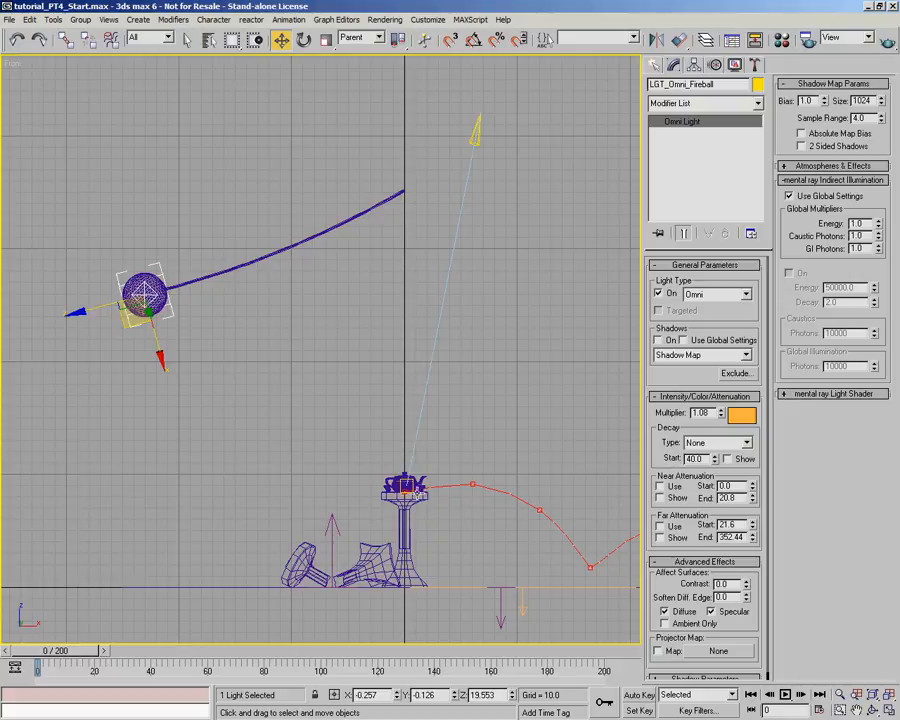
left_click(477, 124)
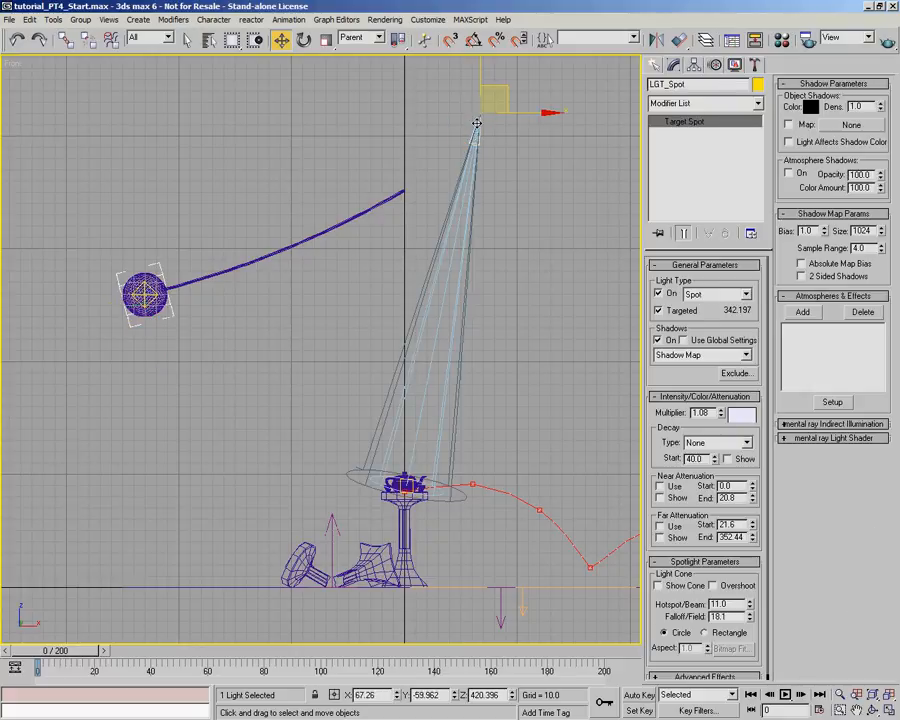
left_click(152, 288)
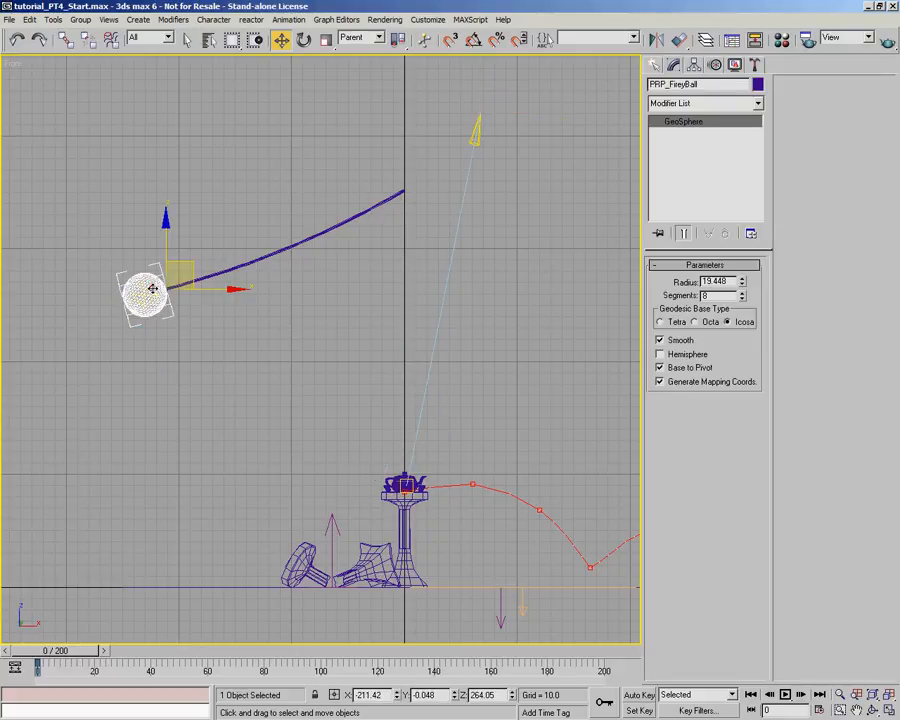
- Enable far attenuation on the omni light inside the ball, with its start at 20.952 and its end at 391.843
left_click(152, 288)
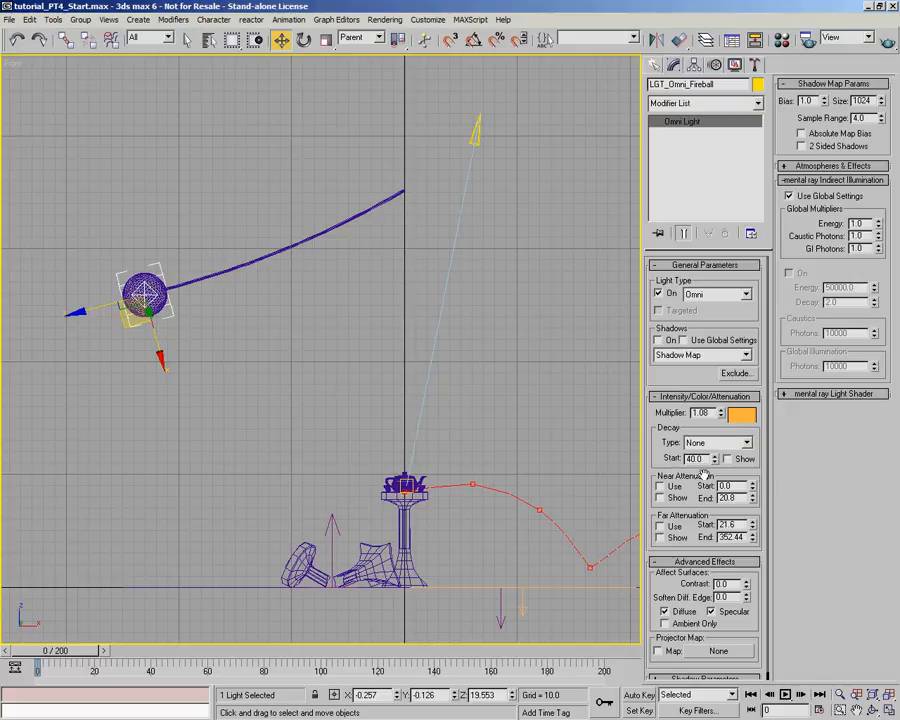
left_click(660, 526)
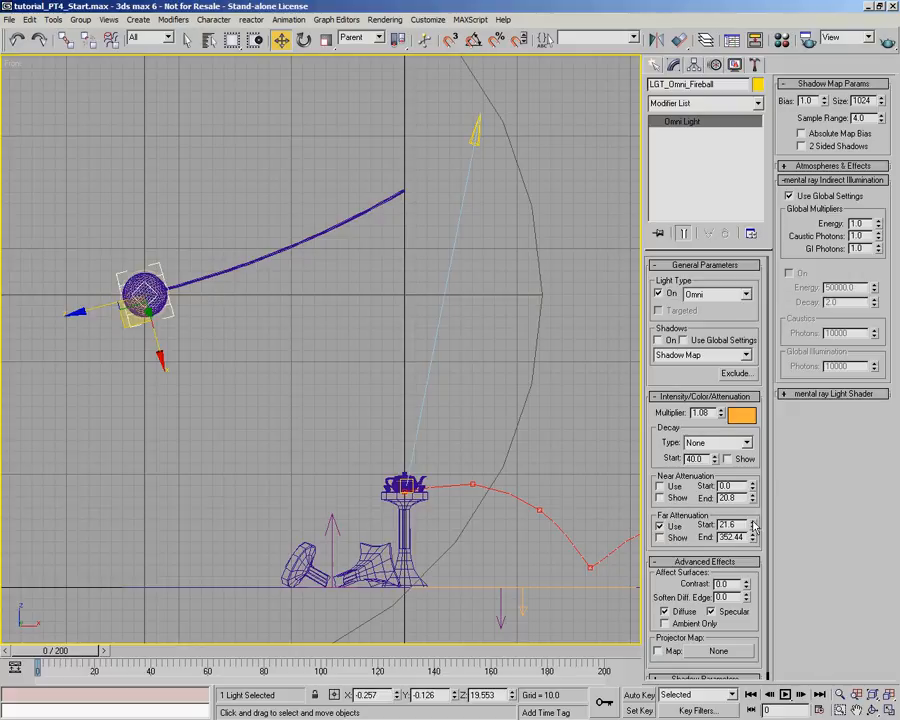
mouse_move(752, 527)
left_mouse_down()
mouse_move(781, 461)
mouse_move(758, 577)
mouse_move(757, 520)
left_mouse_up()
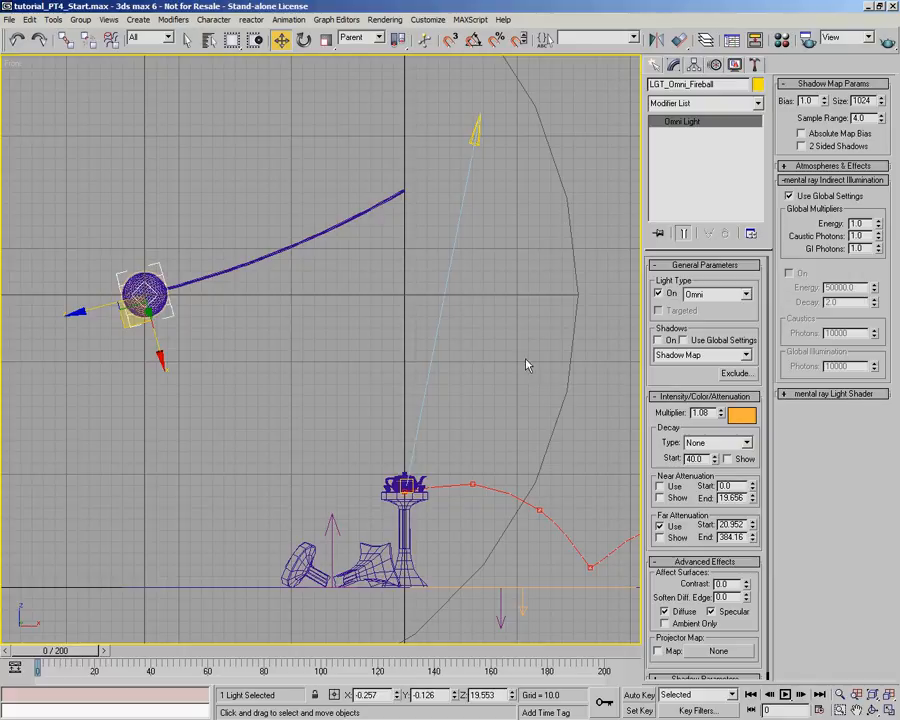
scroll(392, 378, "down", 5)
scroll(390, 377, "up", 4)
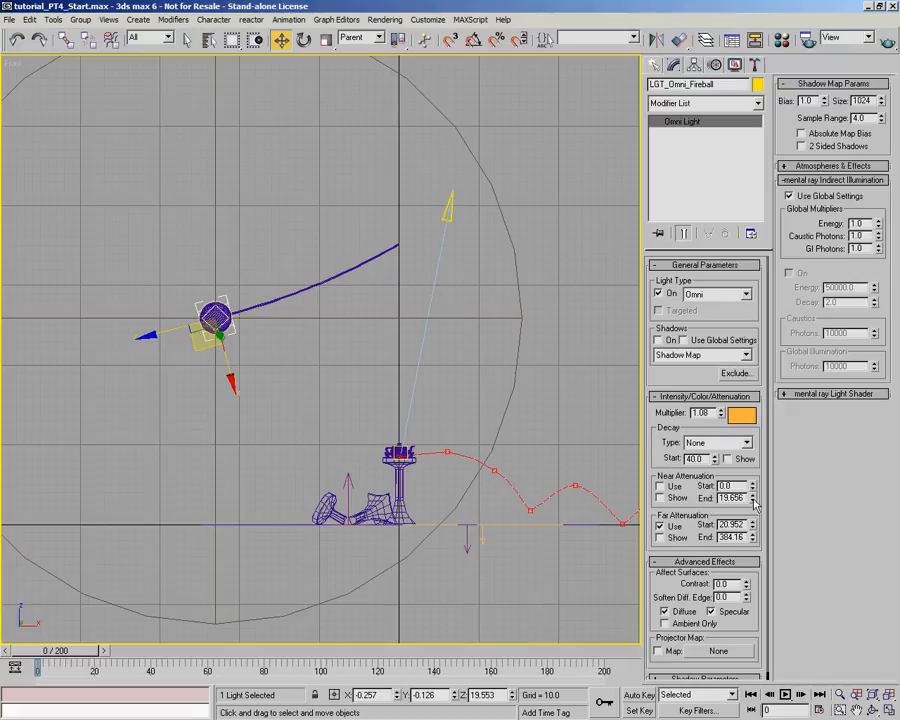
left_click_drag(757, 538, 755, 534)
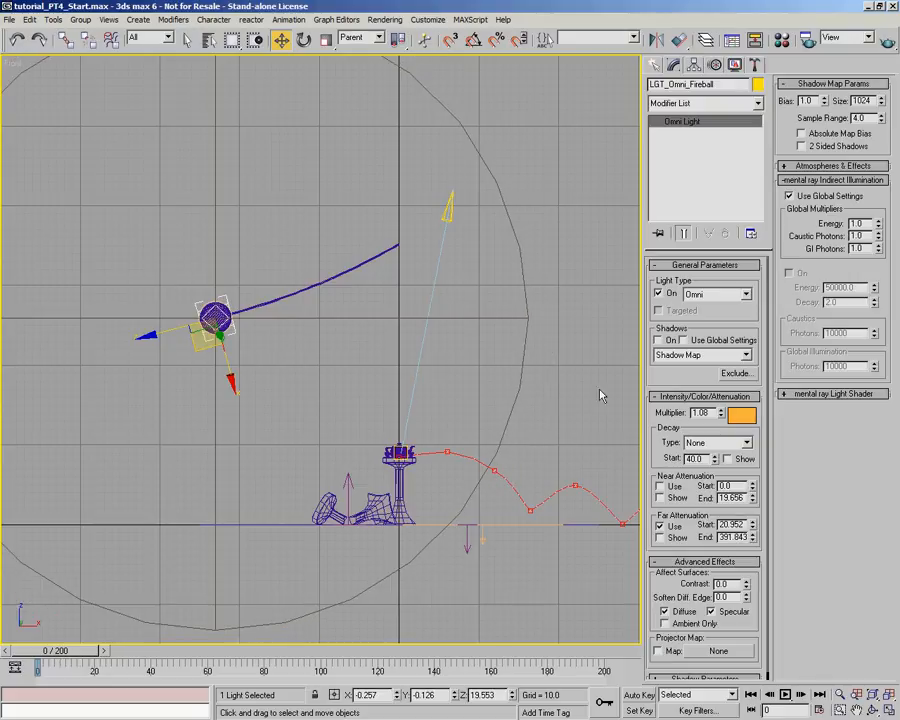
- Set the omni light's decay type to Inverse and its multiplier to 10.13
left_click(746, 442)
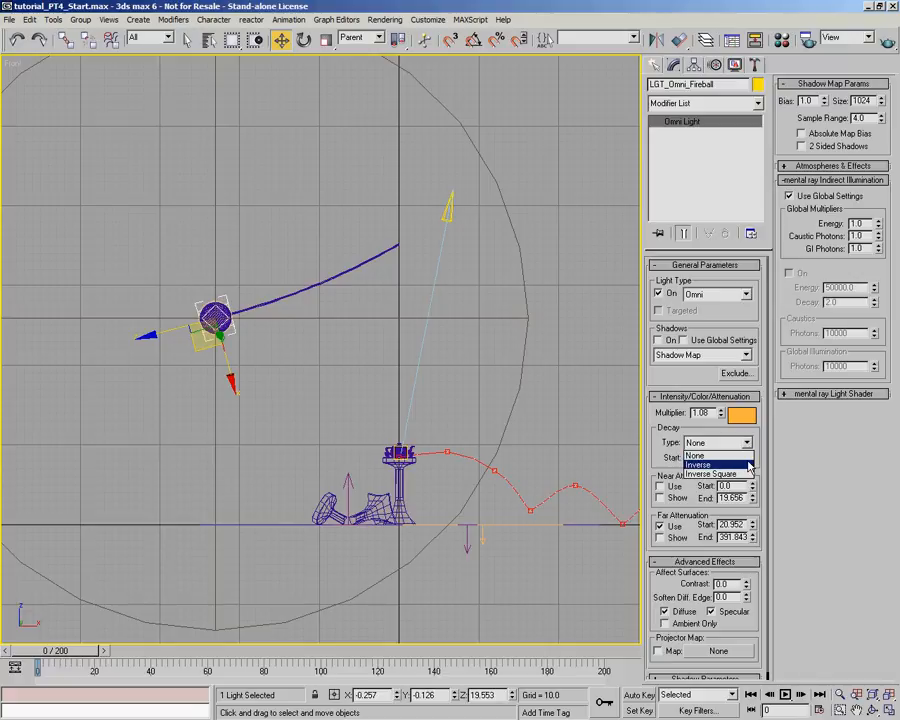
left_click(749, 465)
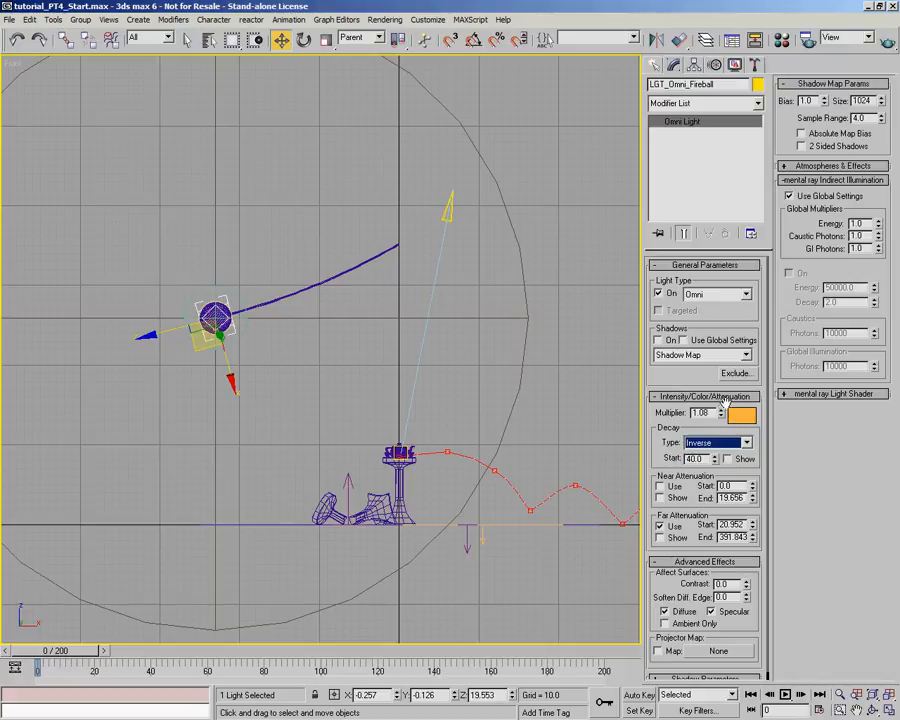
left_click_drag(721, 413, 704, 531)
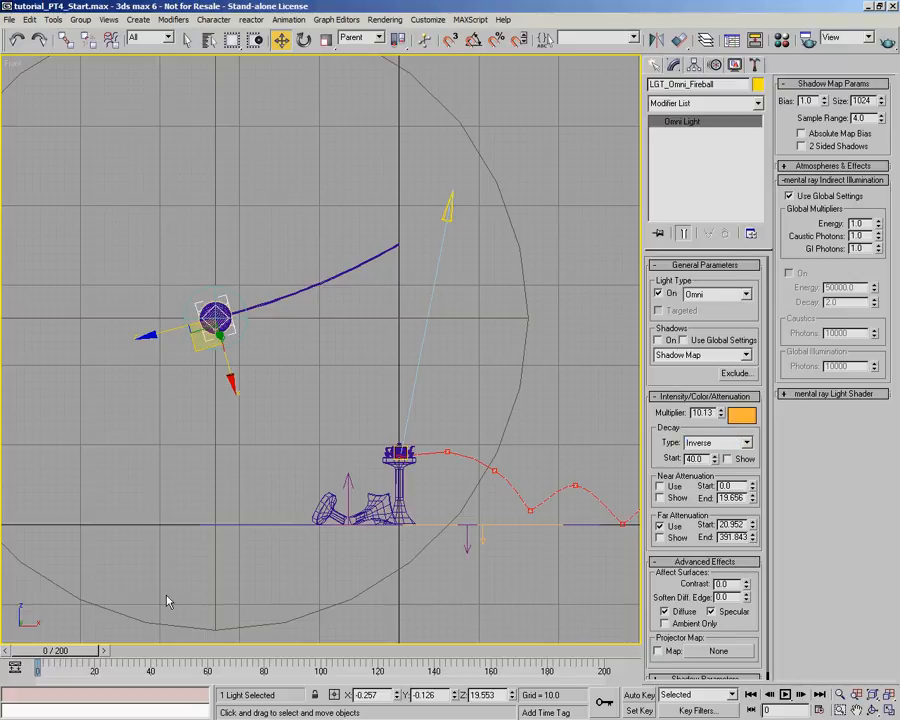
- Go to frame 14 and render the Perspective view of the plinth and ball
left_click_drag(44, 656, 102, 662)
key("p")
middle_click_drag(338, 460, 317, 522, "alt")
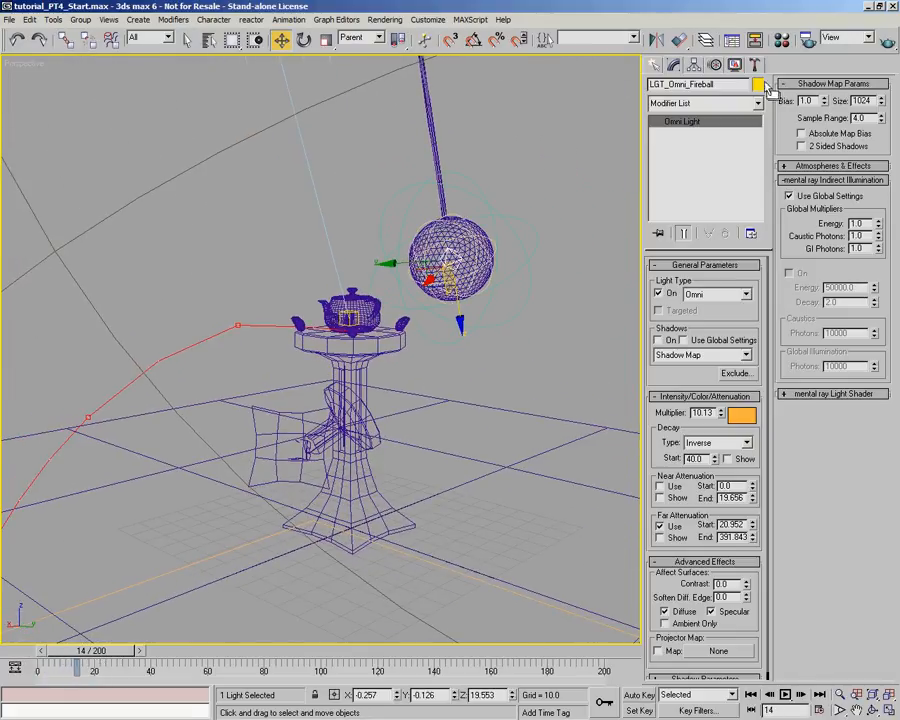
left_click(885, 47)
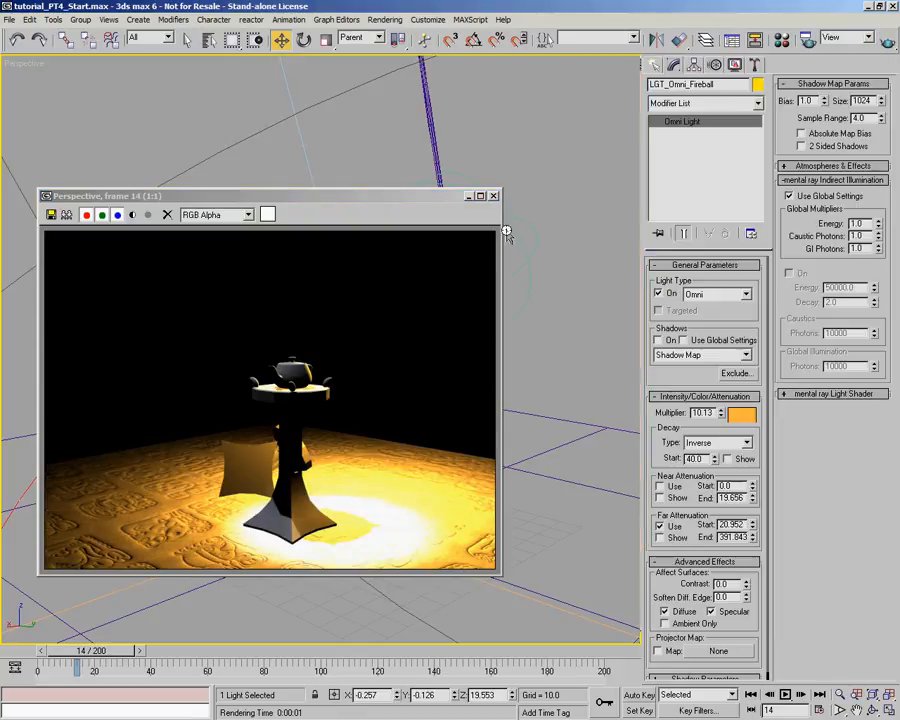
- Set the omni light's multiplier to 6.686 and turn on its shadows, test-rendering frame 14 after each change
left_click_drag(721, 418, 721, 448)
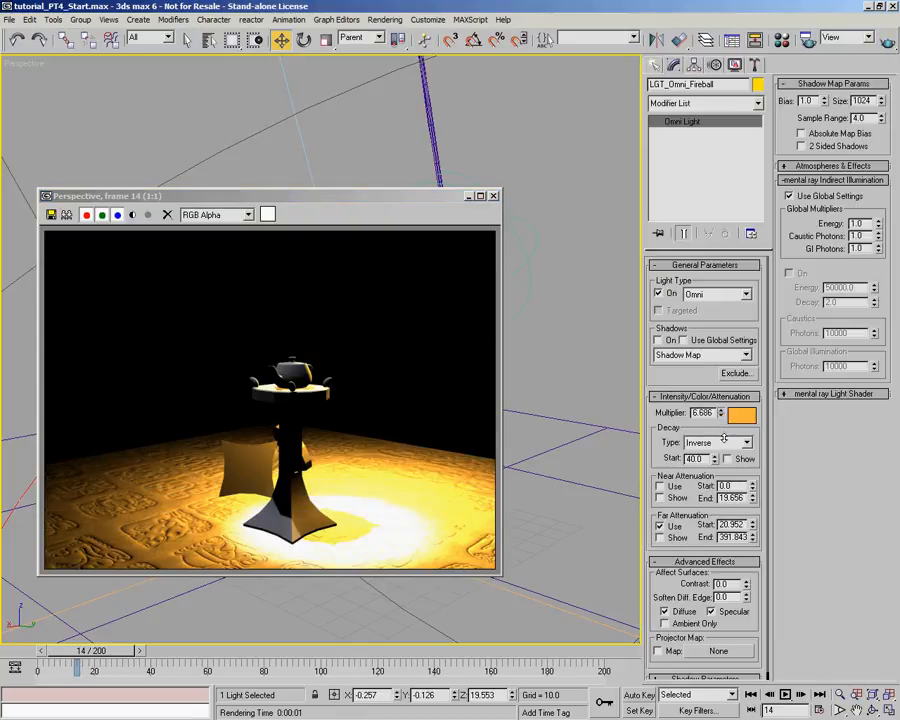
left_click(886, 42)
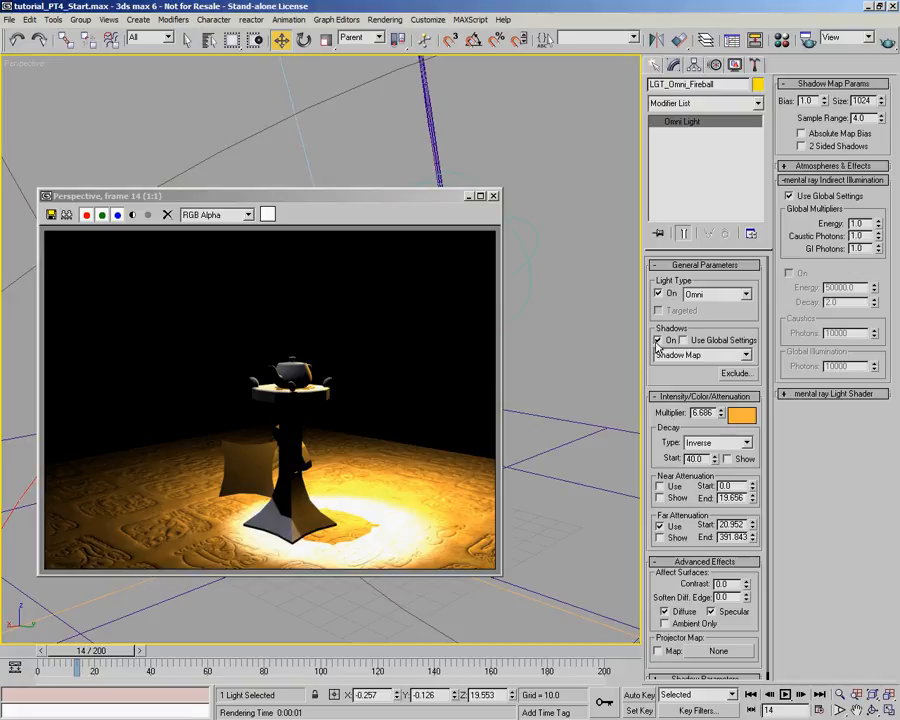
left_click(888, 42)
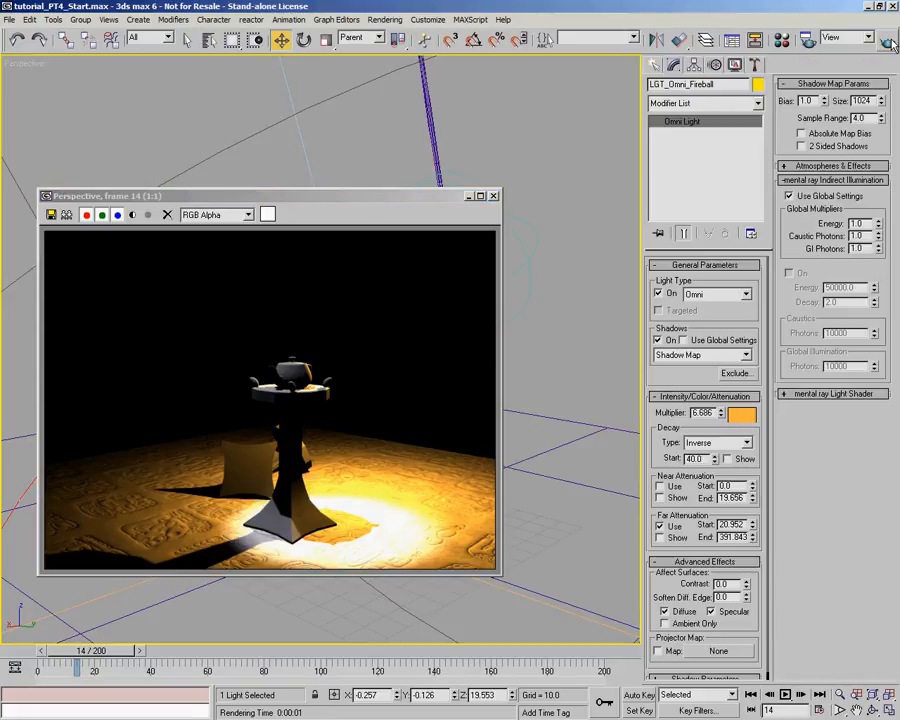
left_click(469, 196)
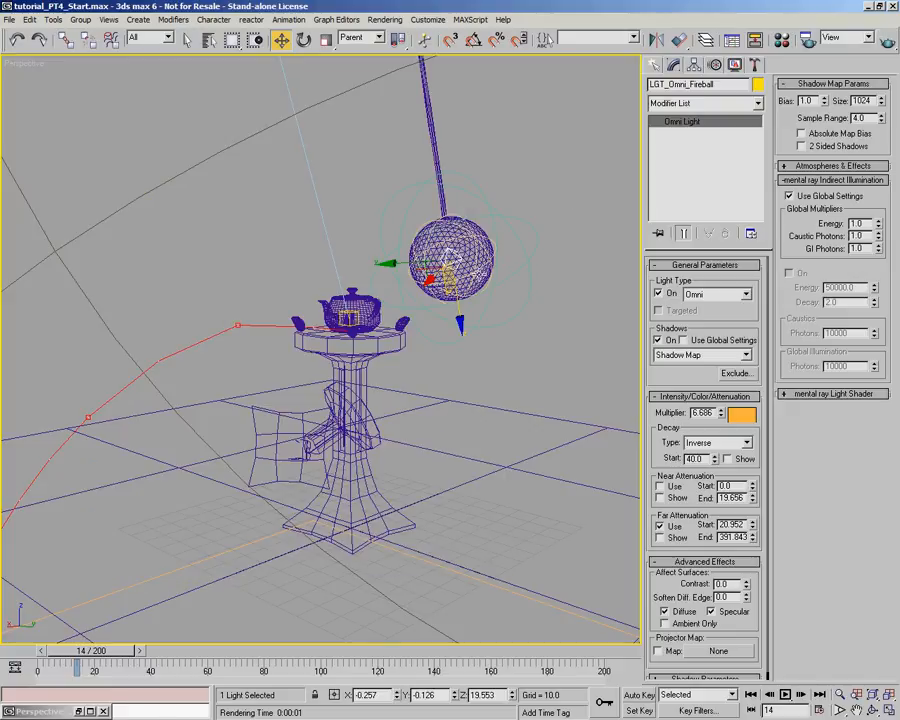
- Turn off Cast Shadows in the object properties of the PRP_FireyBall geosphere
left_click(450, 245)
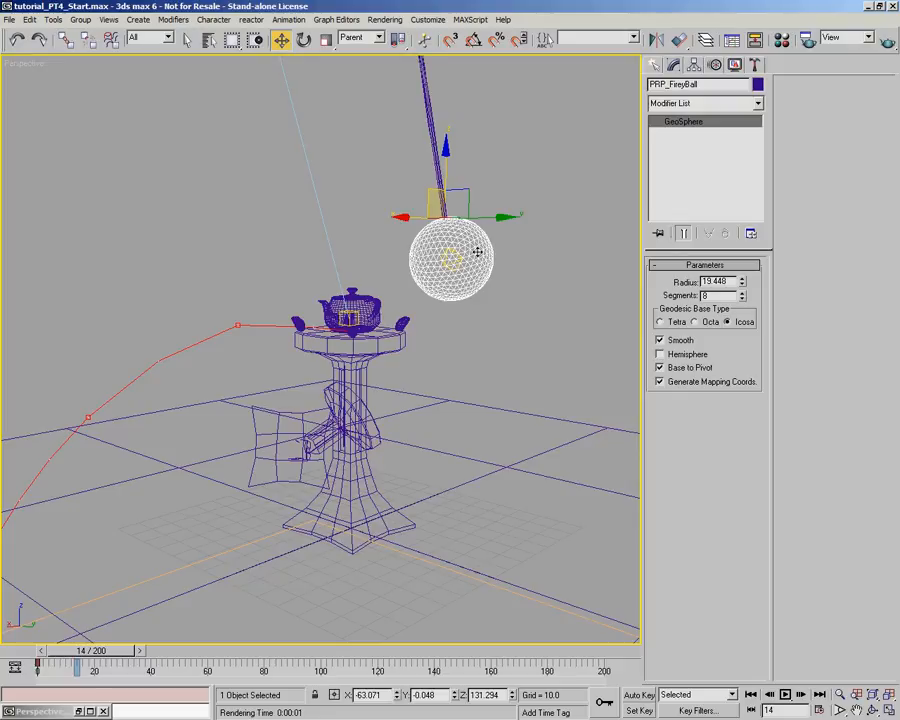
right_click(468, 249)
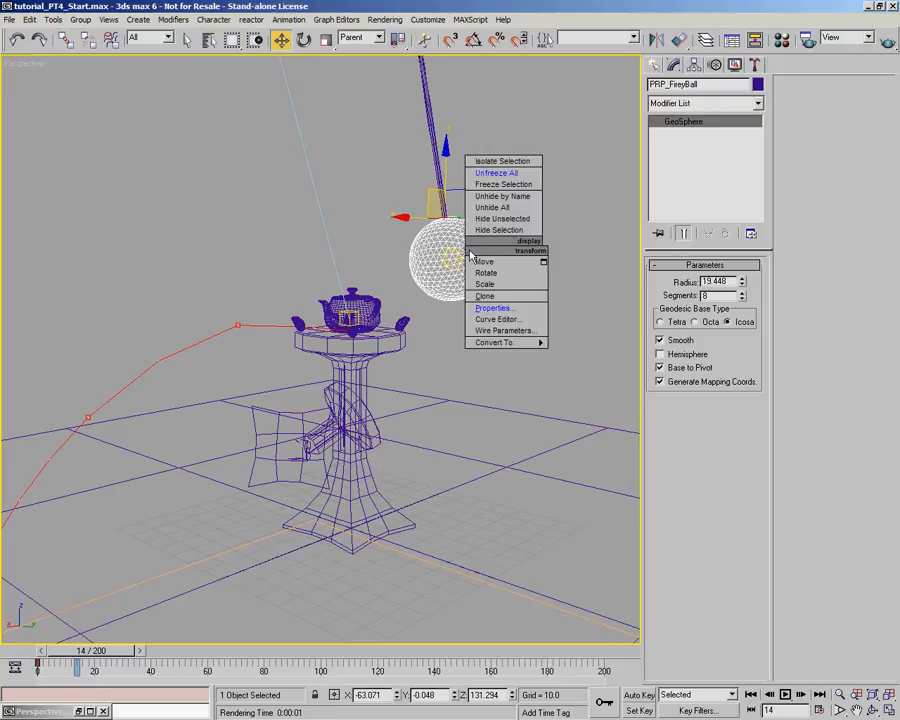
left_click(489, 309)
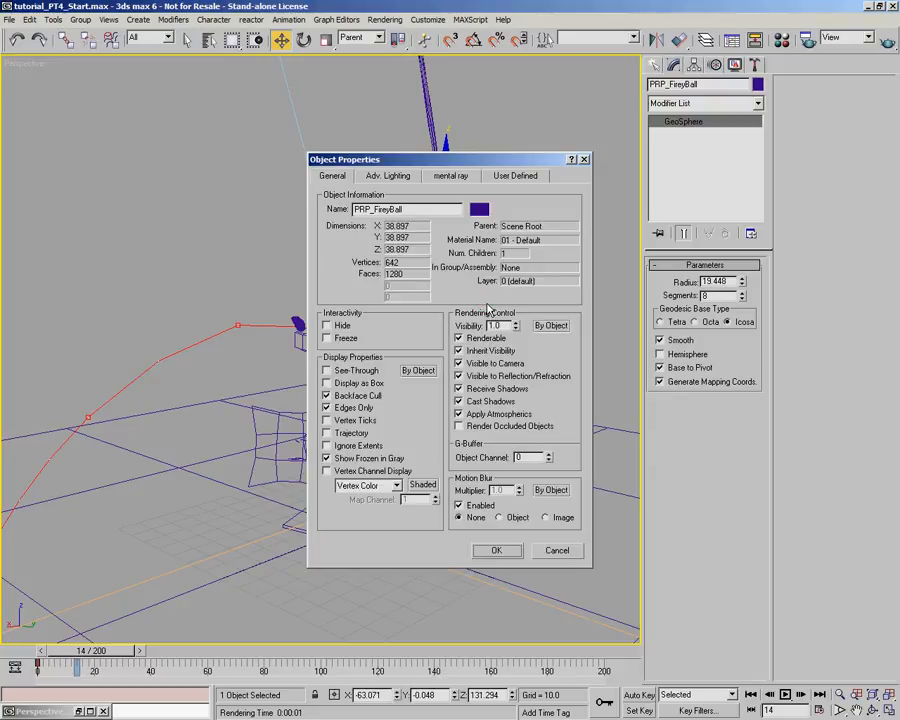
left_click(466, 402)
left_click(496, 550)
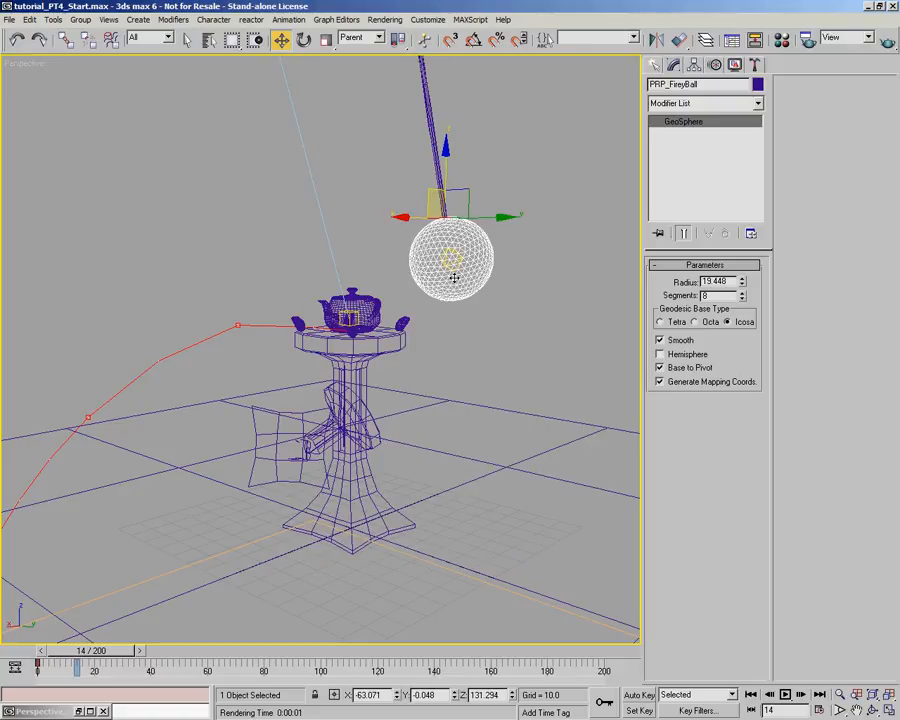
- Reselect the omni light inside the ball and render Perspective at frame 14 to check its shadows on the floor
left_click(493, 176)
left_click(452, 256)
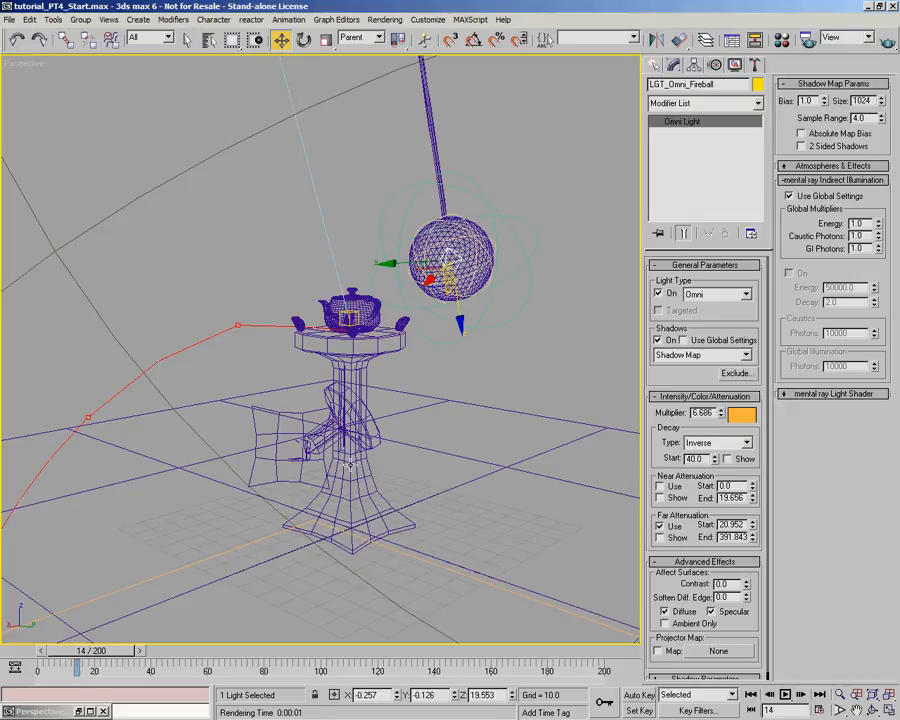
left_click(888, 38)
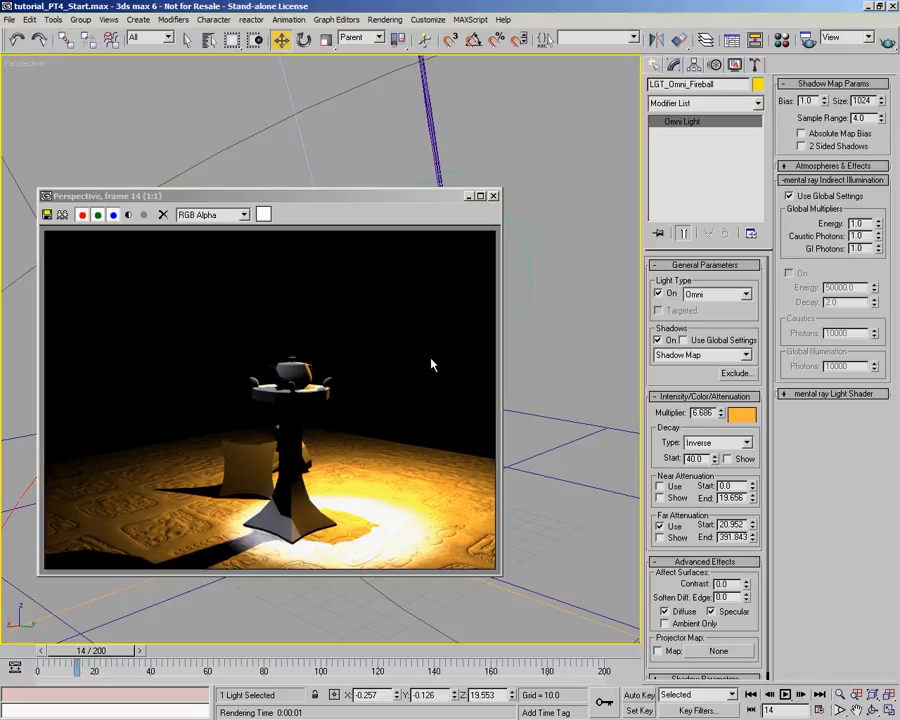
left_click(494, 197)
mouse_move(85, 662)
left_mouse_down()
mouse_move(100, 652)
mouse_move(90, 660)
left_mouse_up()
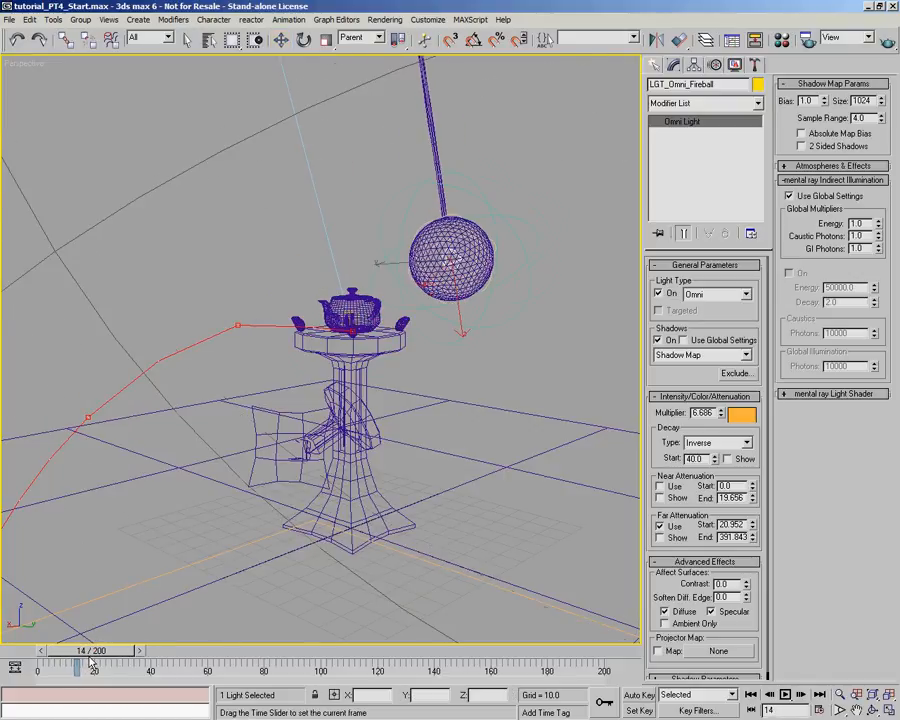
key("w")
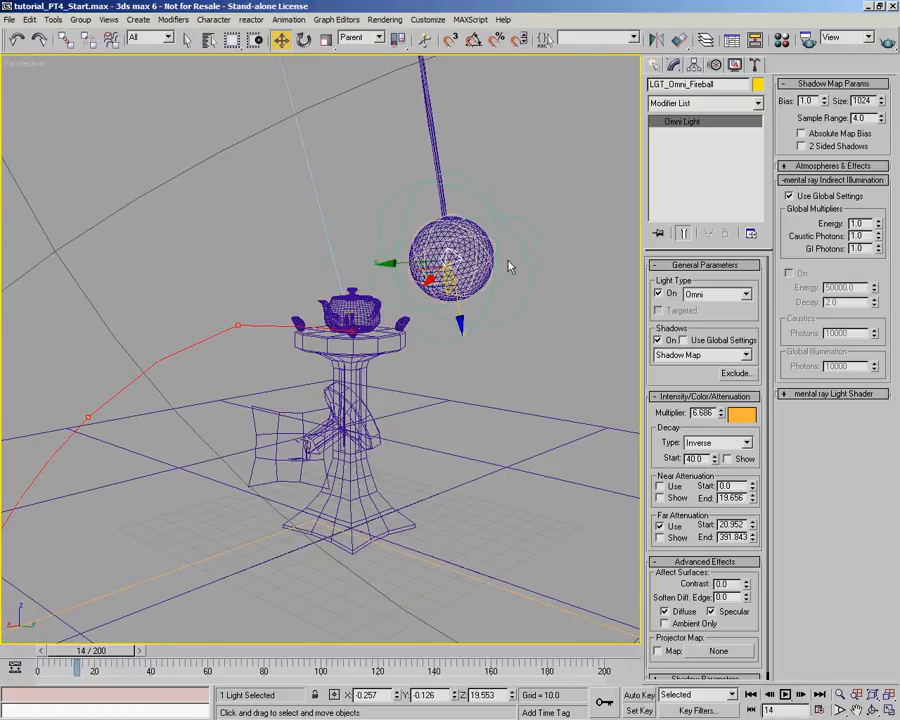
left_click(885, 38)
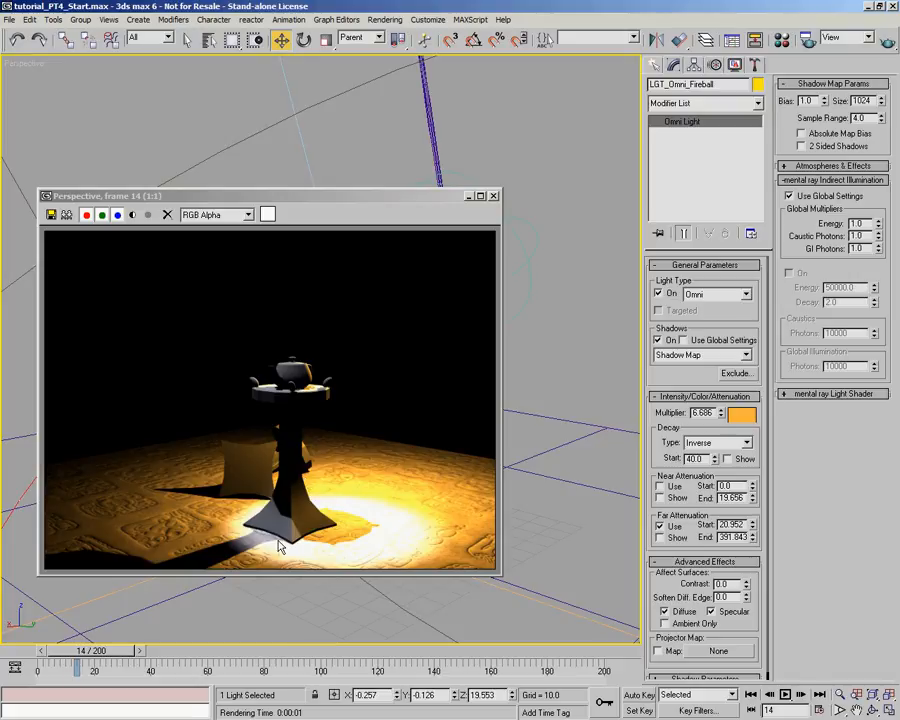
left_click_drag(345, 196, 567, 509)
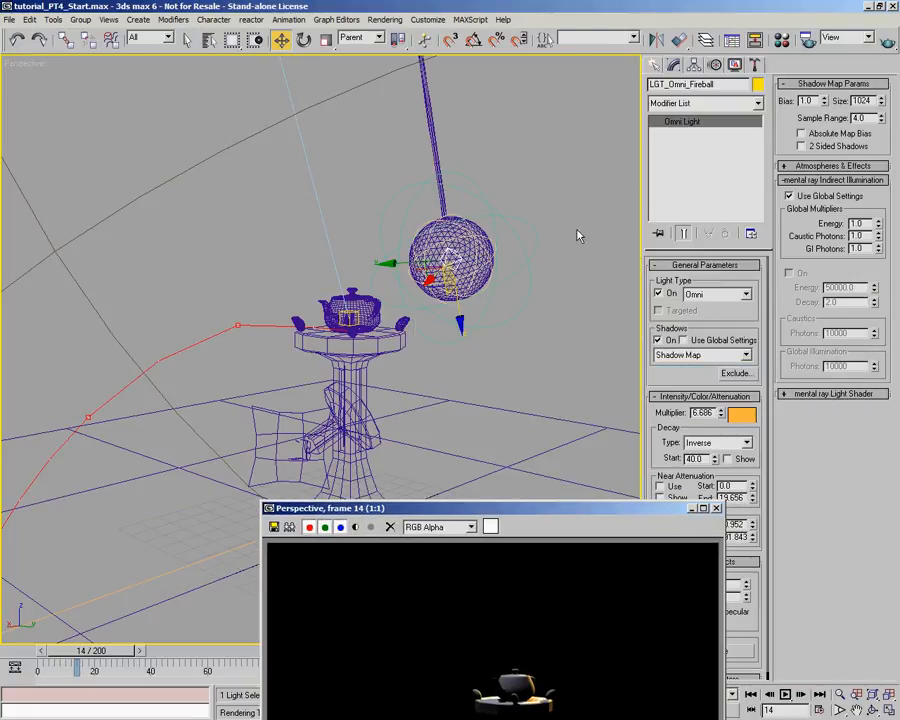
left_click_drag(542, 508, 295, 233)
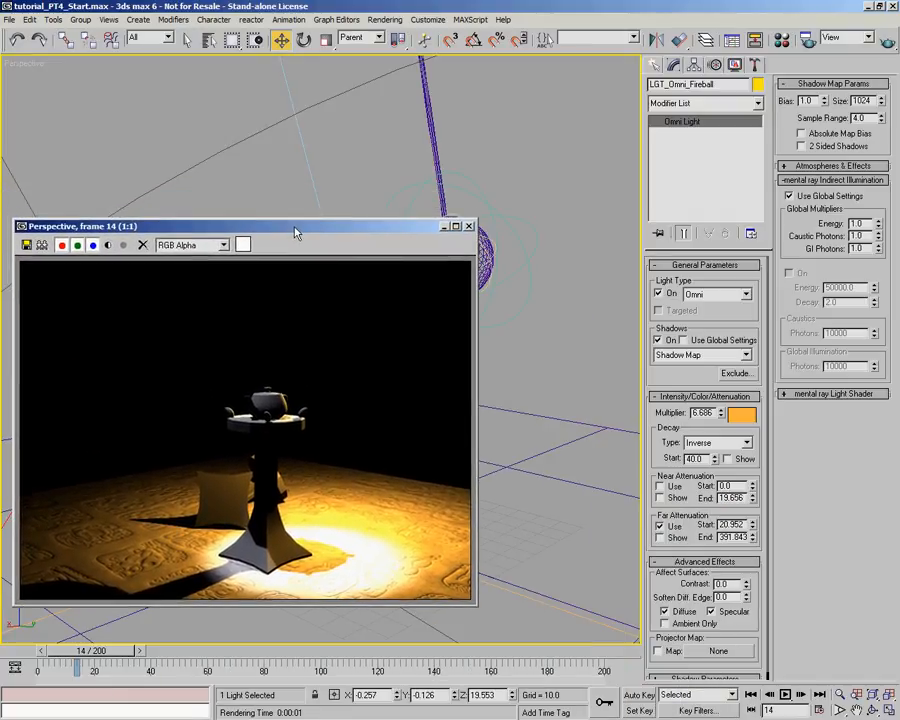
- Change the omni light's shadow type to Area Shadows, show the area shadow settings and test-render frame 14
left_click(740, 355)
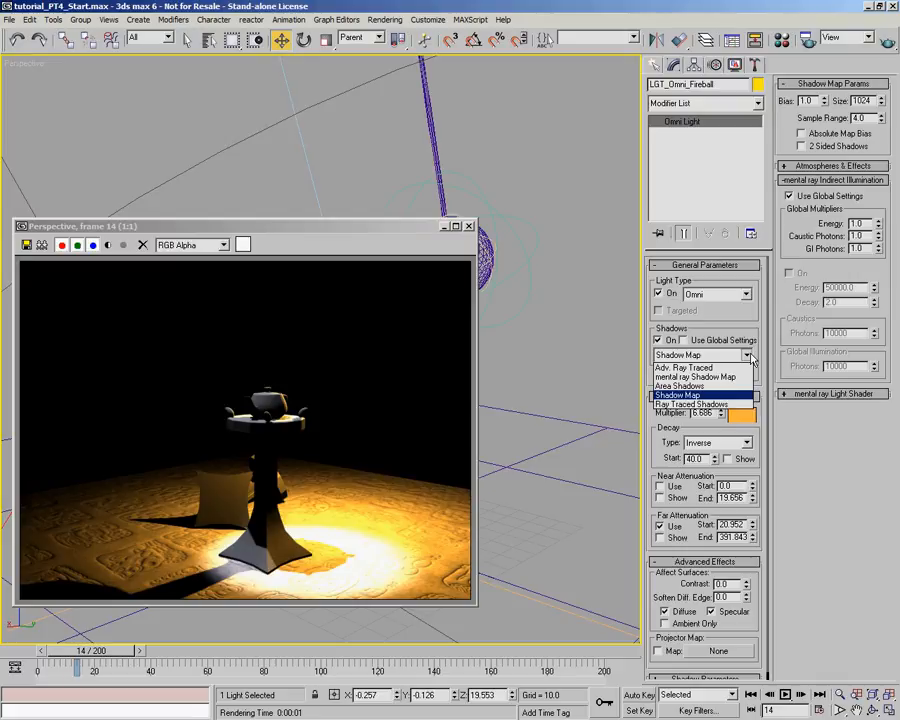
left_click(700, 386)
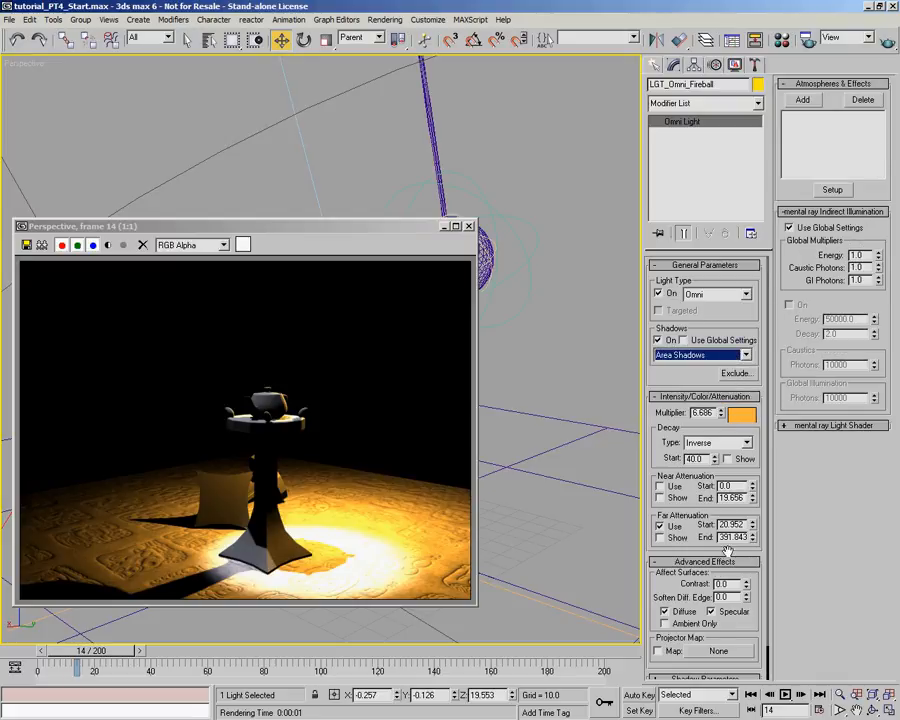
scroll(723, 633, "down", 2)
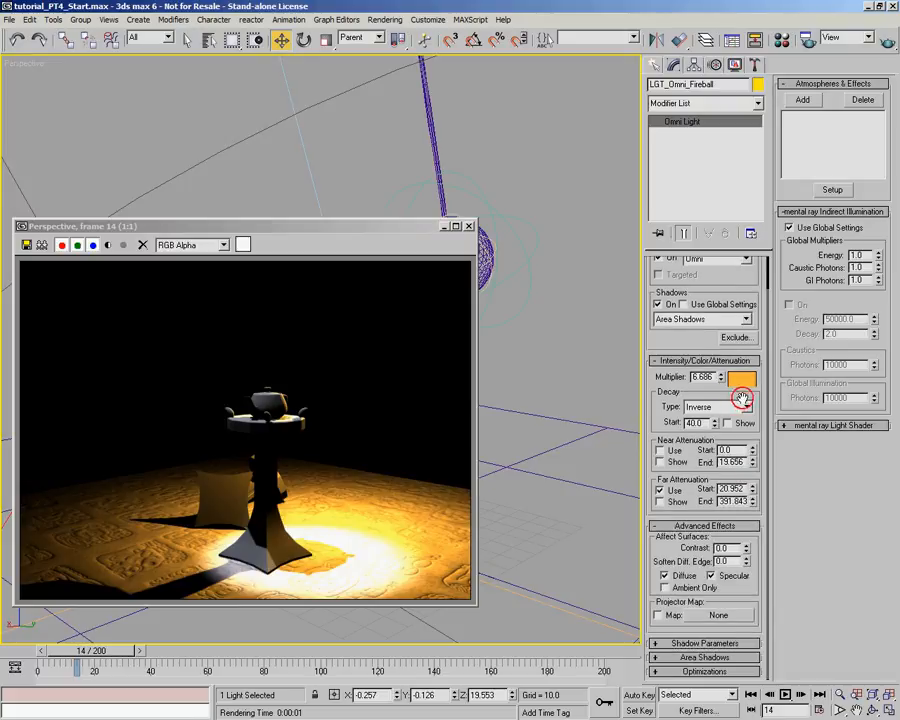
left_click(706, 658)
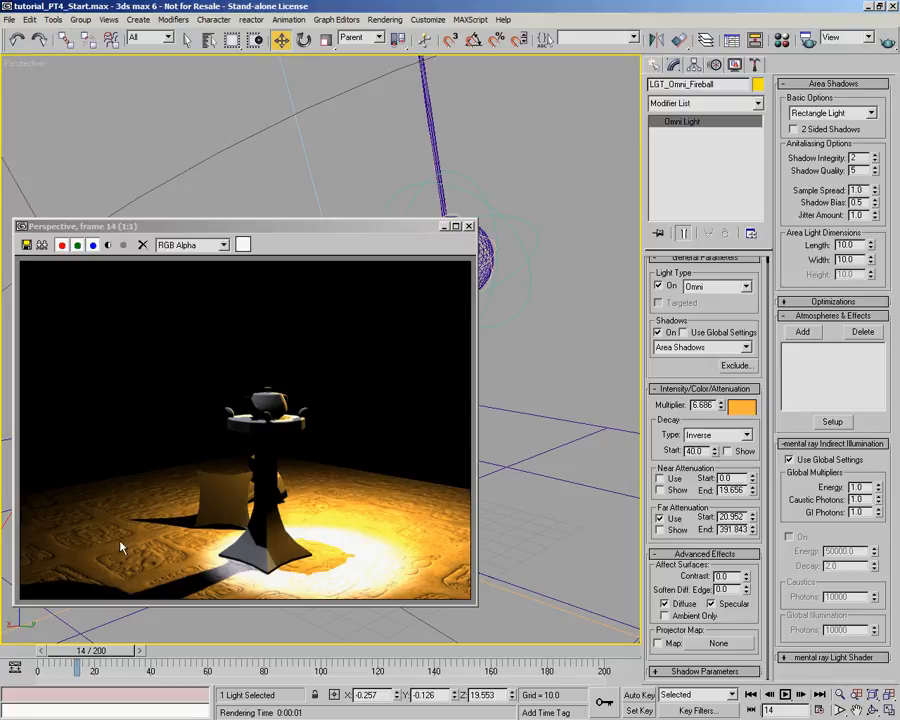
left_click(886, 40)
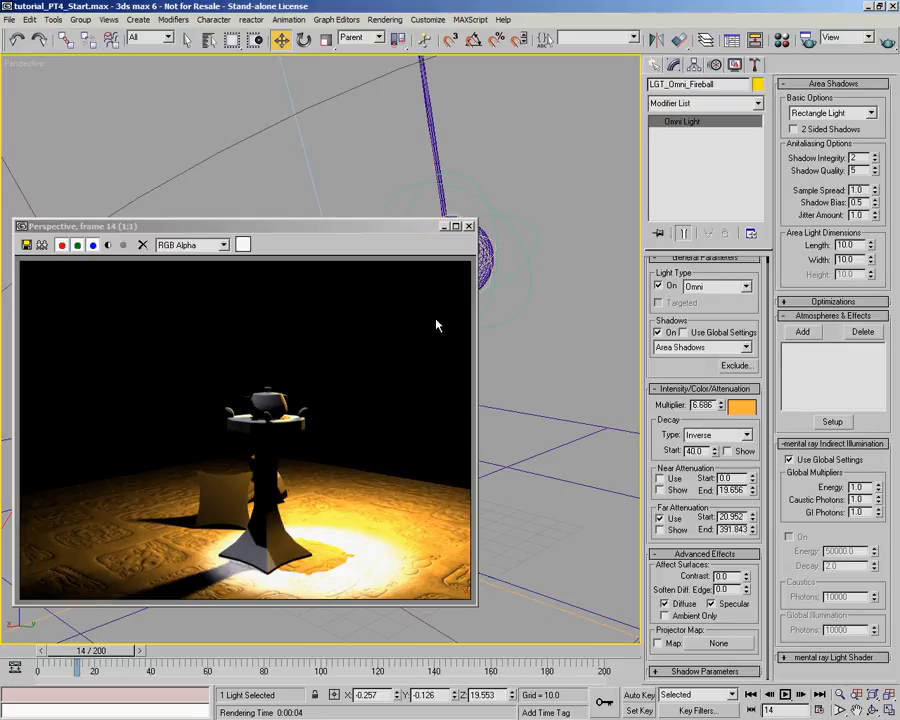
left_click(469, 228)
- Frame the plinth and ball in Perspective at frame 0, and create a Target camera matched to that view
middle_click_drag(428, 310, 396, 376, "alt")
scroll(365, 357, "down", 2)
left_click_drag(70, 651, 8, 651)
key("w")
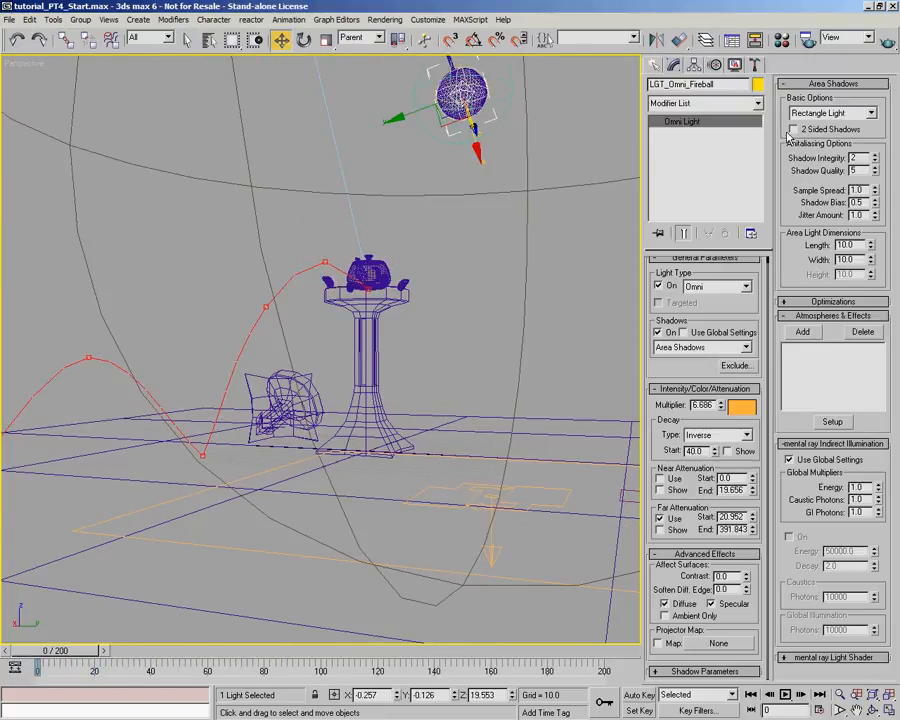
left_click(653, 65)
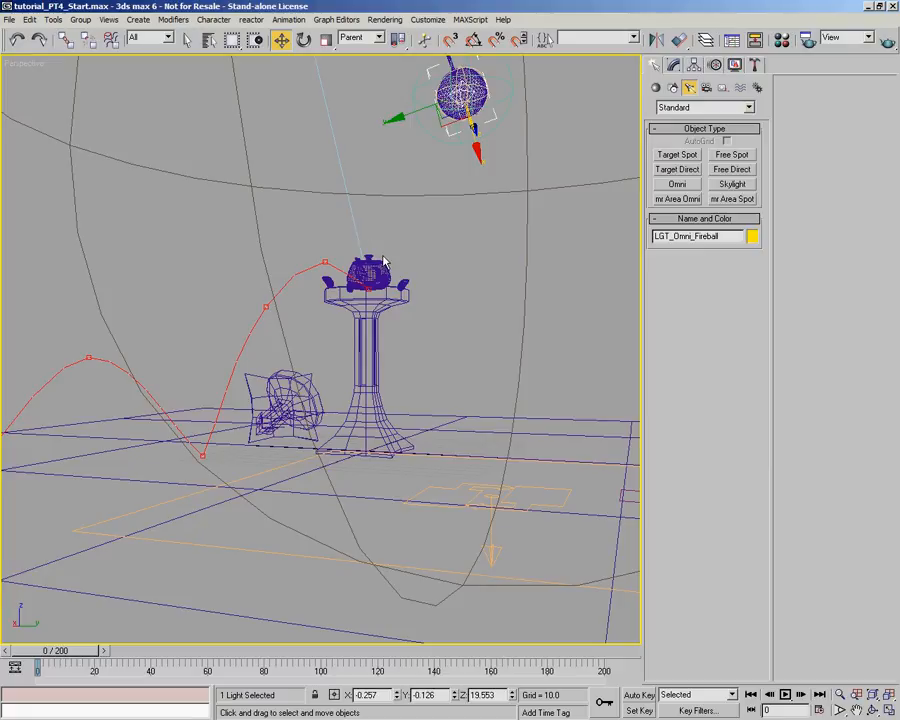
left_click(706, 88)
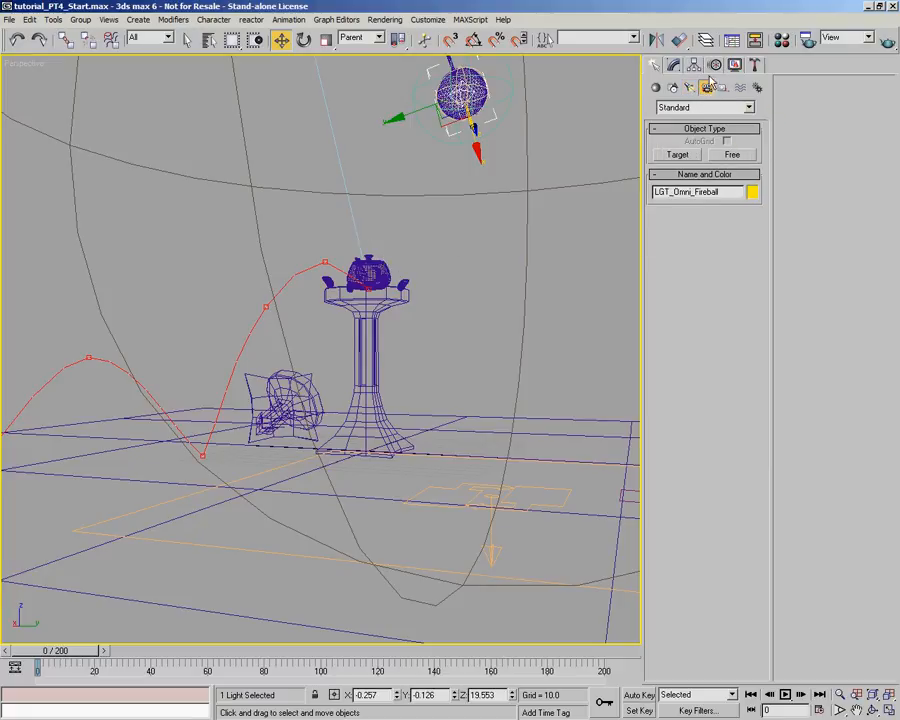
left_click(678, 155)
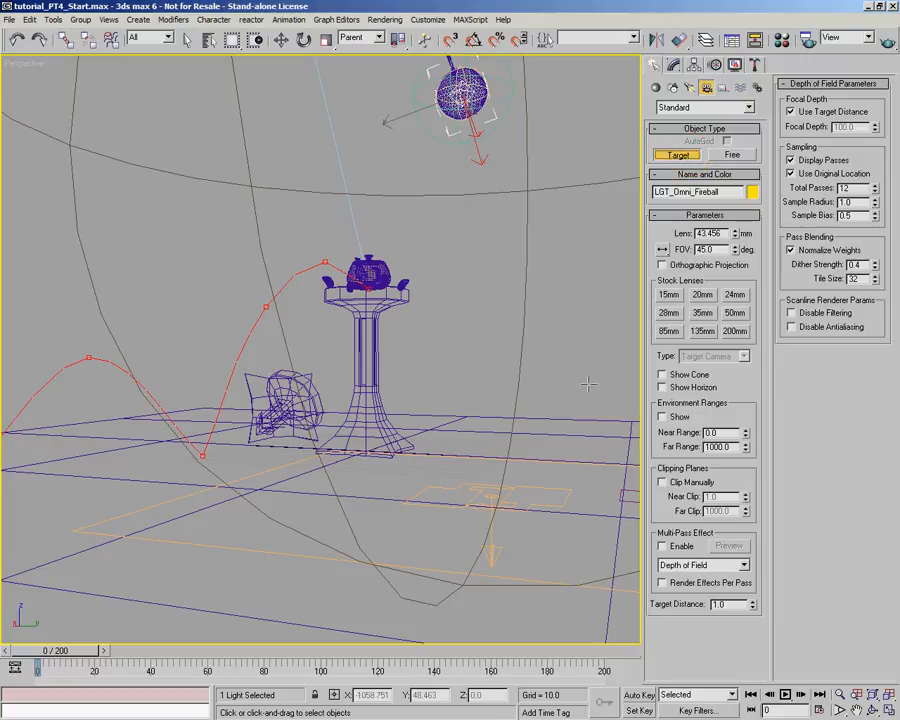
left_click_drag(465, 600, 429, 375)
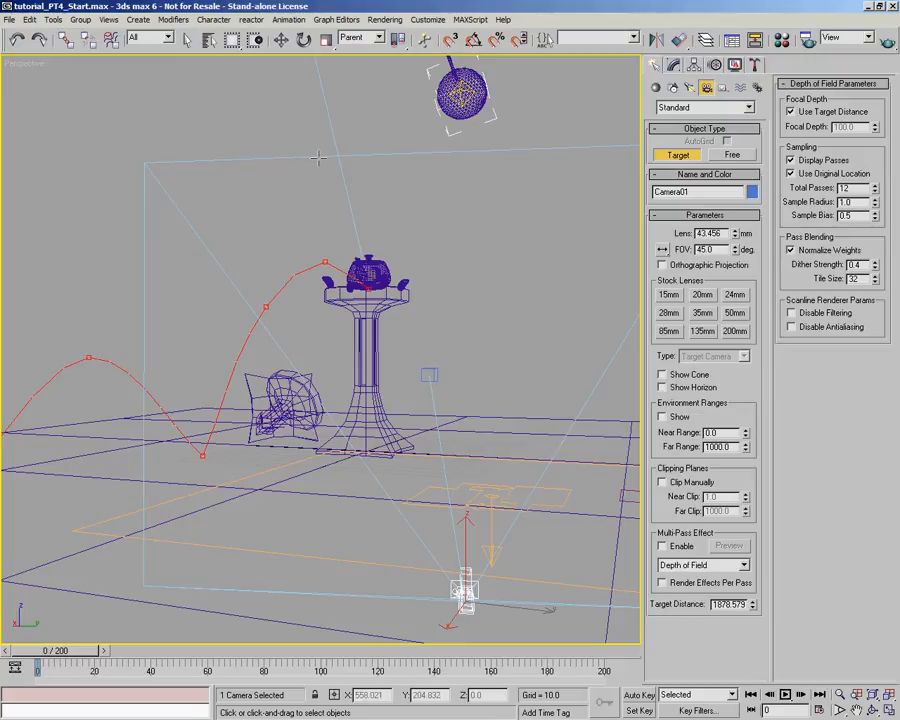
key("ctrl+c")
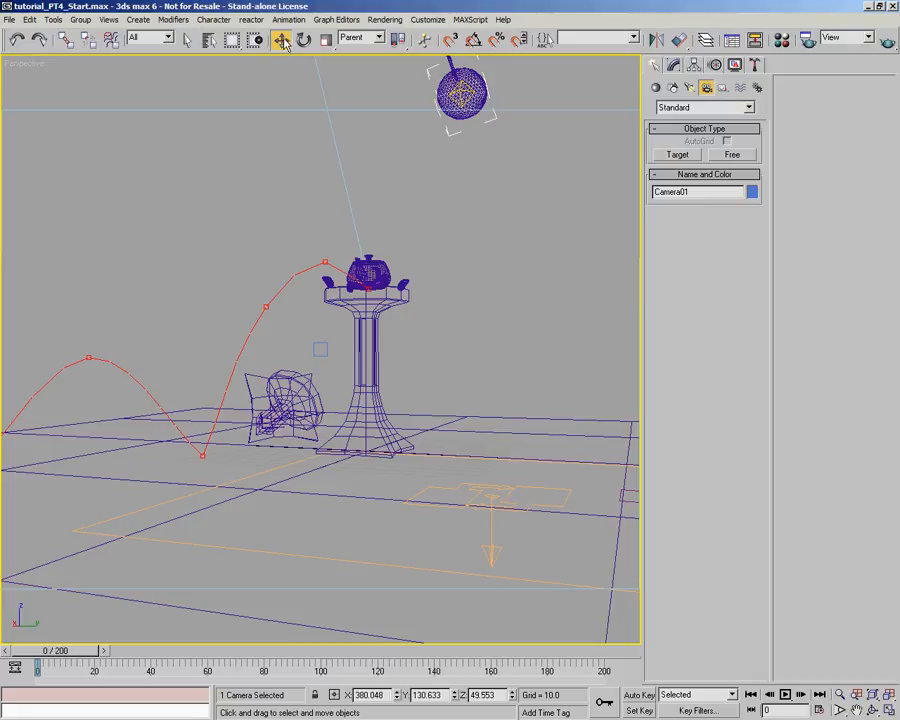
- Examine the new camera's placement from several angles in Perspective and compare with the Camera01 view
left_click(343, 167)
left_click(413, 174)
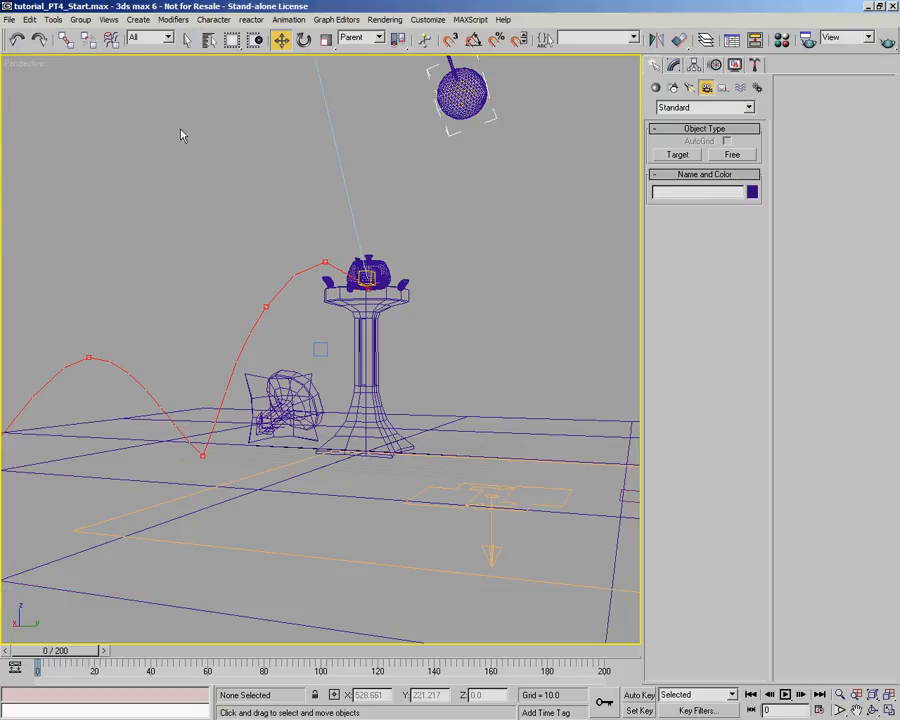
middle_click_drag(428, 258, 232, 288, "alt")
scroll(218, 292, "down", 5)
middle_click_drag(195, 325, 334, 366, "alt")
scroll(267, 372, "up", 5)
middle_click_drag(267, 372, 149, 311, "alt")
middle_click_drag(387, 340, 288, 332, "alt")
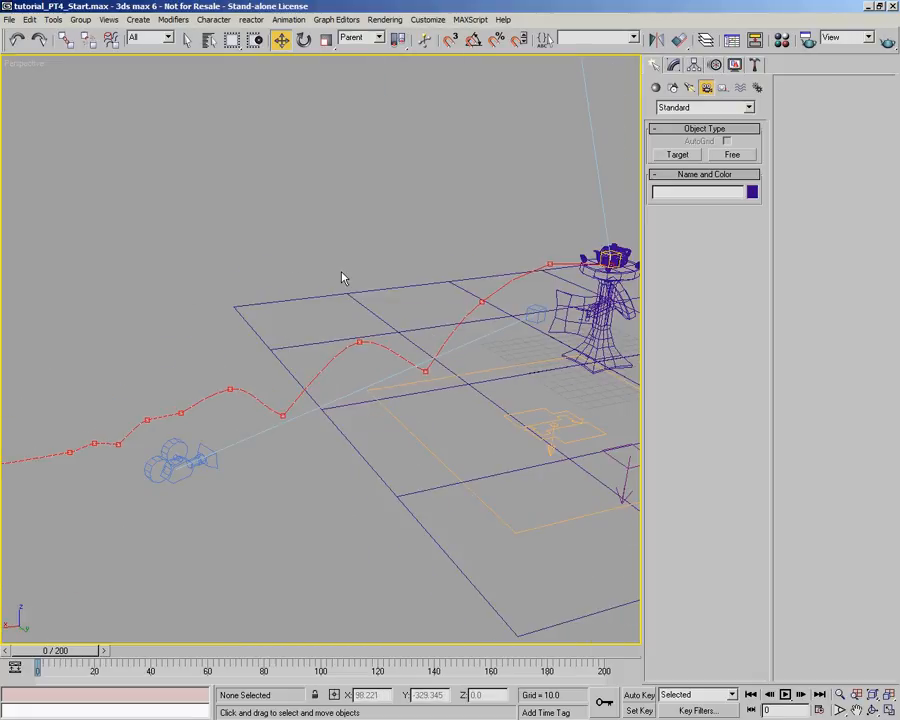
middle_click_drag(342, 275, 342, 277, "alt")
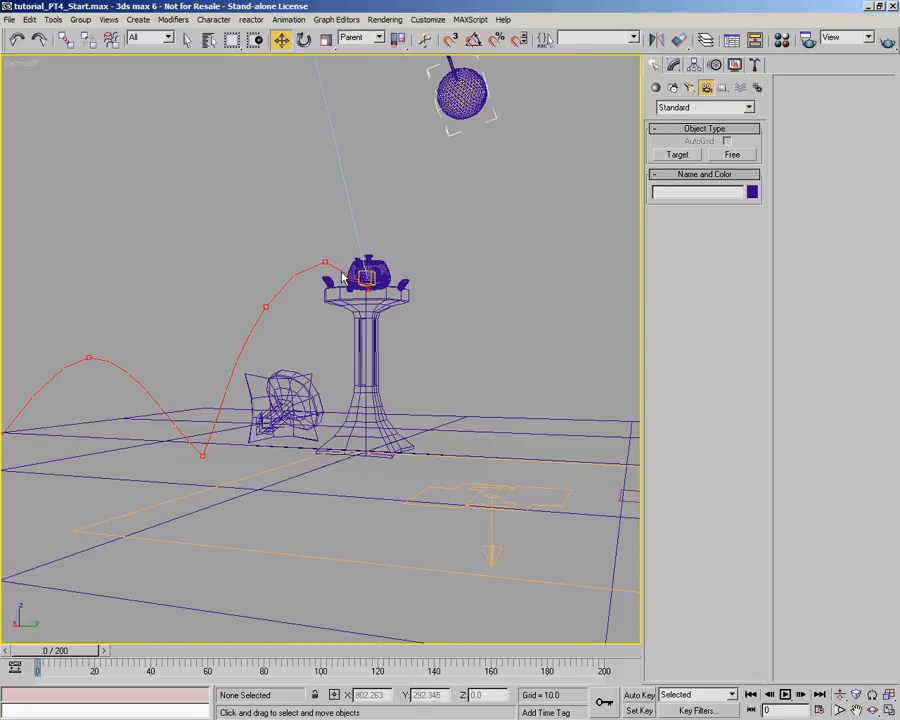
middle_click_drag(500, 272, 435, 293, "alt")
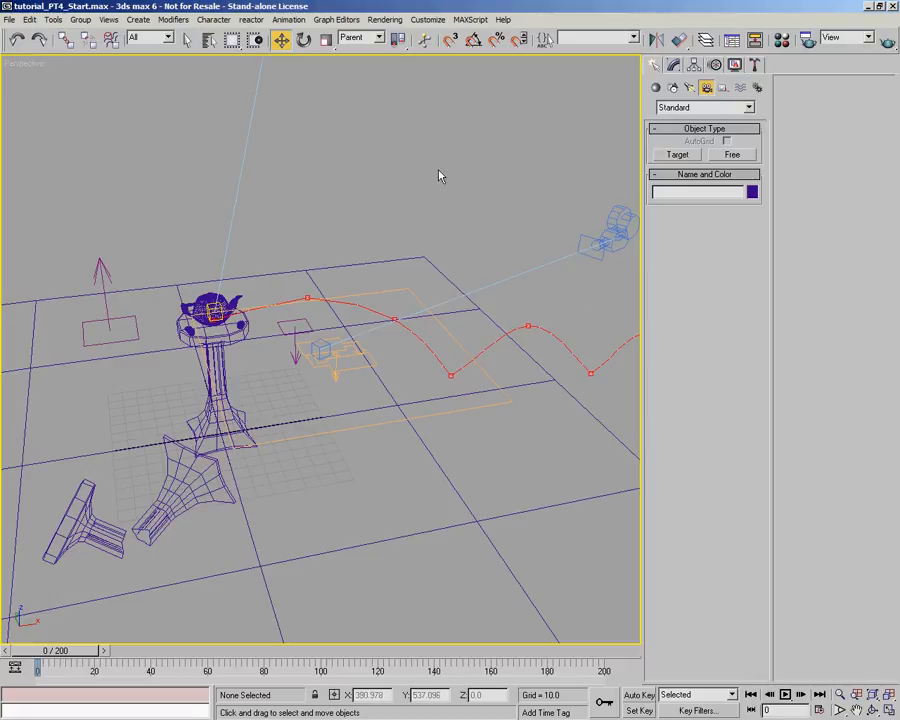
key("c")
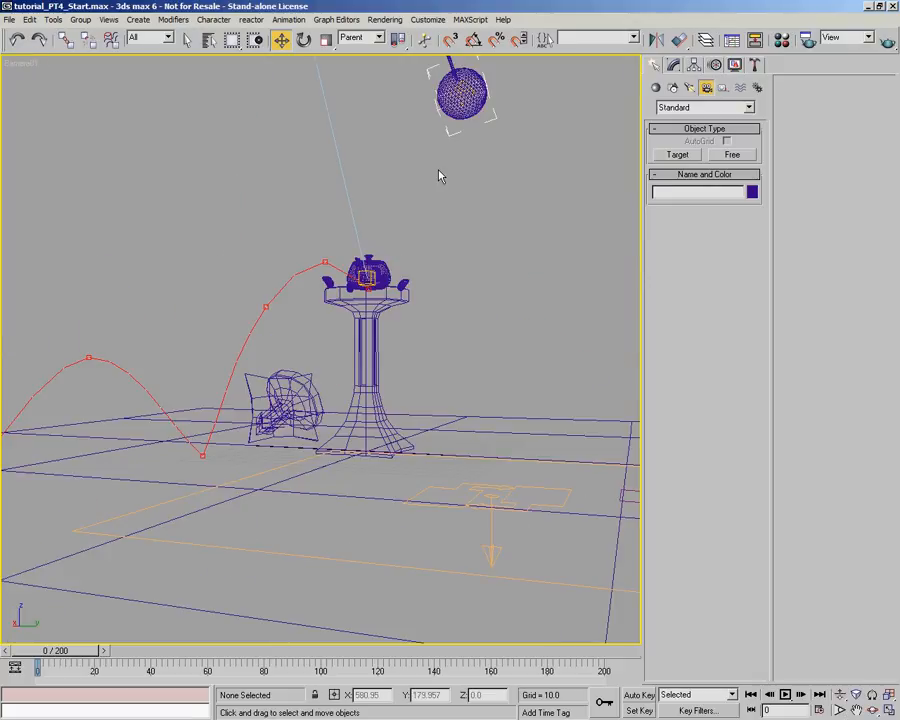
- Set the fireball omni light's far attenuation end to 576.009, rendering the Camera01 view at frame 0 before and after
left_click(887, 40)
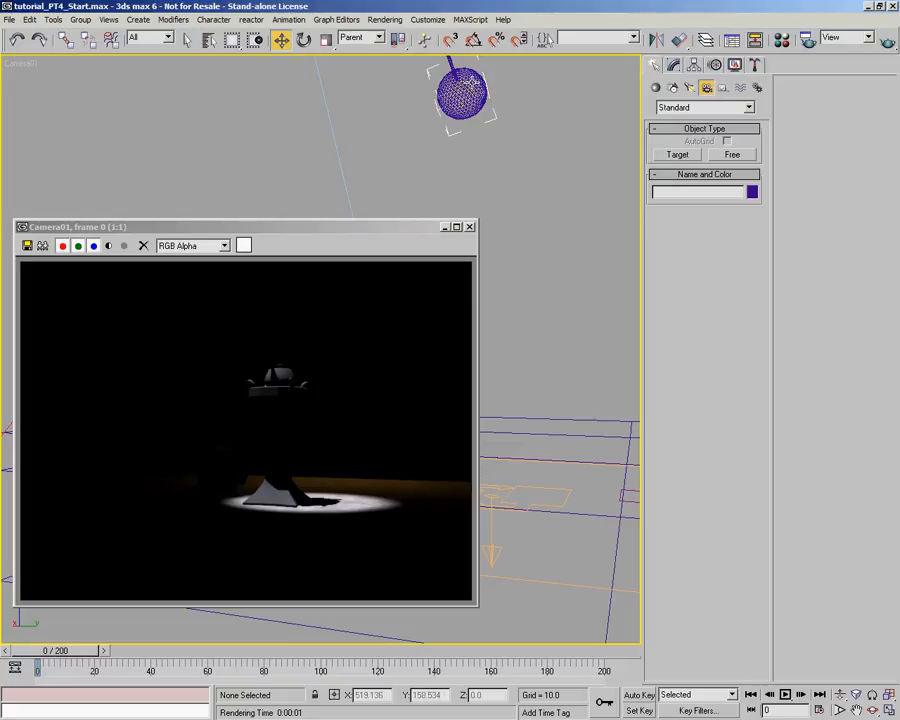
left_click(463, 90)
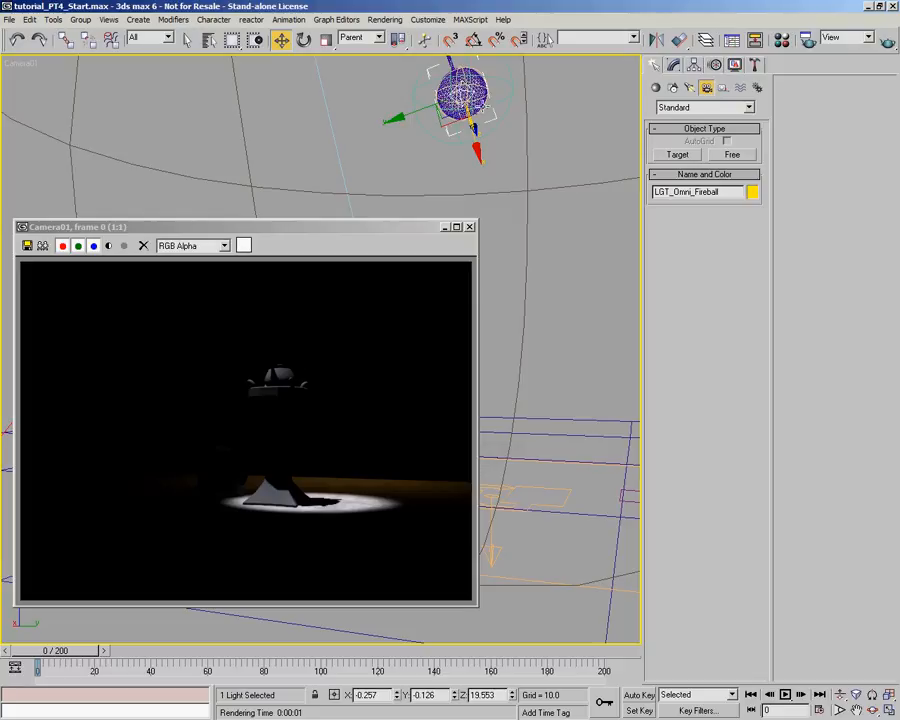
left_click(463, 91)
left_click(463, 91)
left_click(673, 65)
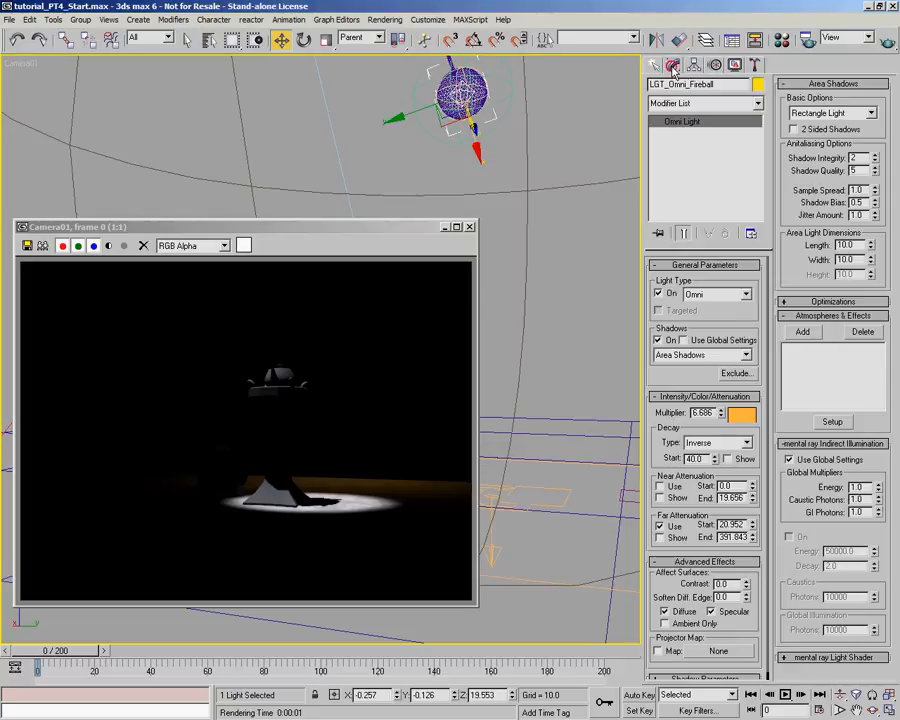
left_click_drag(752, 538, 758, 495)
left_click(886, 42)
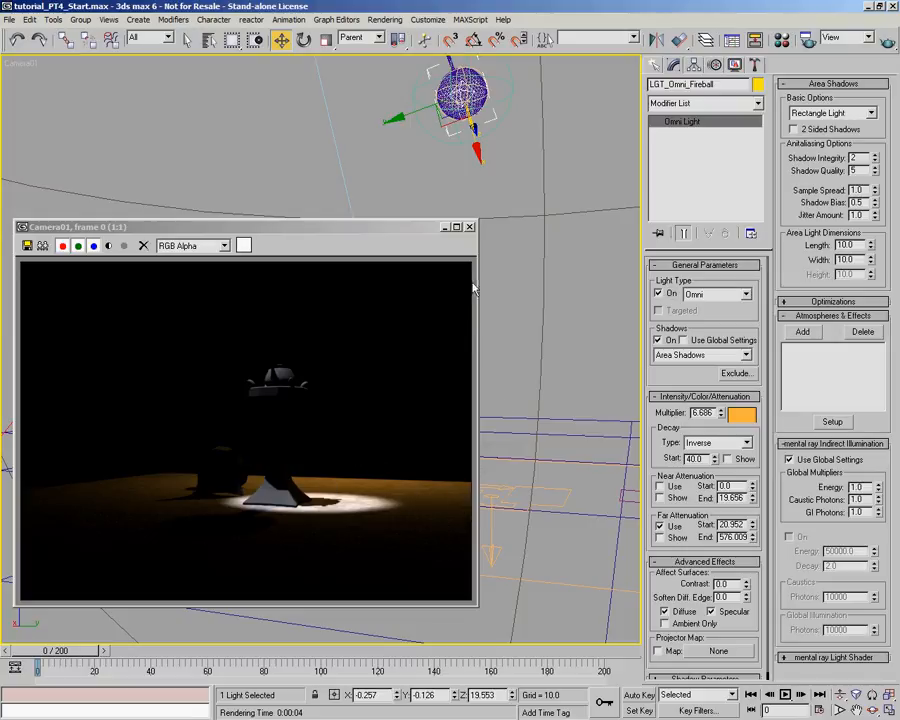
left_click(469, 227)
- Go to frame 15 and render the Camera01 view
left_click_drag(51, 651, 86, 663)
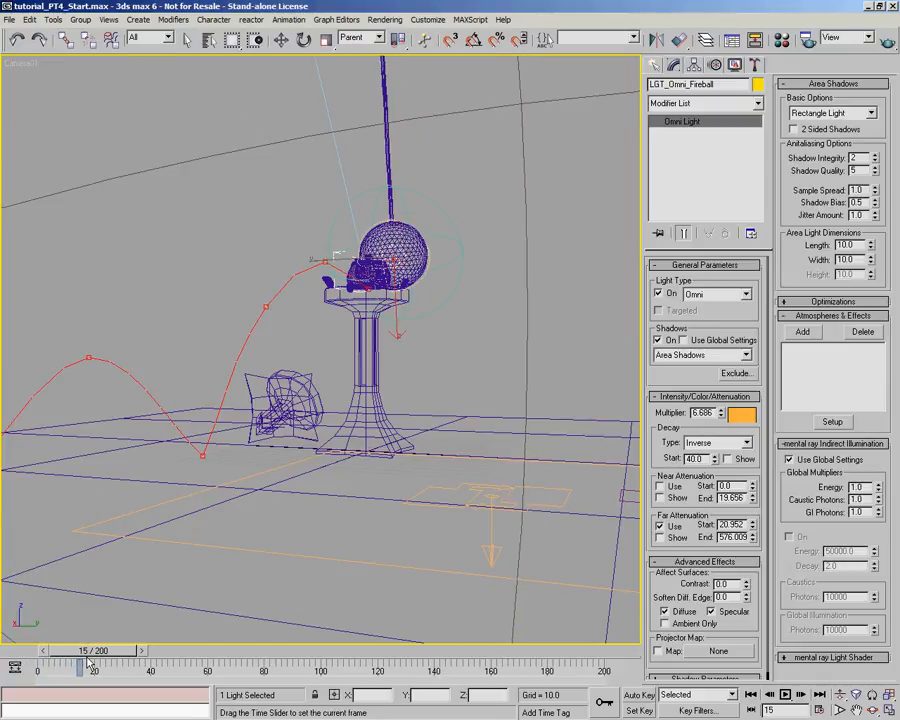
key("w")
key("shift+q")
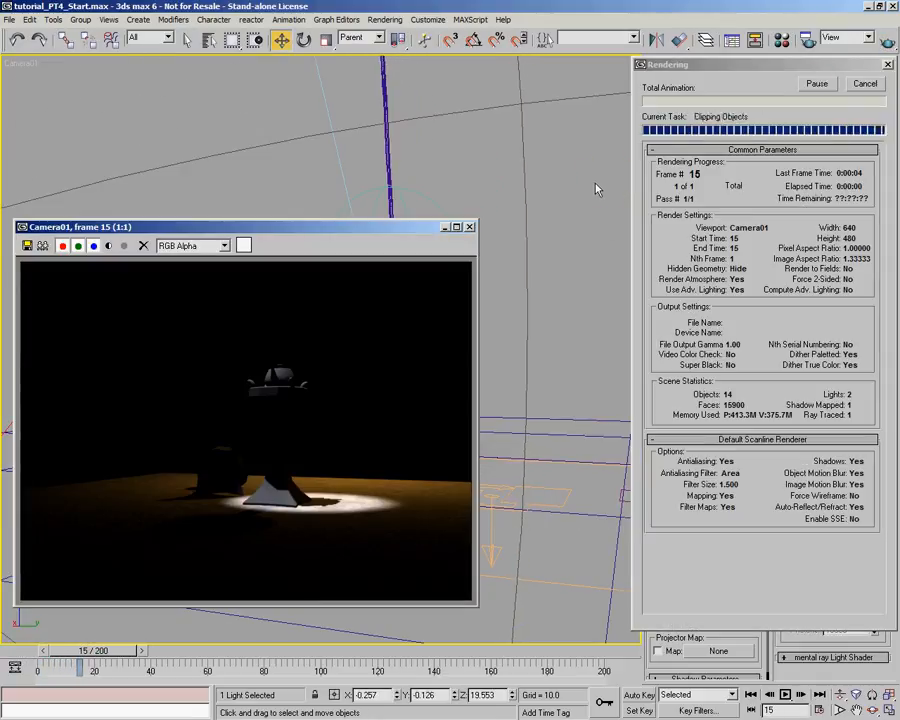
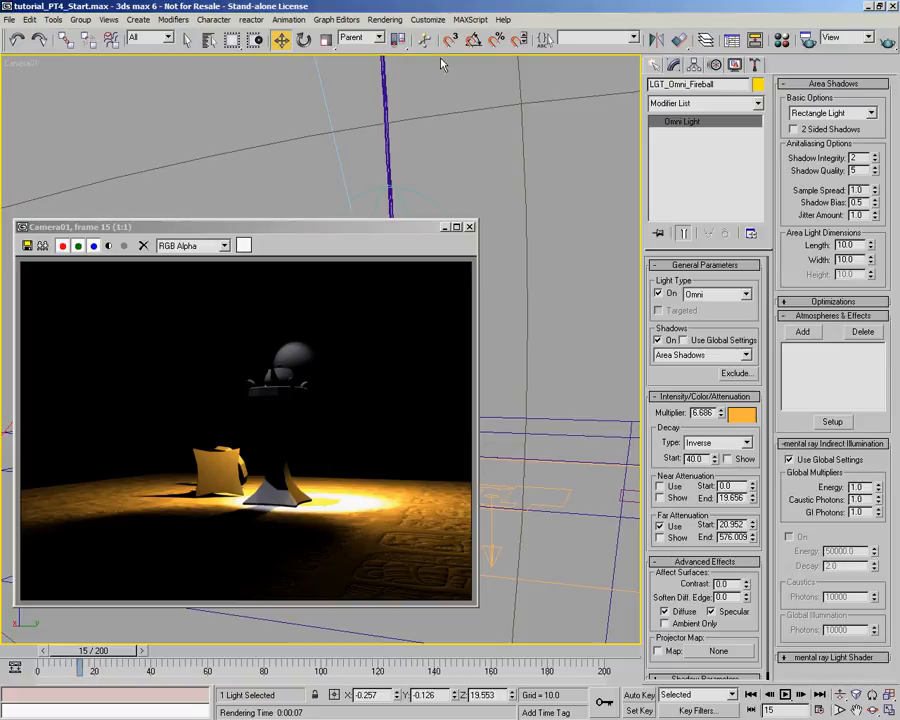
- Select the wrecking ball and name an unused sample material Fireball in the Material Editor
left_click(469, 227)
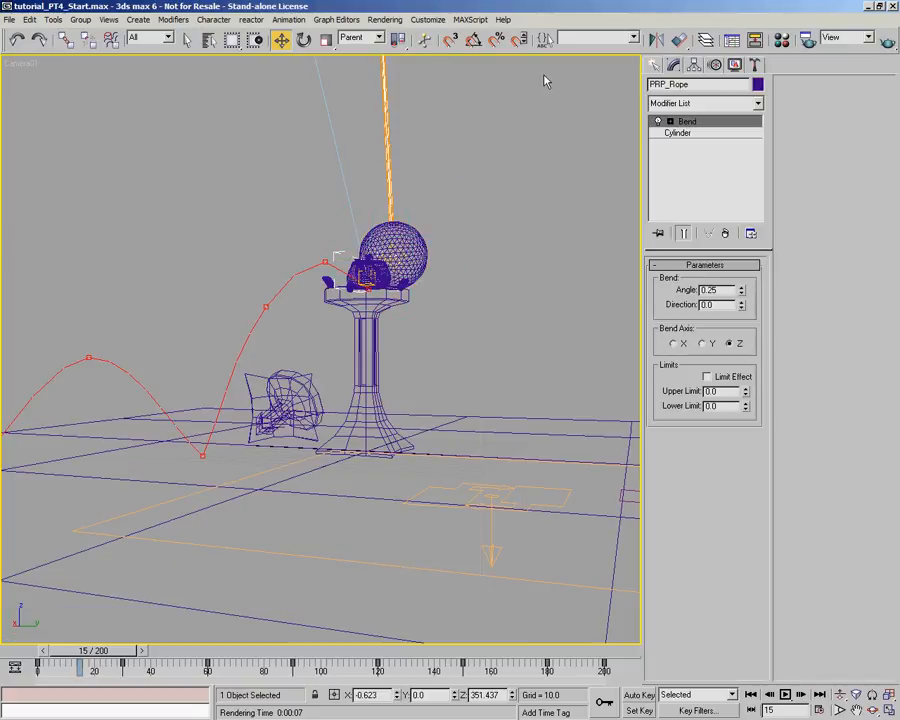
left_click(420, 240)
key("m")
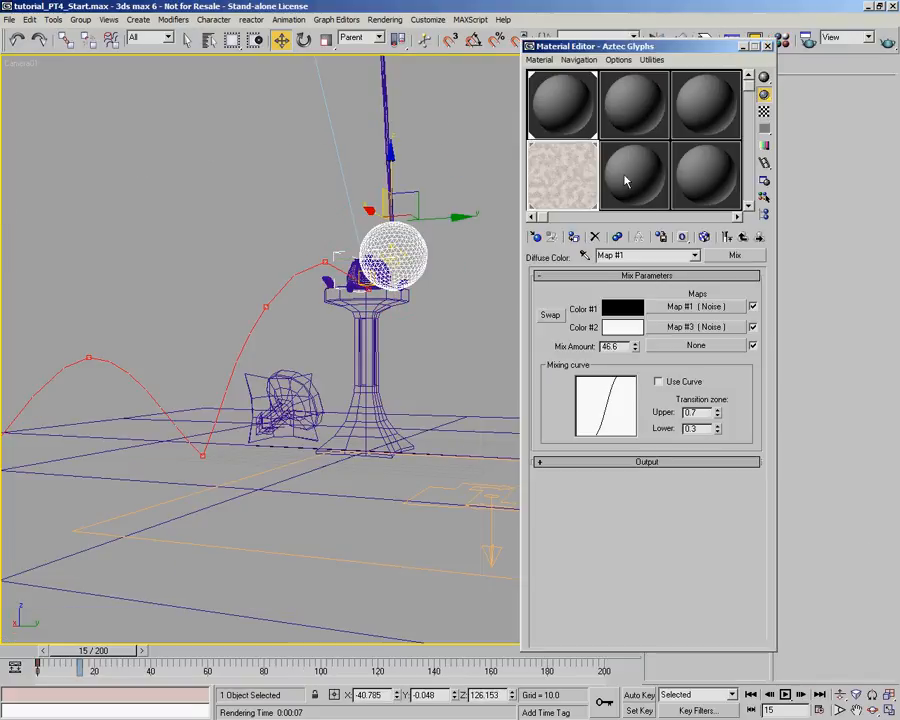
left_click(576, 92)
left_click(628, 134)
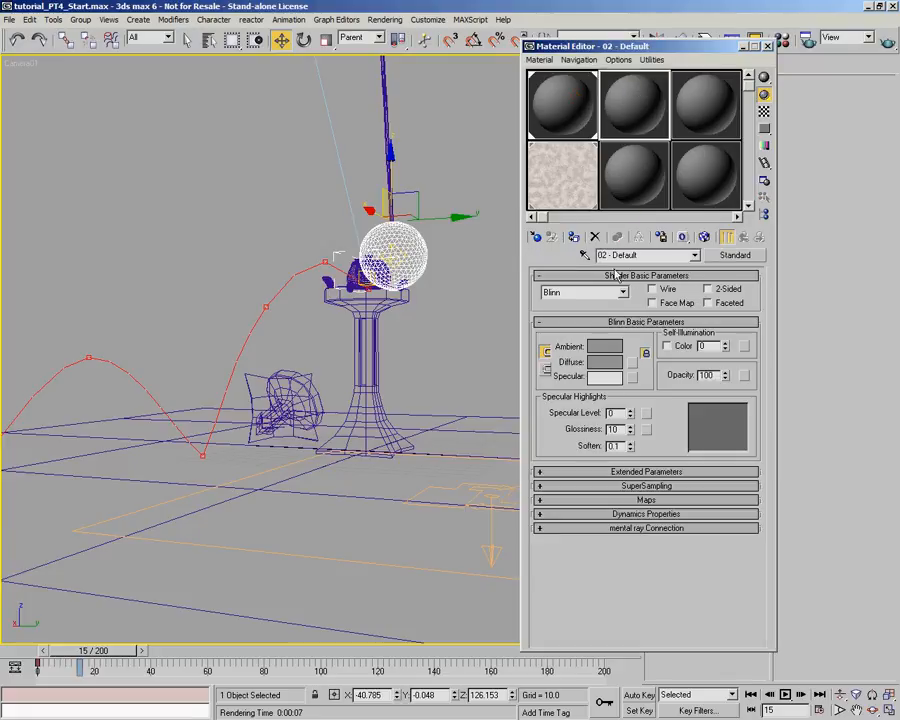
type("Fireball")
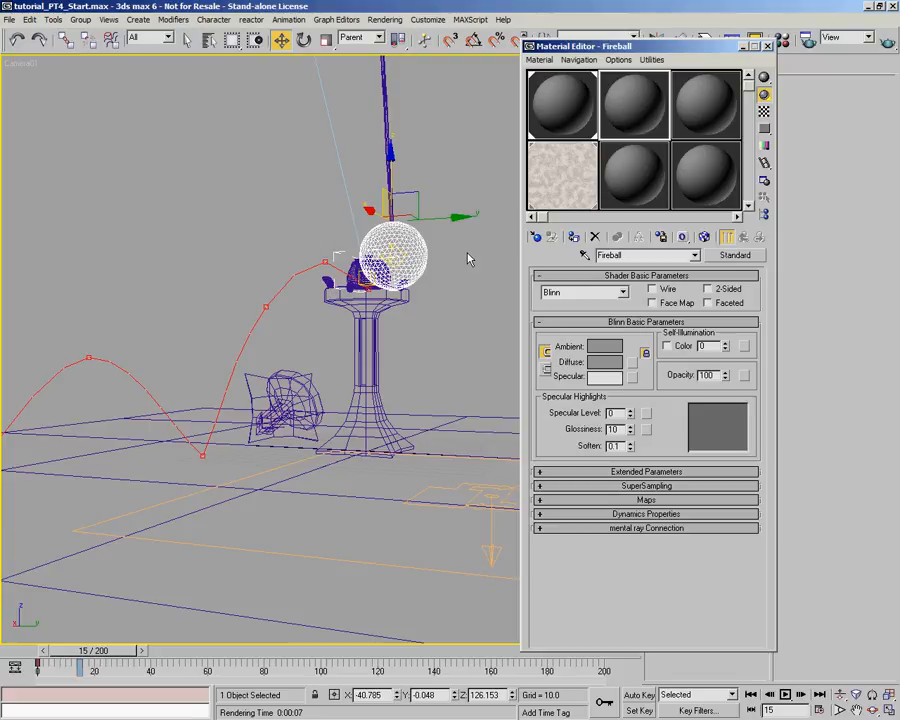
- Enable coloured self-illumination on the Fireball material and assign a Noise map to its Self-Illumination slot
left_click(647, 500)
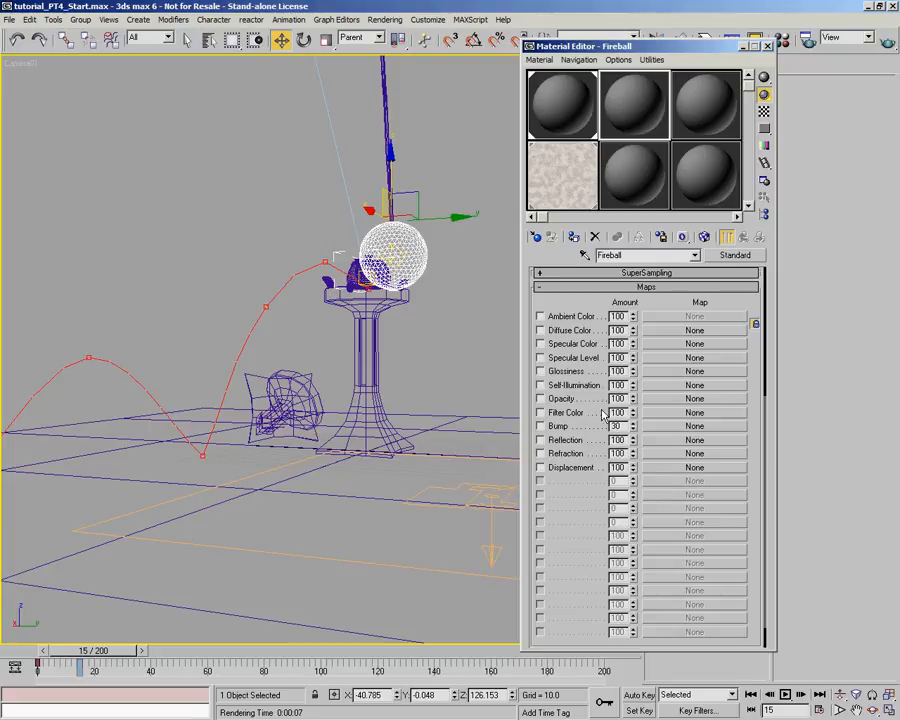
scroll(660, 365, "up", 5)
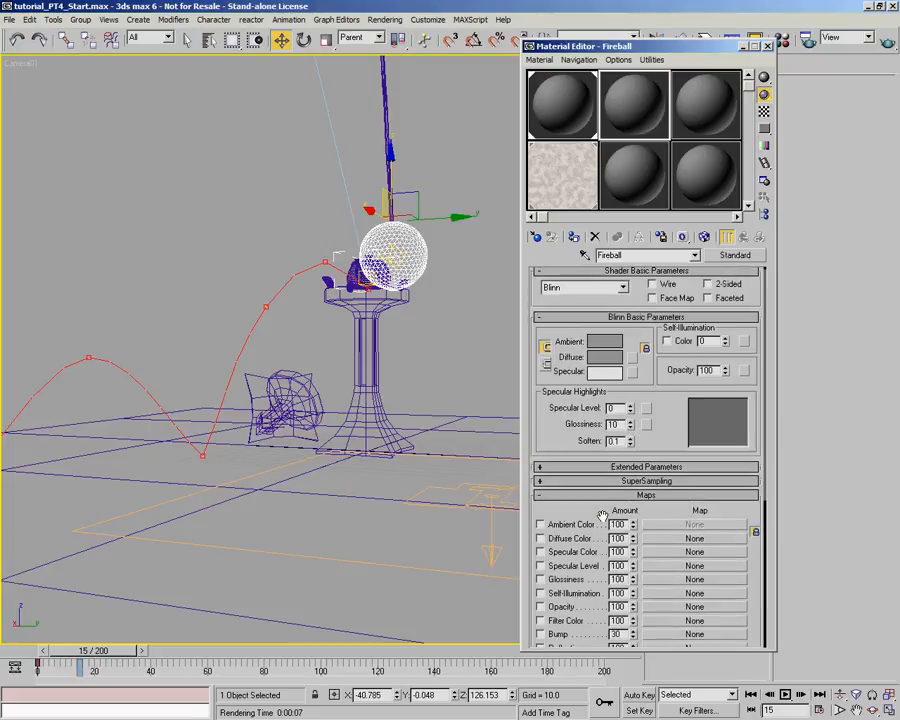
left_click(667, 341)
left_click_drag(680, 522, 680, 334)
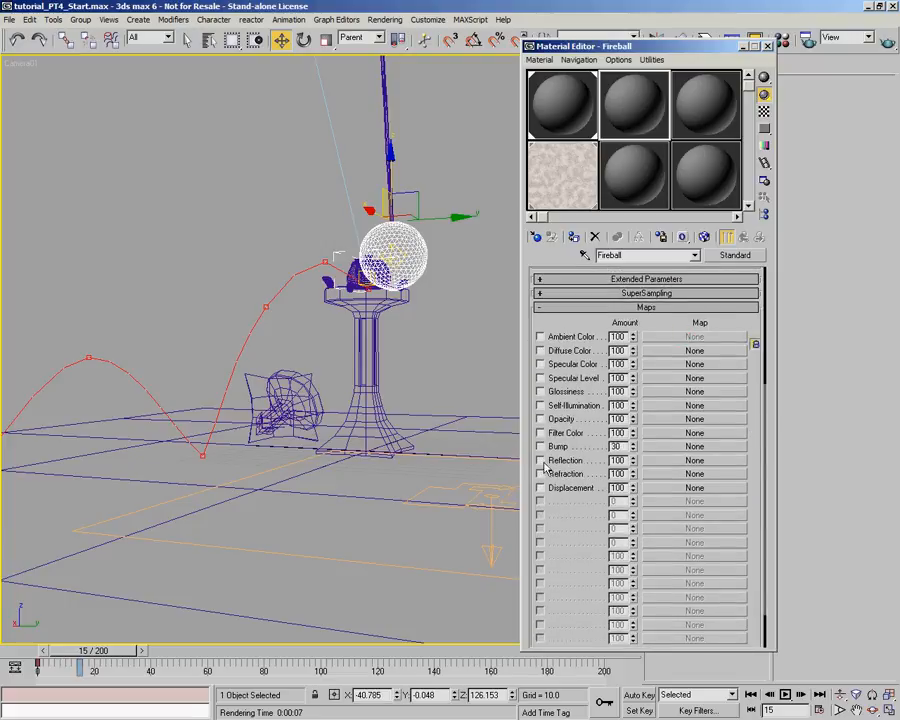
left_click(694, 405)
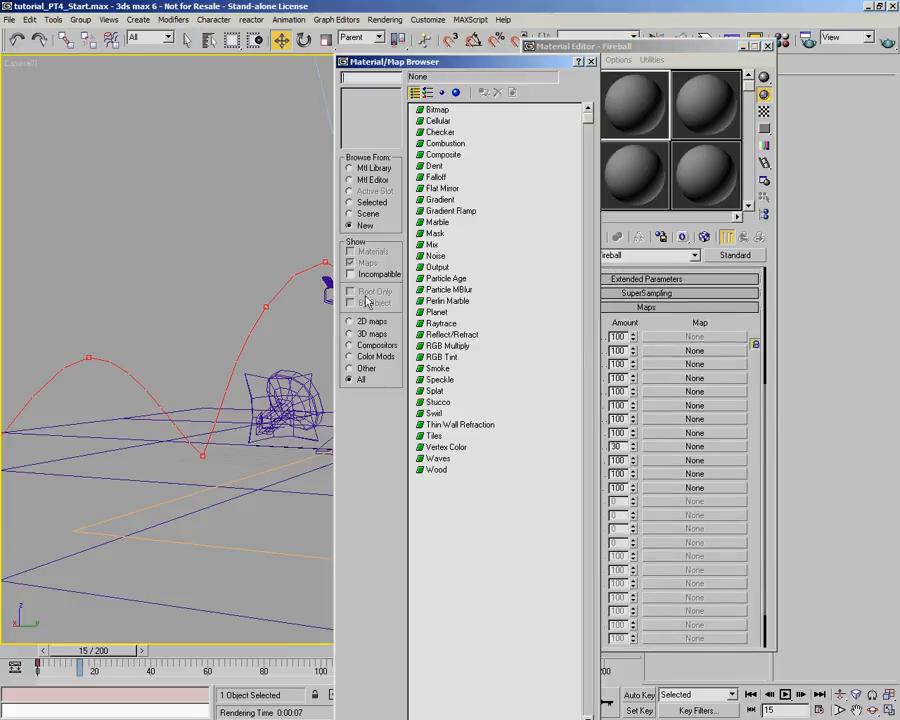
double_click(436, 256)
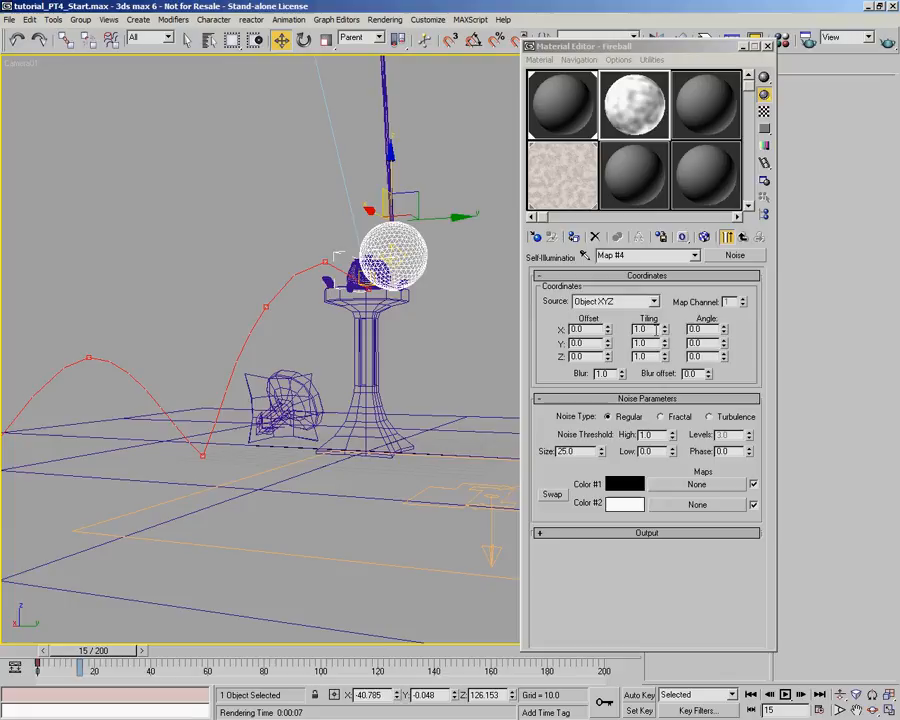
- Set the noise map's Color #1 to orange and Color #2 to yellow
left_click(625, 484)
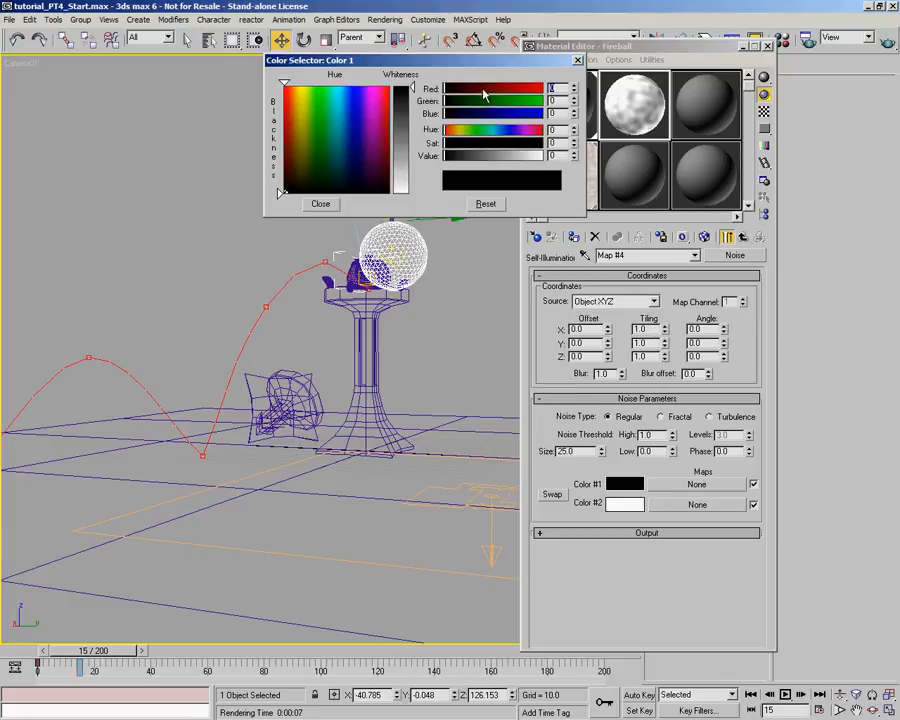
left_click_drag(573, 88, 570, 76)
mouse_move(492, 90)
left_mouse_down()
mouse_move(544, 93)
mouse_move(489, 104)
left_mouse_up()
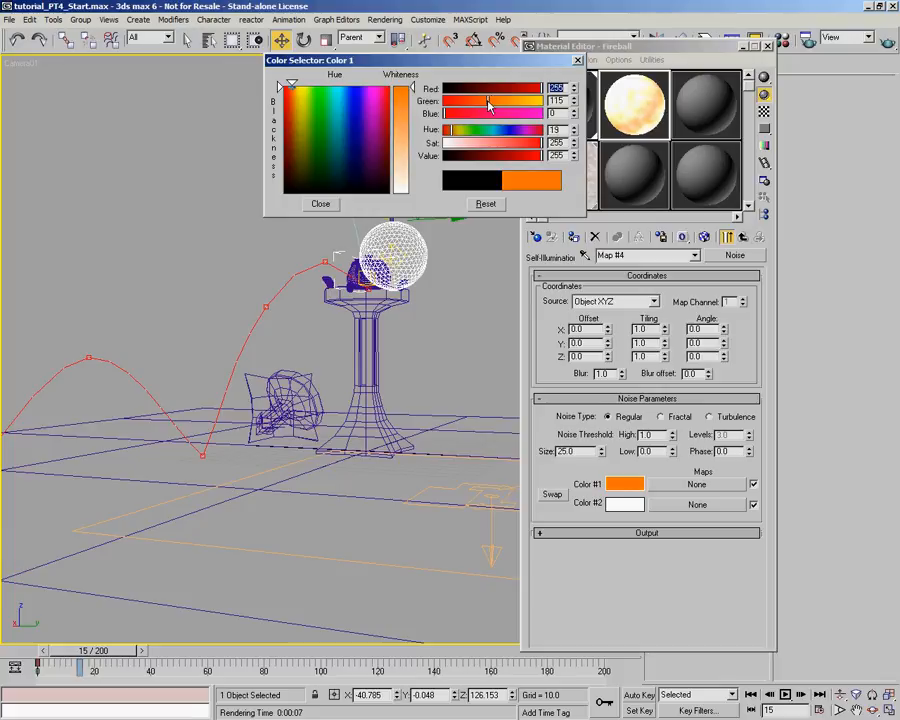
left_click(320, 203)
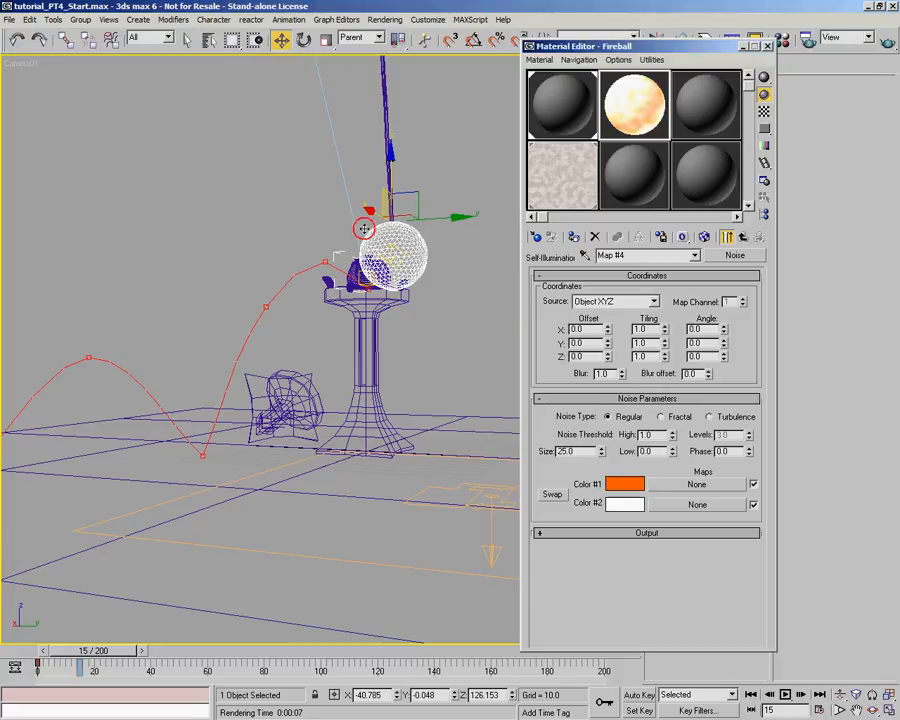
left_click(625, 504)
left_click_drag(541, 113, 497, 116)
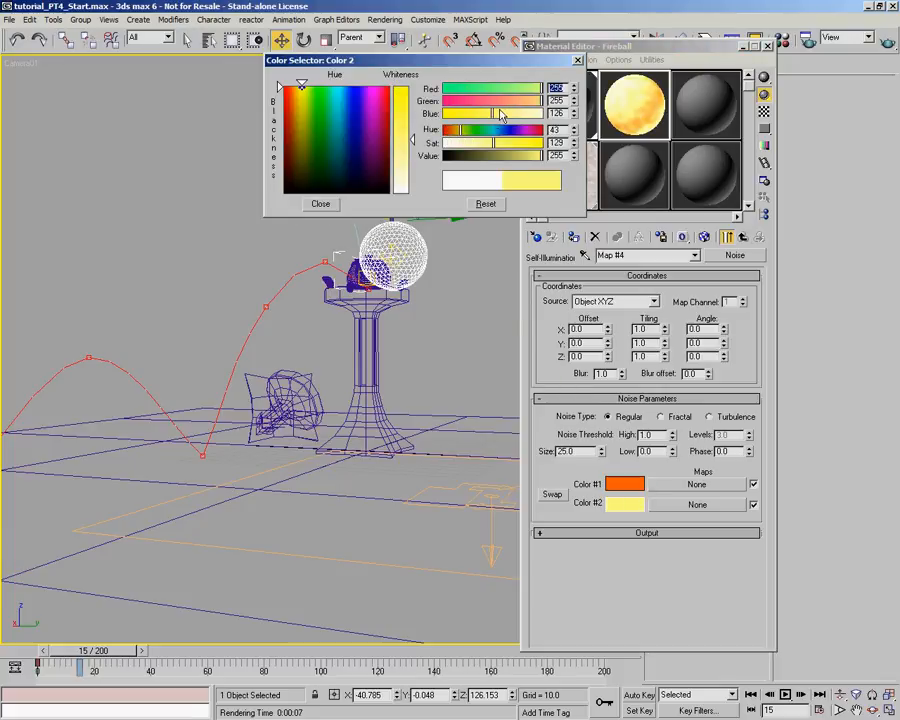
left_click(320, 203)
- Assign the Fireball material to the wrecking ball and render the Camera01 view at frame 15
left_click(454, 182)
left_click(413, 240)
left_click(574, 238)
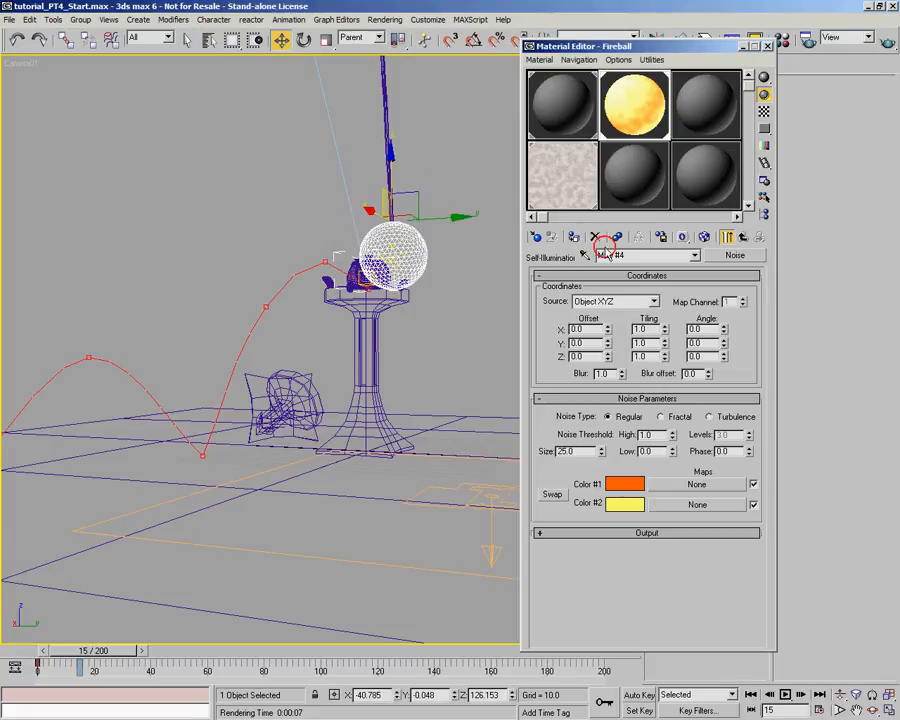
left_click(617, 38)
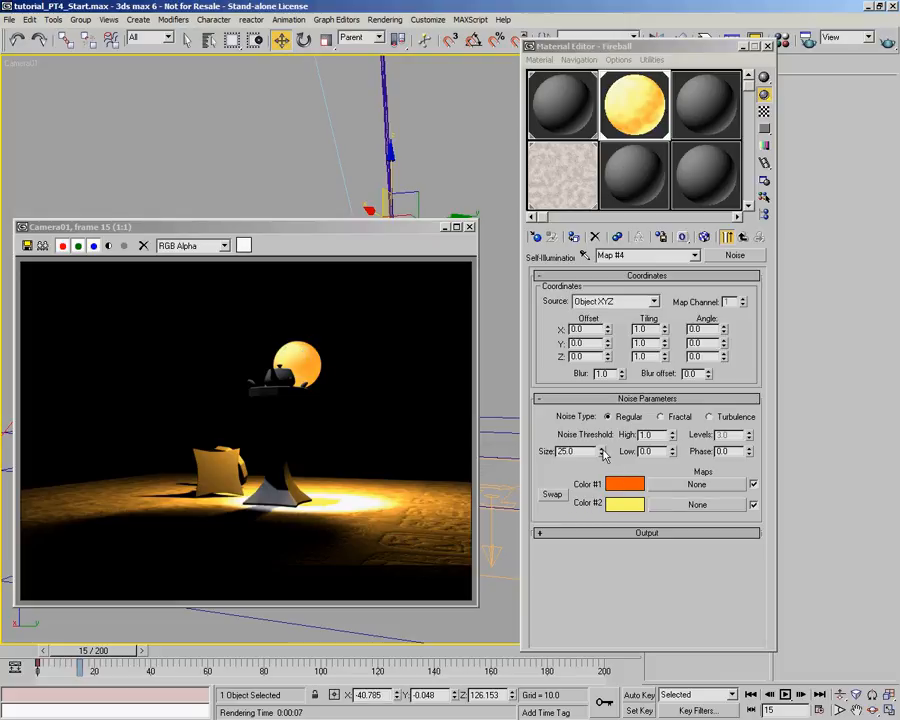
- Set the noise to Turbulence with Size 6.7 and High threshold 0.665, and render the Camera01 view again
left_click_drag(603, 459, 600, 650)
left_click(709, 416)
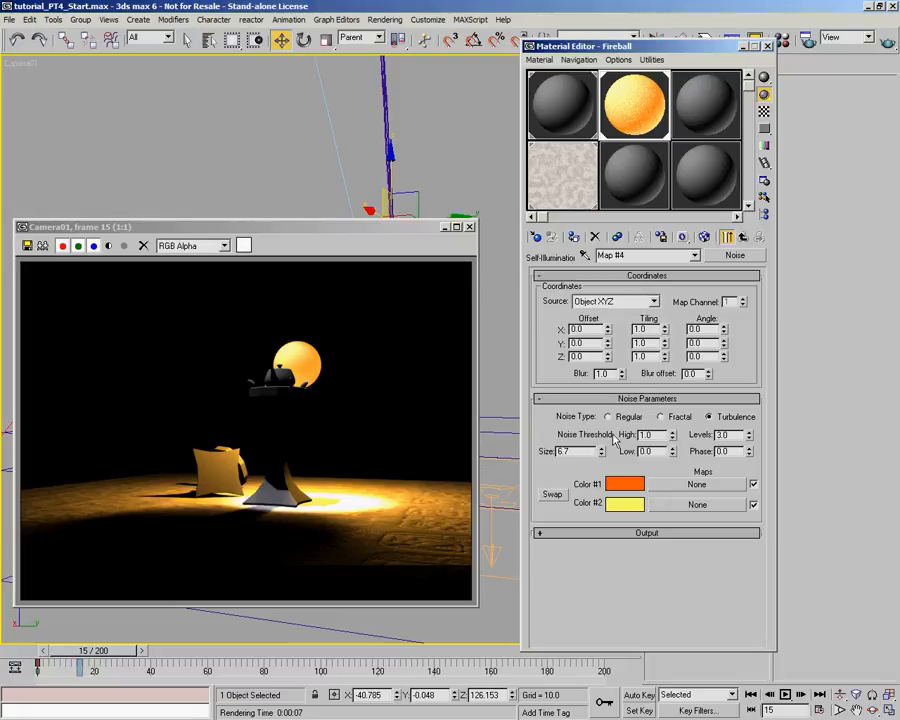
left_click_drag(673, 438, 676, 484)
left_click(886, 40)
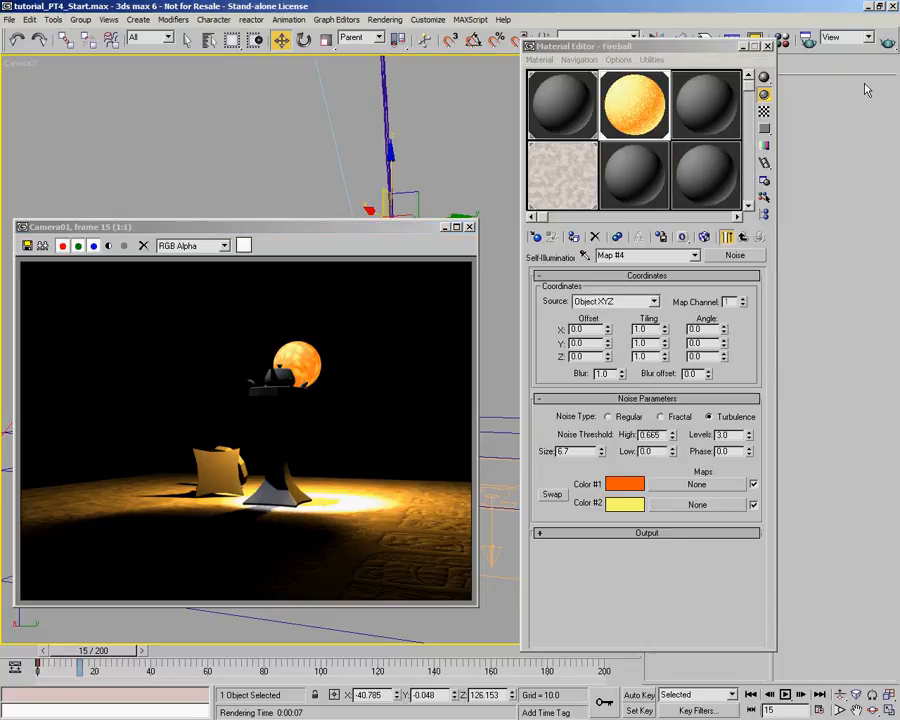
- Set the noise Size to 49.0, then try varying the Phase and reset it to 0.0
left_click(754, 47)
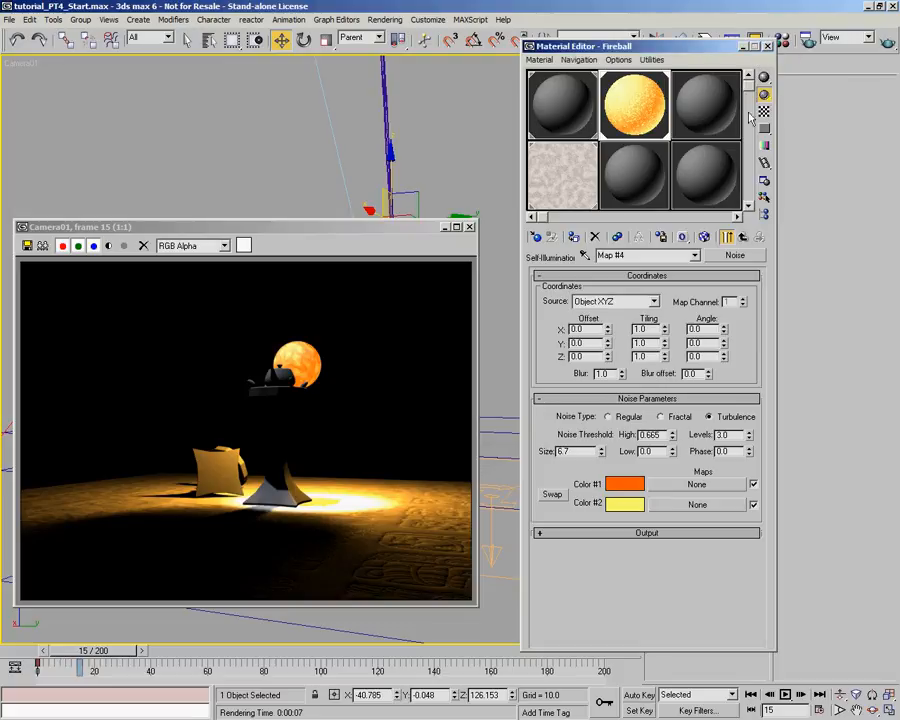
left_click(727, 236)
left_click_drag(602, 452, 618, 150)
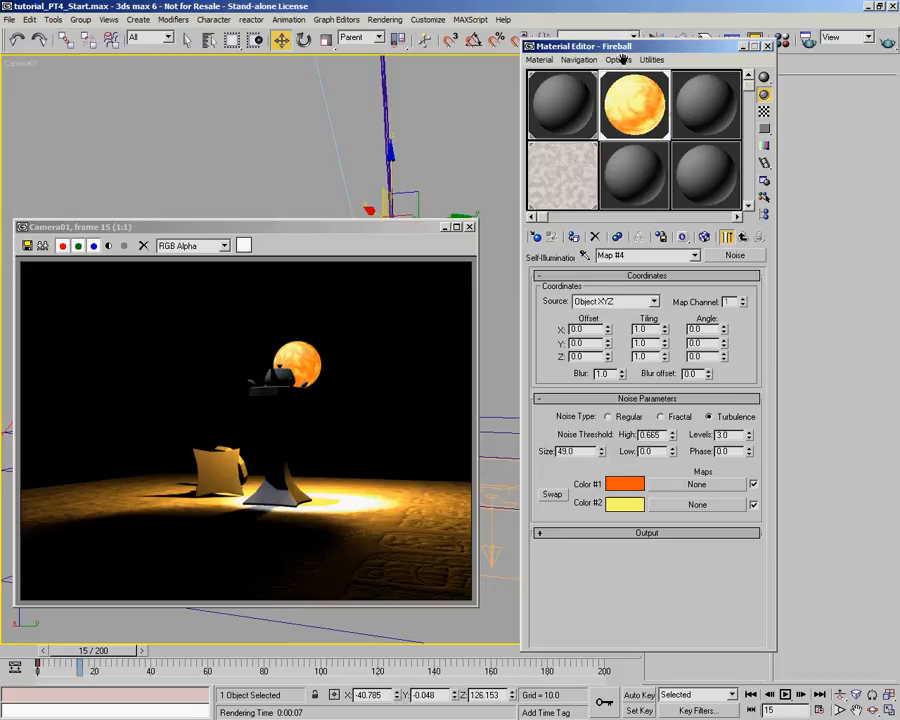
left_click_drag(749, 453, 756, 402)
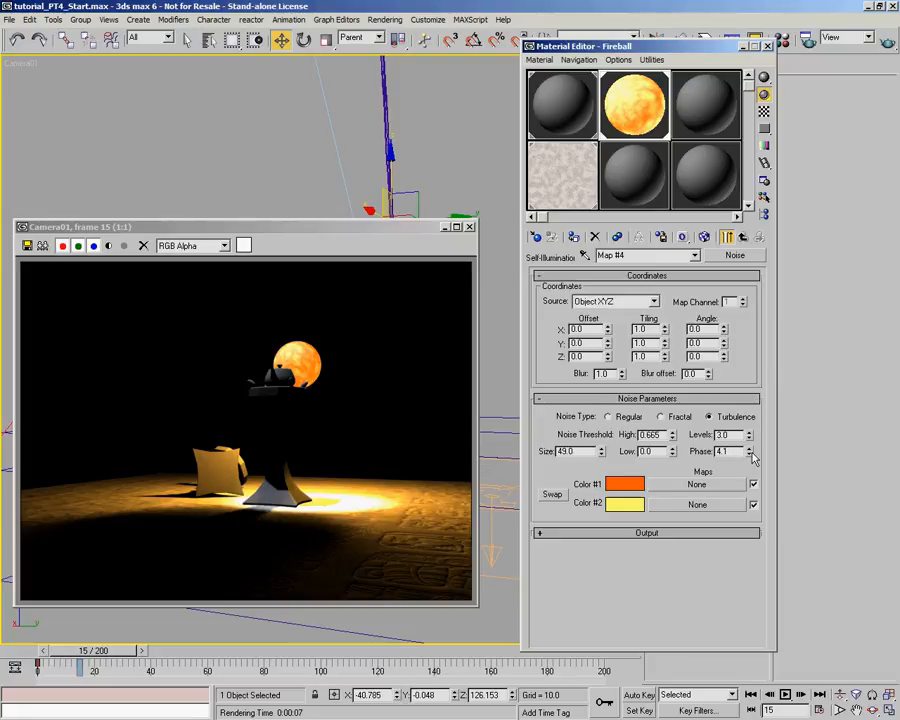
right_click(752, 452)
- Animate the noise Phase to 7.0 at frame 200 using Auto Key, and switch key recording off
left_click(546, 631)
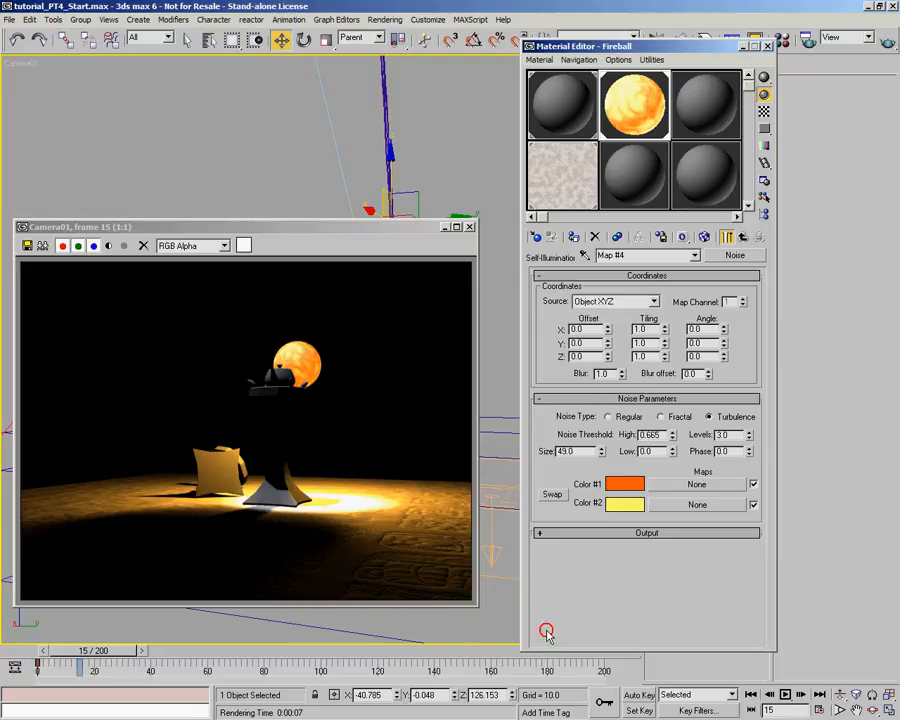
left_click_drag(548, 652, 543, 628)
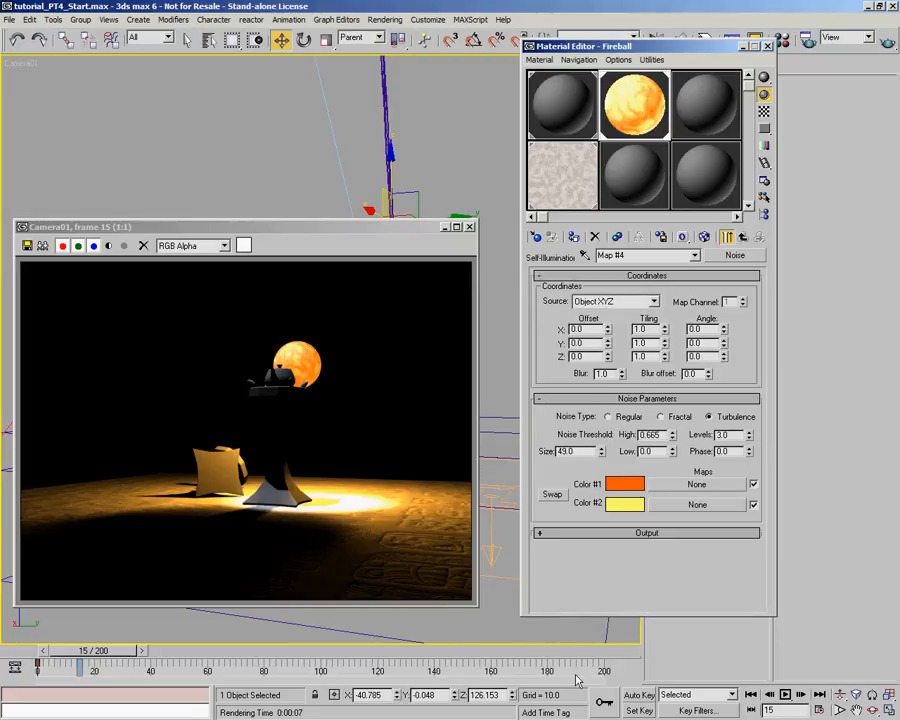
left_click(640, 694)
left_click_drag(93, 650, 613, 648)
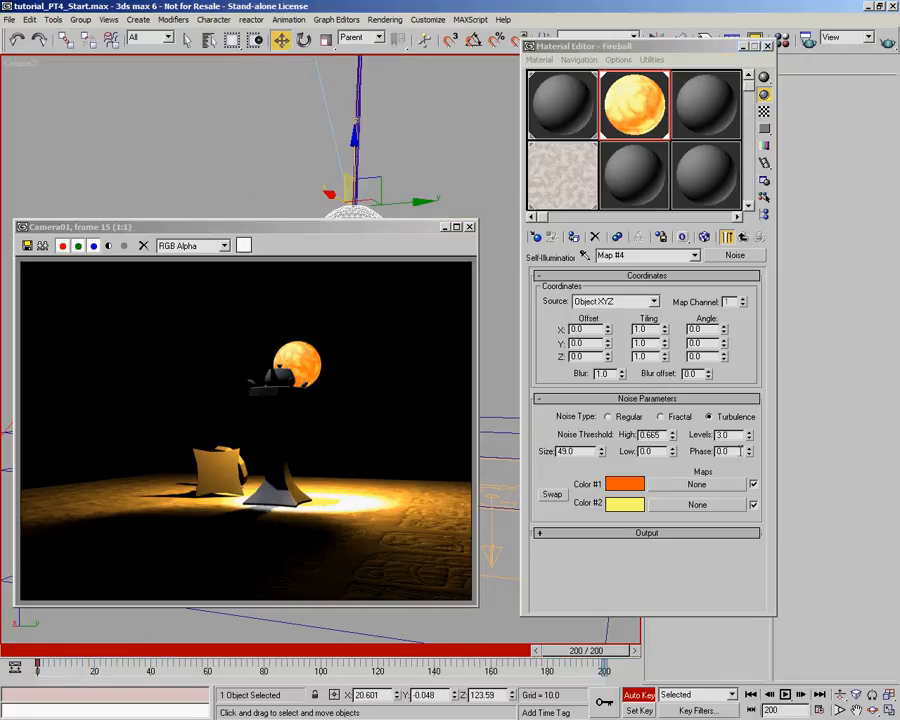
left_click_drag(735, 452, 642, 450)
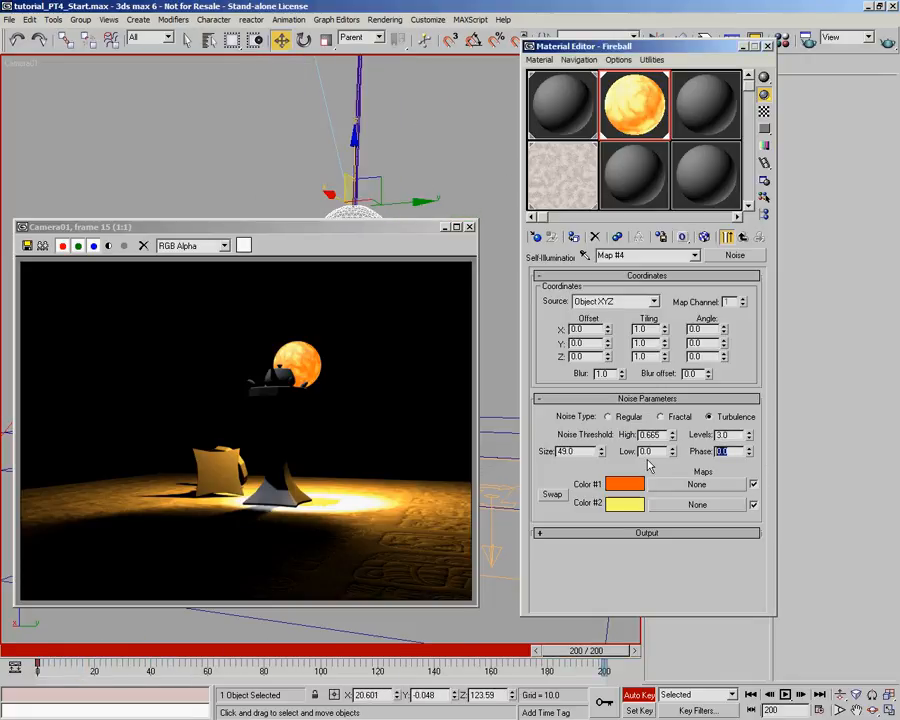
type("7")
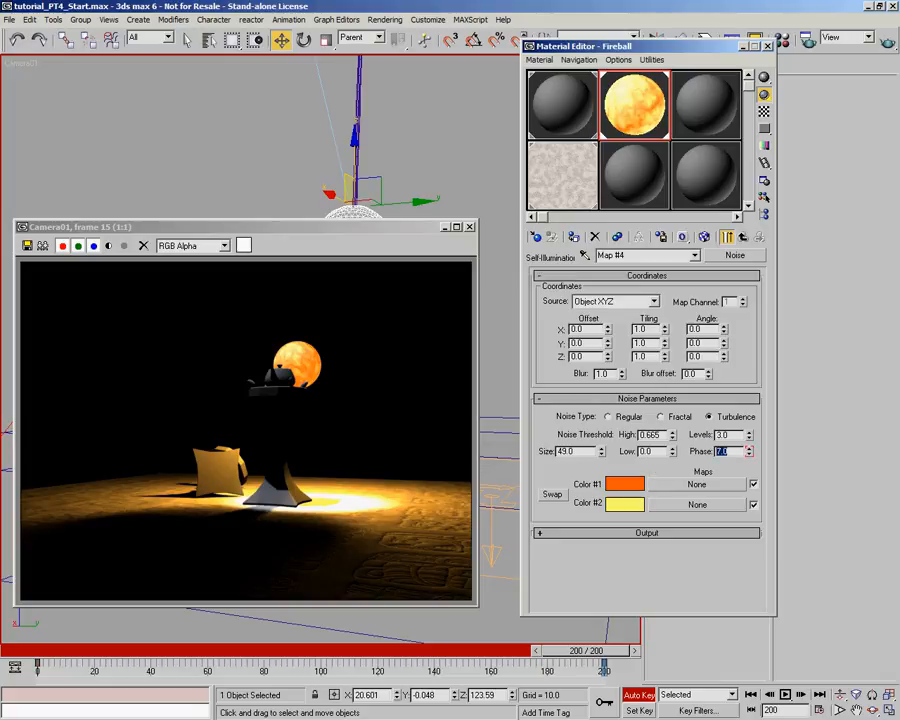
left_click(638, 694)
- Return to frame 0 and close the rendered frame window
left_click_drag(612, 651, 67, 676)
key("w")
key("w")
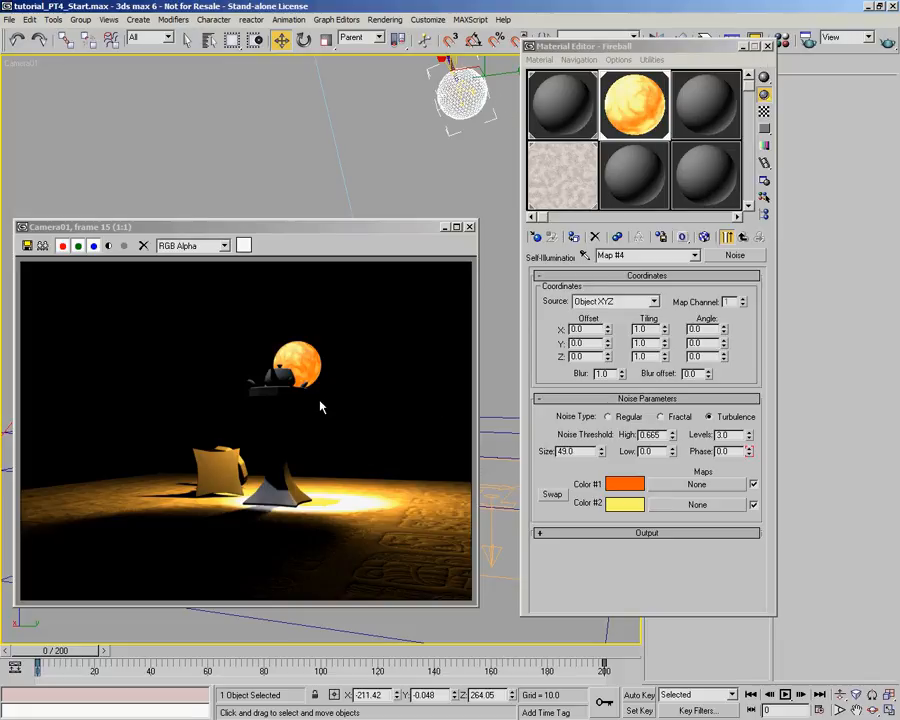
left_click(470, 227)
- Select SET_Plinth, SET_Plinth_P1, SET_Plinth_P2 and the four SET_PlinthDetail objects
left_click(364, 340)
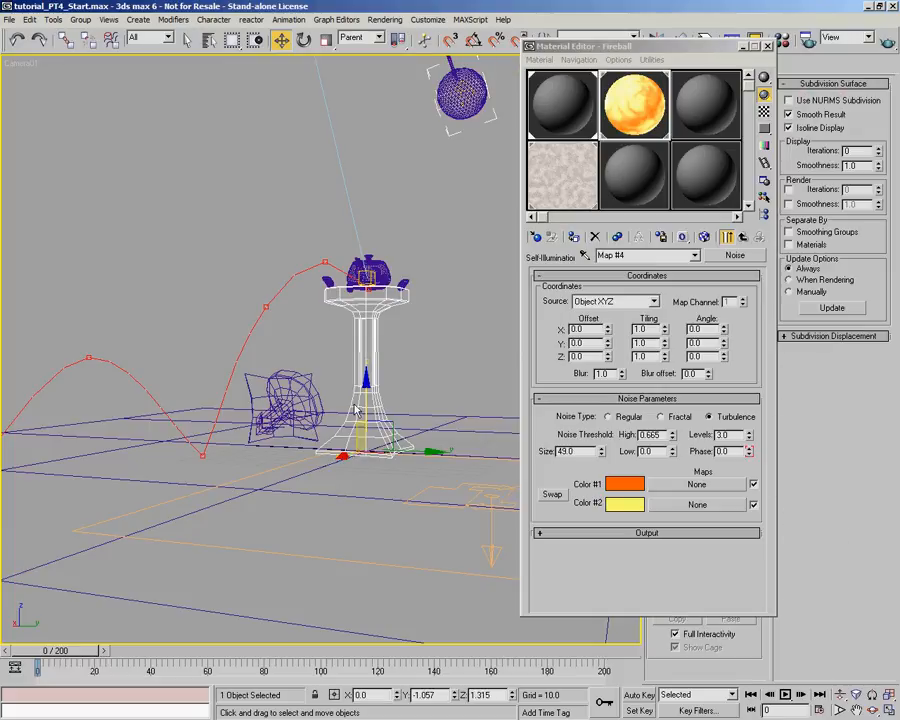
left_click(310, 372, "ctrl")
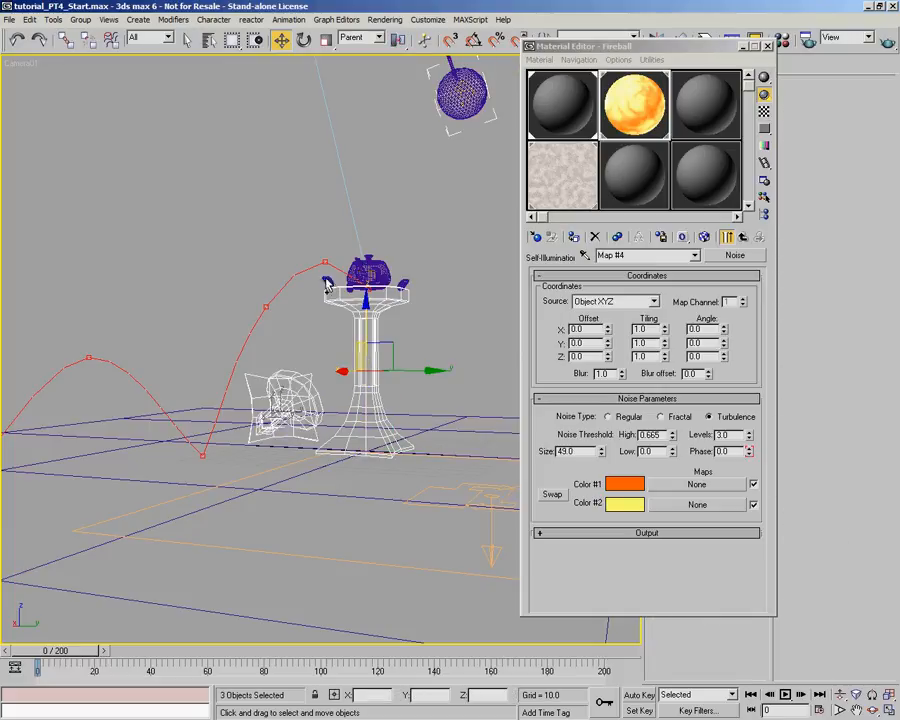
key("h")
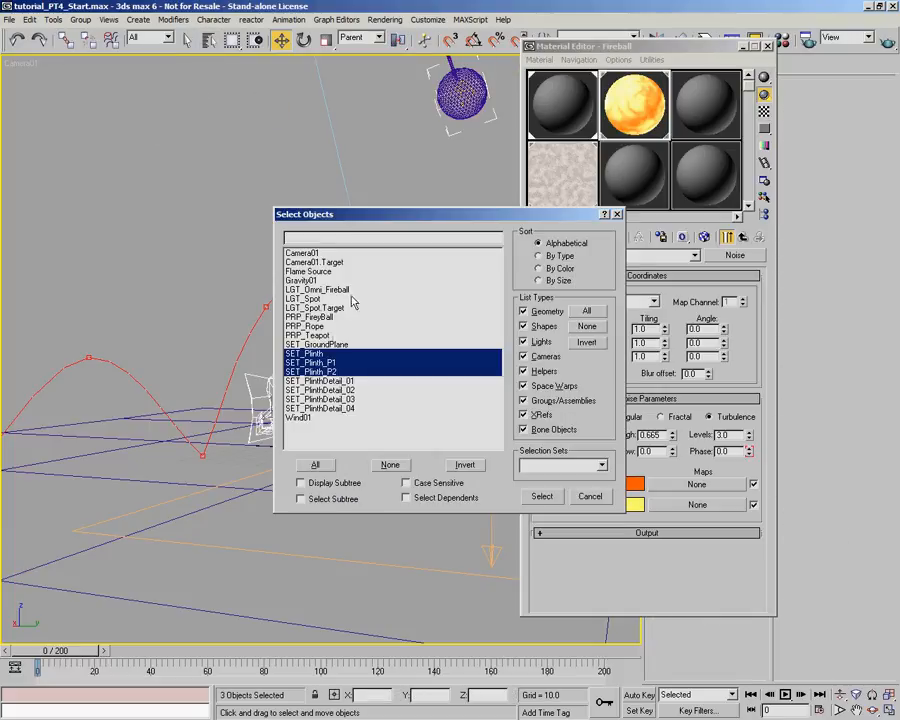
left_click(347, 410, "shift")
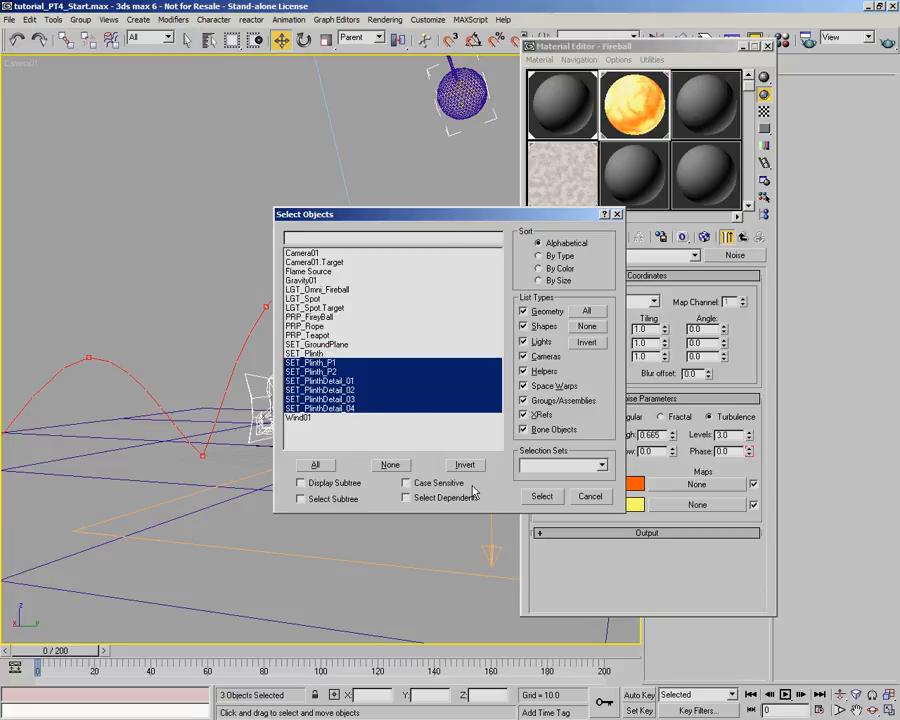
left_click(318, 354, "ctrl")
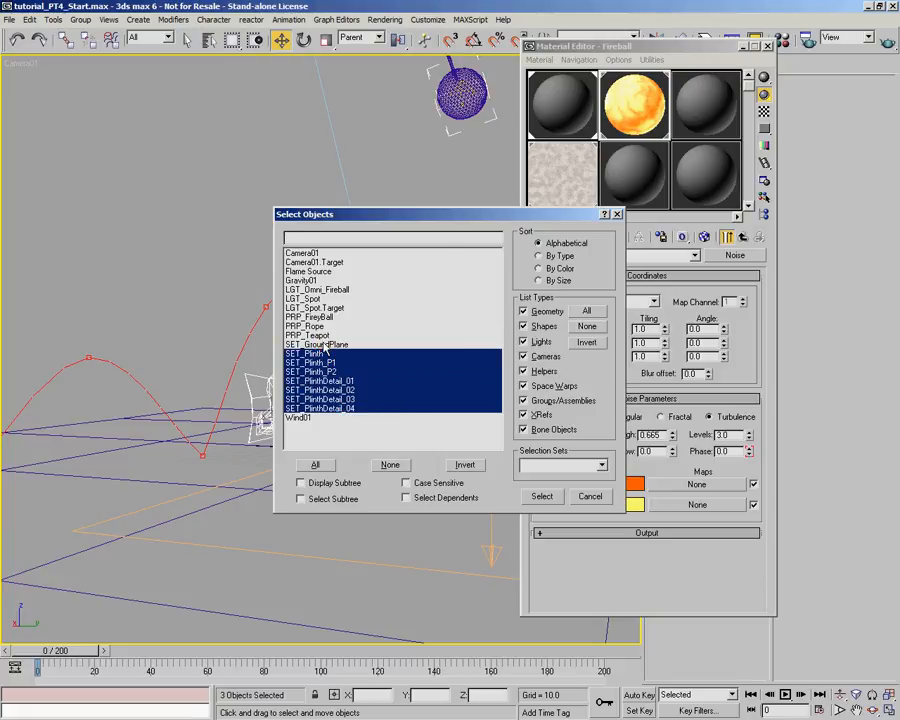
left_click(541, 497)
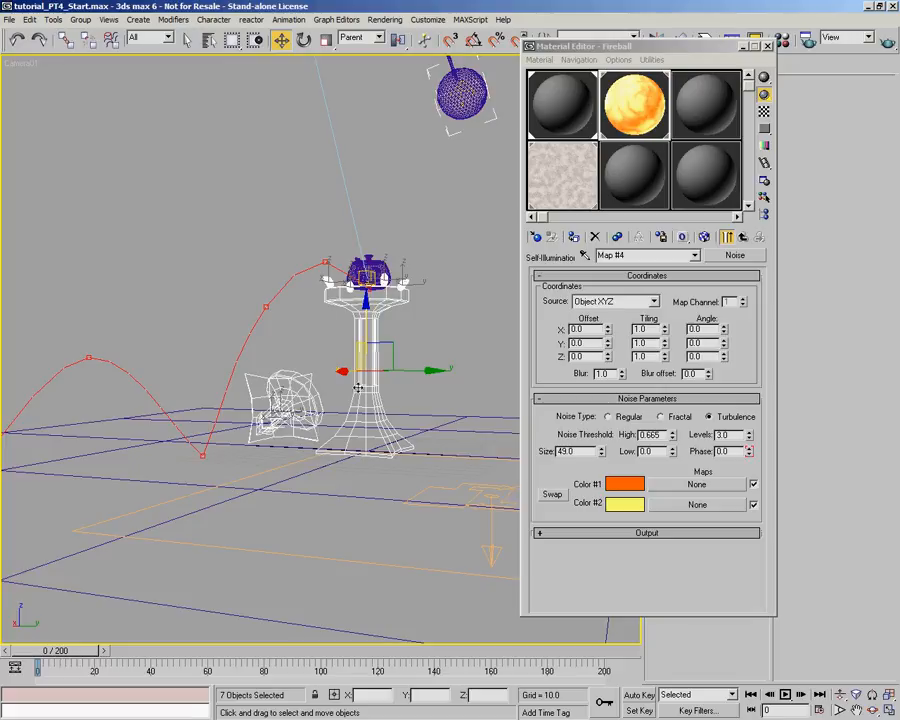
key("h")
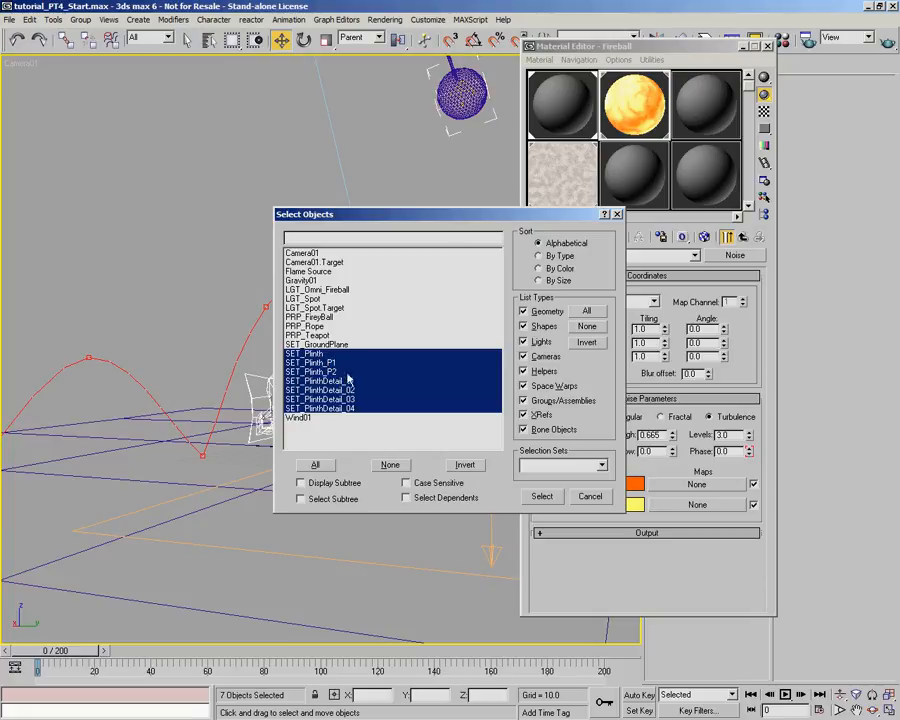
left_click(543, 497)
- Name an unused default material Plinth and assign it to the selected plinth objects
left_click(618, 184)
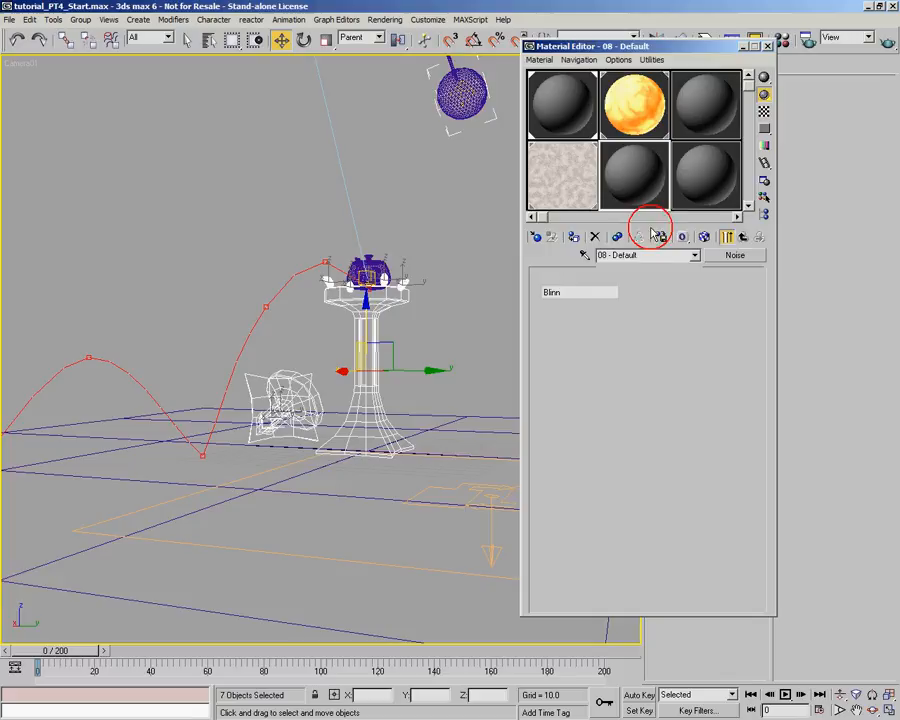
left_click(603, 255)
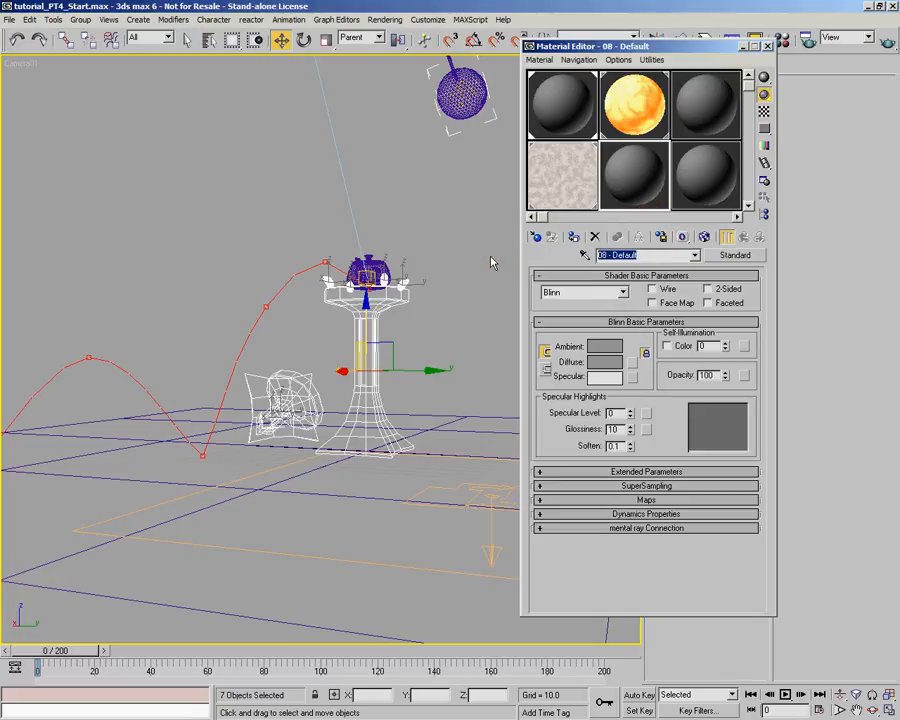
type("Plinth")
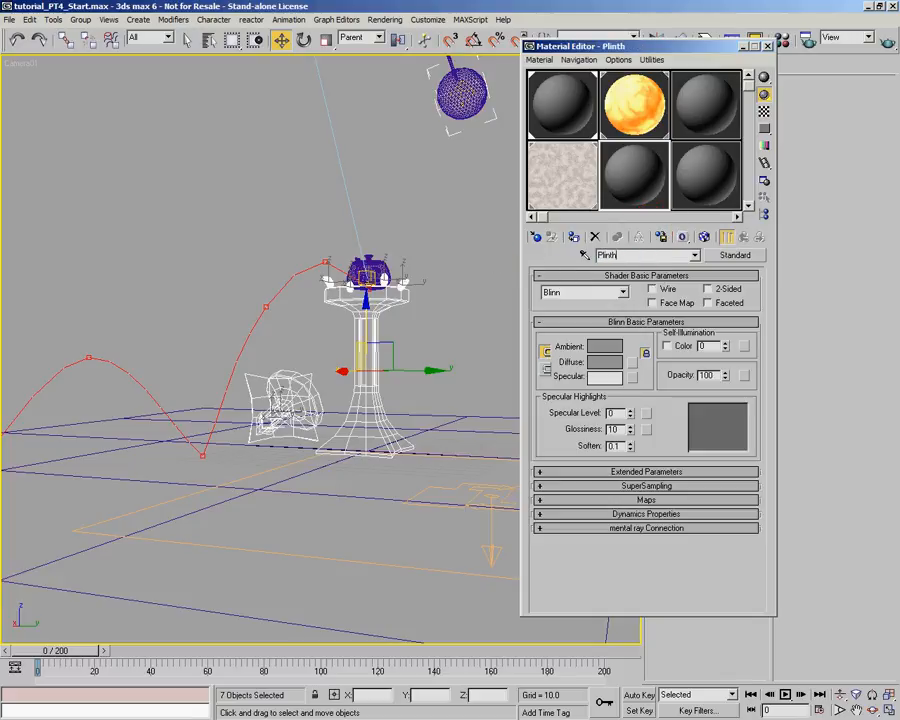
left_click(574, 238)
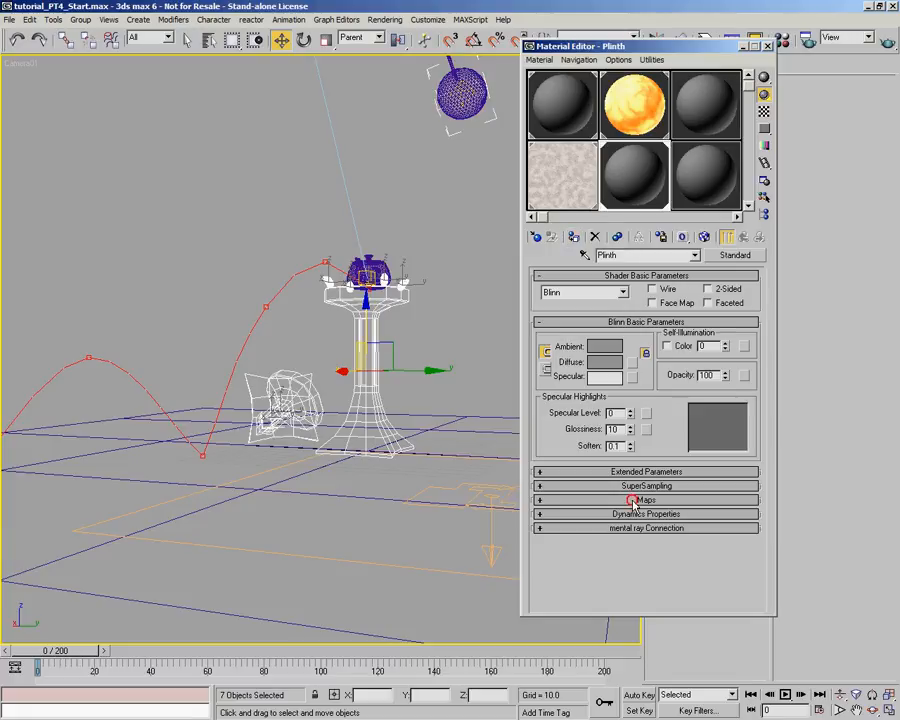
- Rearrange the Plinth material's rollouts, placing Maps first and Shader Basic Parameters below Dynamics Properties
left_click_drag(633, 505, 697, 290)
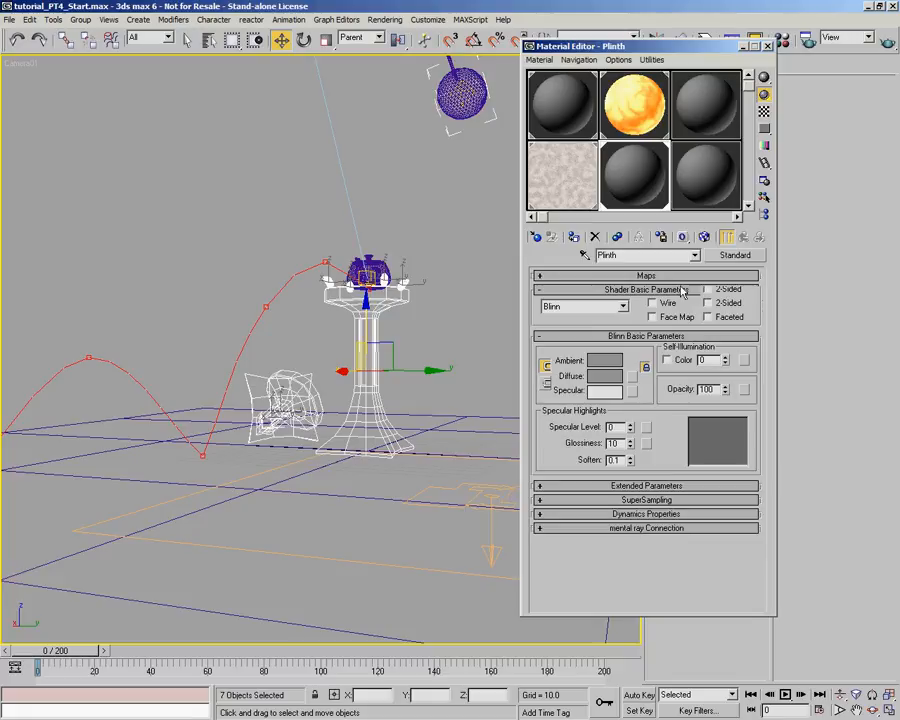
left_click_drag(680, 291, 695, 485)
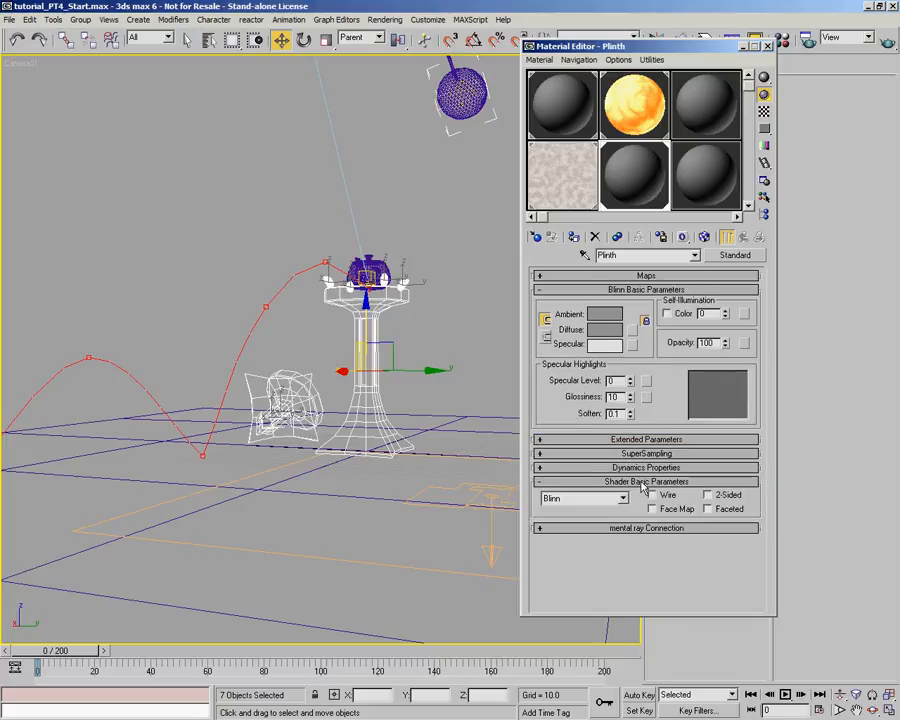
left_click_drag(645, 487, 692, 52)
- Rename the Aztec Glyphs diffuse Mix map as Sandstone Diffuse and place an instance of it in the unused sample slot beside the fireball
left_click(565, 168)
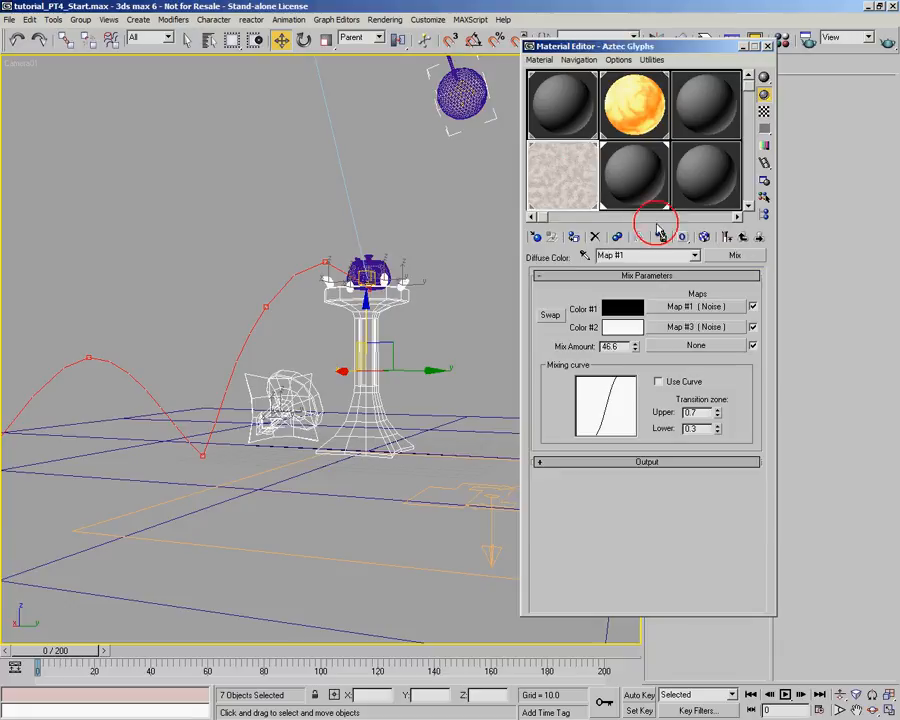
left_click(745, 236)
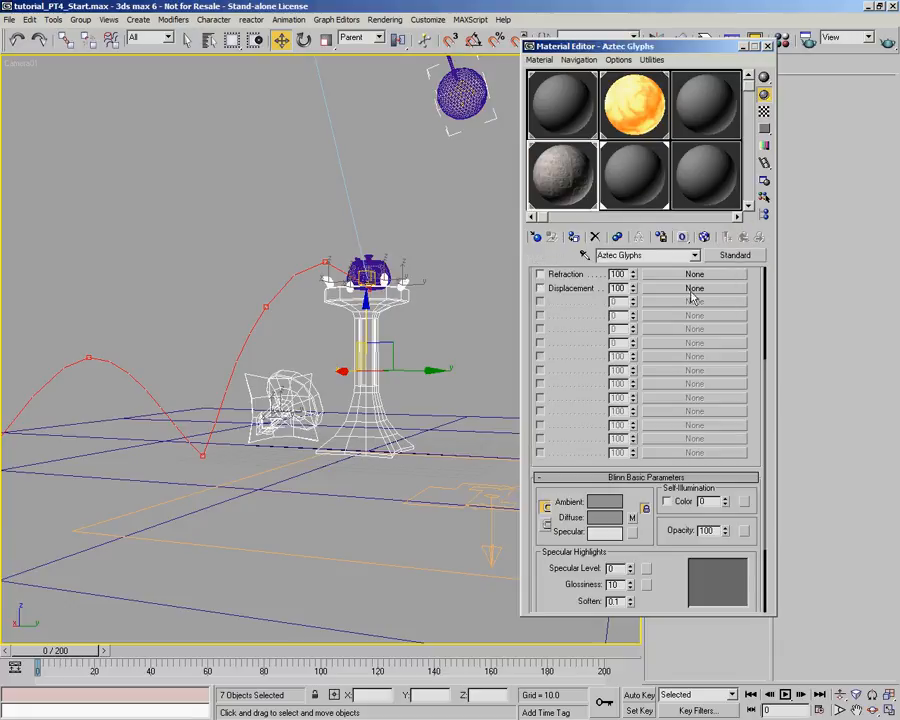
scroll(614, 453, "up", 5)
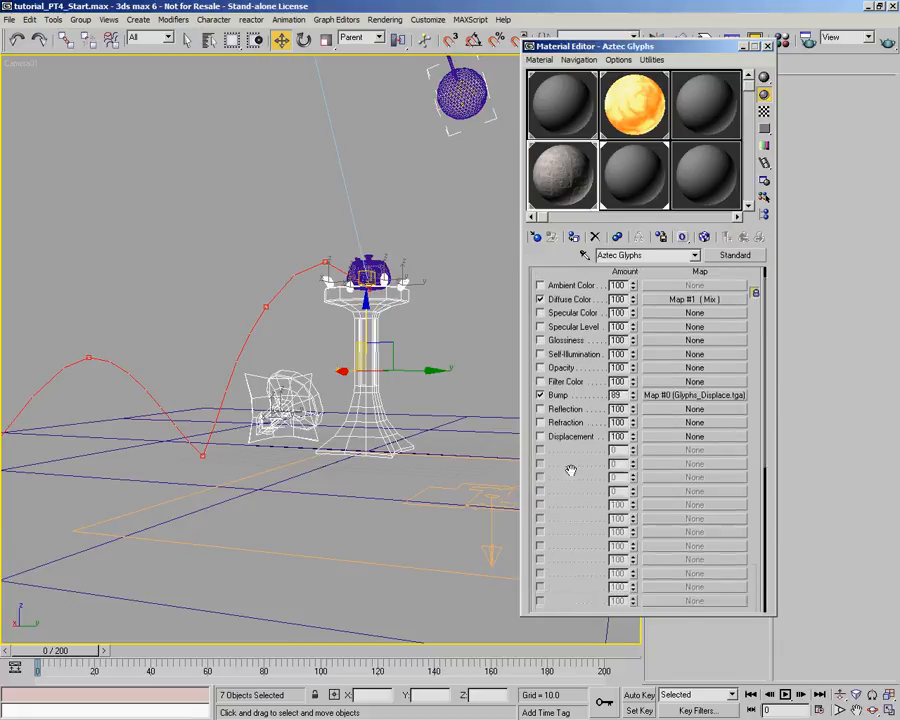
left_click(636, 172)
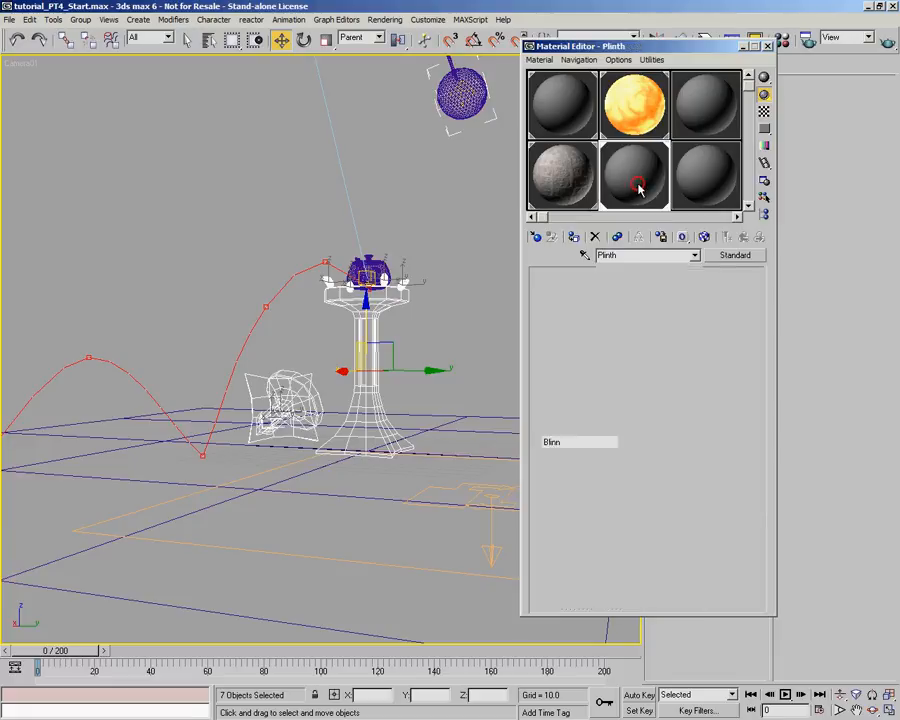
left_click(572, 176)
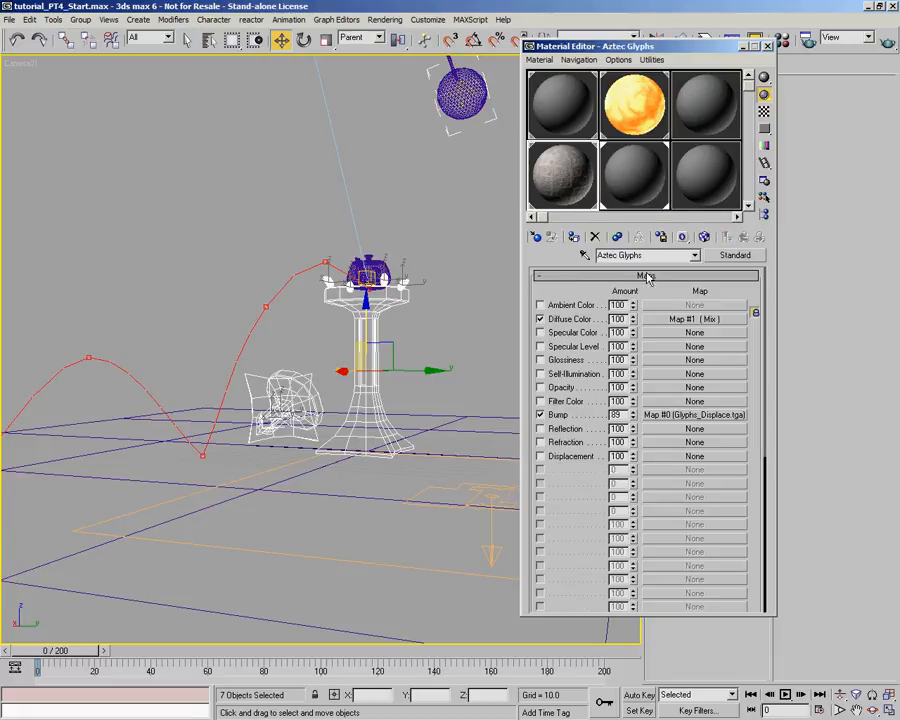
left_click(669, 320)
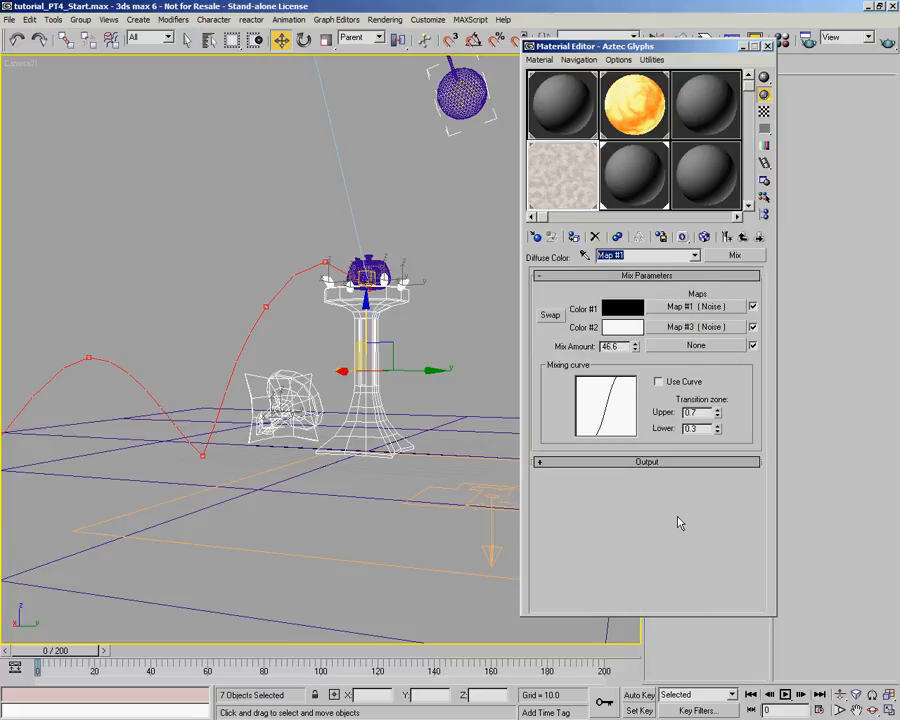
type("Sandstone Diffuse")
left_click(743, 238)
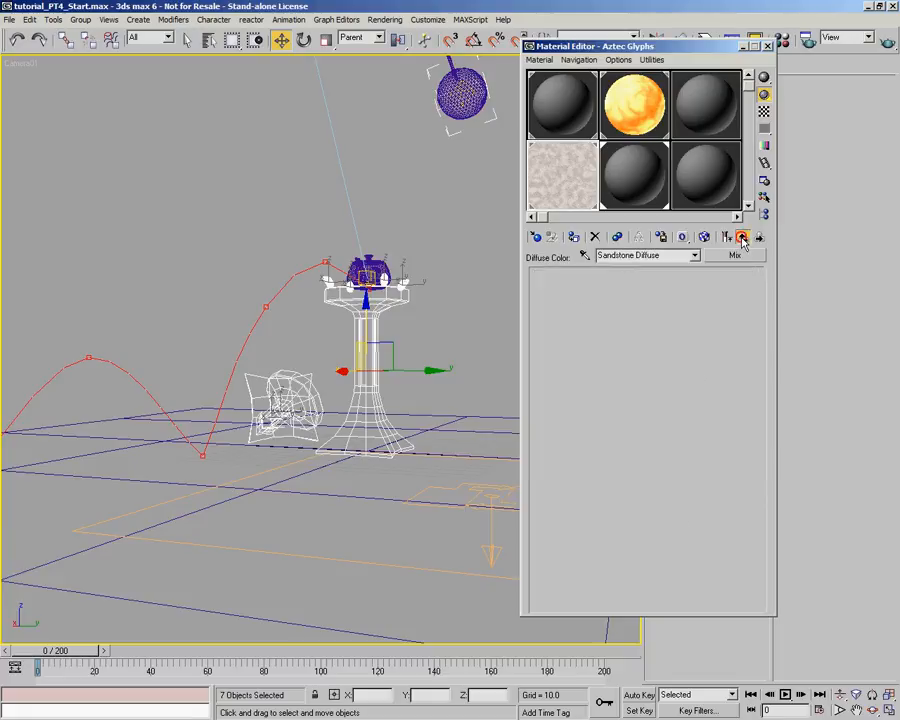
left_click_drag(694, 318, 694, 305)
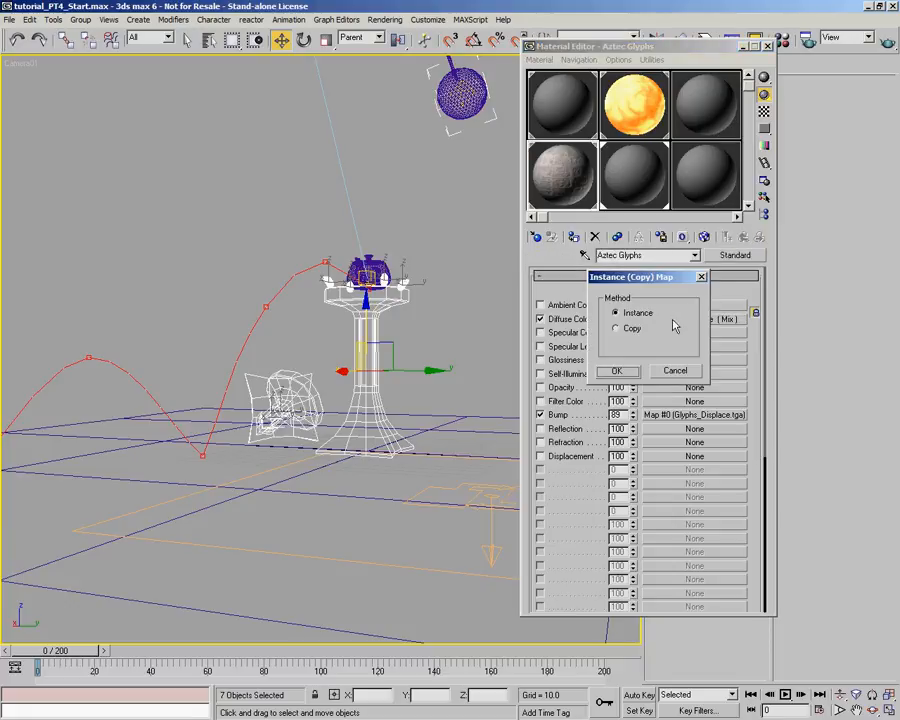
left_click(623, 369)
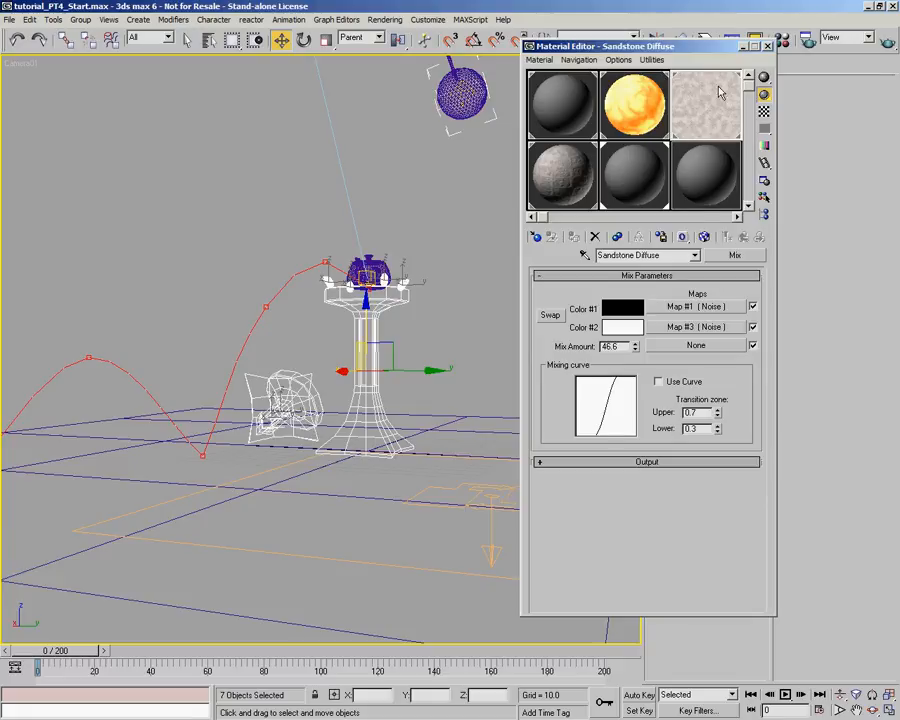
- Restore the Plinth material's rollout order, with Maps below SuperSampling and Shader Basic Parameters first
left_click(649, 166)
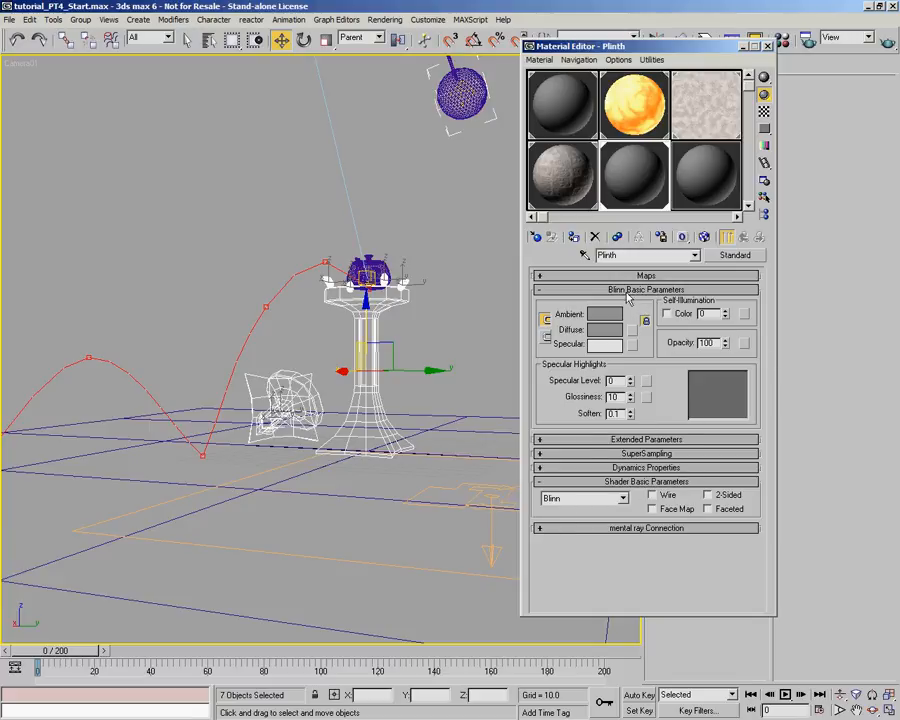
left_click_drag(647, 276, 700, 469)
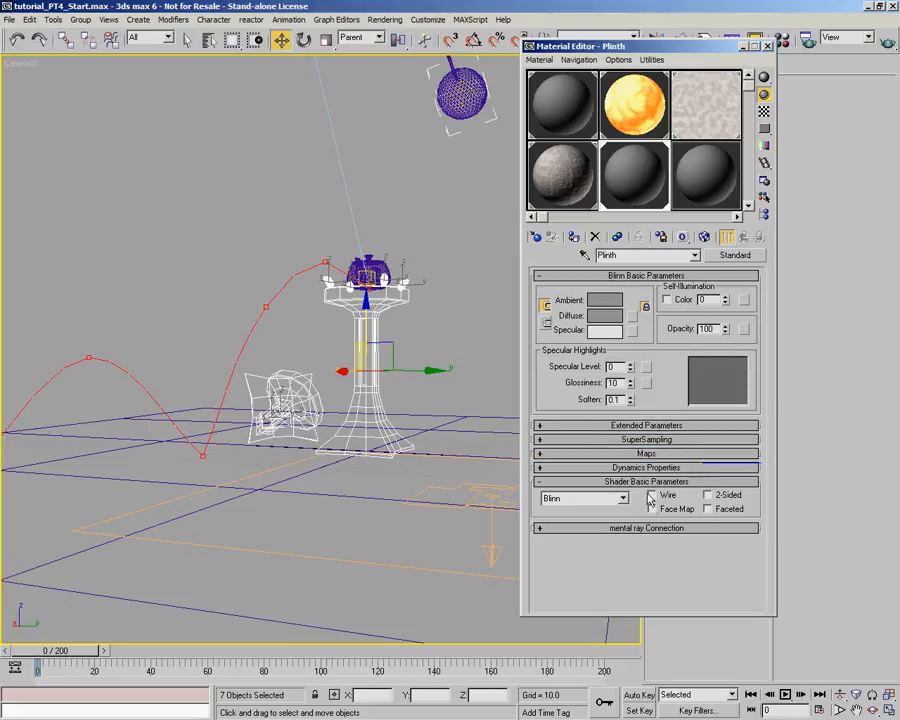
left_click_drag(648, 487, 693, 287)
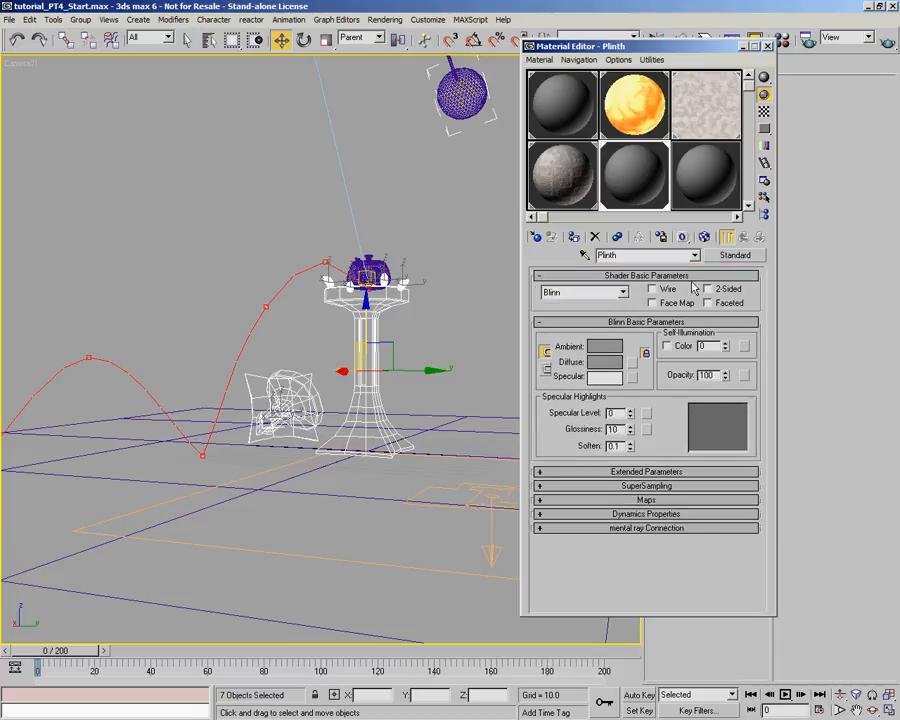
- Instance the Sandstone Diffuse map into the Plinth material's Diffuse Color channel
left_click(646, 499)
left_click_drag(712, 136, 695, 316)
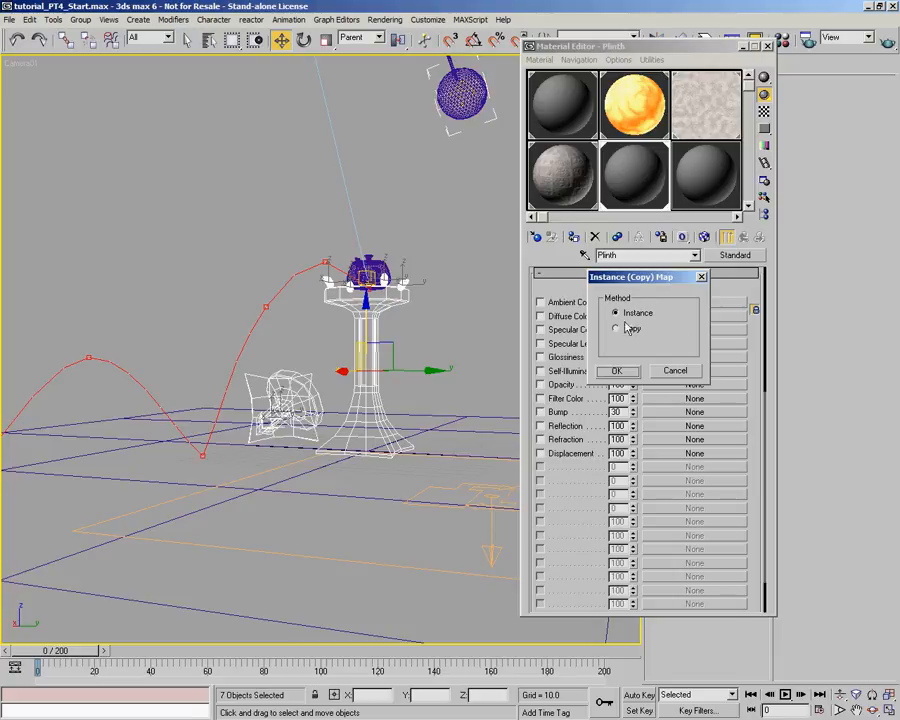
left_click(617, 370)
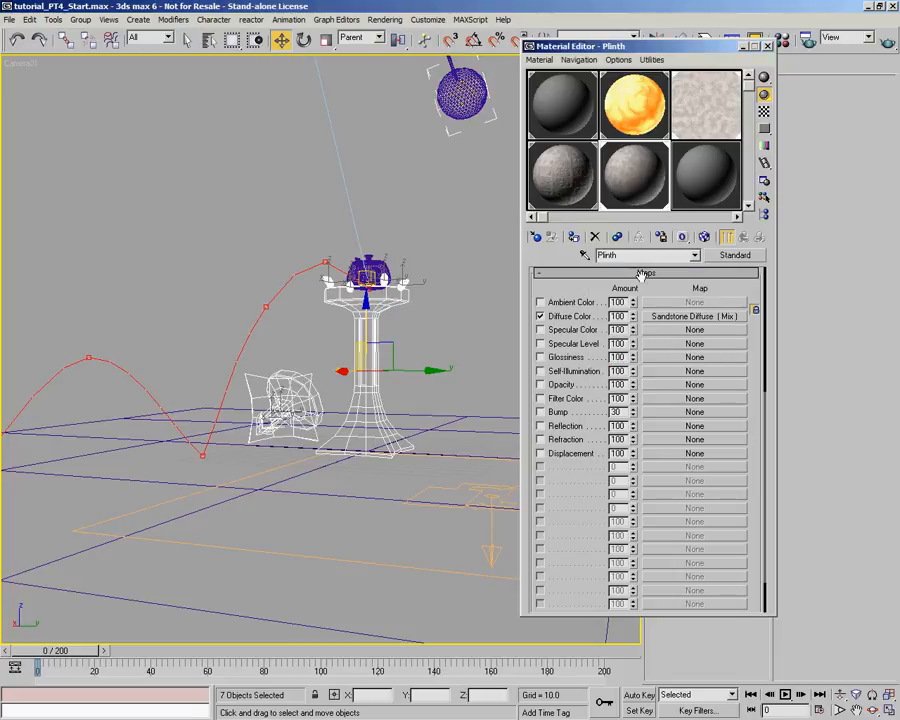
- Add a Fractal Noise map to the Plinth's Bump channel with Size 2.7, High threshold 0.765 and Low threshold 0.33
scroll(646, 290, "up", 3)
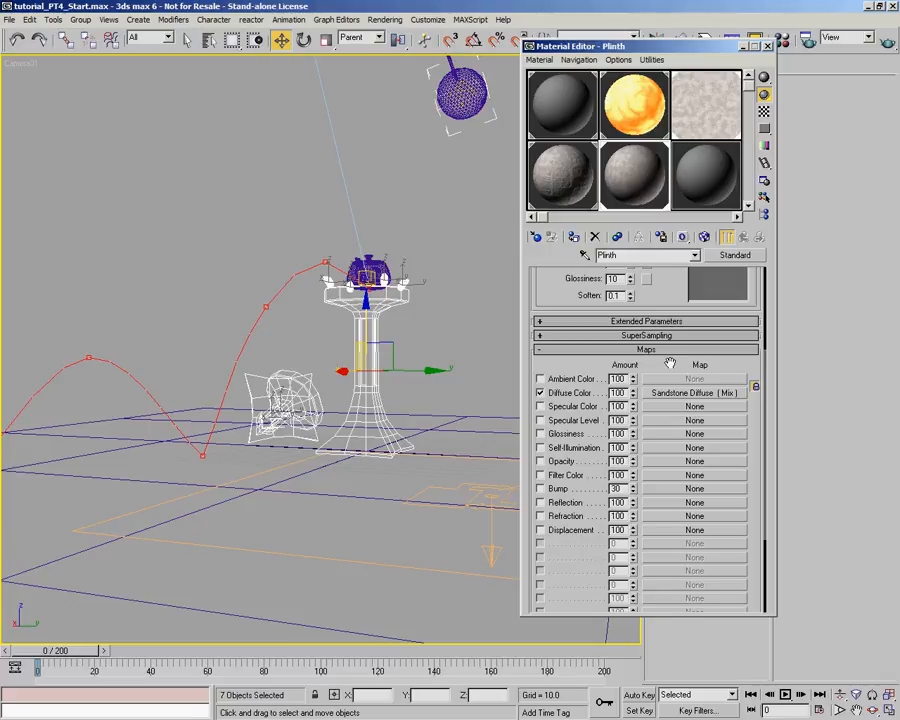
left_click(540, 488)
left_click(664, 488)
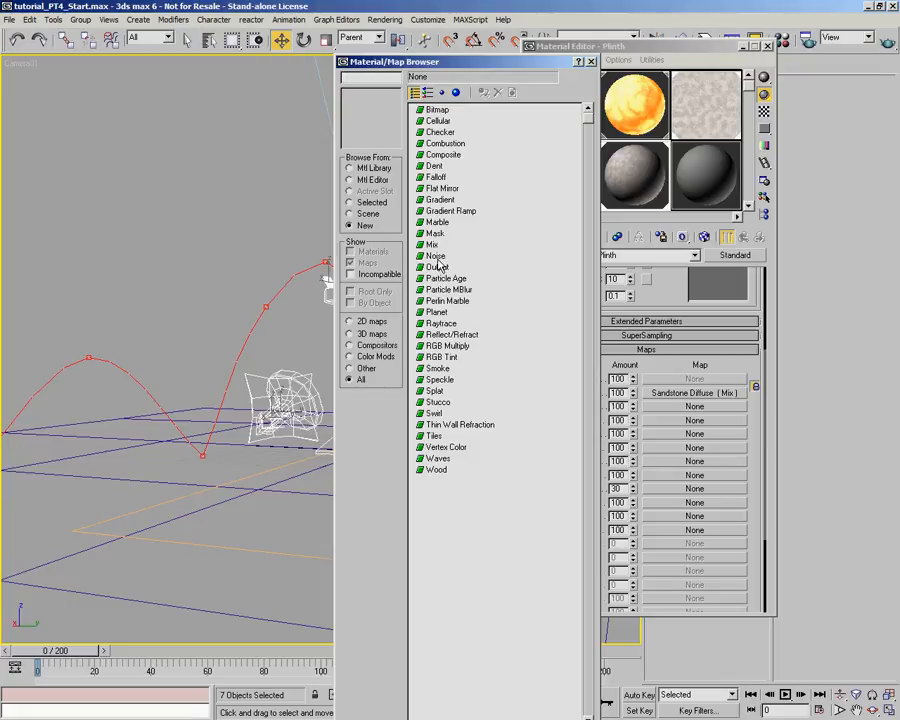
double_click(437, 263)
left_click_drag(673, 435, 682, 402)
left_click_drag(602, 451, 601, 614)
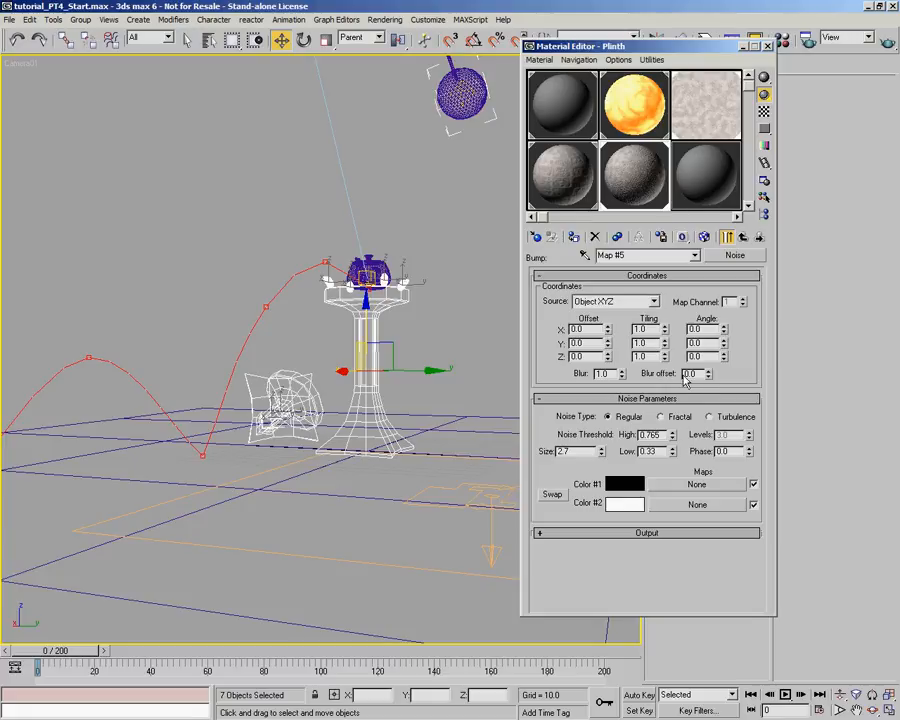
left_click(672, 418)
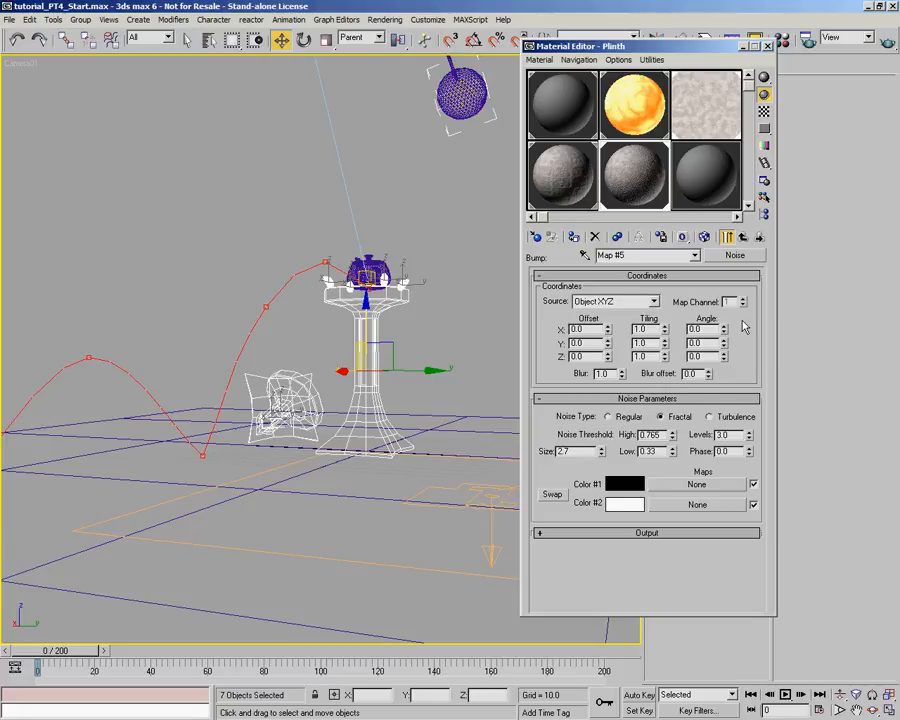
- Replace the Plinth's bump Noise with a Mix map, keeping the old map as a sub-map
left_click(736, 256)
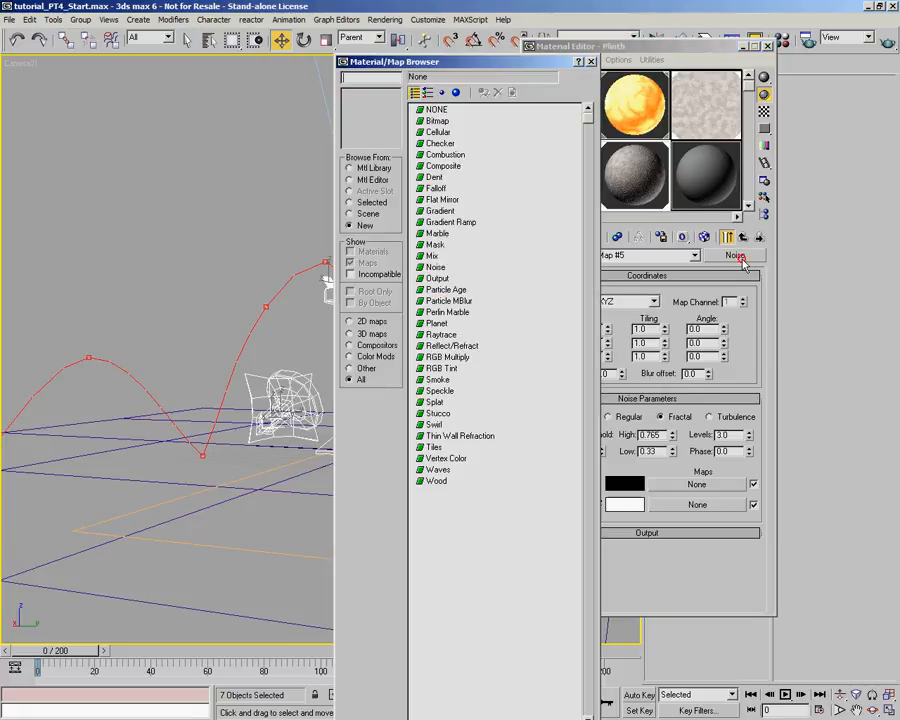
left_click(433, 256)
double_click(434, 257)
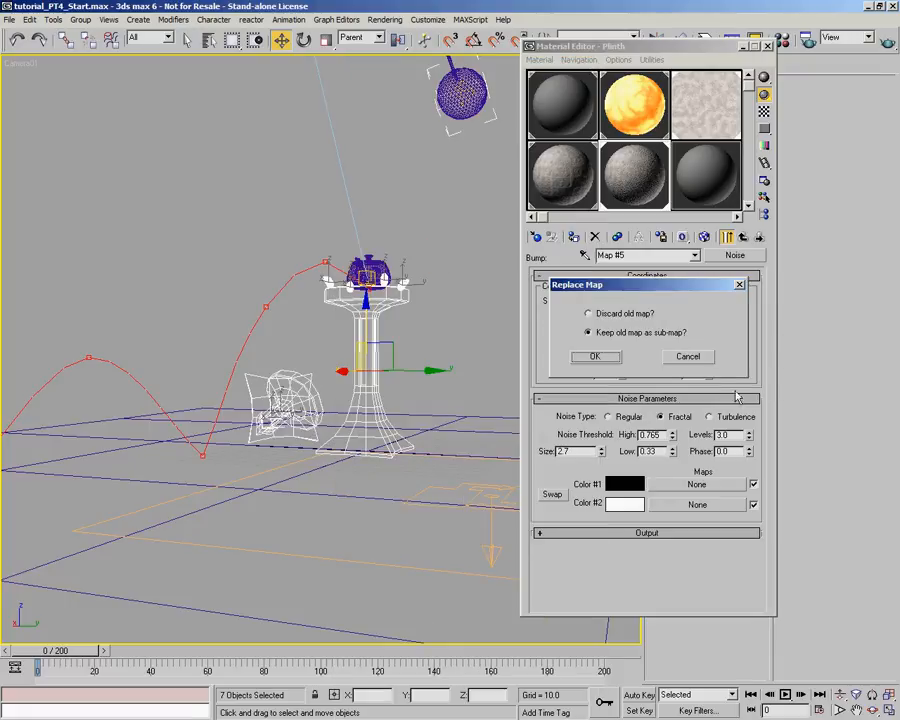
left_click(595, 358)
- Copy the Color #1 Noise map to Color #2 as an independent copy and set the Mix Amount to 49.2
left_click_drag(698, 308, 712, 346)
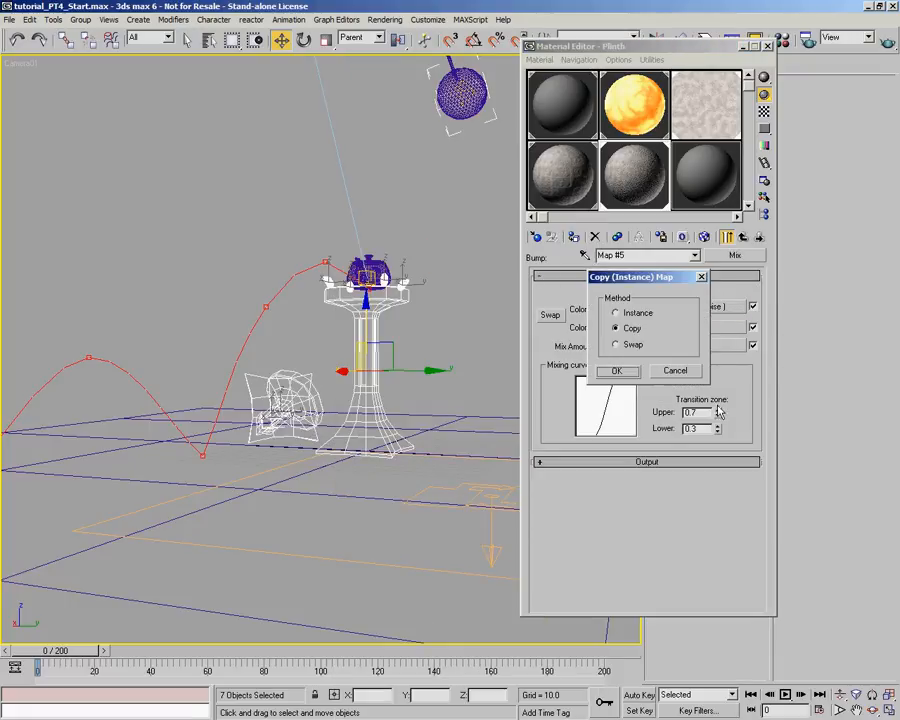
left_click(617, 370)
left_click_drag(650, 225, 657, 701)
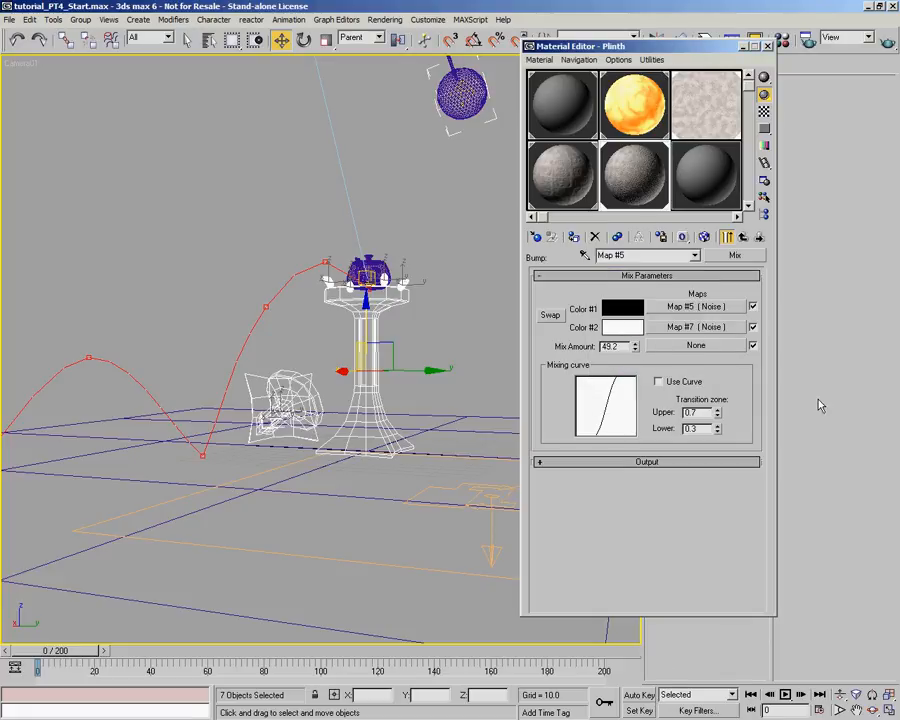
- Set the Size of the Color #2 Noise map to 13.9, return to the Mix map and render the camera view
left_click(720, 324)
left_click_drag(603, 454, 636, 312)
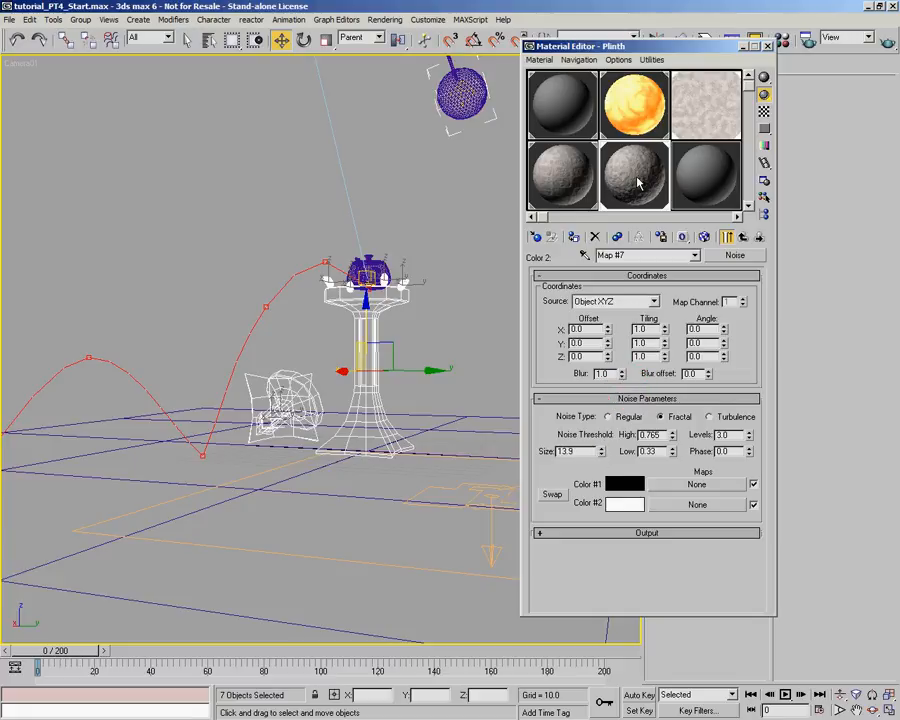
left_click(745, 239)
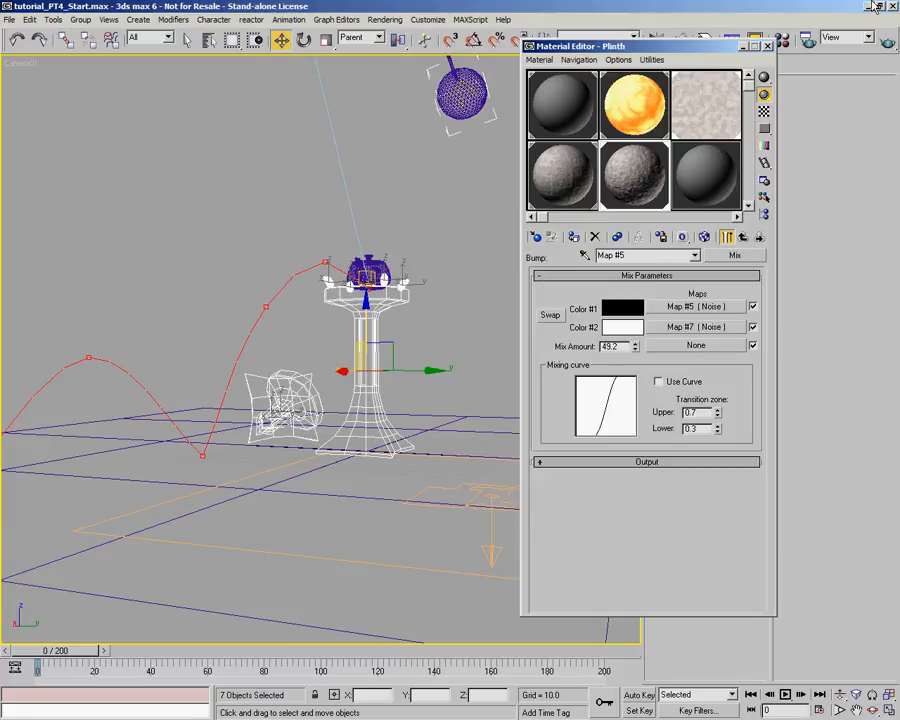
key("shift+q")
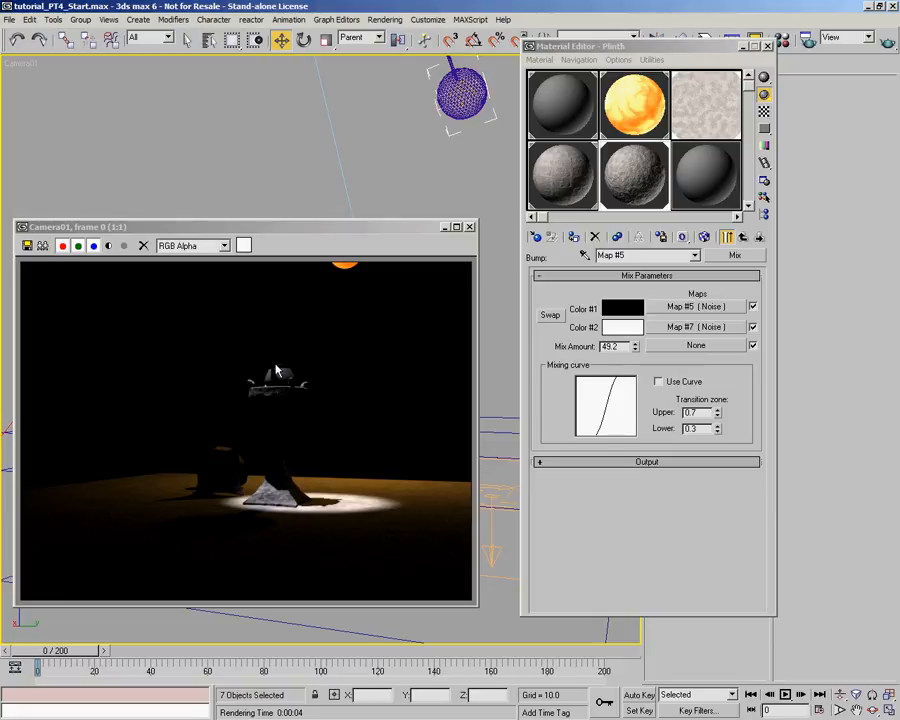
- Close the render, assign an unused default material to the teapot and name the material Holy Teapot
left_click(707, 176)
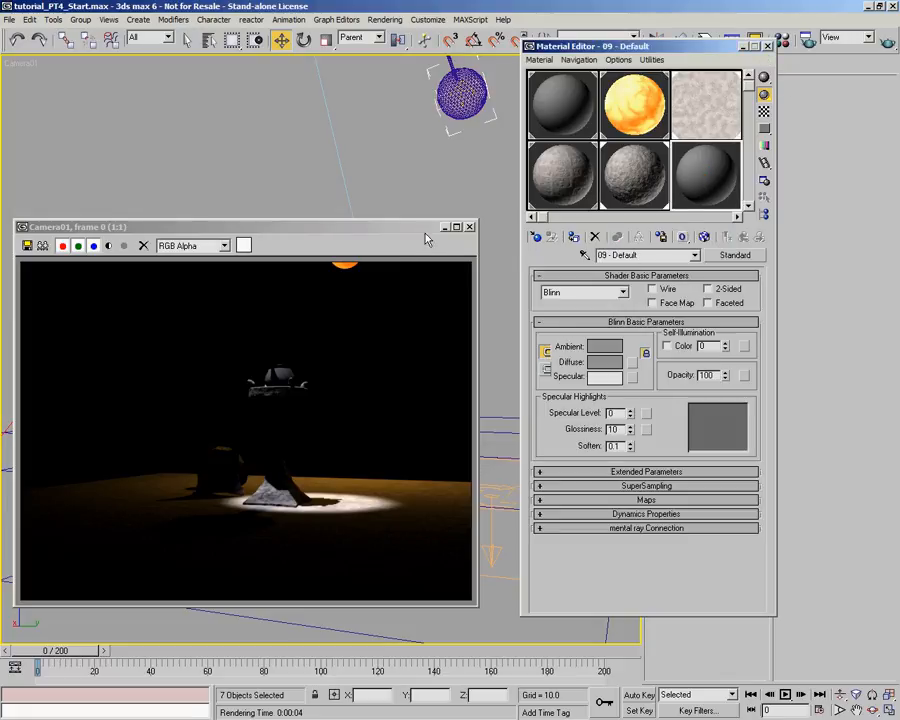
left_click(470, 228)
left_click(376, 273)
left_click(627, 291)
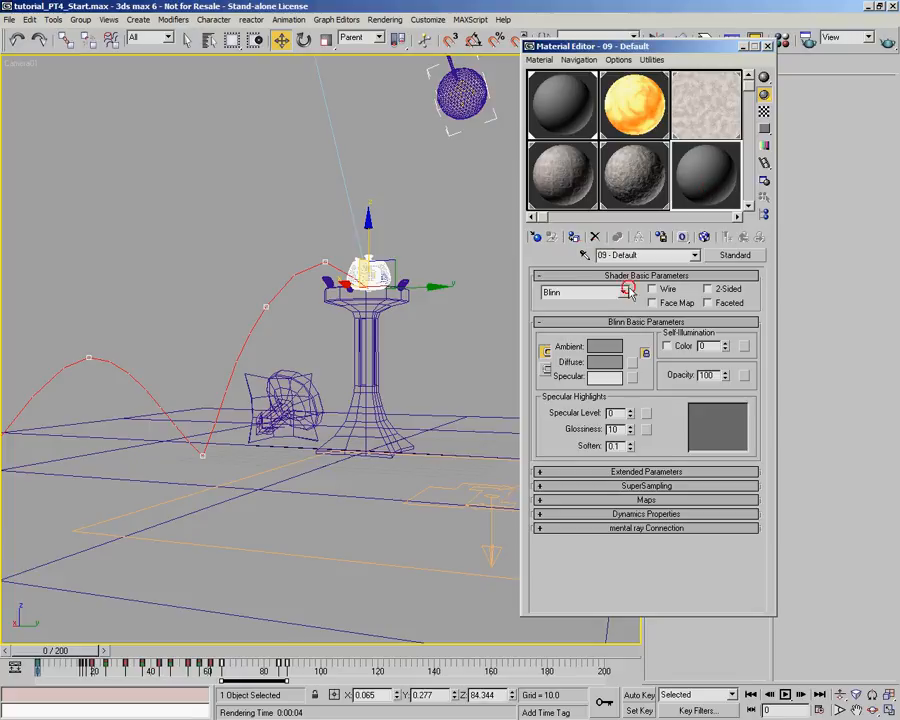
left_click(651, 257)
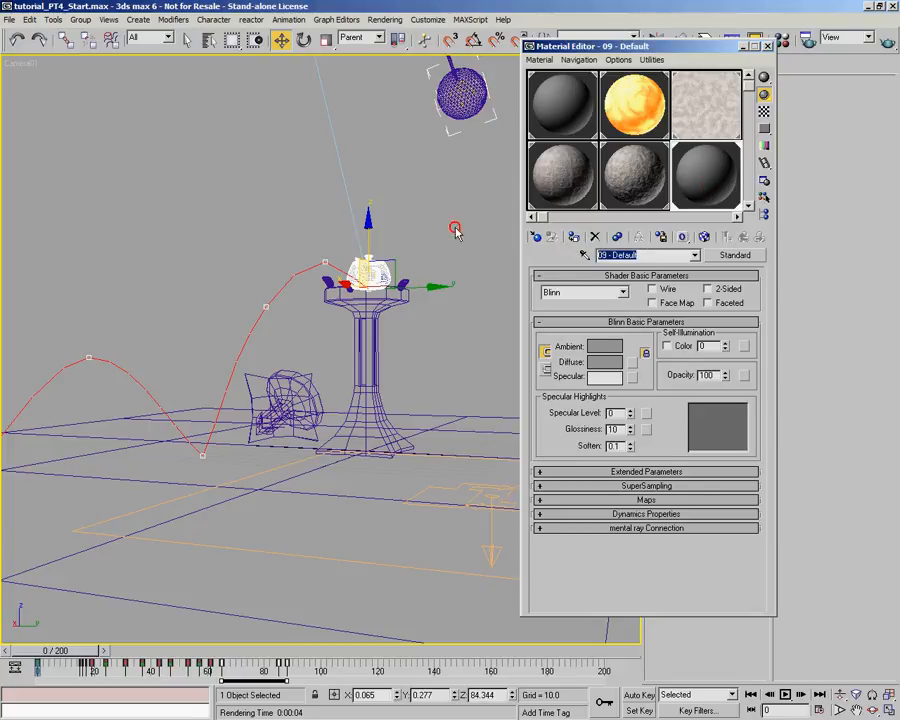
type("Holy Teapot")
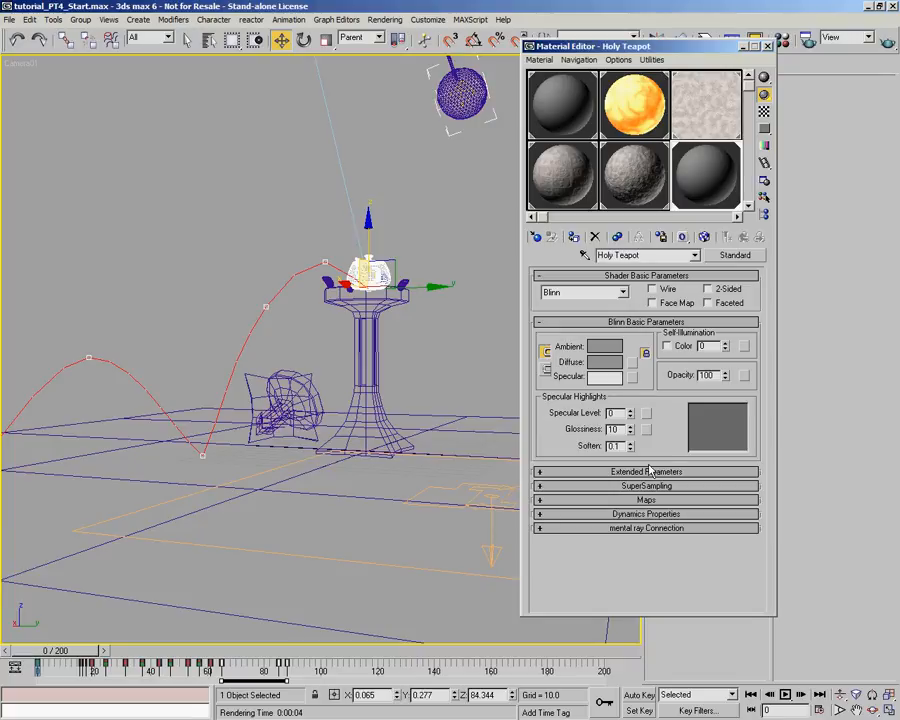
- Enable the Holy Teapot's Reflection map and load the My_LivingRoom2_Lat.hdr bitmap into it with the default HDRI settings
left_click(646, 499)
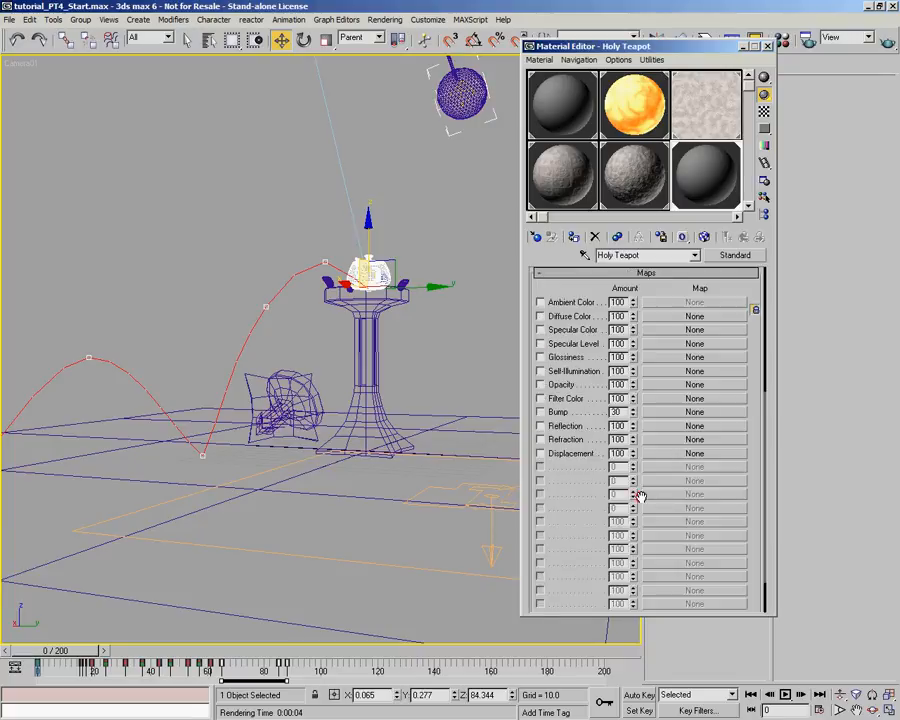
left_click(540, 425)
left_click(658, 432)
double_click(405, 72)
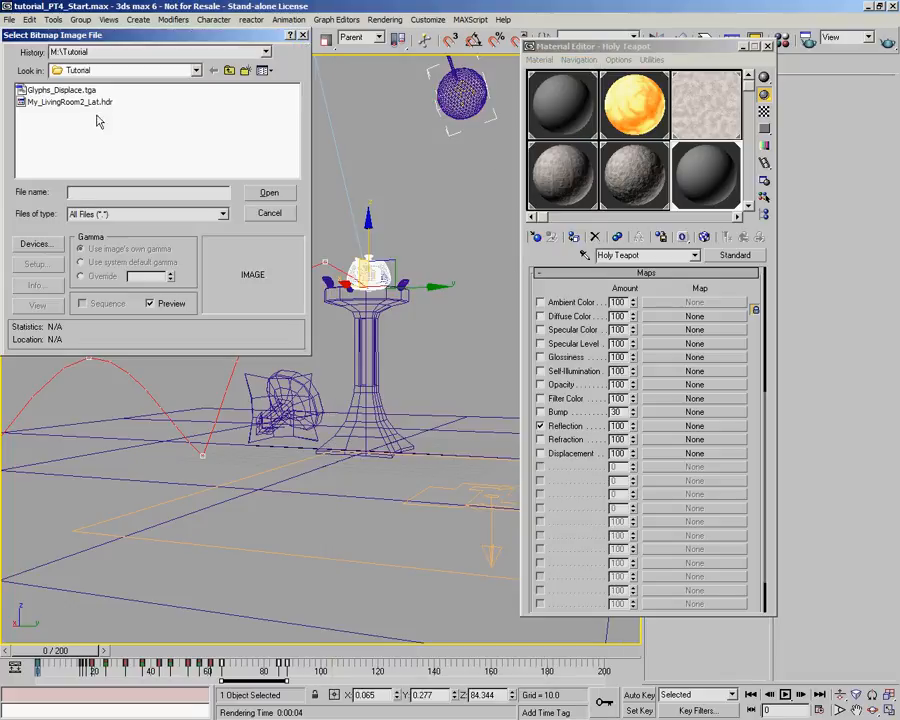
left_click(43, 103)
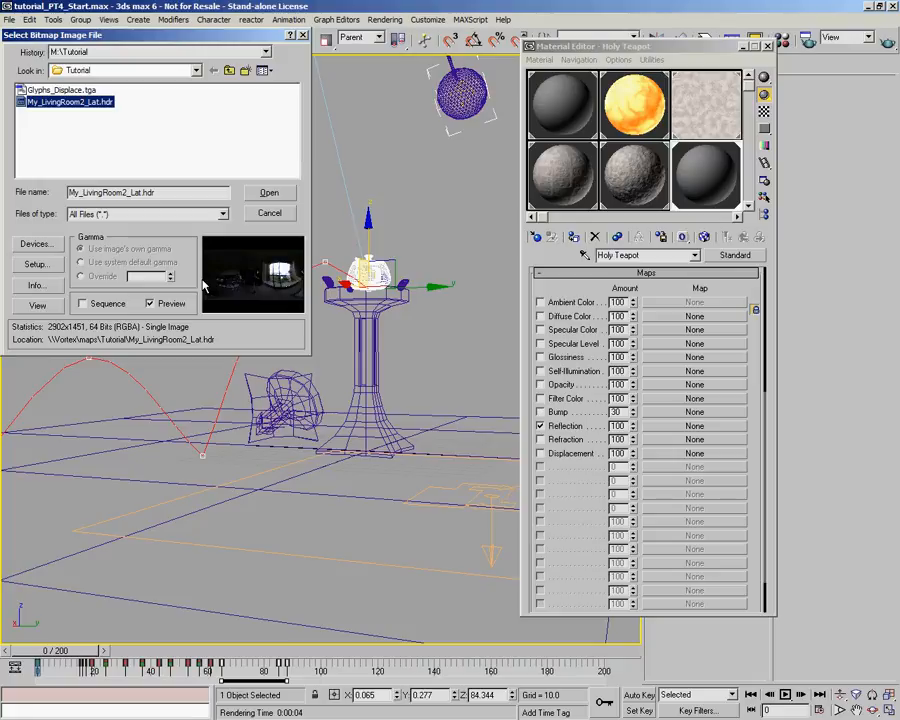
left_click(269, 192)
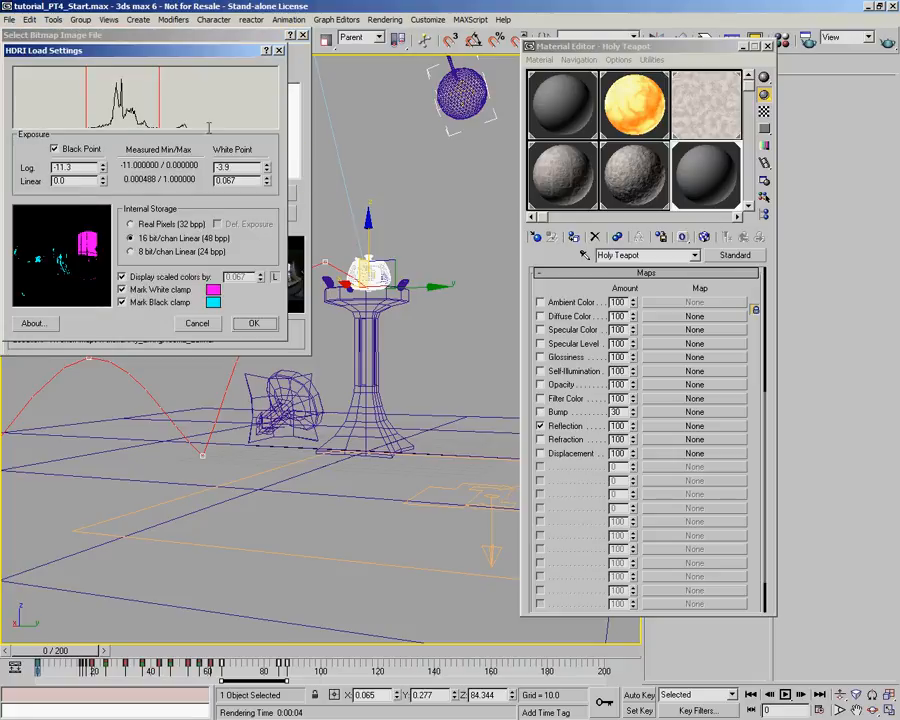
left_click(263, 328)
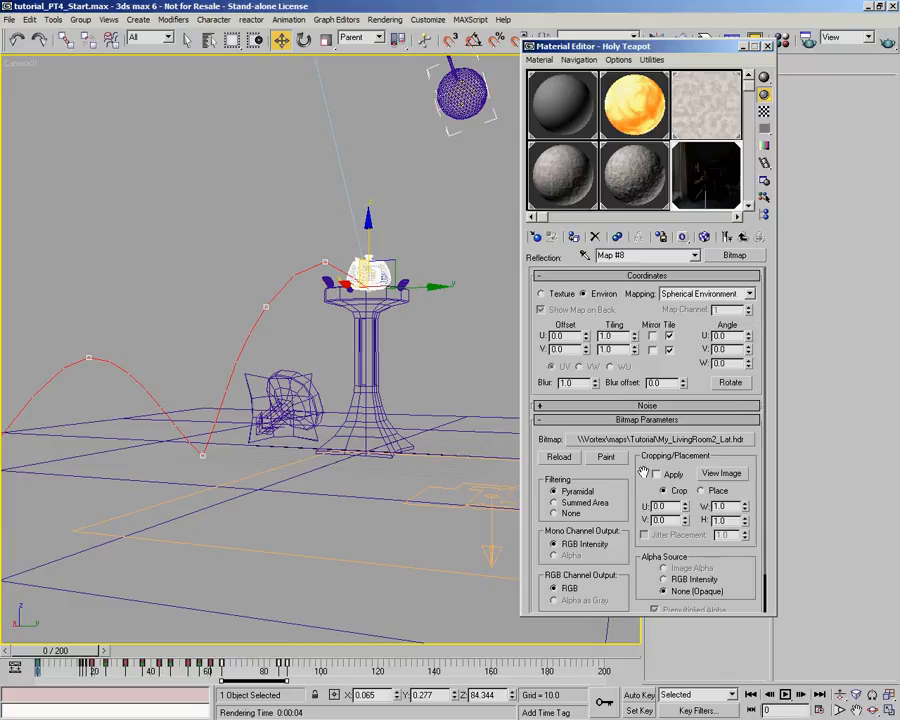
left_click(743, 241)
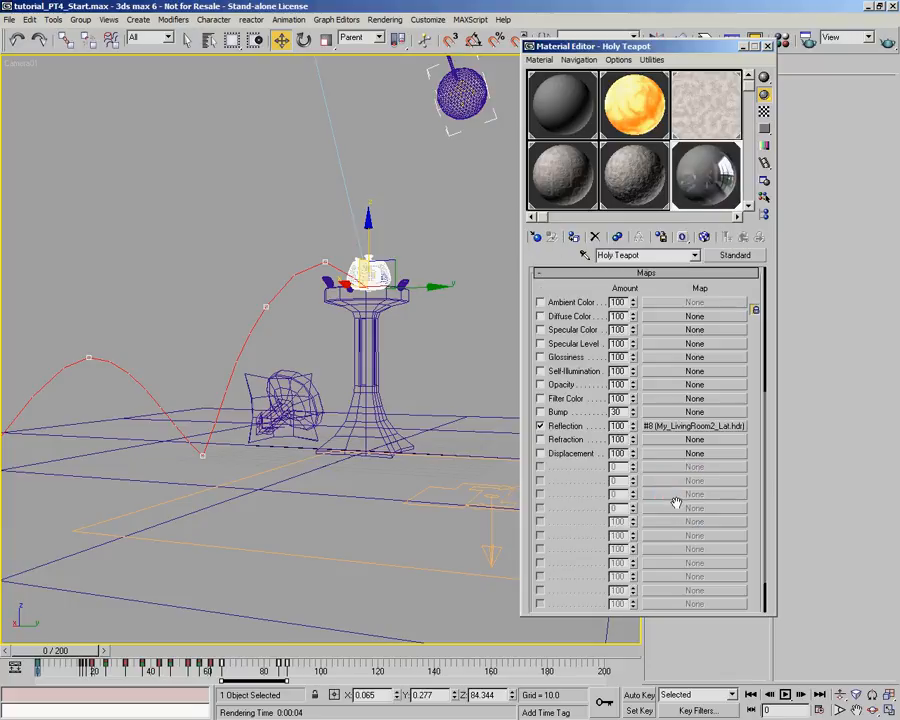
- Set the reflection bitmap's Output Amount to 3.47 and the Holy Teapot's Reflection amount to 29
left_click(683, 426)
left_click_drag(651, 556, 672, 499)
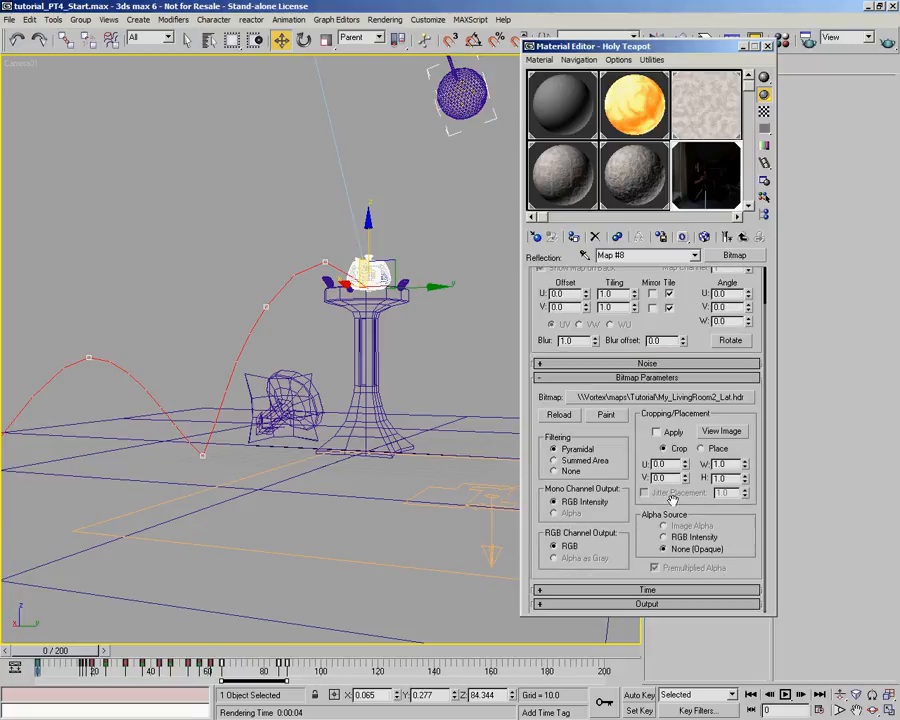
left_click(686, 604)
left_click_drag(743, 315, 754, 135)
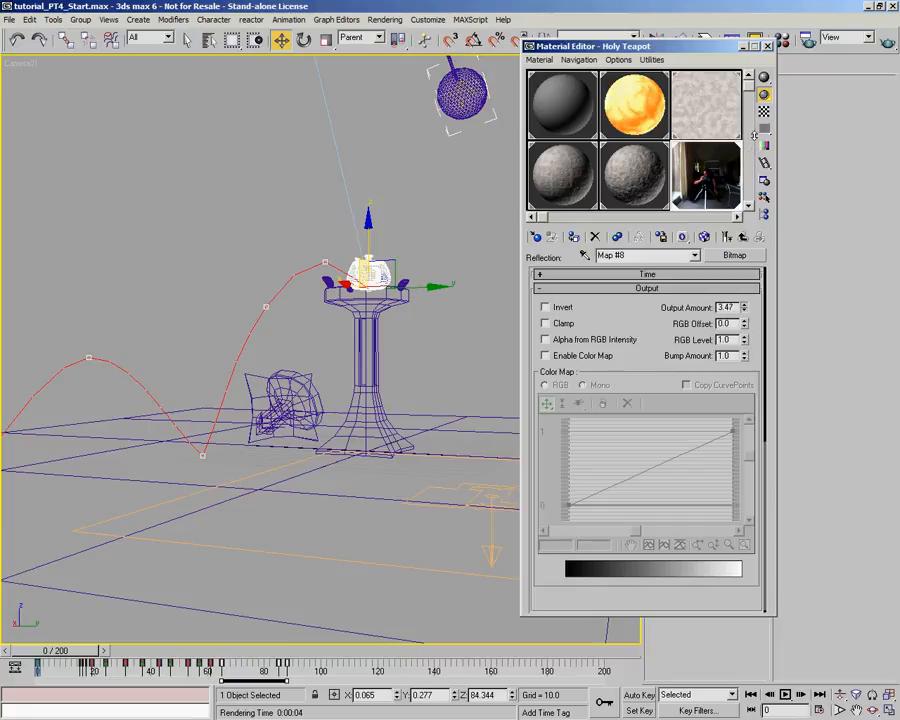
left_click(742, 236)
left_click_drag(632, 427, 633, 469)
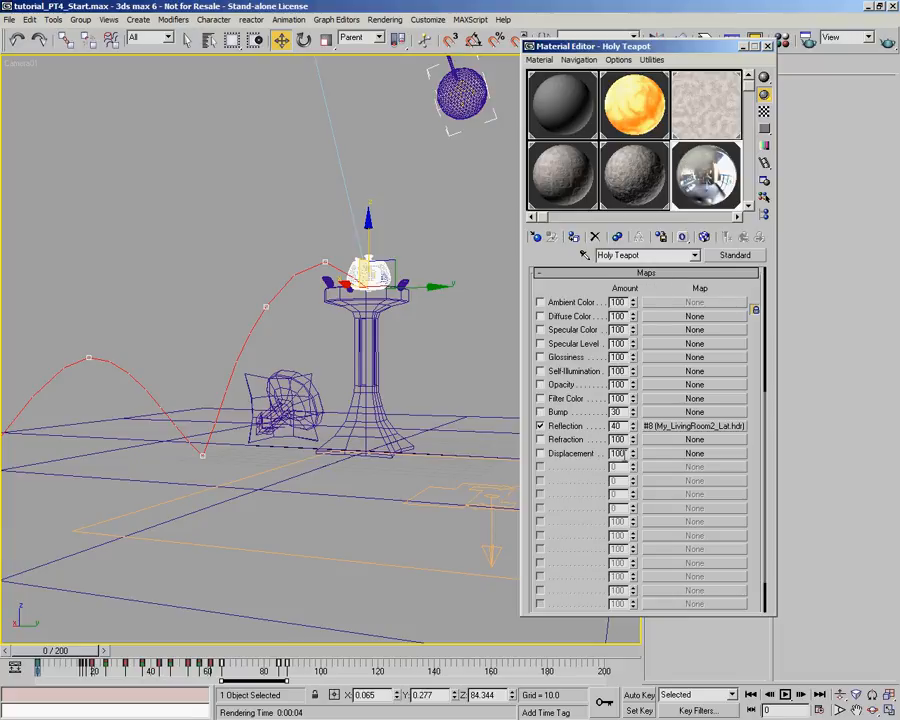
left_click_drag(633, 427, 633, 443)
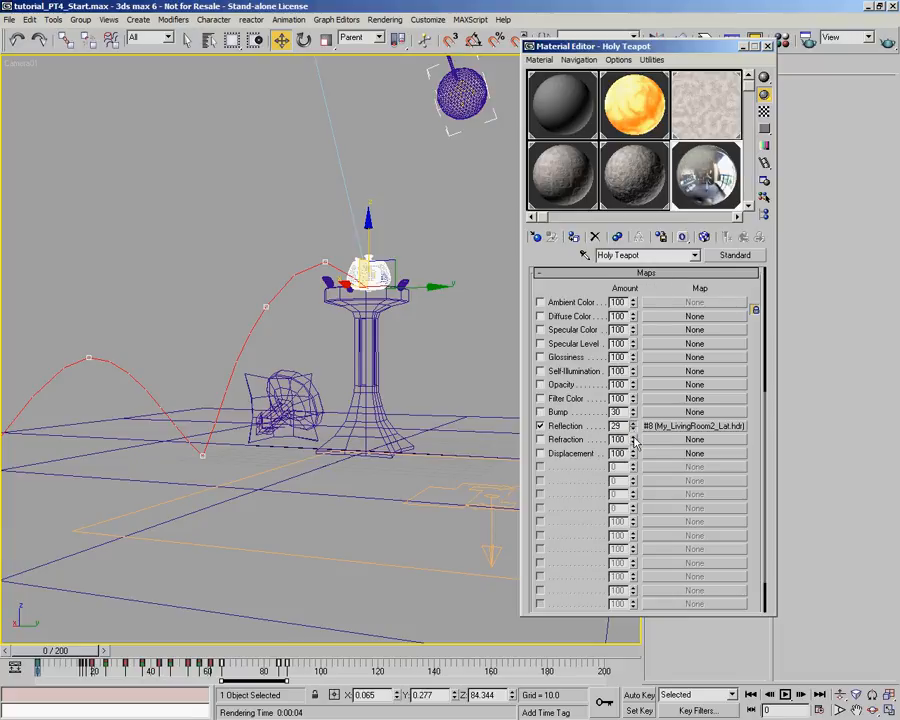
- Set the Holy Teapot's diffuse color to a copper brown with Red 150, Green 82 and Blue 53
scroll(625, 420, "up", 5)
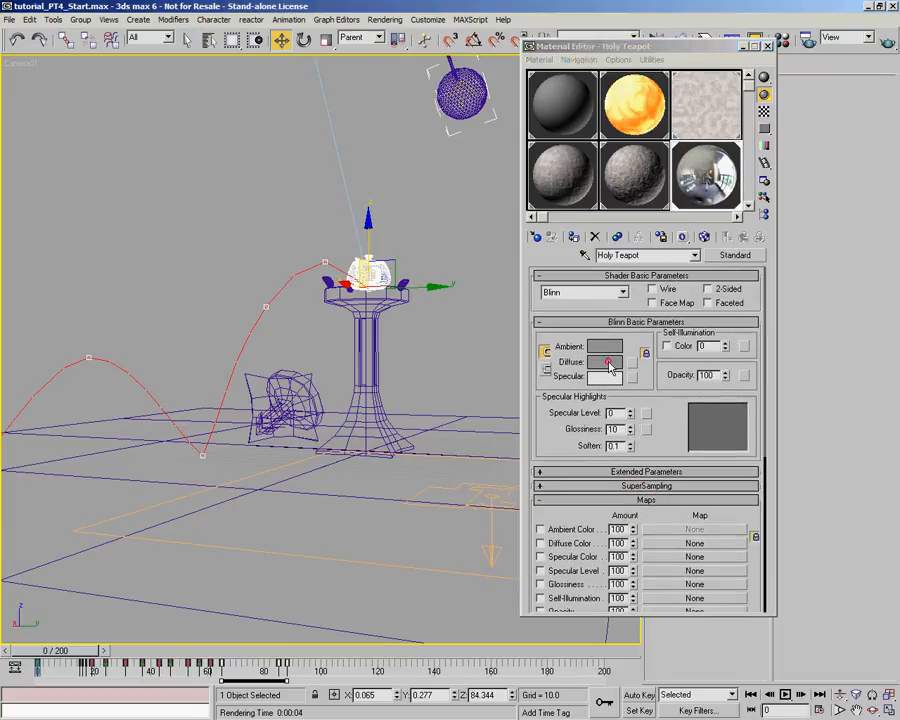
left_click(608, 362)
left_click_drag(488, 157, 464, 157)
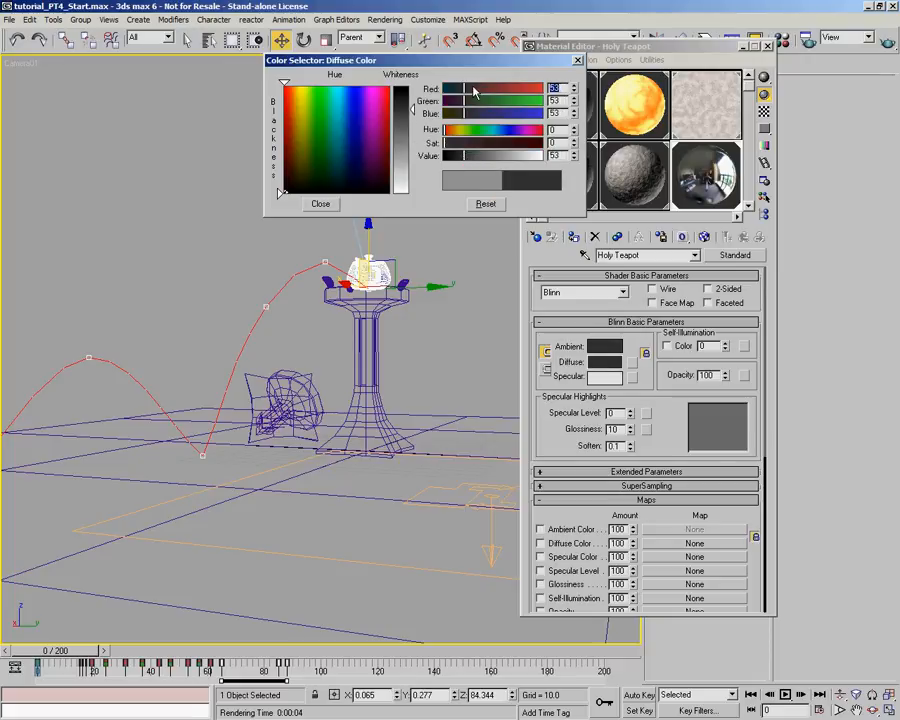
left_click(474, 89)
left_click(475, 101)
left_click_drag(492, 89, 502, 88)
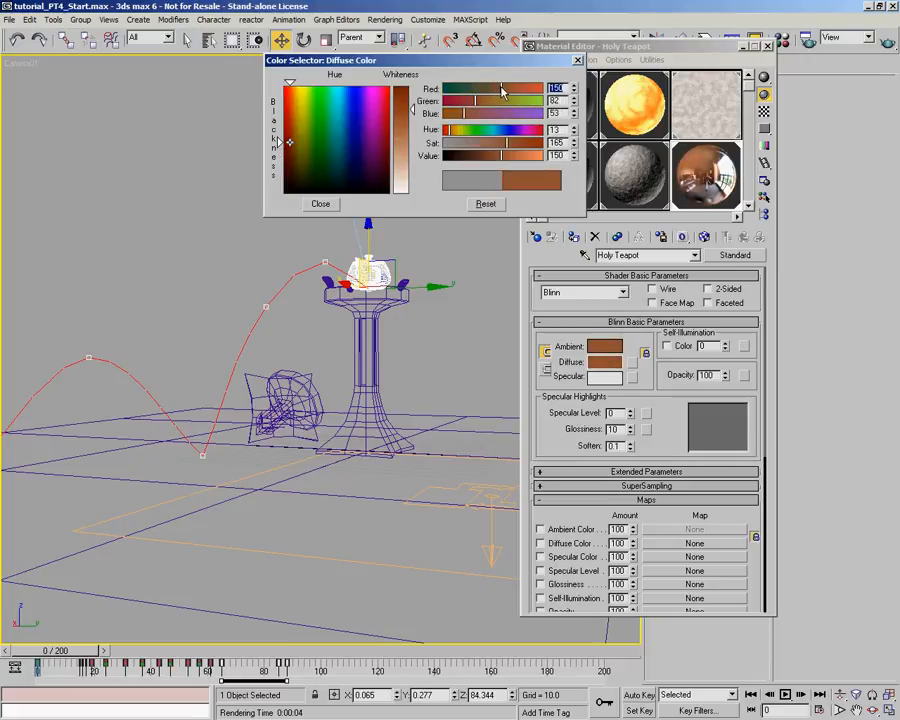
left_click(320, 203)
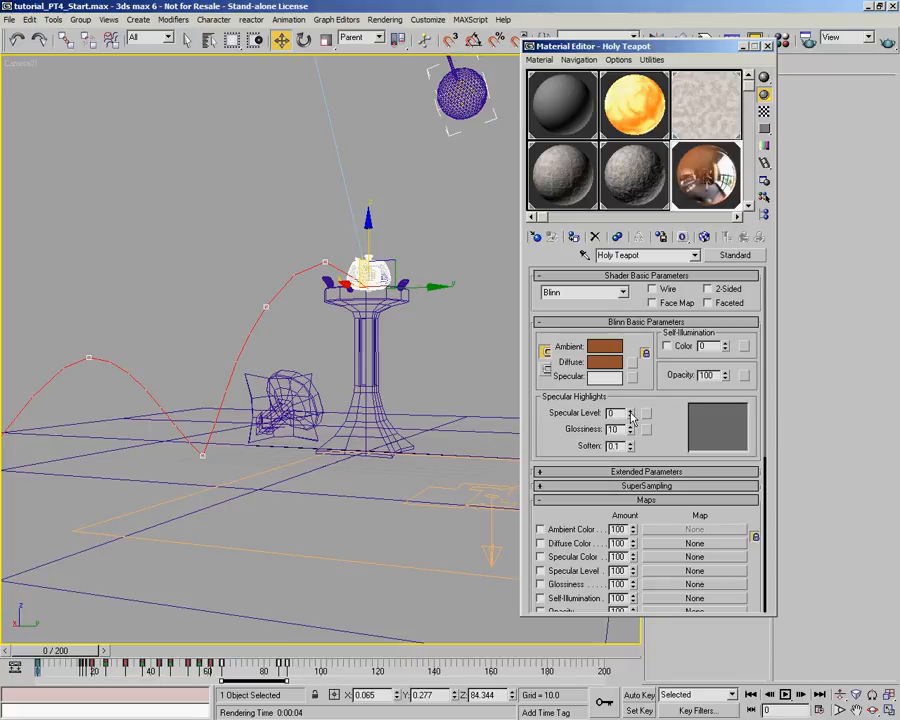
- Set the Holy Teapot's Specular Level to 93 and Glossiness to 34, and render the camera view
left_click_drag(631, 418, 640, 347)
left_click_drag(630, 437, 632, 414)
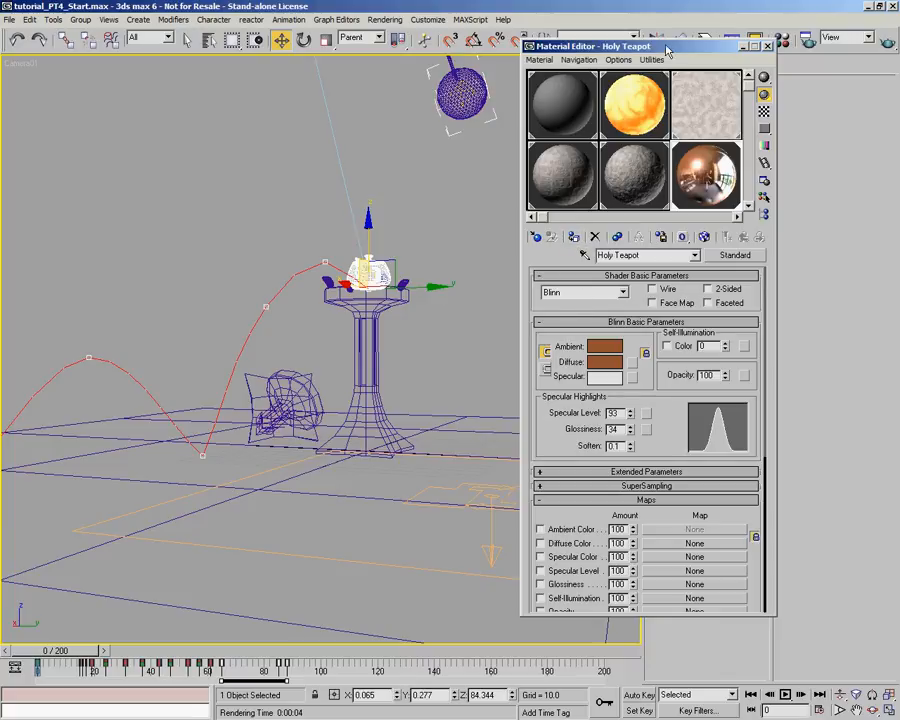
left_click(888, 42)
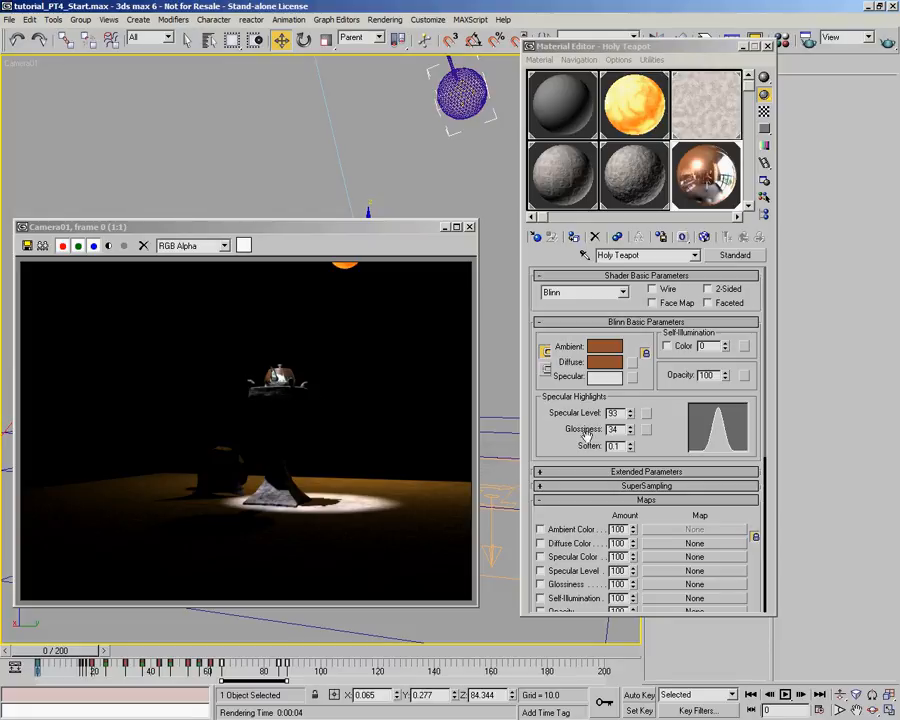
- Test-render the teapot with the reflection bitmap's U Offset at 0.18 and at 0.27, keeping 0.27
scroll(650, 330, "down", 5)
left_click(662, 467)
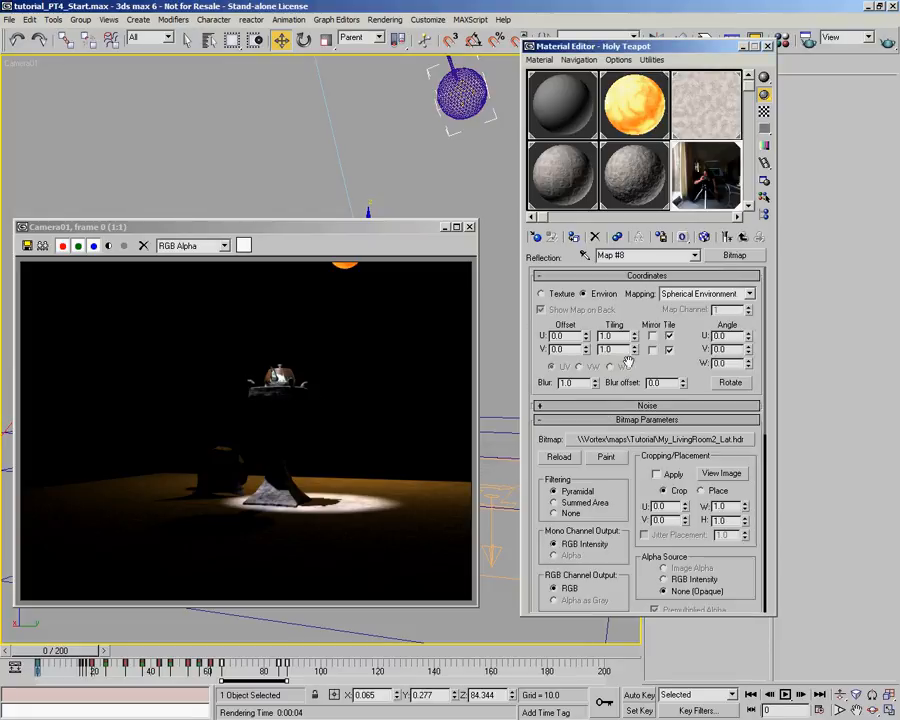
left_click_drag(587, 336, 587, 319)
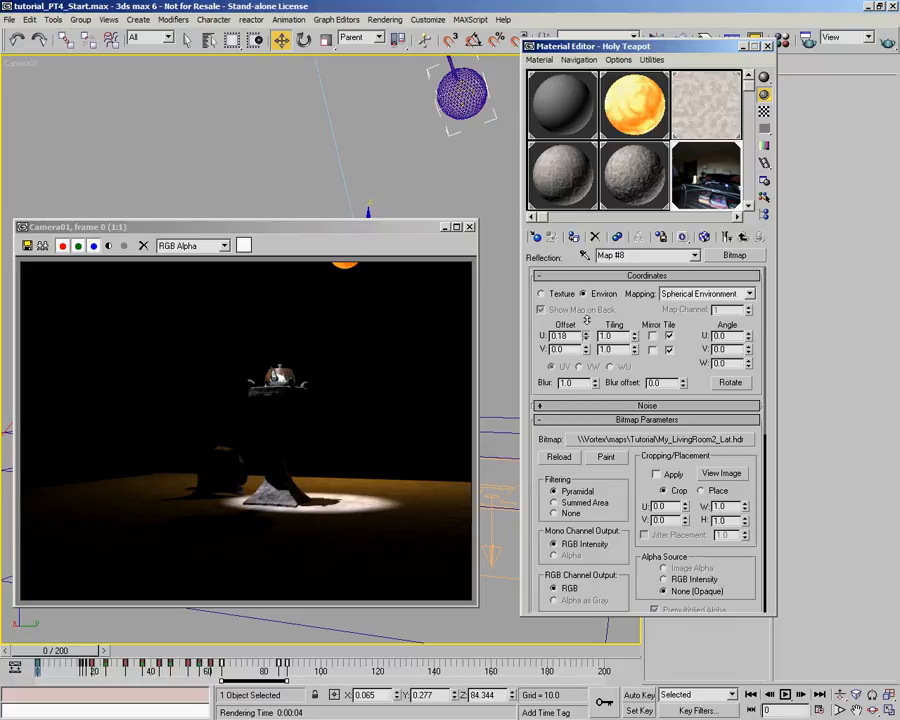
left_click(886, 42)
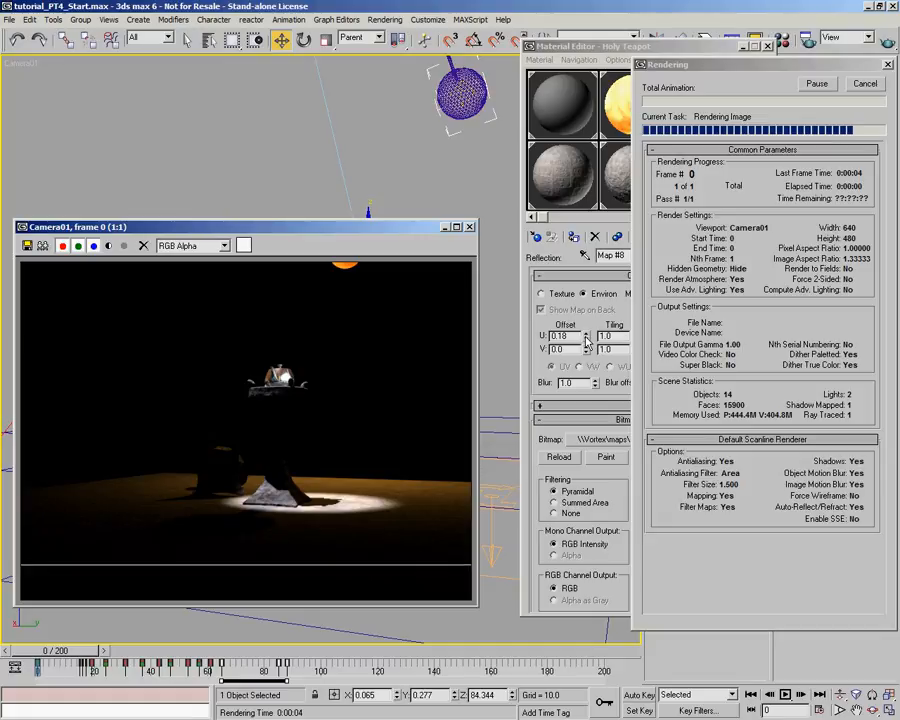
left_click_drag(588, 336, 587, 324)
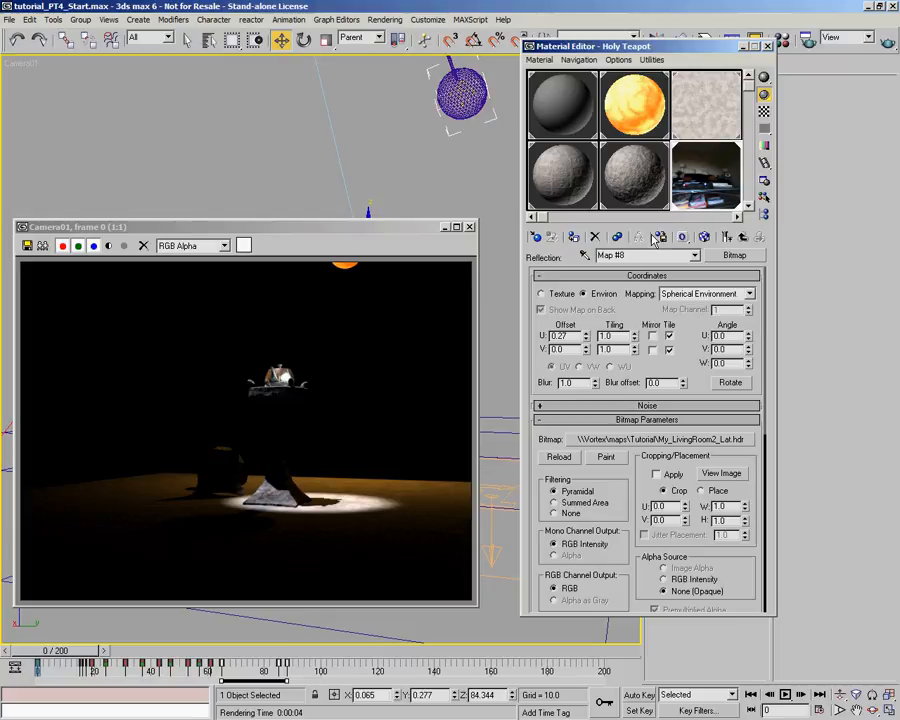
left_click(625, 31)
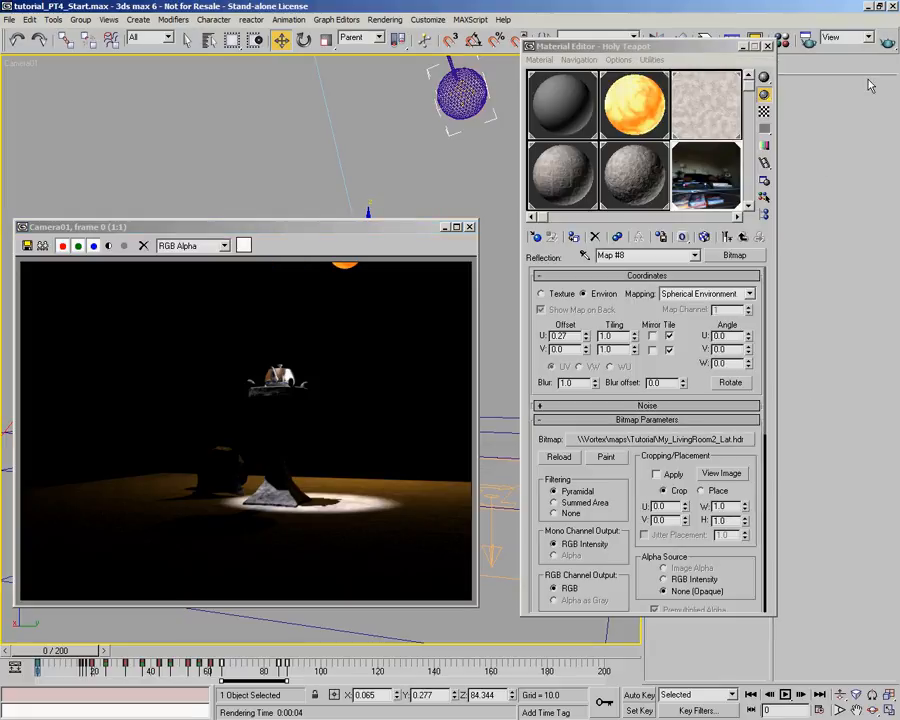
- Close the material editor and the render, go to frame 19 and render the camera view
left_click(768, 47)
left_click(470, 228)
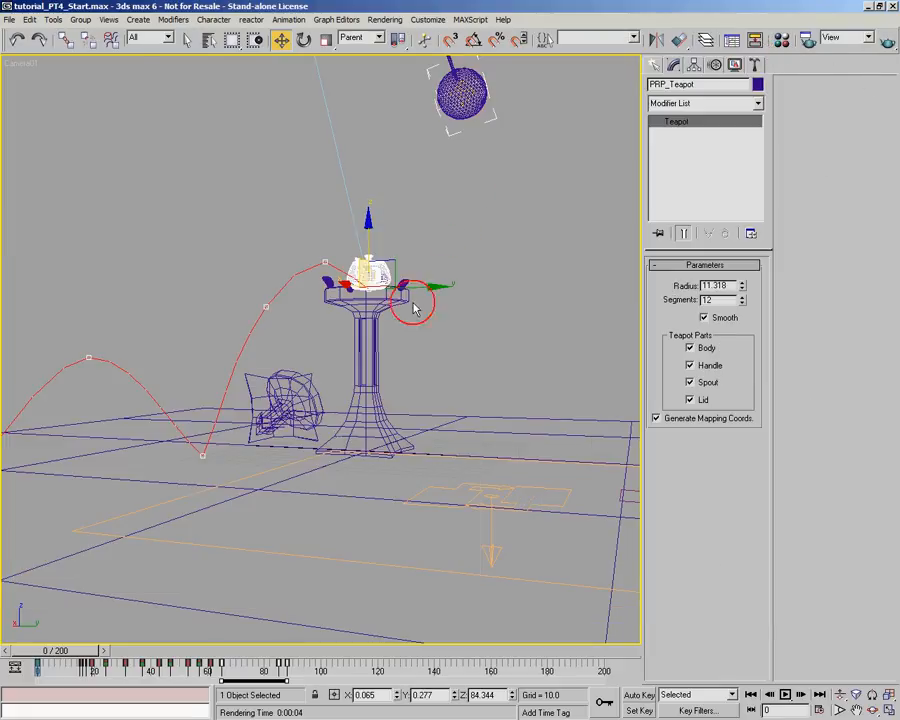
left_click_drag(55, 650, 119, 660)
left_click(281, 39)
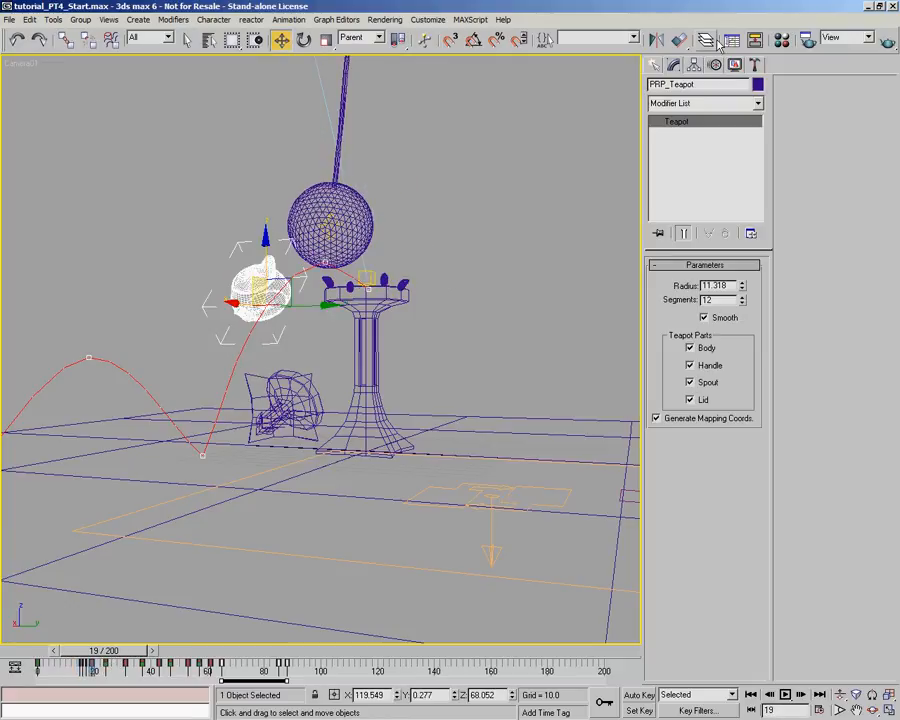
left_click(886, 38)
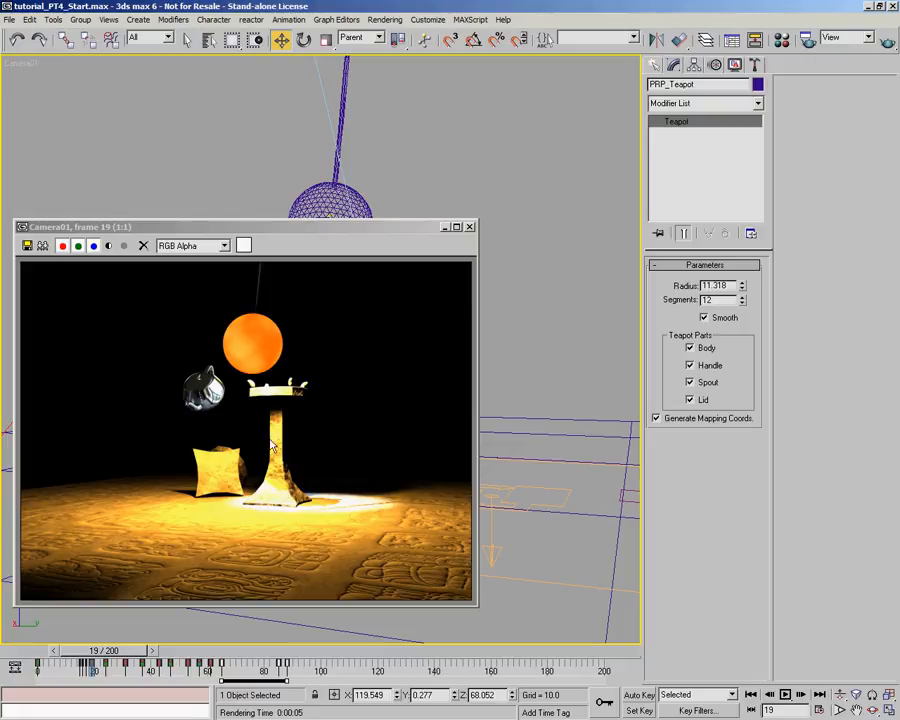
- Reduce the Size of the Plinth's Color #1 bump Noise and set the Color #2 Noise Size to 8.0
left_click(781, 39)
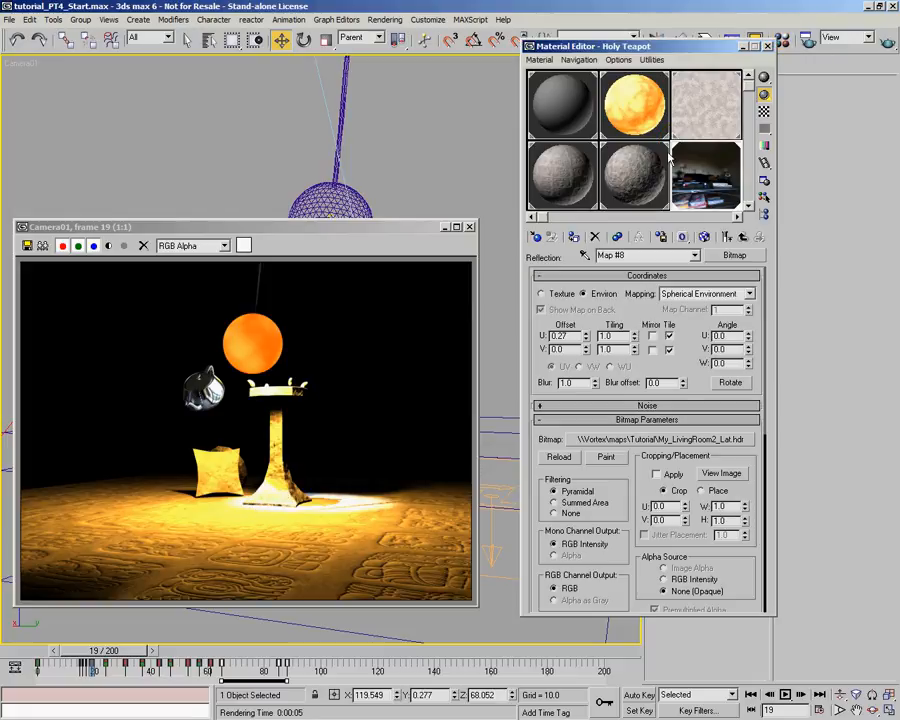
left_click(648, 188)
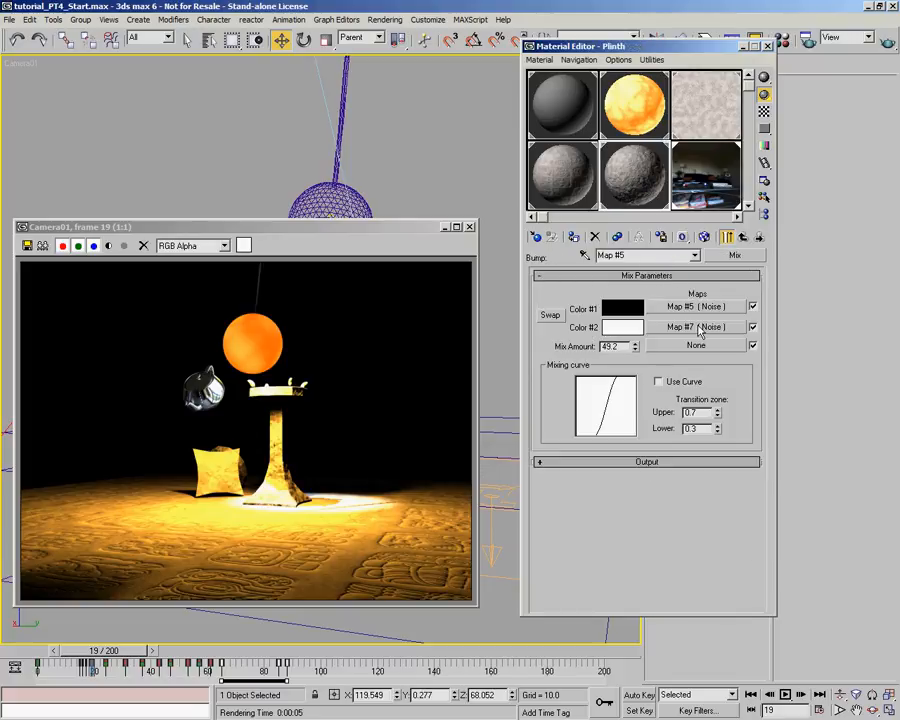
left_click(697, 369)
double_click(566, 451)
type("1.3")
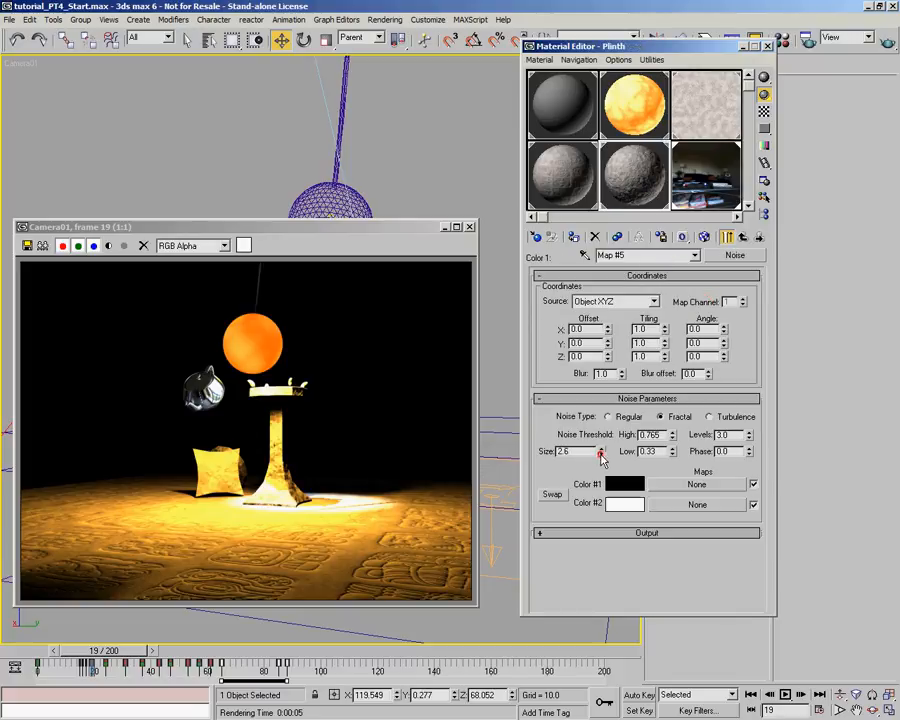
left_click(759, 237)
left_click_drag(602, 453, 605, 495)
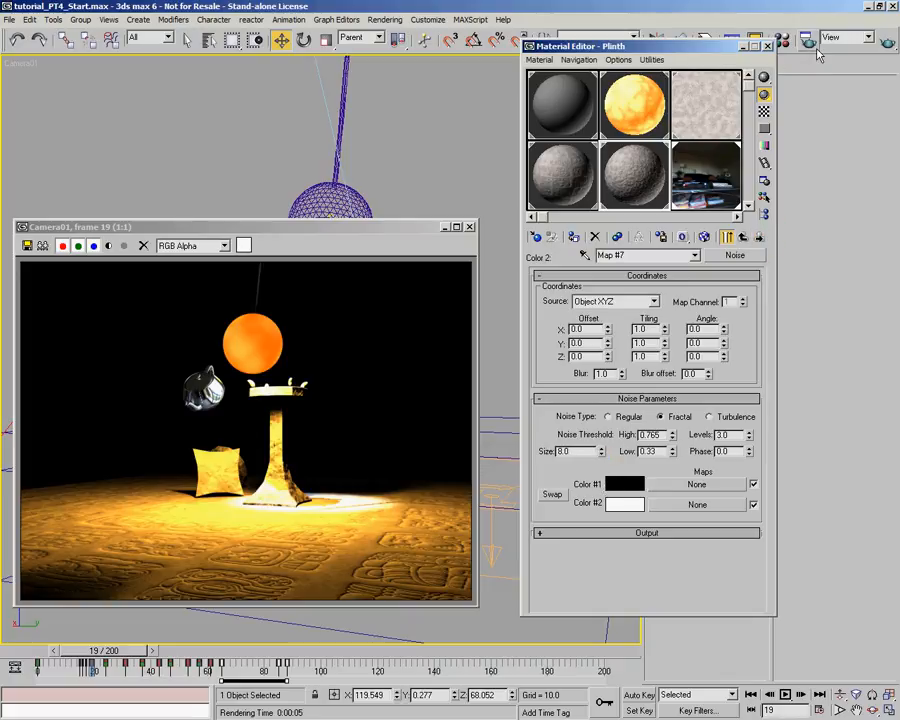
- Return to the Plinth material, set its Bump amount to 15 and render the camera view
left_click(742, 237)
left_click(742, 237)
left_click_drag(633, 491, 633, 506)
left_click(633, 487)
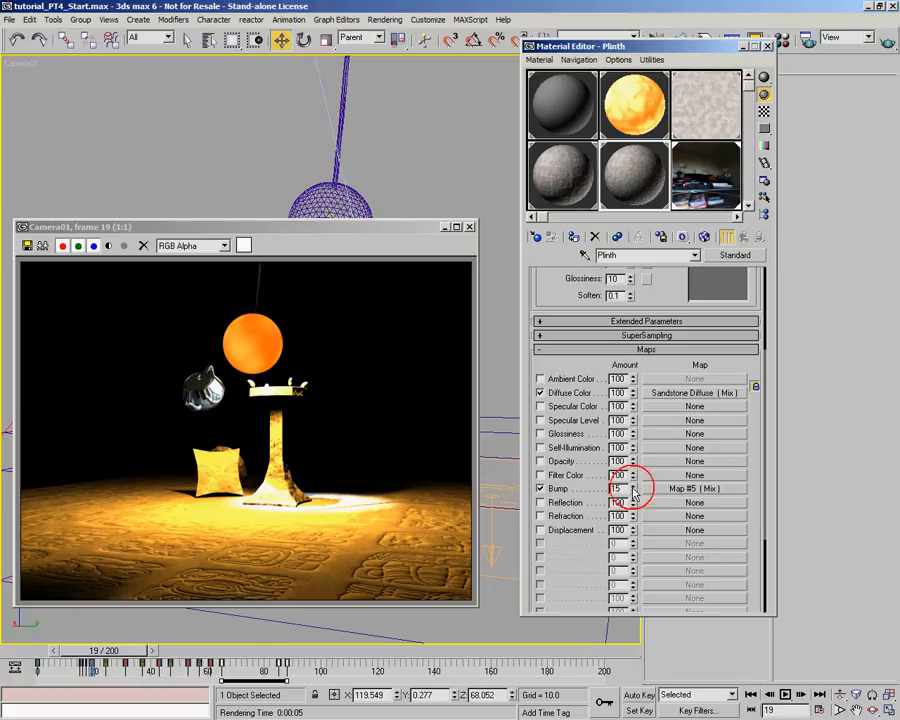
left_click(884, 42)
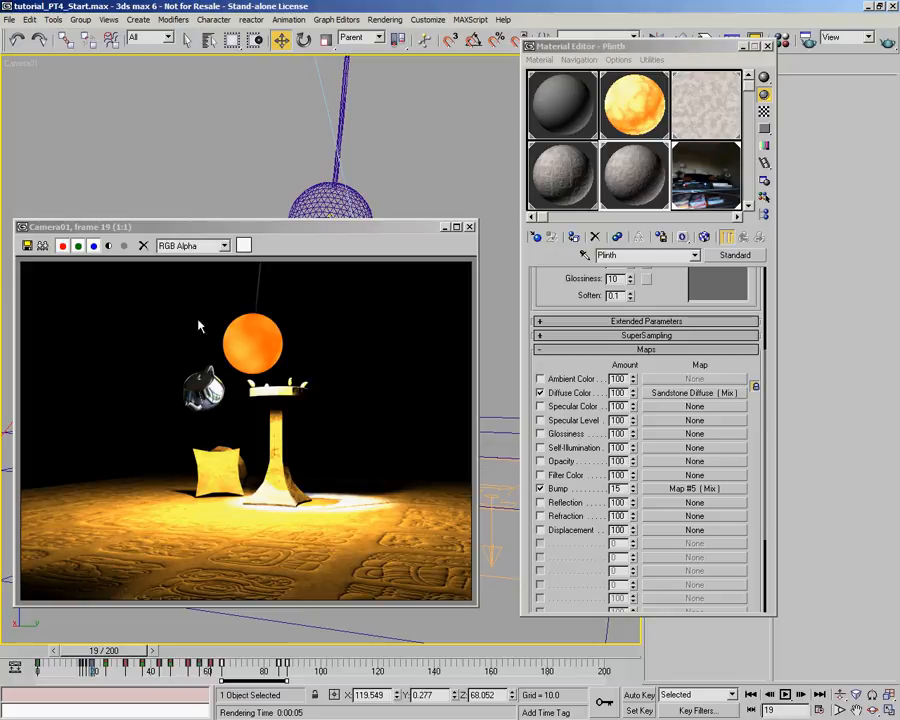
- Close the render and set the teapot's motion blur type to Object in its object properties
left_click(469, 227)
right_click(252, 282)
left_click(279, 340)
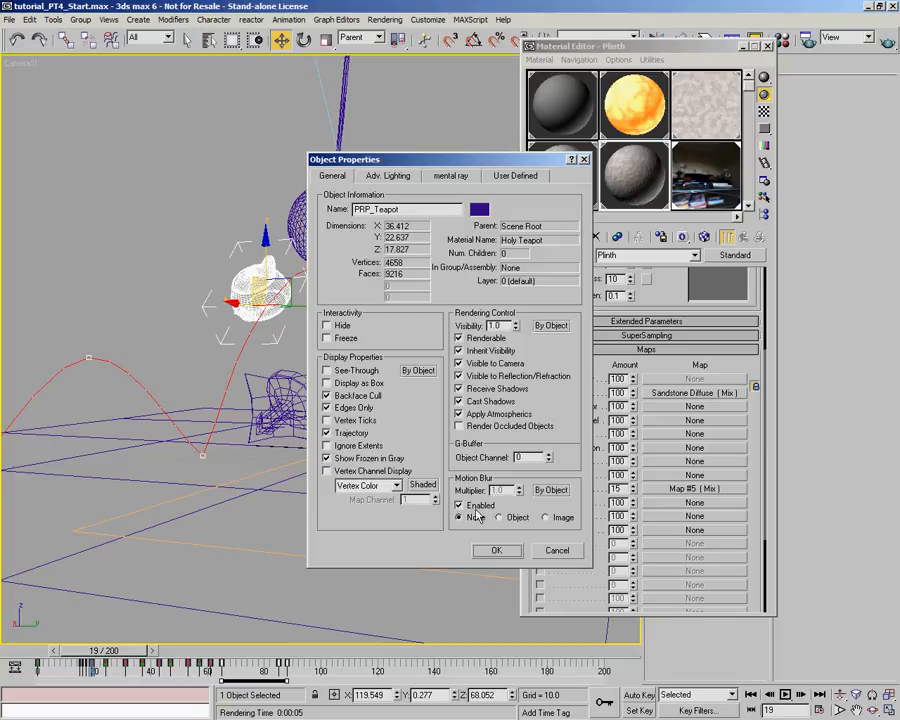
left_click(500, 518)
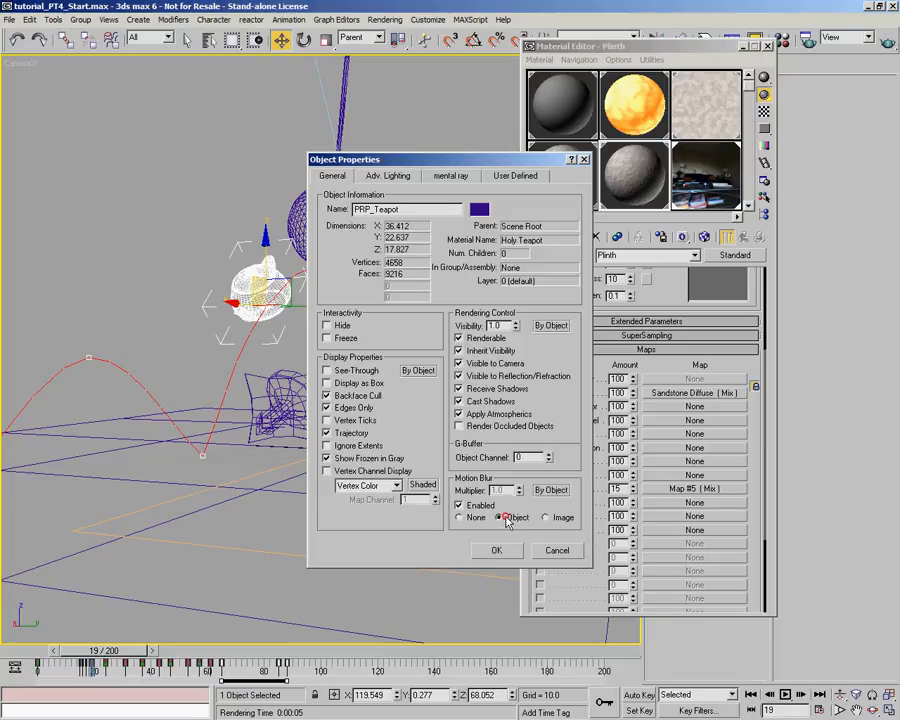
left_click(494, 550)
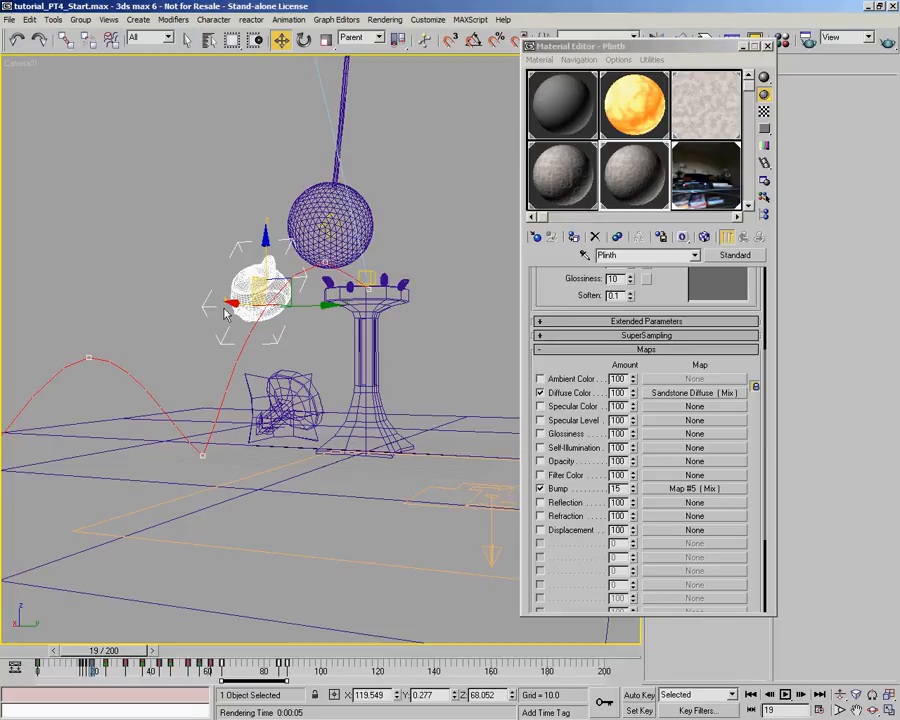
- Check the scanline renderer's object and image motion blur settings, render the camera view, and close the render and render settings
left_click_drag(716, 46, 692, 72)
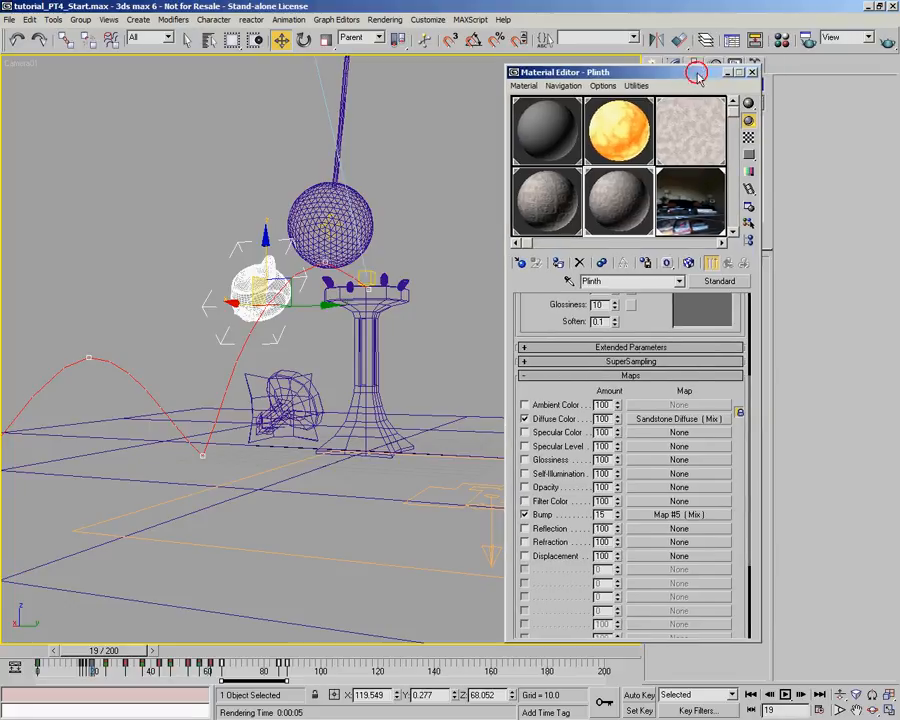
left_click(807, 41)
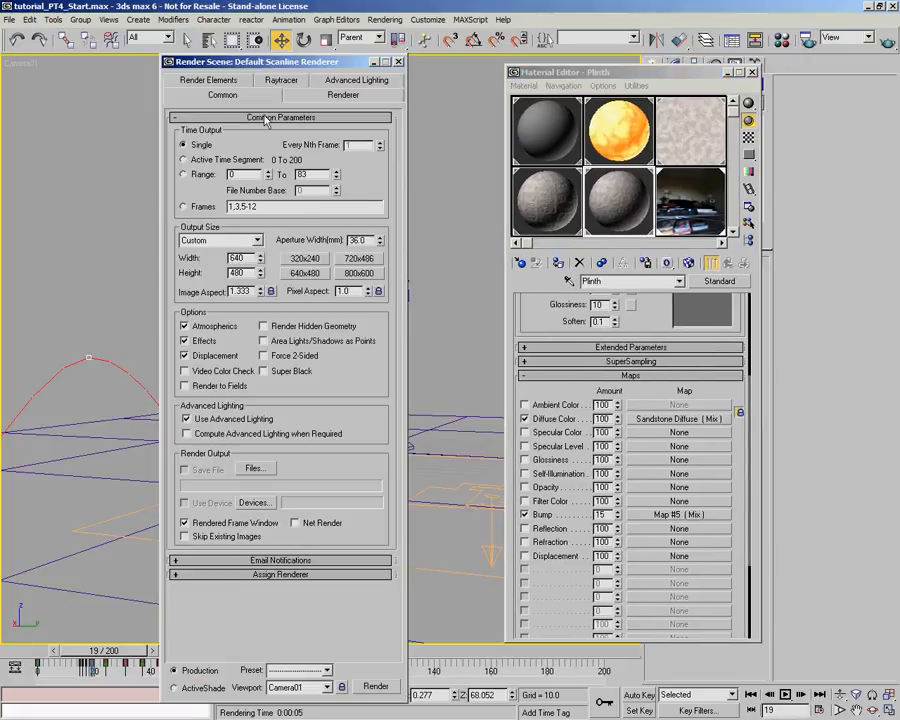
left_click(325, 95)
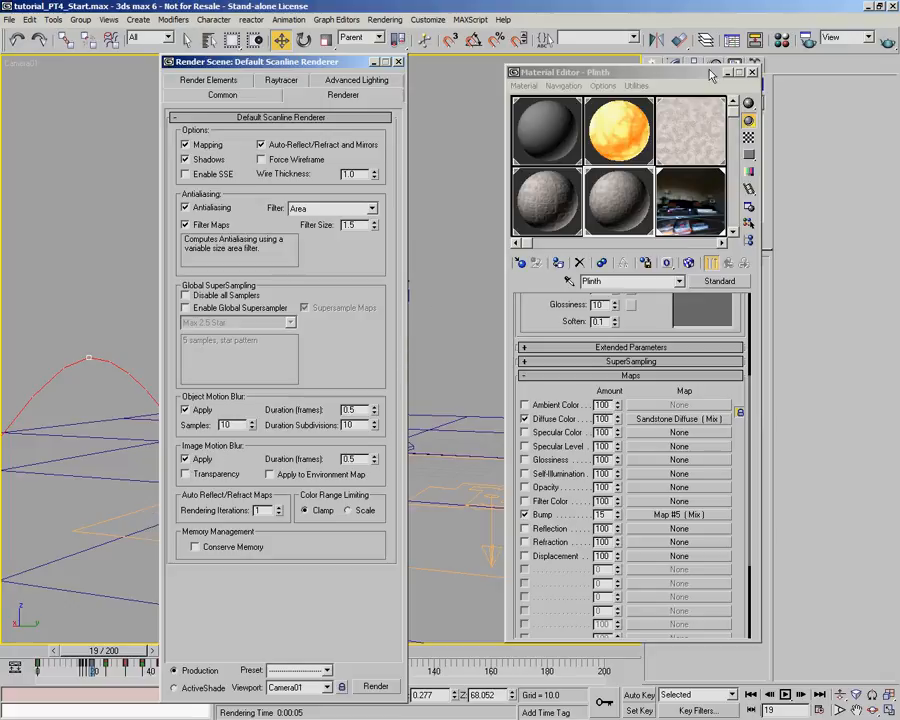
left_click(885, 40)
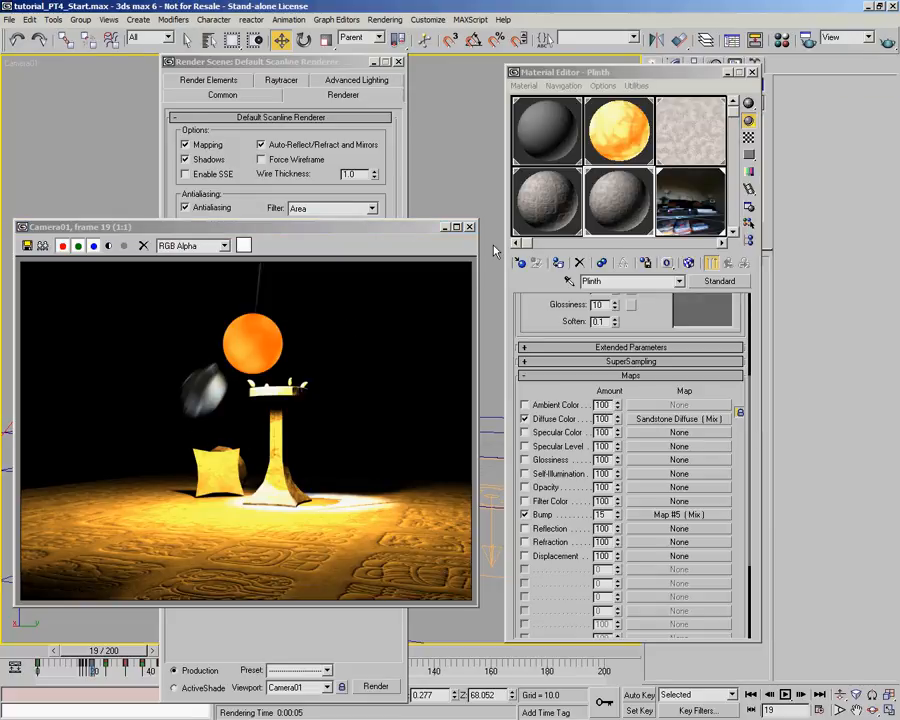
left_click(469, 227)
left_click(398, 62)
- Set the fireball's motion blur type to Image in its object properties
left_click(300, 240)
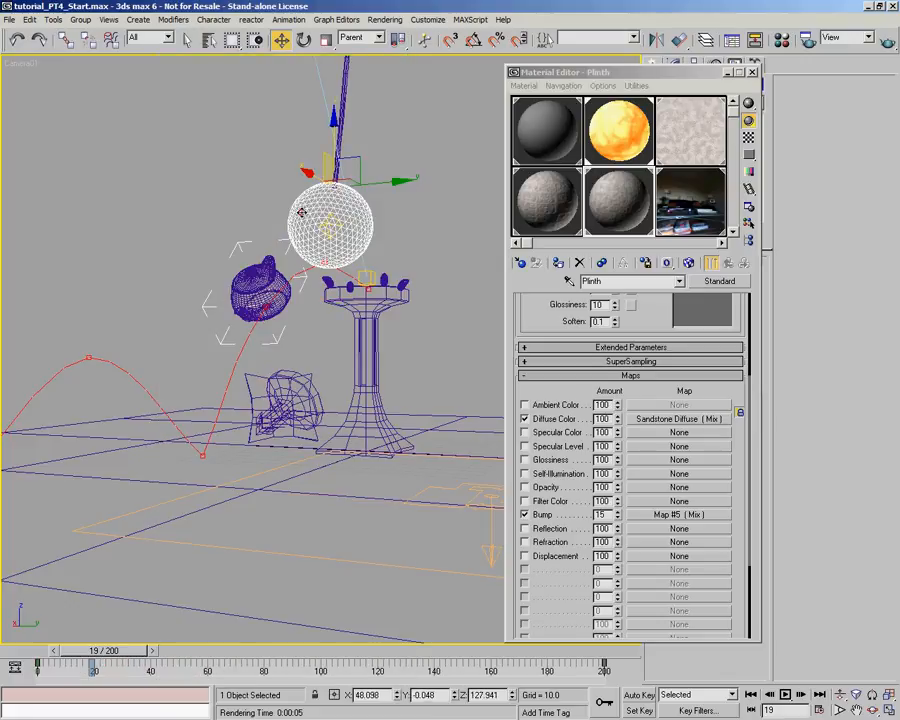
right_click(378, 212)
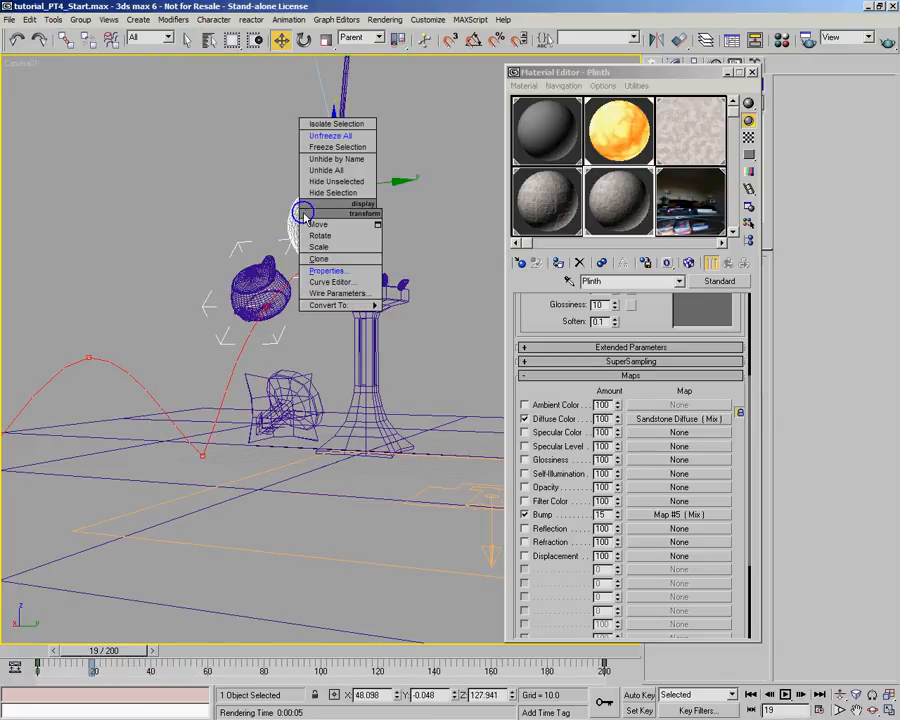
left_click(350, 270)
left_click(546, 518)
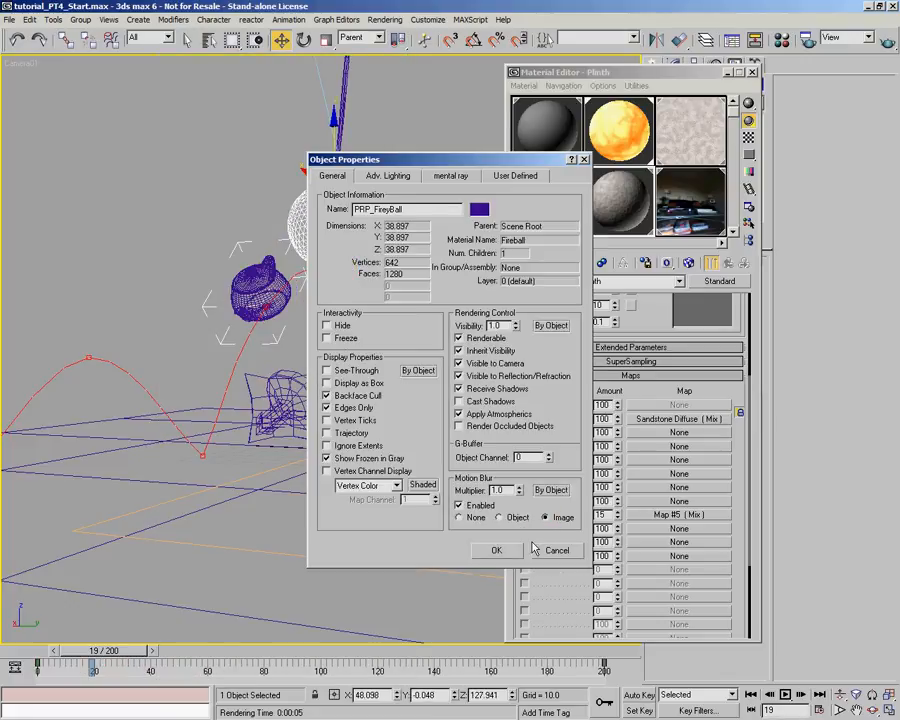
left_click(496, 550)
- Set the motion blur type of the rope above the fireball to Image in its object properties
left_click(345, 101)
right_click(346, 101)
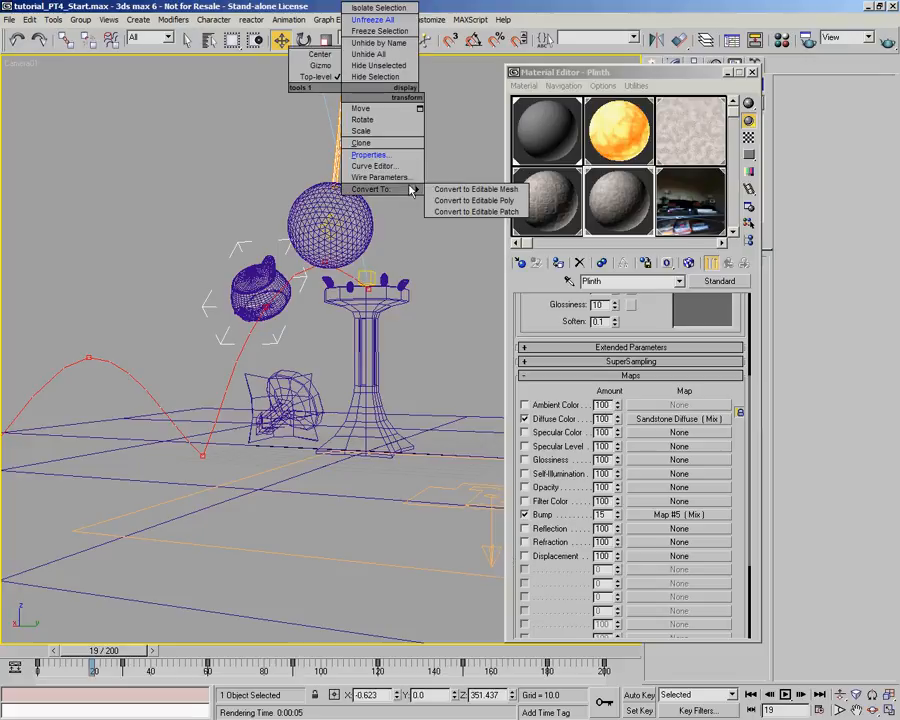
left_click(369, 154)
left_click(546, 518)
left_click(496, 550)
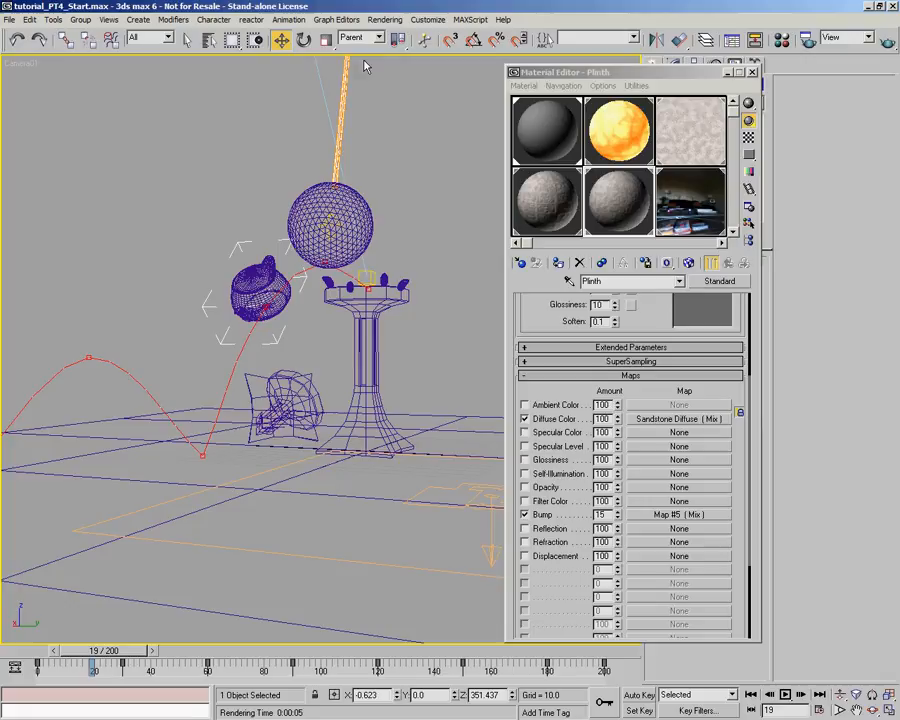
- Deselect everything, render the camera view at frame 19 to check the motion blur, and close the render
left_click(380, 128)
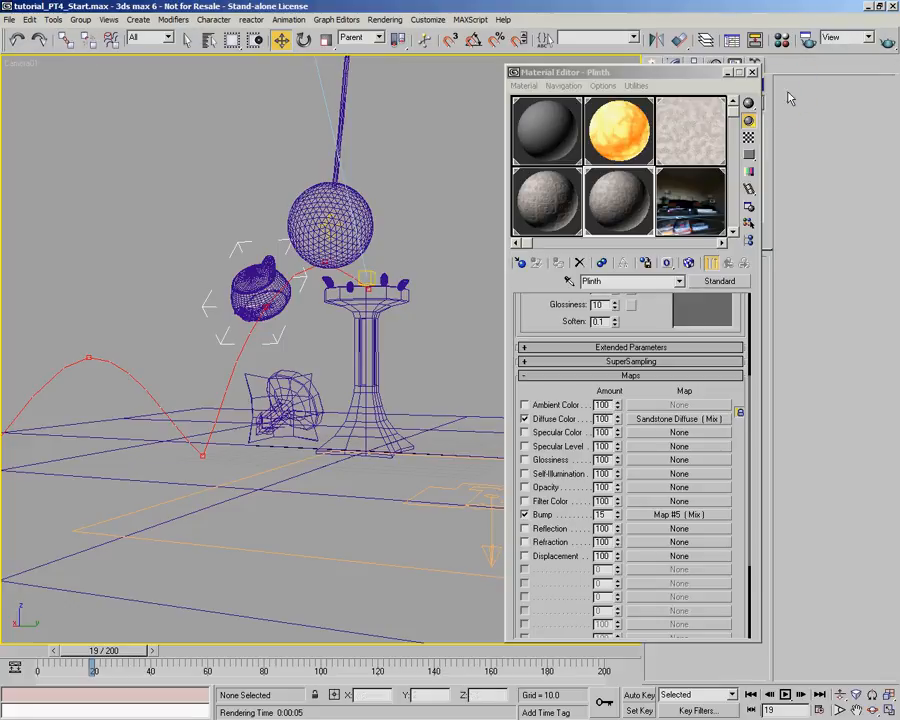
key("shift+q")
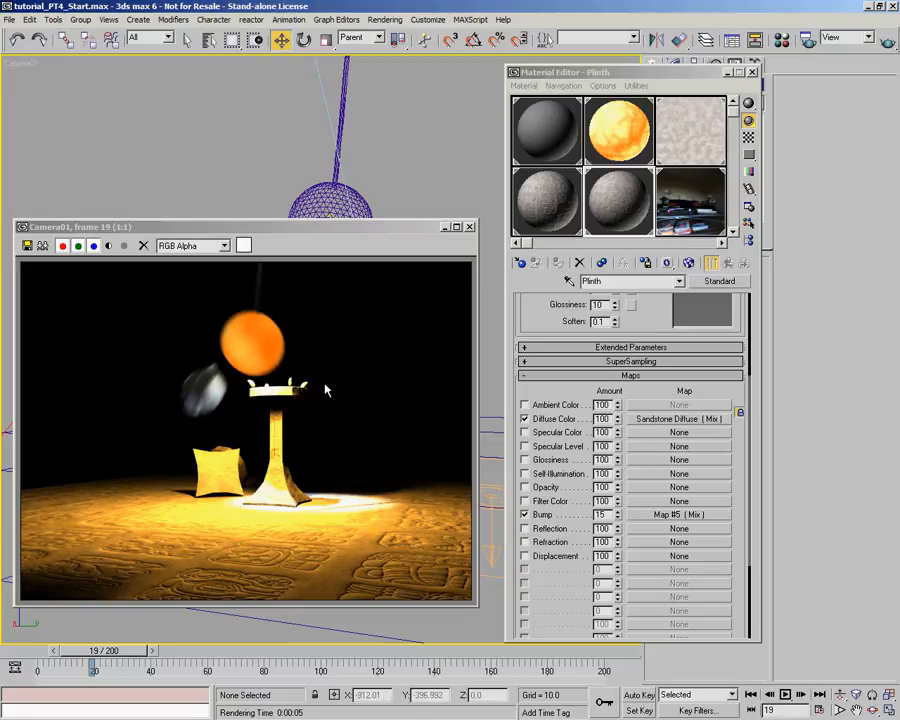
left_click(470, 227)
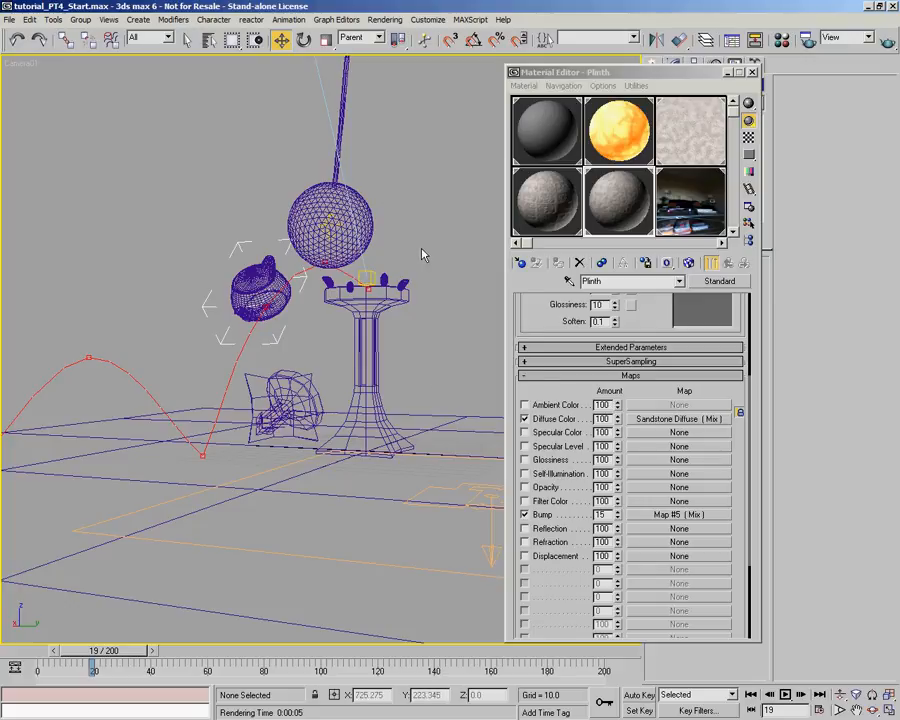
- Open Particle View, go to frame 0 and turn the Flame Source particle system back on
key("6")
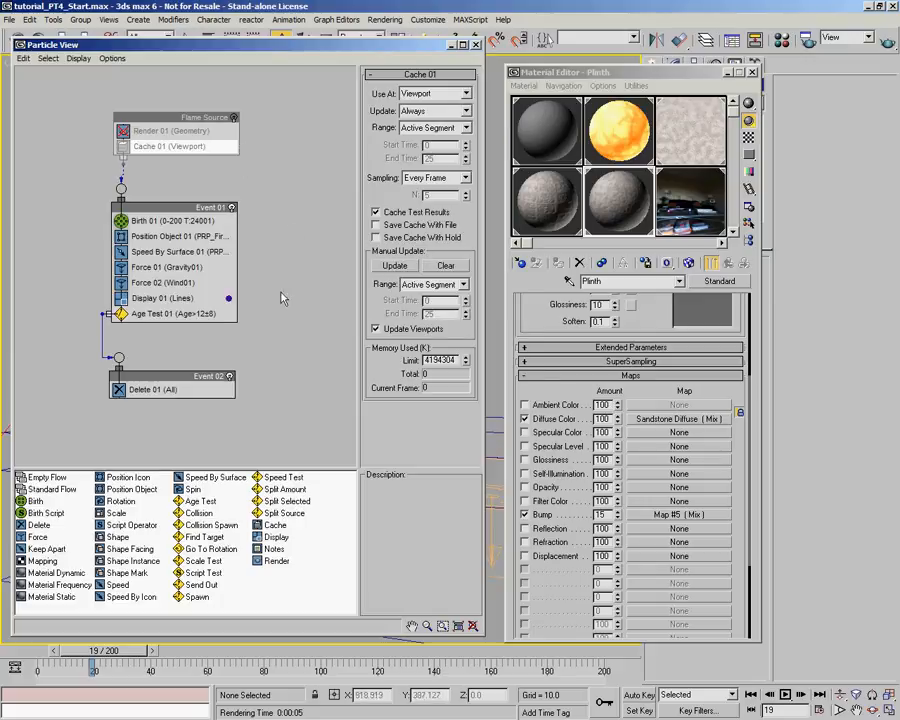
scroll(283, 298, "down", 2)
left_click_drag(91, 650, 20, 648)
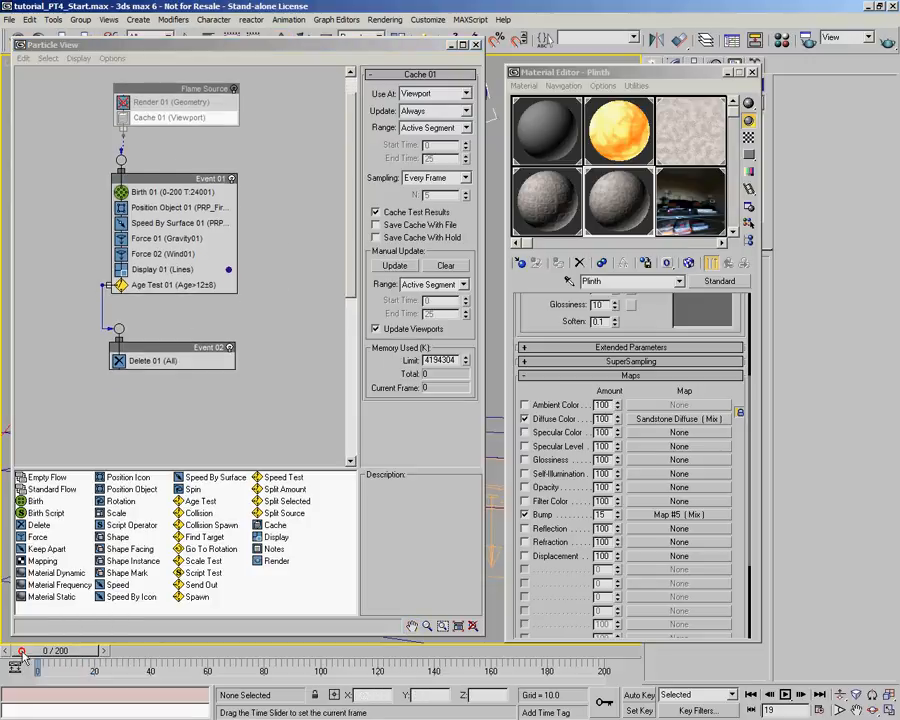
left_click(232, 89)
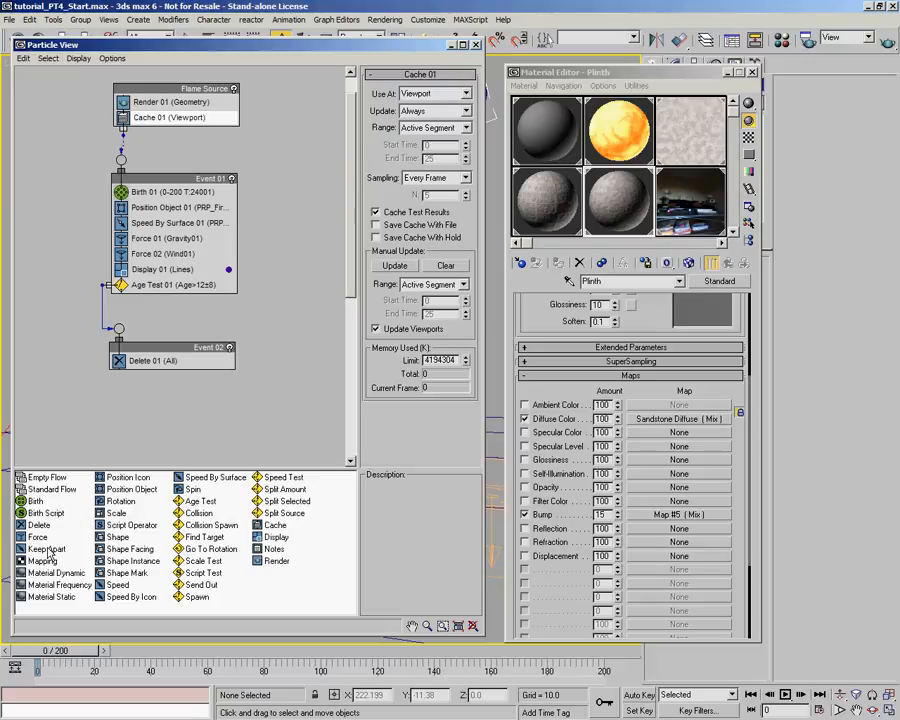
- Add a Shape Facing operator to Event 01 between Force 02 and Display 01, and move Event 02 lower
left_click_drag(130, 549, 189, 266)
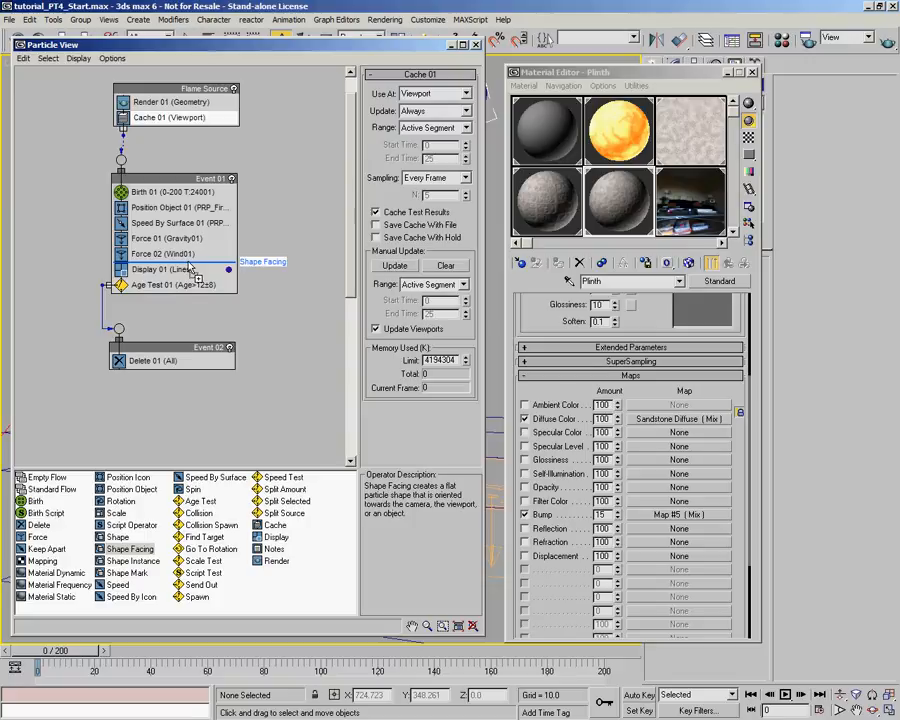
left_click_drag(189, 266, 189, 266)
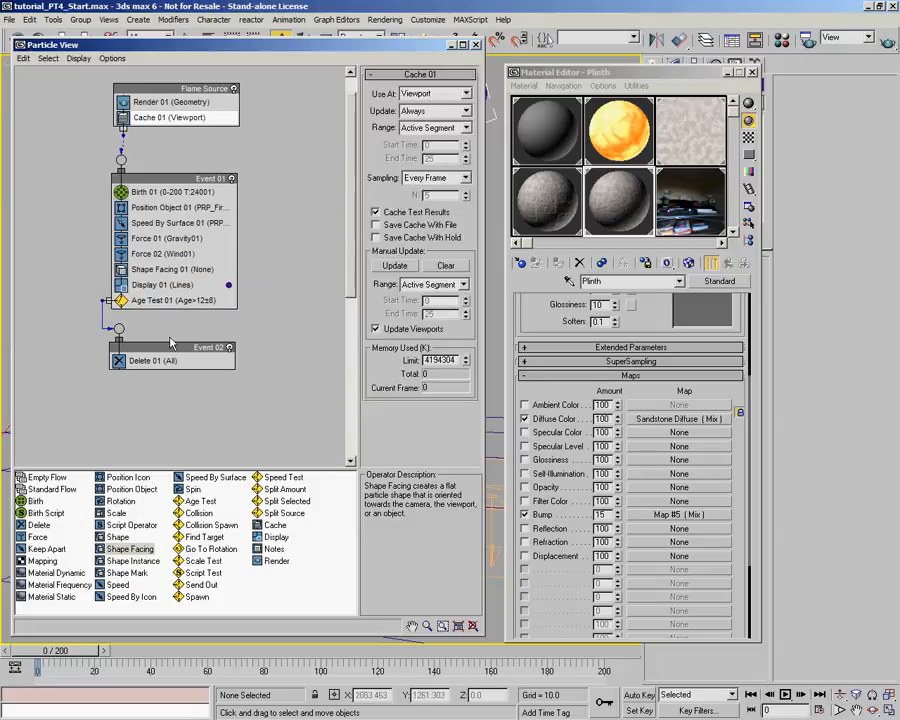
left_click_drag(171, 352, 169, 370)
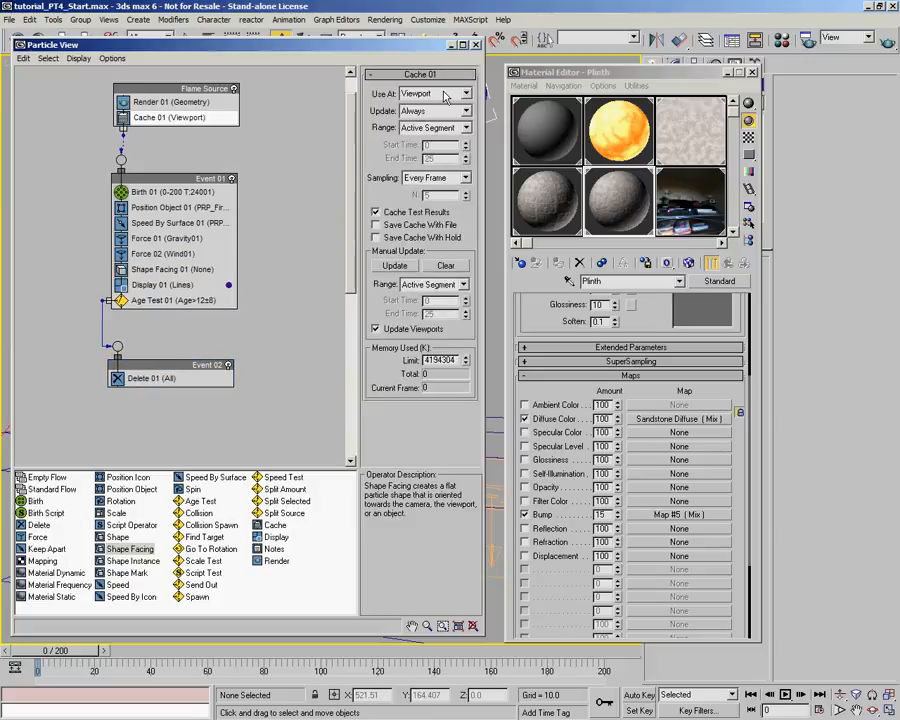
- Set the Shape Facing operator's Look At Camera/Object to Camera01, filtering the object list to cameras only
left_click(172, 269)
left_click(405, 104)
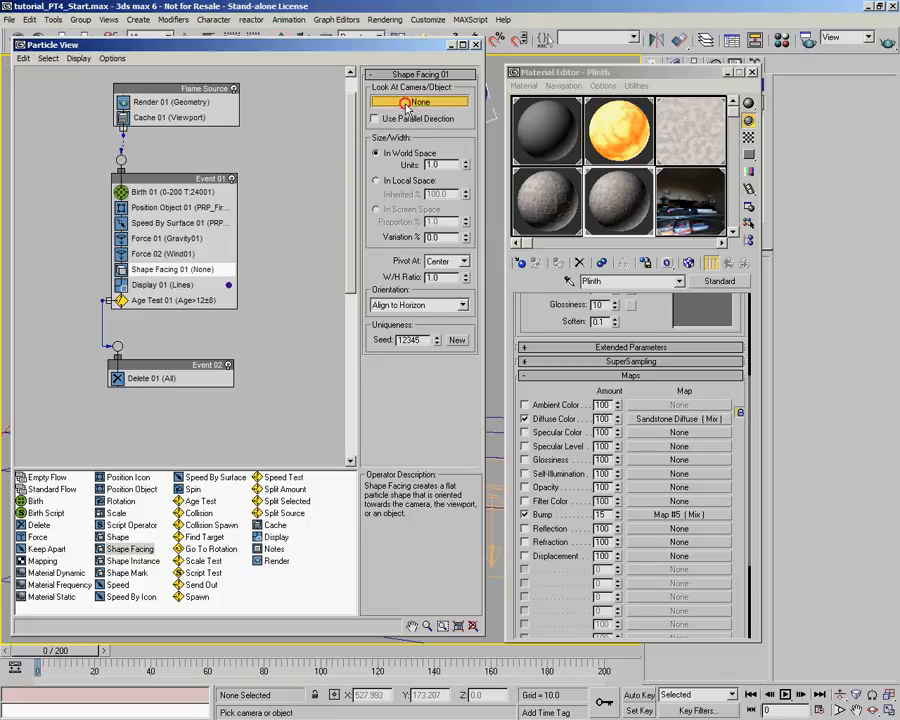
left_click_drag(212, 43, 209, 69)
left_click(210, 43)
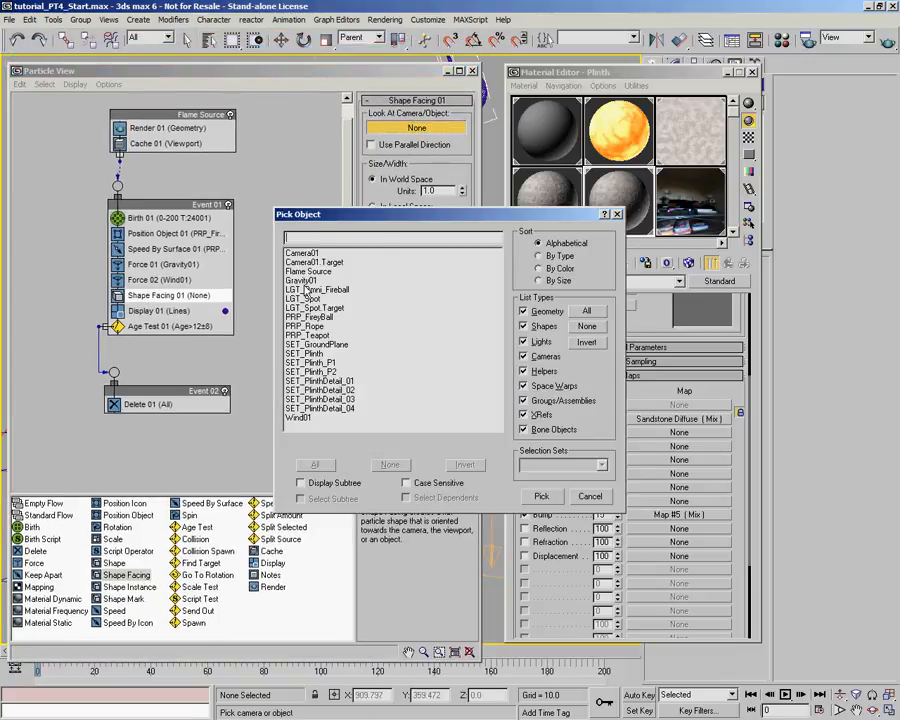
left_click(587, 326)
left_click(545, 357)
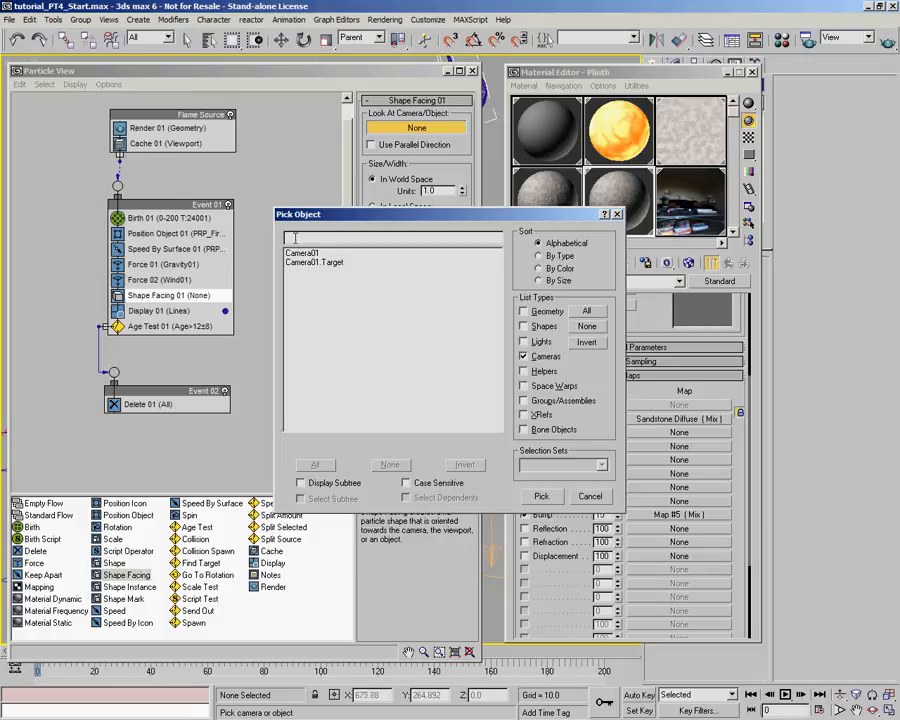
left_click(300, 248)
left_click(553, 494)
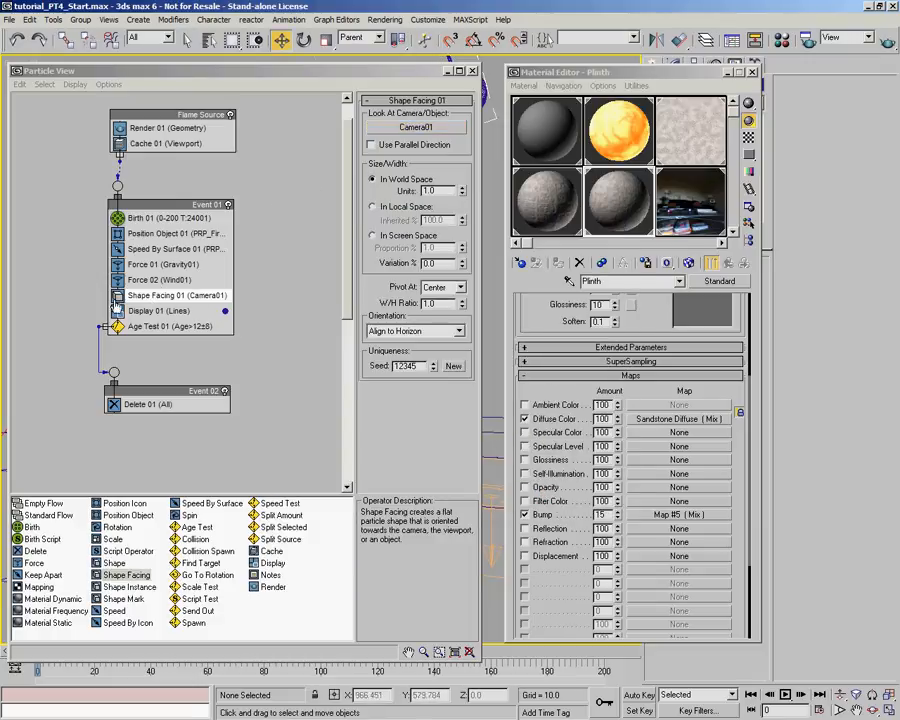
- Shorten the Particle View window and set the Display 01 operator's type to Geometry
left_click(424, 73)
key("6")
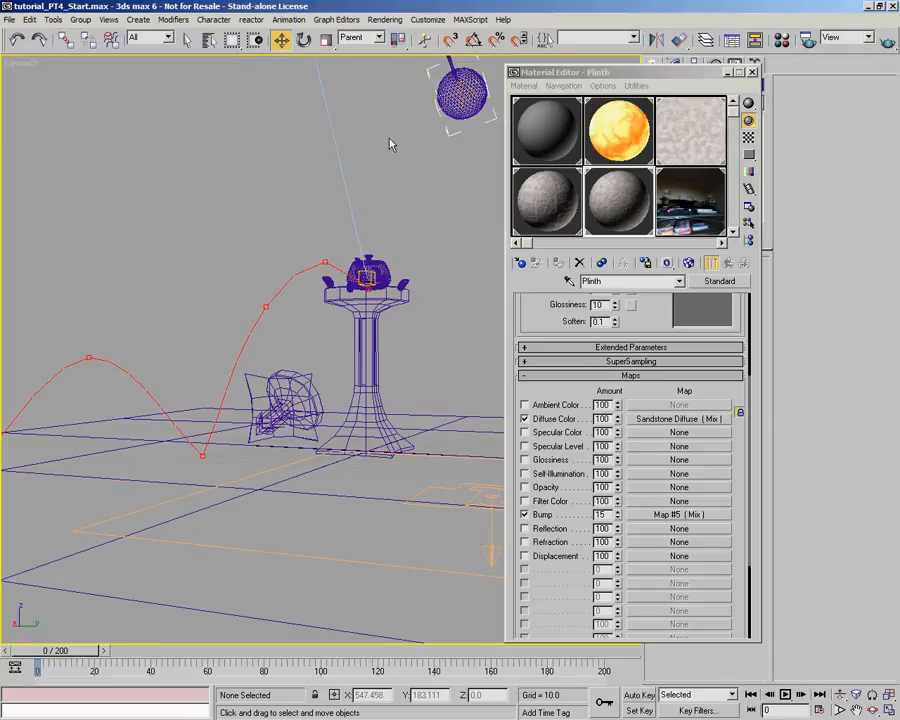
key("6")
left_click_drag(60, 660, 60, 636)
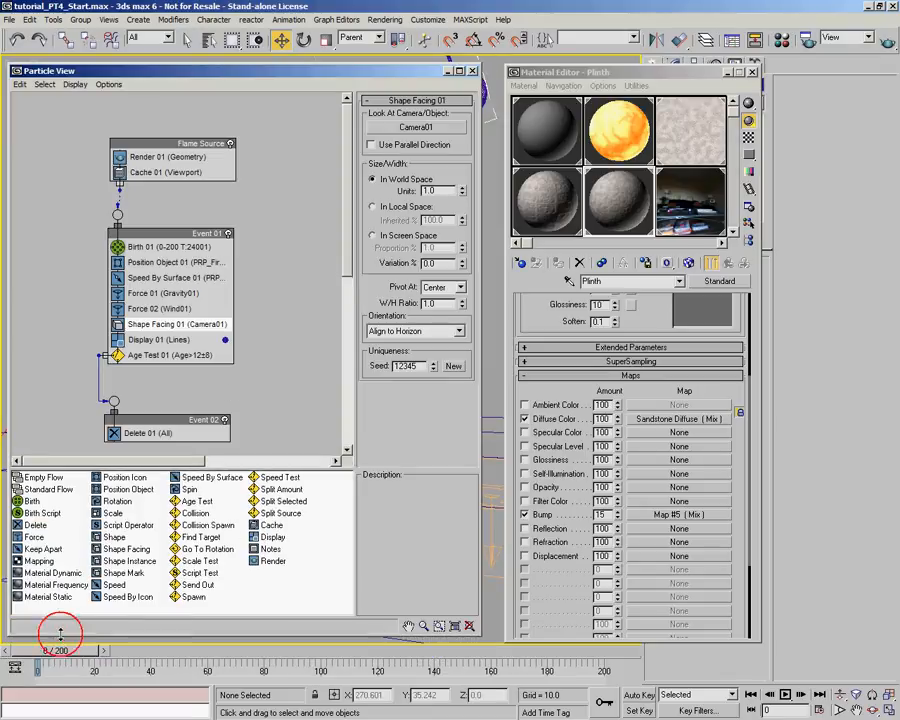
left_click(150, 339)
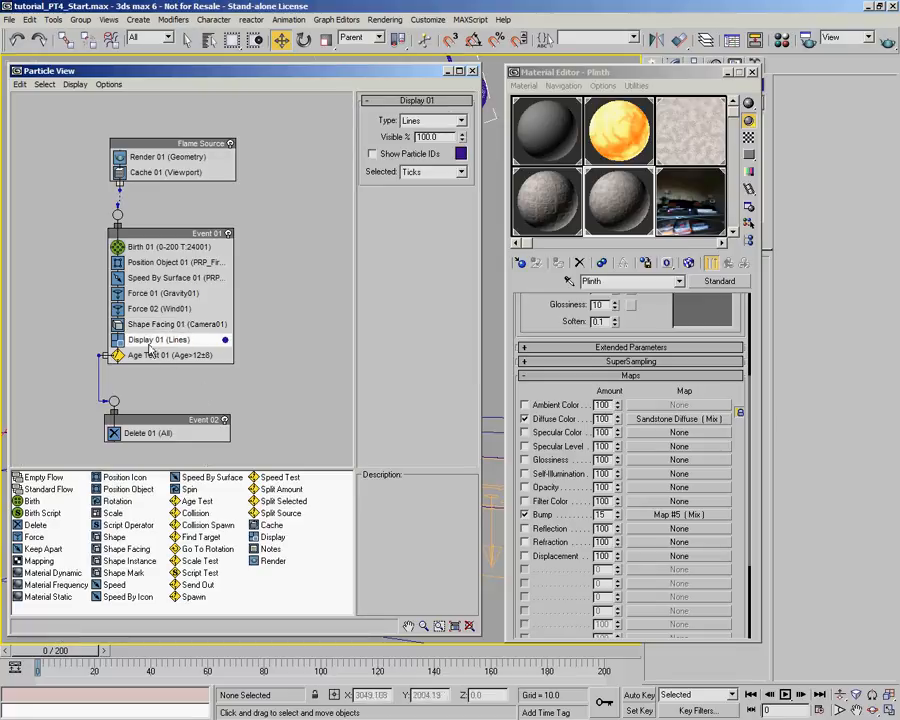
left_click(458, 121)
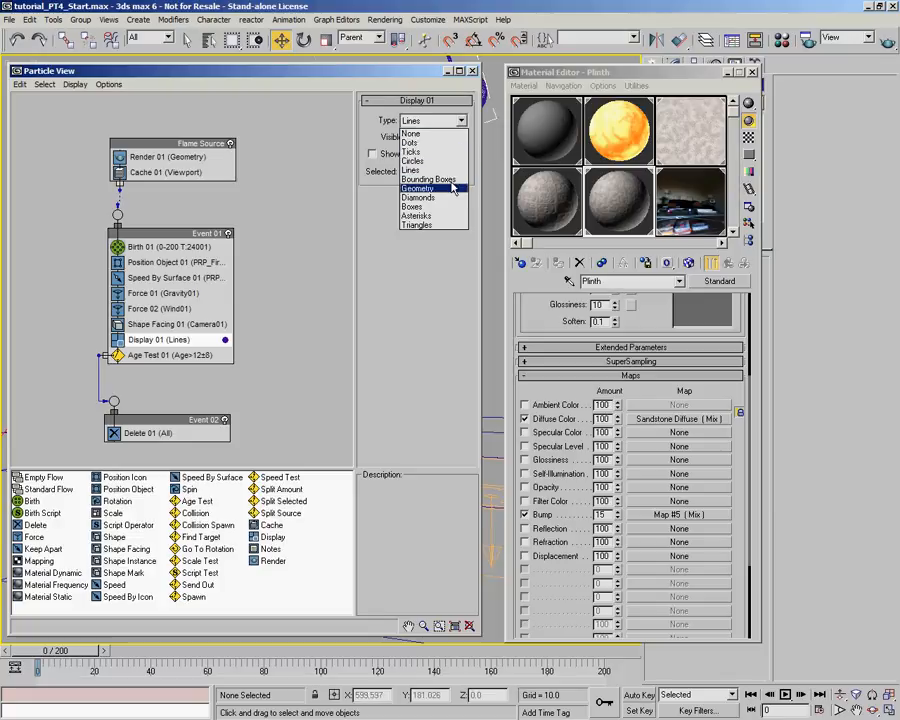
left_click(455, 188)
- Minimize Particle View and play the animation, stopping at frame 14, to examine the facing particles around the fireball
left_click(448, 72)
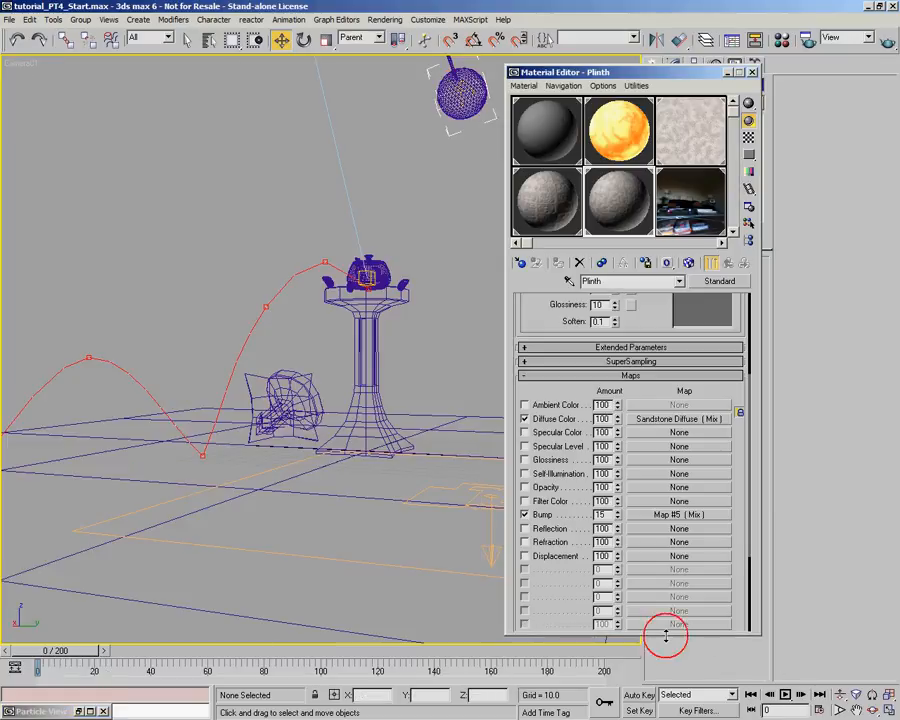
left_click(785, 694)
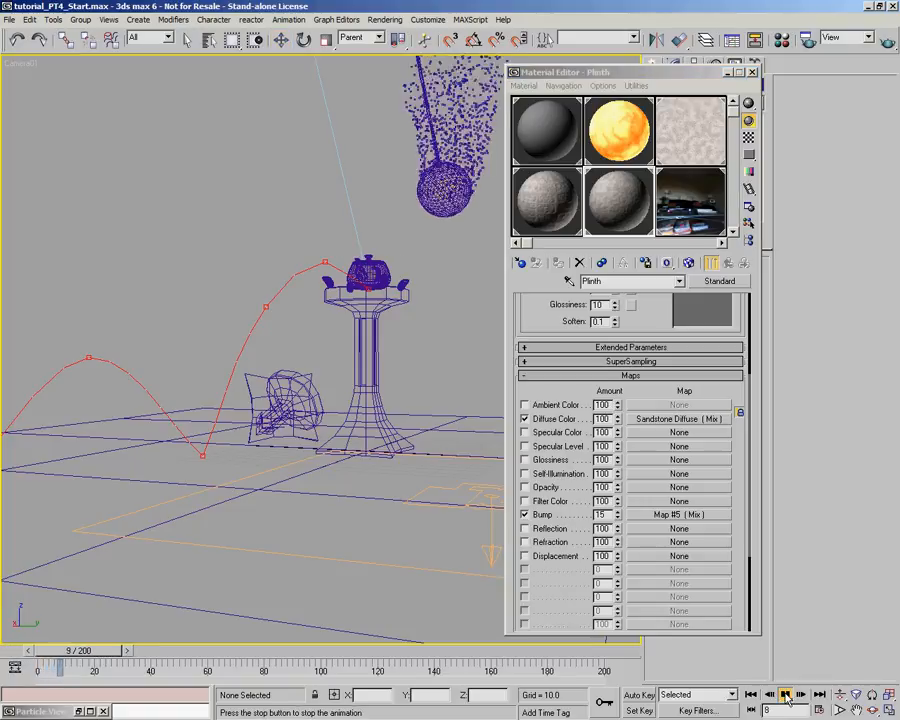
left_click(786, 696)
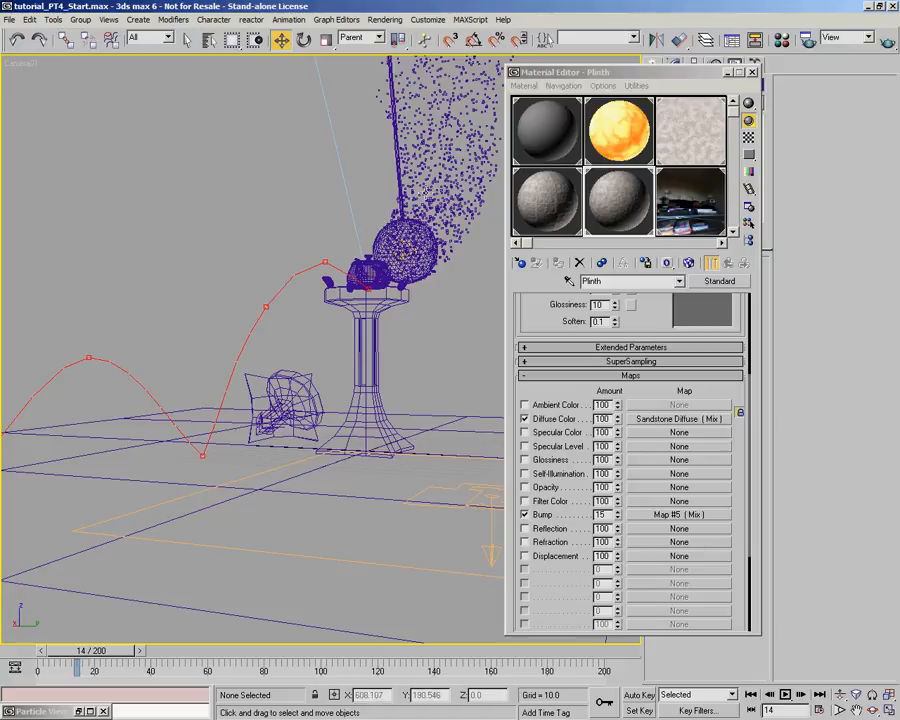
- Restore Particle View and switch the Shape Facing operator's Size/Width to In Screen Space
left_click(64, 712)
left_click(64, 712)
double_click(64, 712)
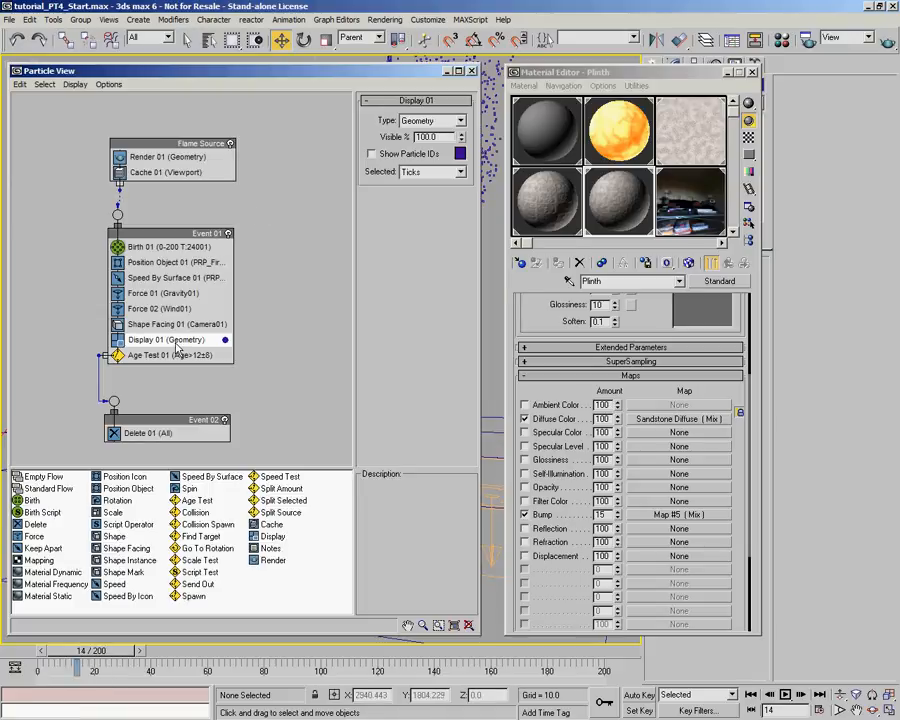
left_click(155, 324)
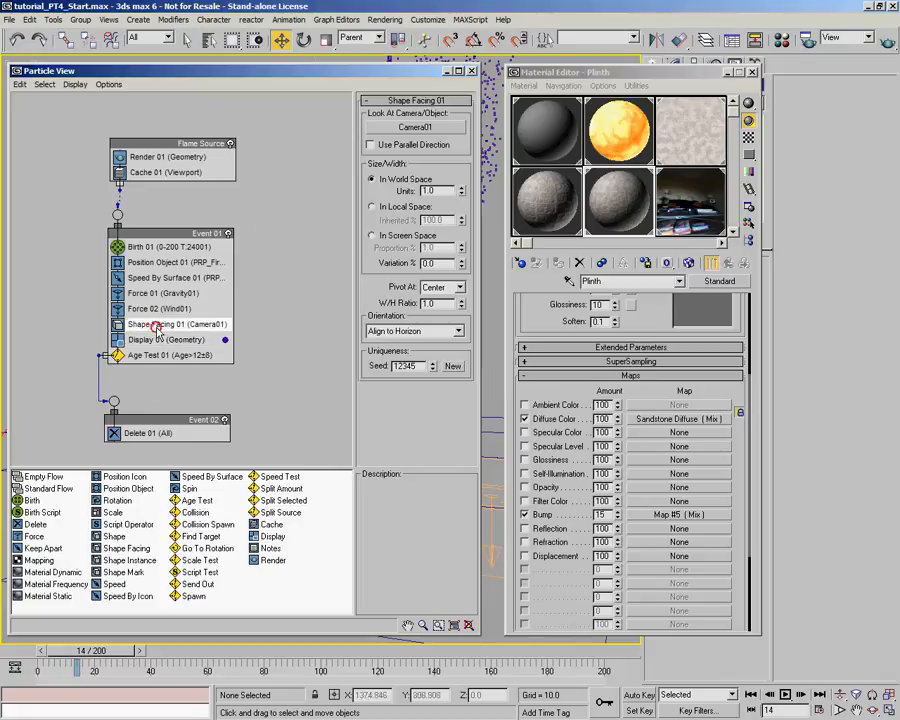
left_click(372, 235)
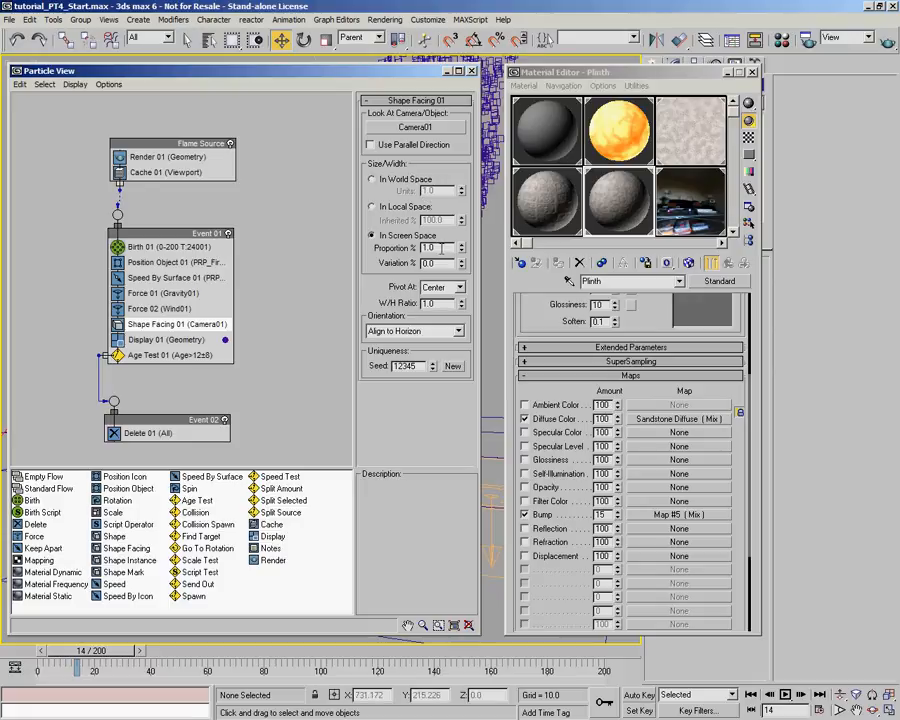
- Move Particle View clear of the particles and set the Shape Facing Proportion to 2.0% and Variation to 50.0%
left_click_drag(308, 68, 272, 322)
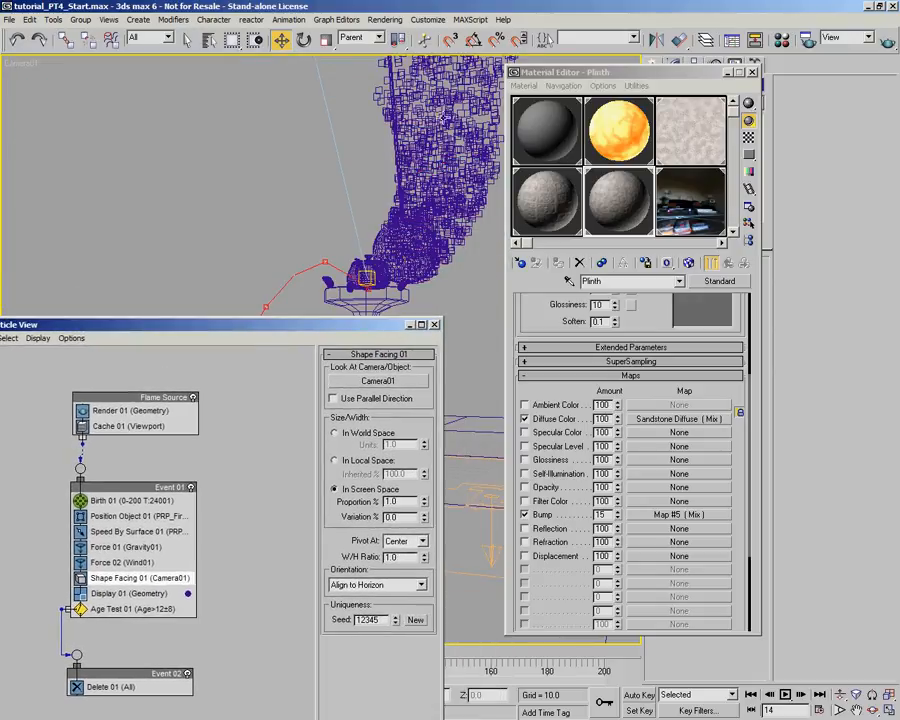
left_click_drag(402, 503, 334, 504)
key("Tab")
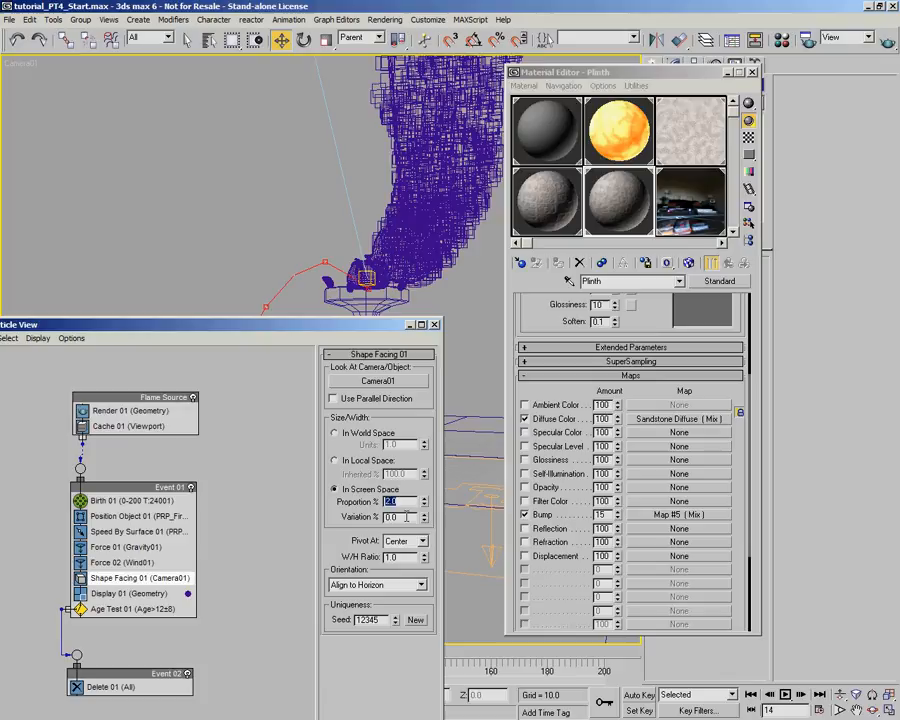
type("5")
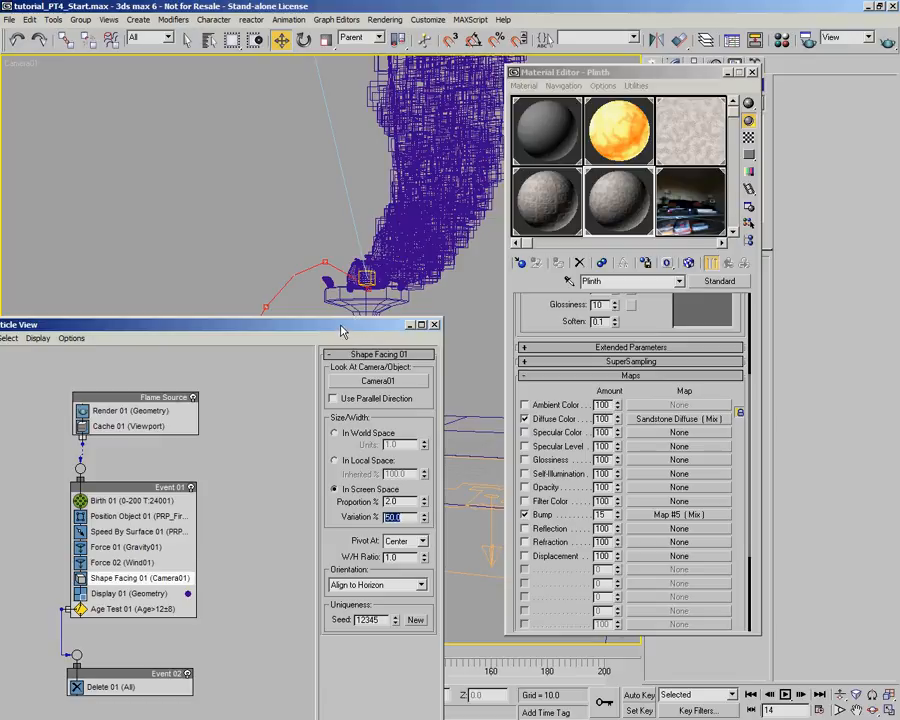
- Name an unused material in the Material Editor Flame and set its Self-Illumination to 100
left_click_drag(340, 328, 393, 86)
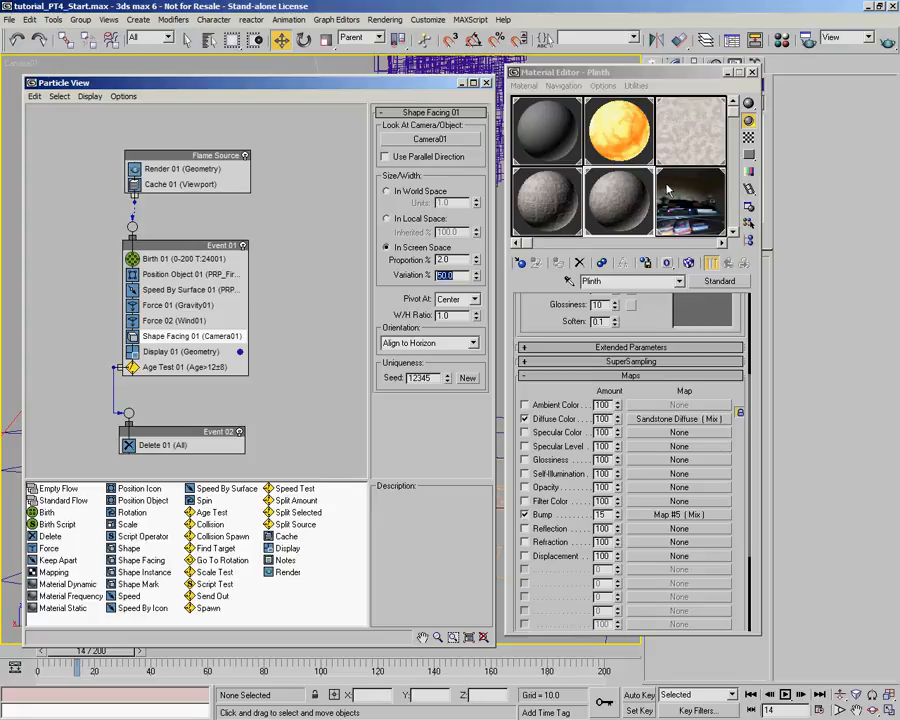
middle_click_drag(668, 190, 590, 240)
middle_click_drag(353, 256, 451, 233)
left_click(533, 140)
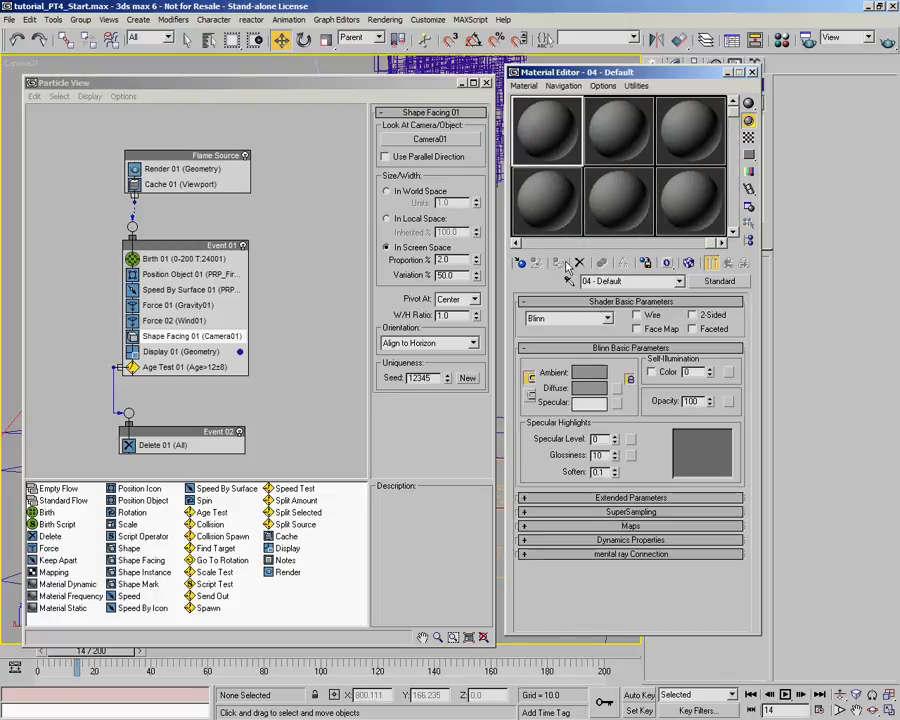
type("Flame")
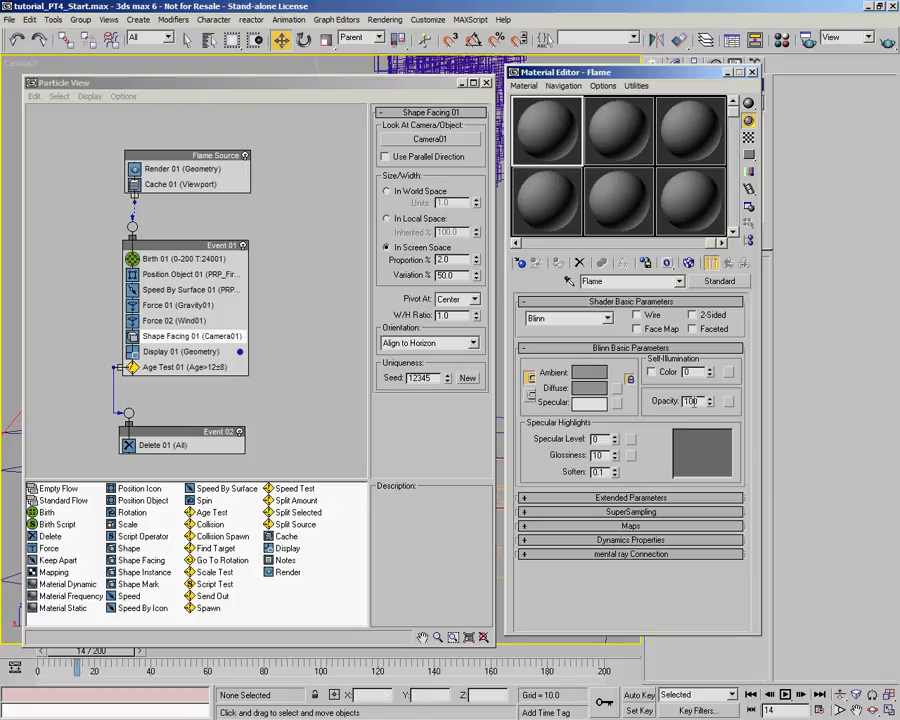
left_click_drag(709, 374, 722, 274)
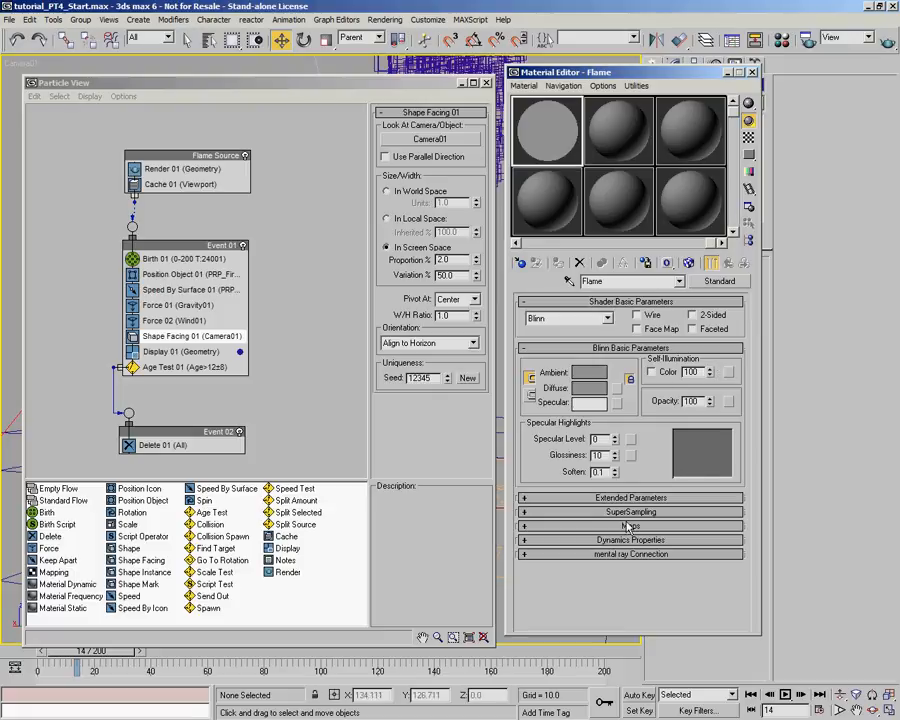
- Set the Flame material's diffuse color to a pale orange of RGB 255, 223, 150
left_click(589, 387)
left_click_drag(529, 89, 543, 90)
left_click(530, 101)
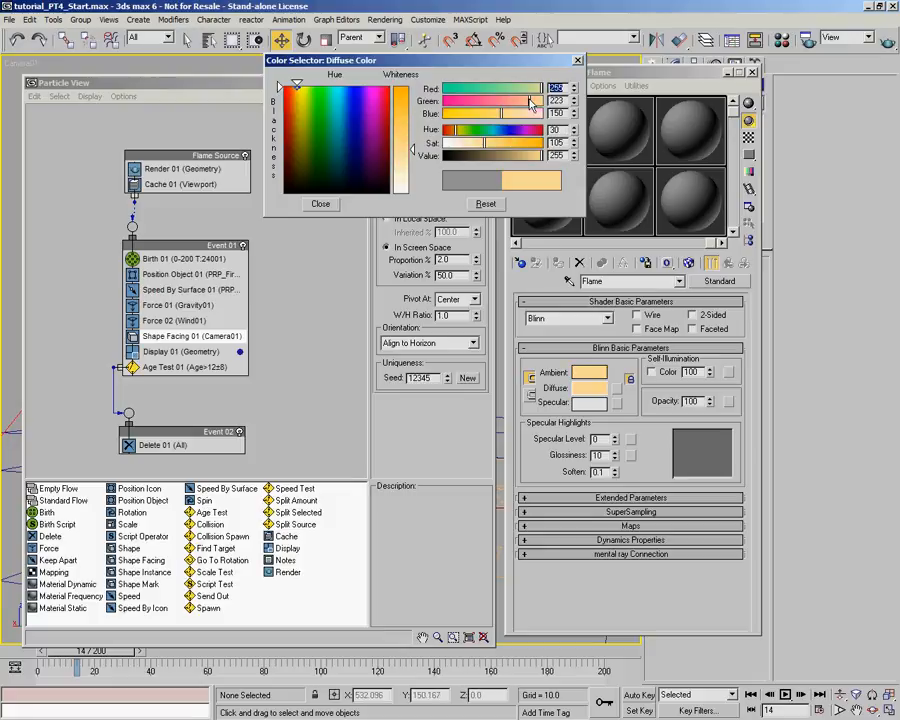
left_click(320, 203)
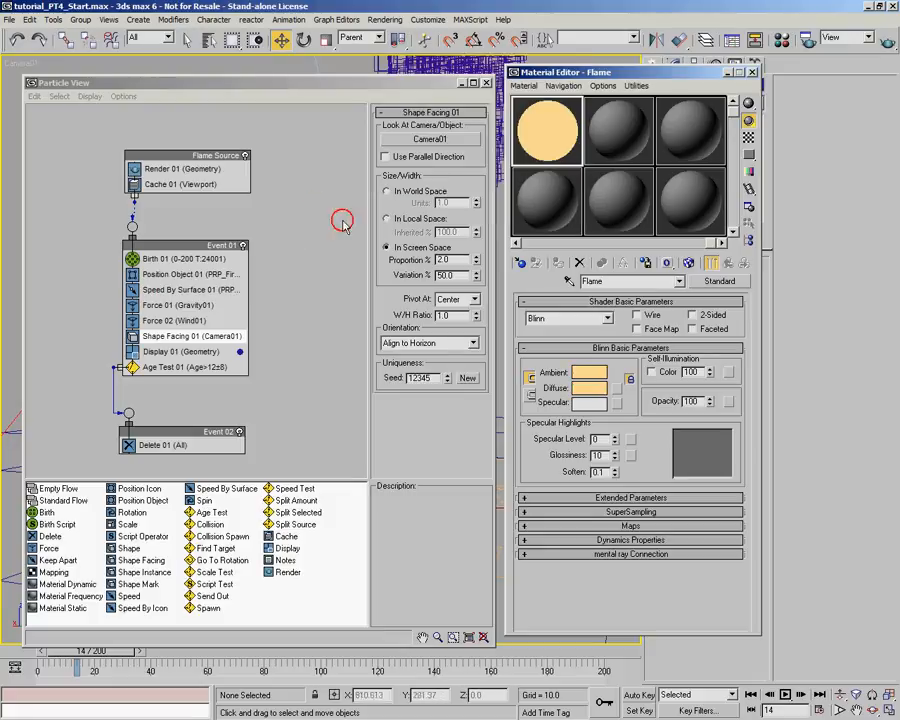
- Assign a Gradient Ramp map to the Flame material's Opacity and set its Gradient Type to Radial
left_click(611, 526)
left_click(525, 411)
left_click(642, 411)
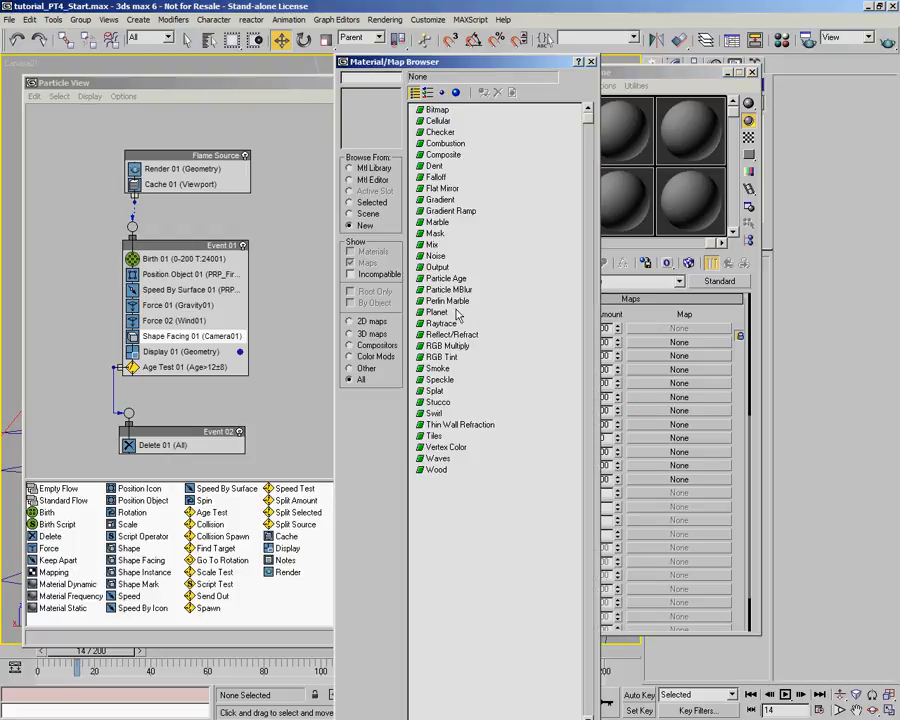
double_click(450, 211)
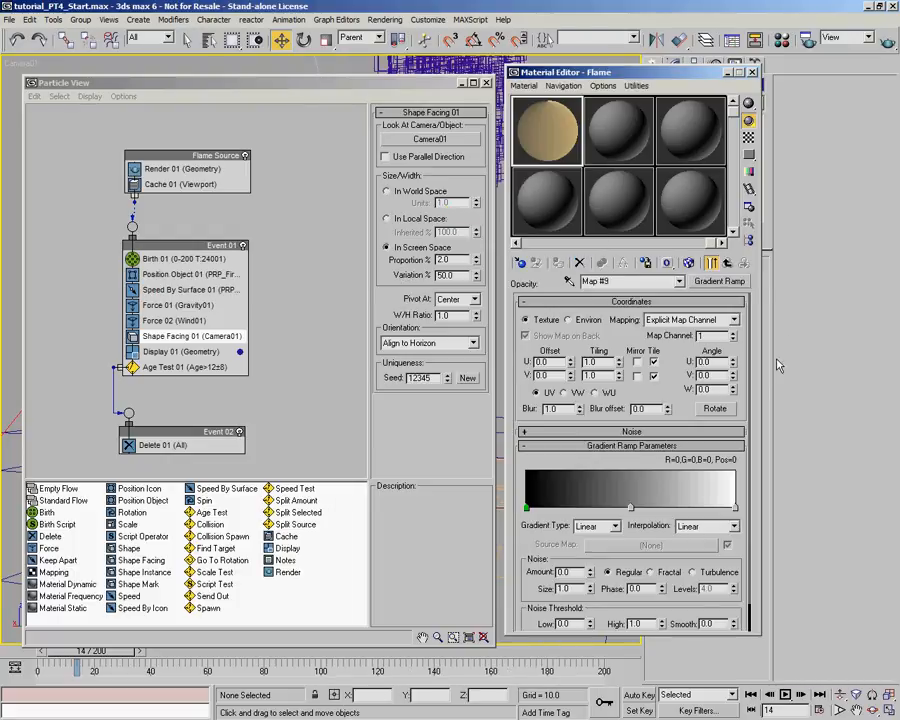
left_click(613, 526)
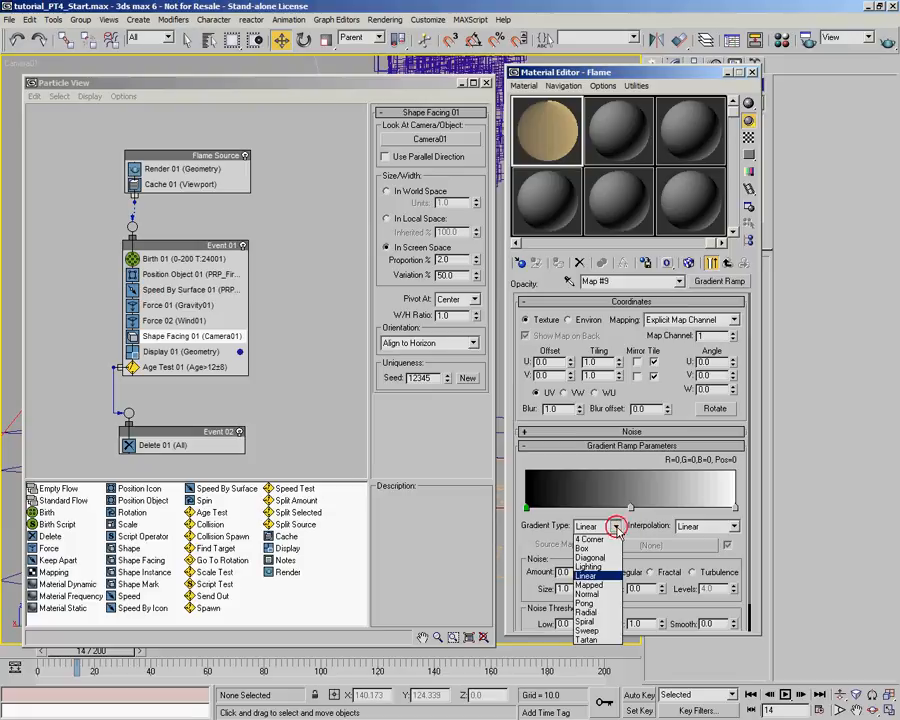
left_click(603, 614)
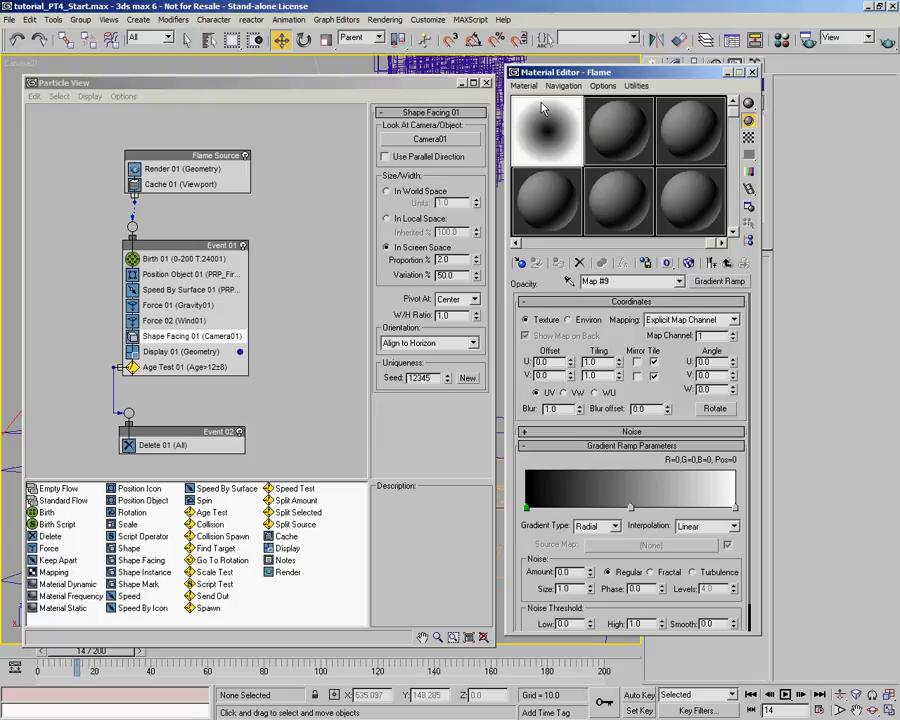
- Set the gradient ramp's start flag to white and its end flag to black
double_click(527, 509)
left_click_drag(492, 154, 622, 161)
left_click(734, 508)
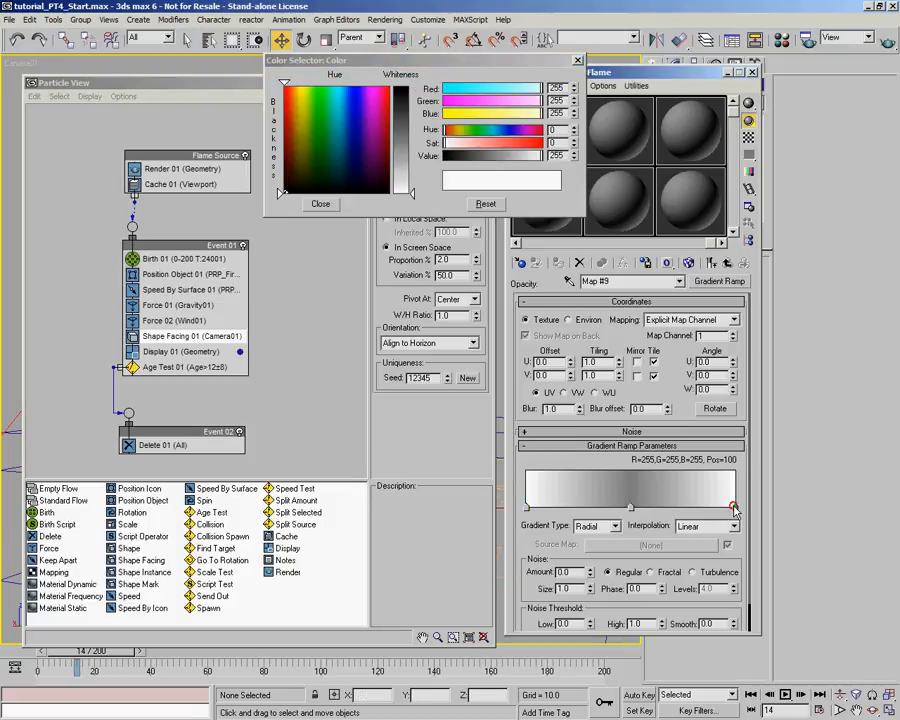
left_click_drag(540, 155, 396, 141)
left_click(320, 203)
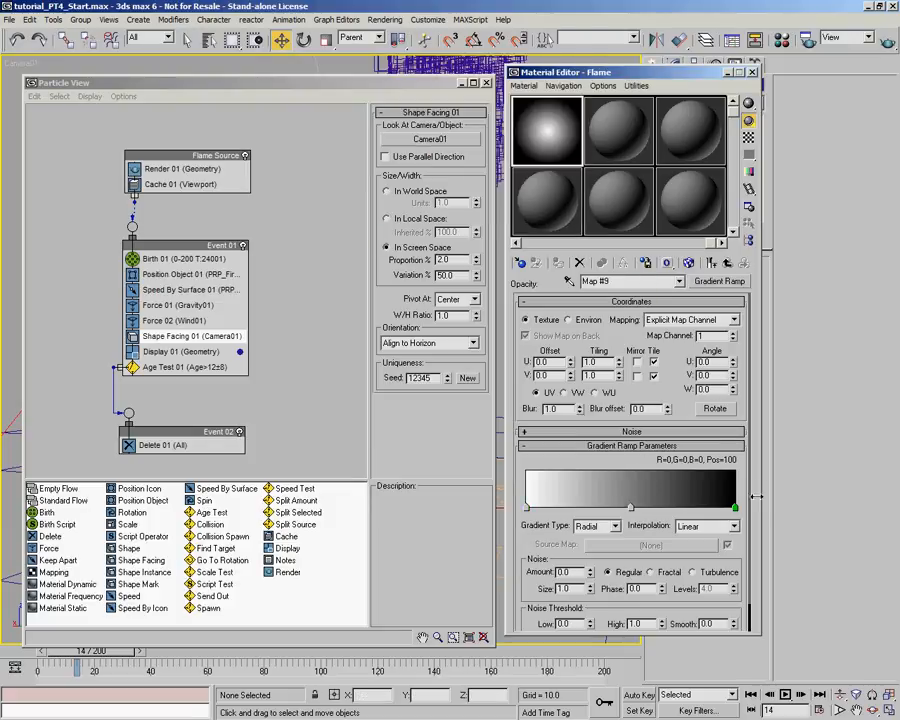
- Add a black flag at about position 94 of the gradient ramp and delete the middle gray flag
left_click_drag(735, 500, 728, 502)
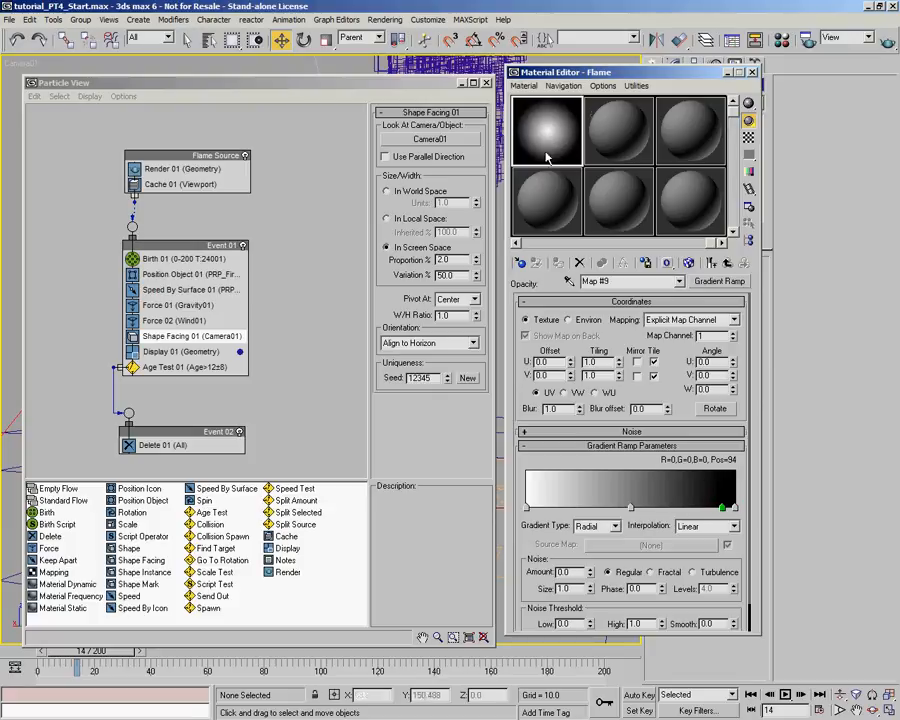
left_click(630, 507)
right_click(631, 507)
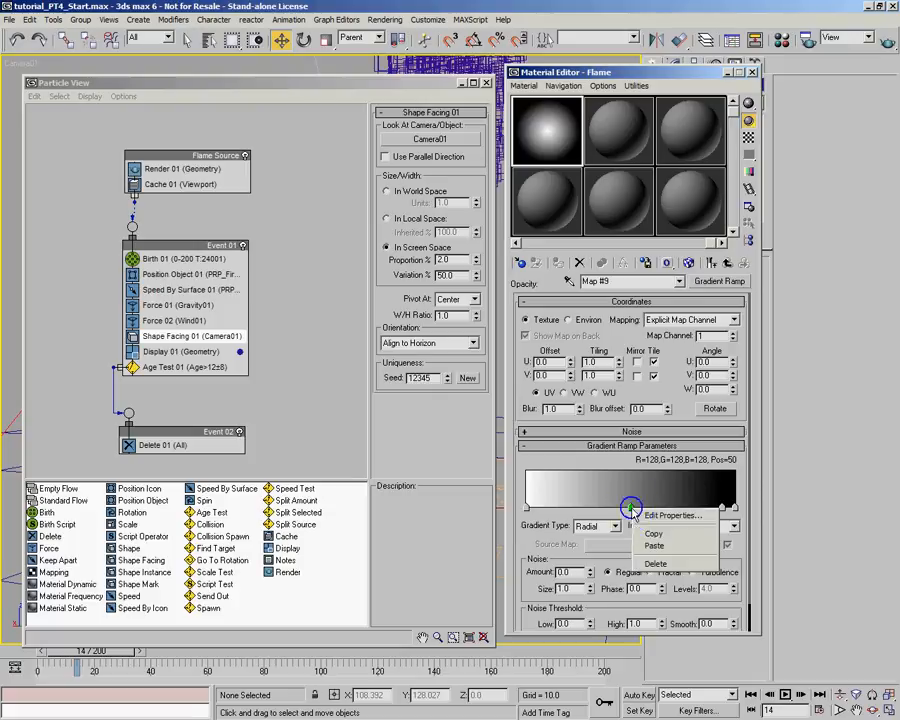
left_click(672, 563)
- Darken the gradient ramp's start flag to a mid-gray with a Value of about 130
left_click(528, 510)
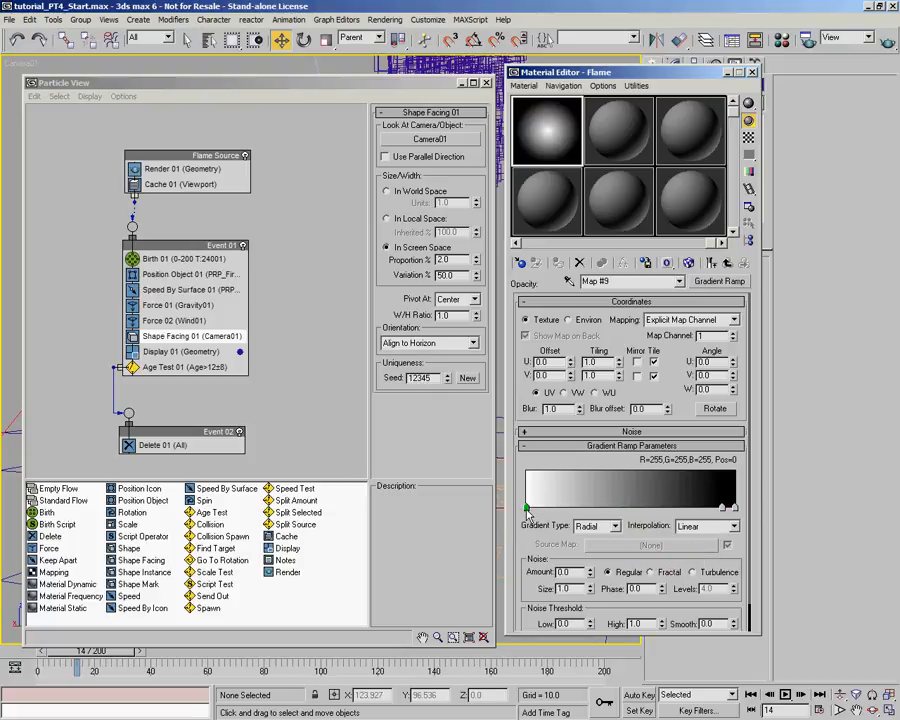
double_click(526, 510)
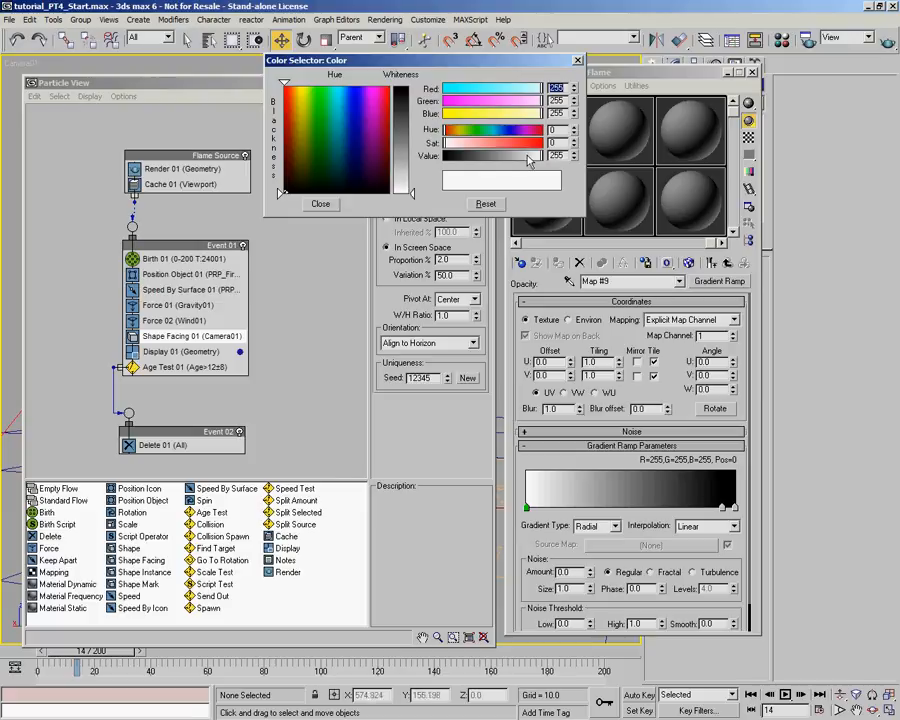
left_click(494, 157)
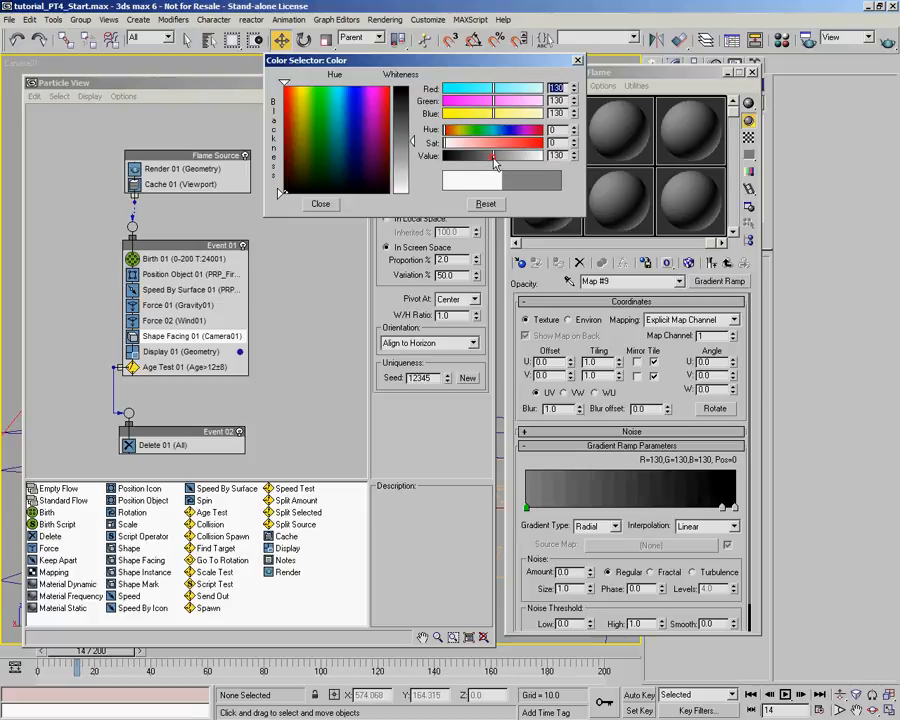
left_click(330, 203)
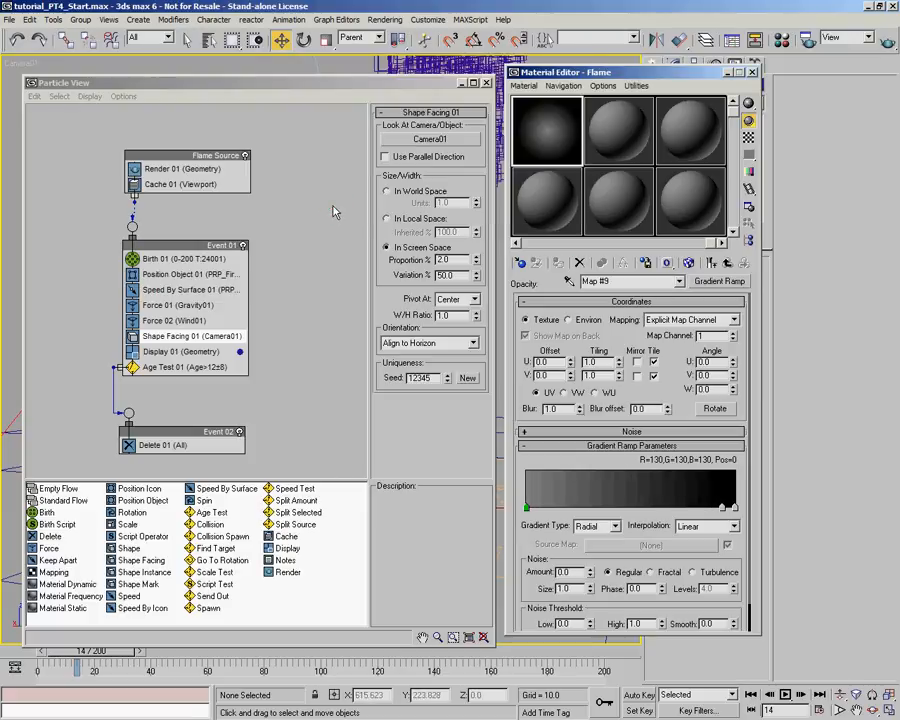
- Change the Flame material's diffuse color to orange, about RGB 255, 133, 29, and set its Advanced Transparency type to Additive
left_click(727, 262)
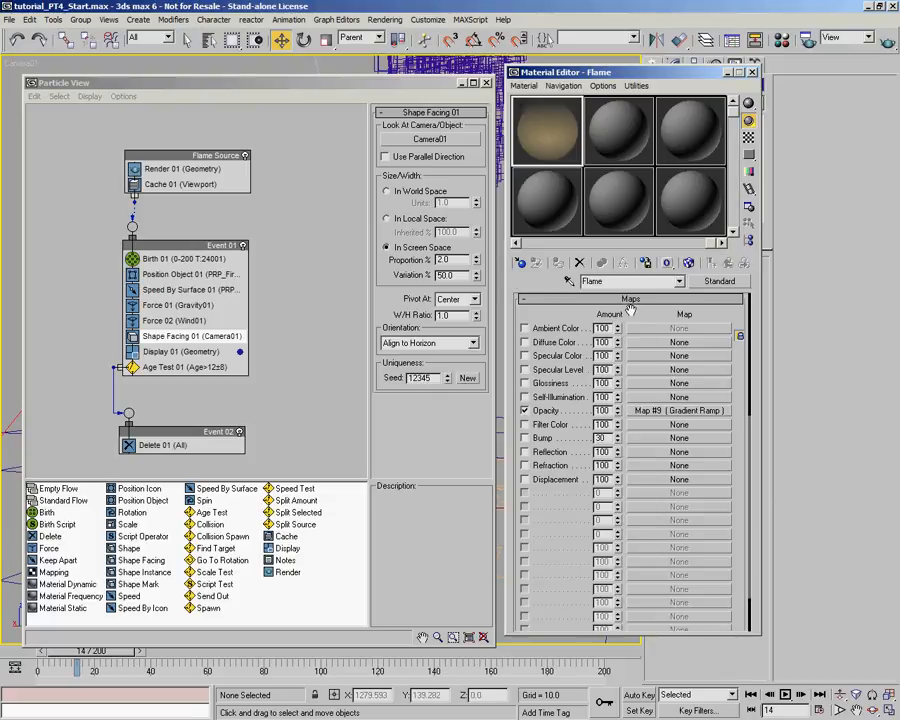
scroll(612, 537, "up", 5)
left_click_drag(634, 471, 649, 401)
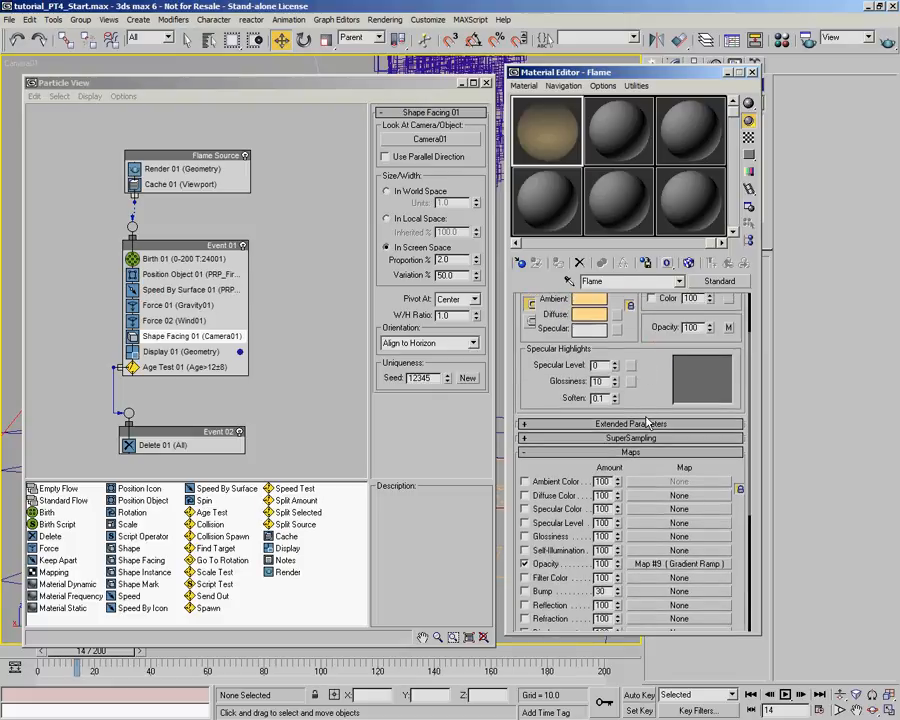
left_click(589, 314)
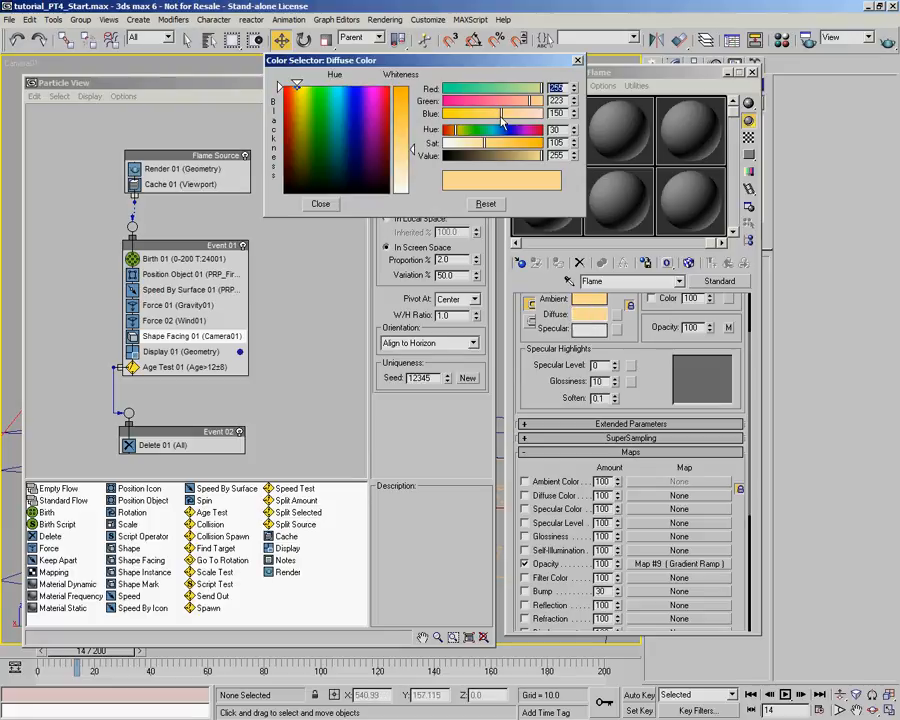
left_click_drag(493, 115, 445, 122)
left_click(494, 103)
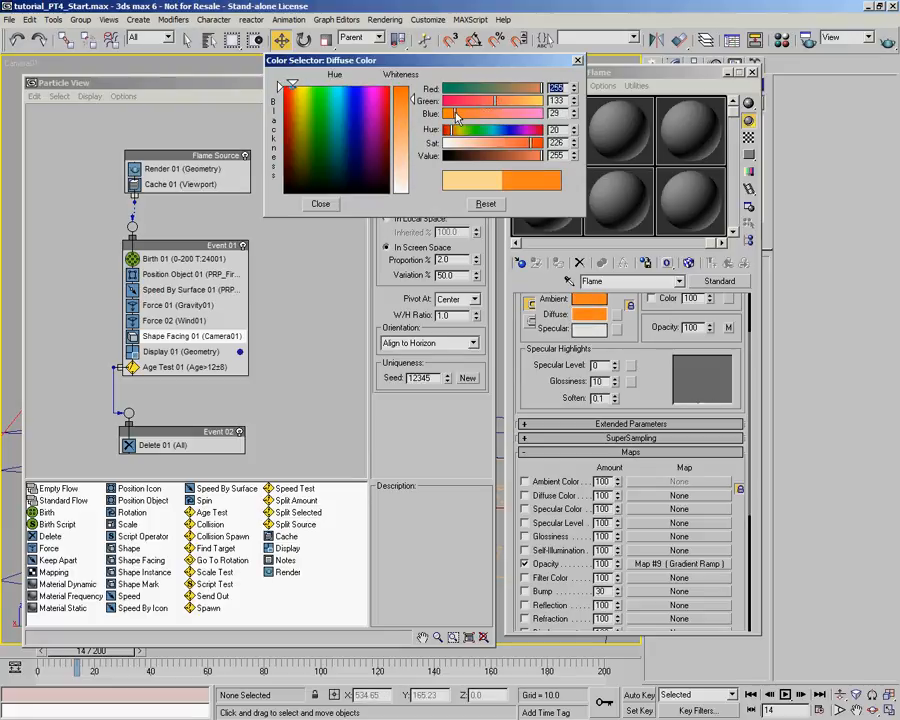
left_click(350, 203)
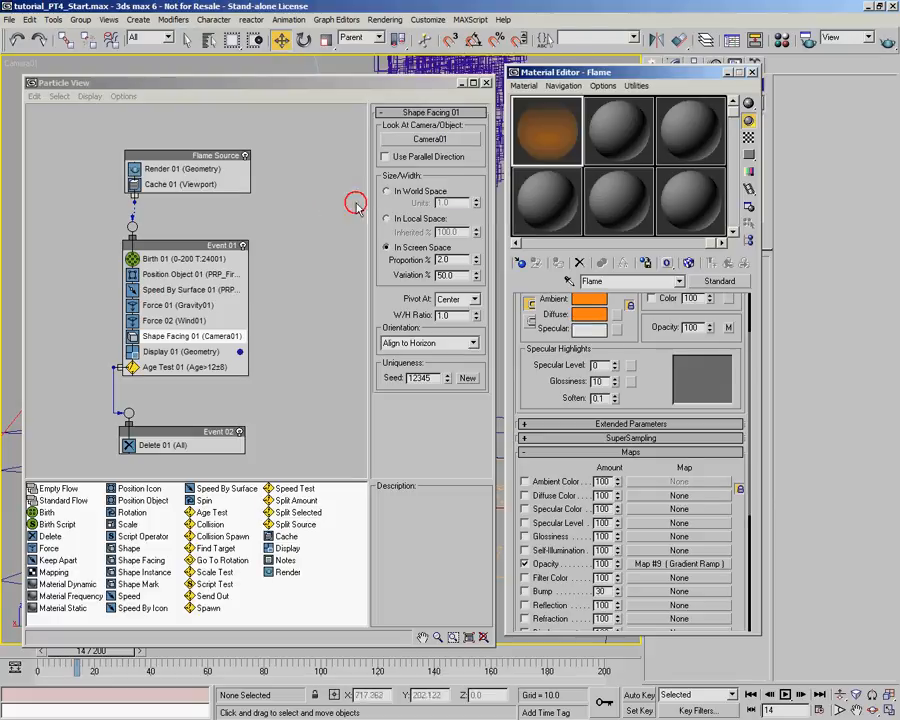
left_click(621, 424)
left_click(597, 486)
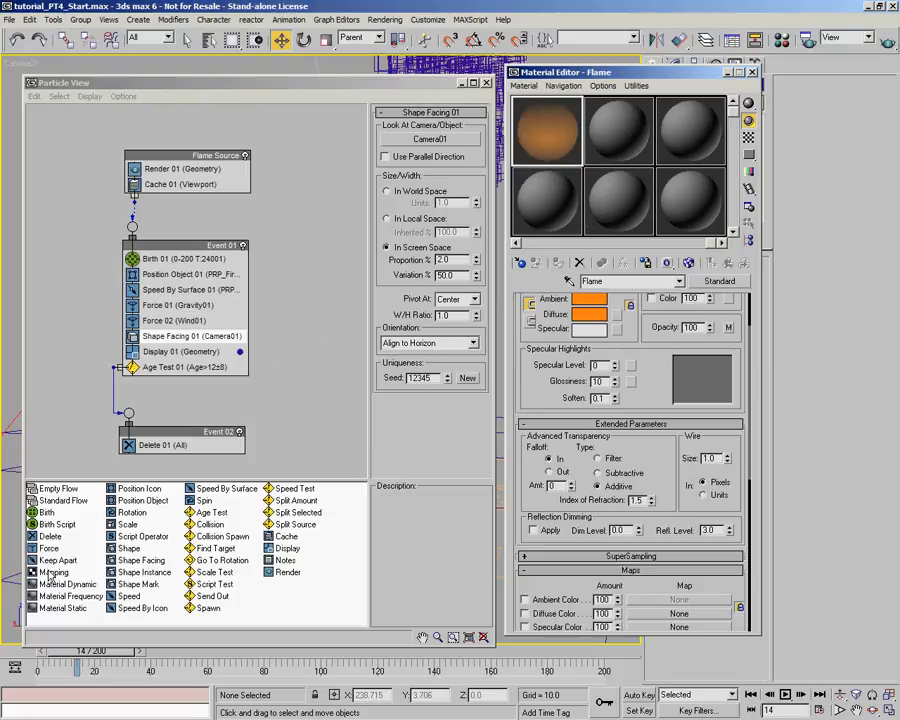
- Add a Material Static operator below Shape Facing 01 in Event 01 and assign it an instance of the Flame material
left_click_drag(63, 613, 212, 351)
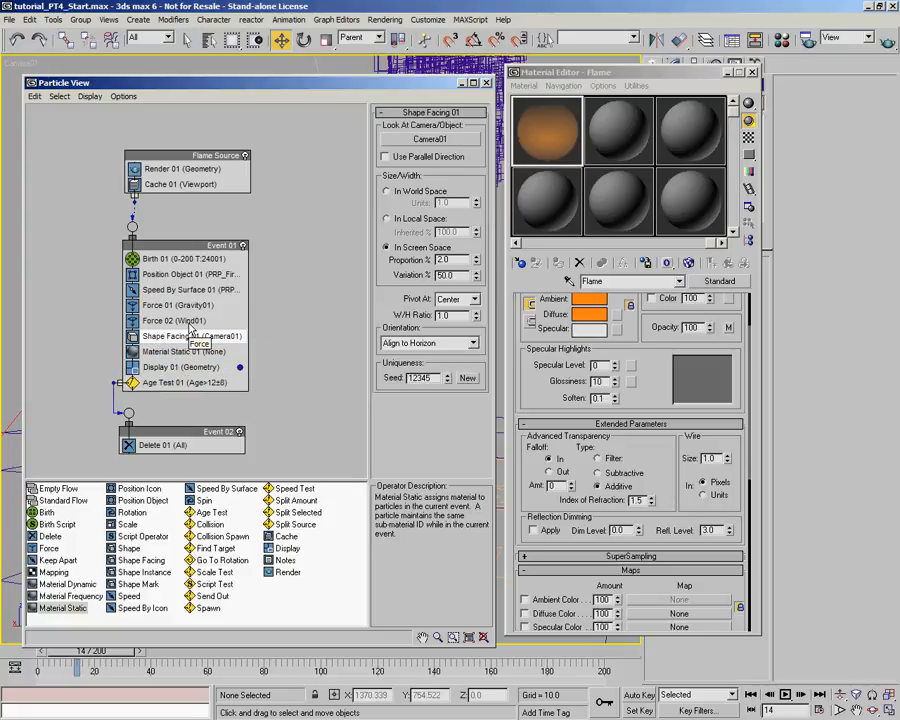
left_click_drag(545, 130, 651, 71)
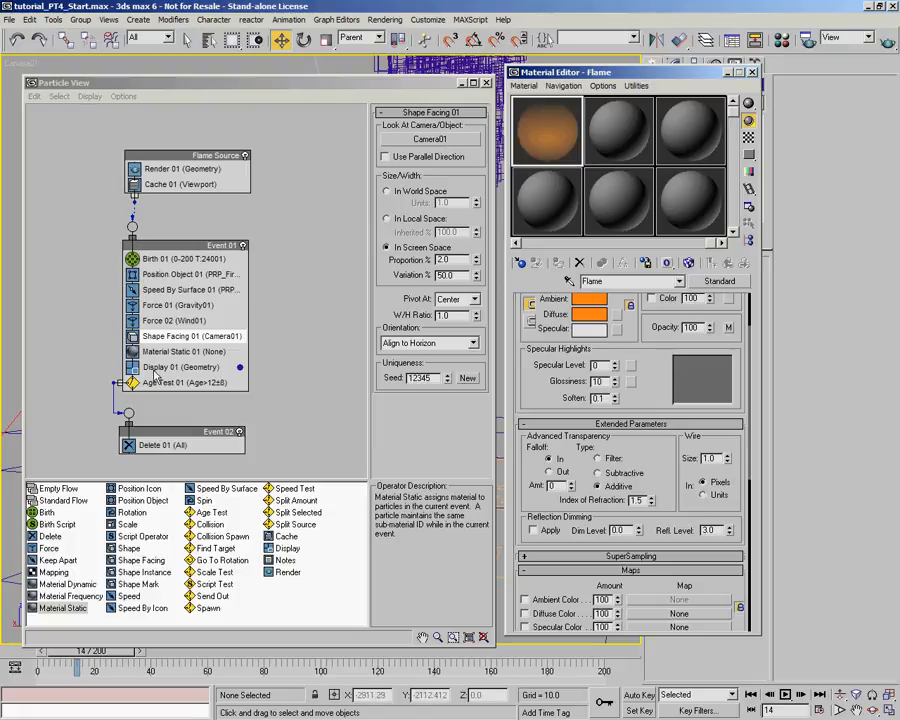
left_click(238, 351)
left_click_drag(570, 143, 436, 145)
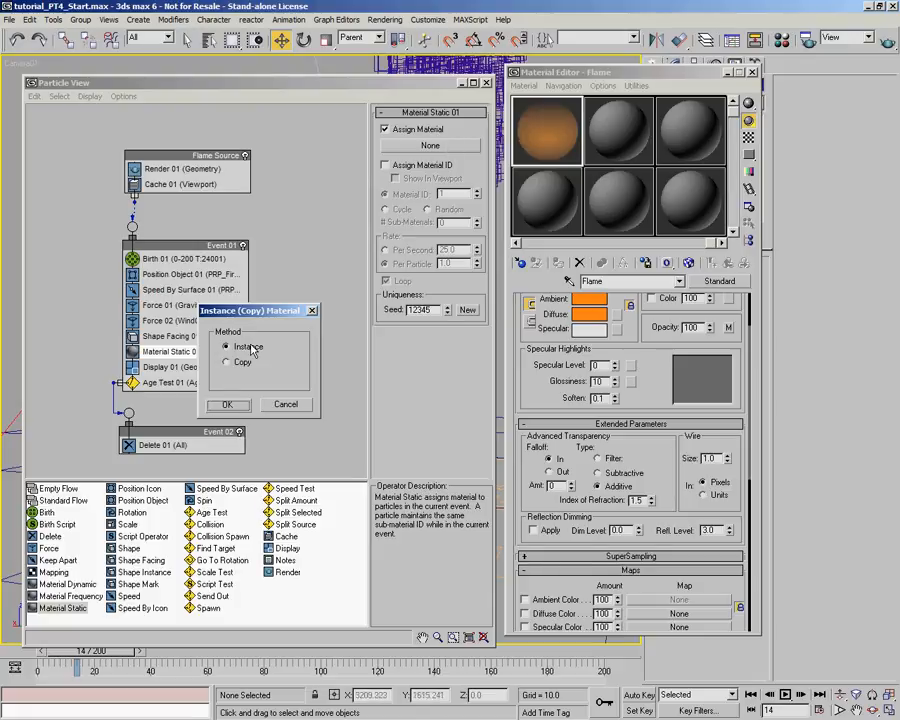
left_click(228, 403)
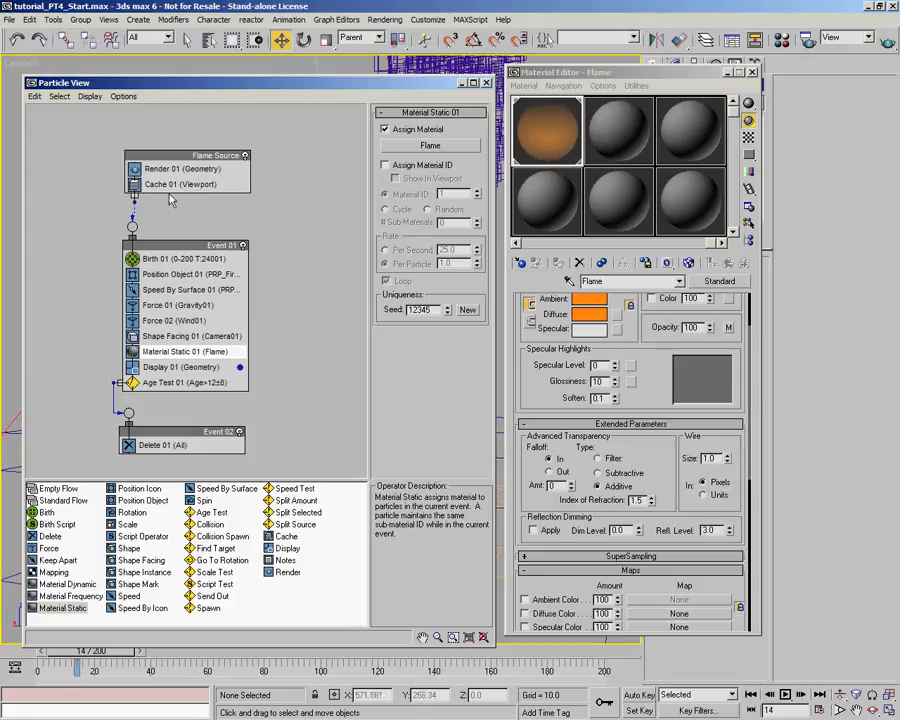
- Close Particle View and the Material Editor, then play the animation up to frame 113 to examine the flame particles
left_click(487, 84)
left_click(496, 594)
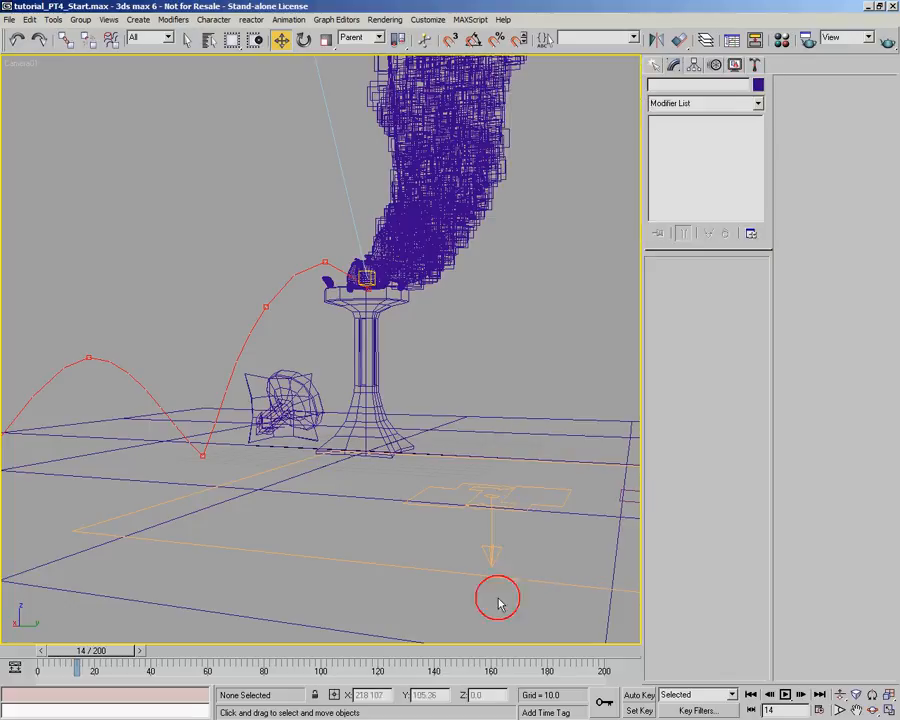
left_click(786, 694)
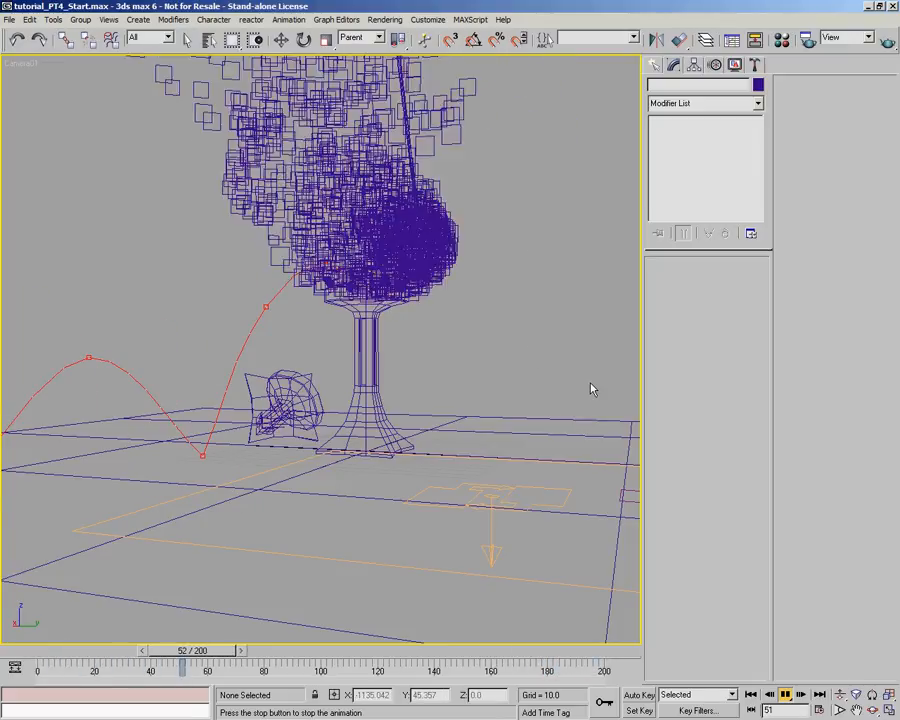
left_click(786, 694)
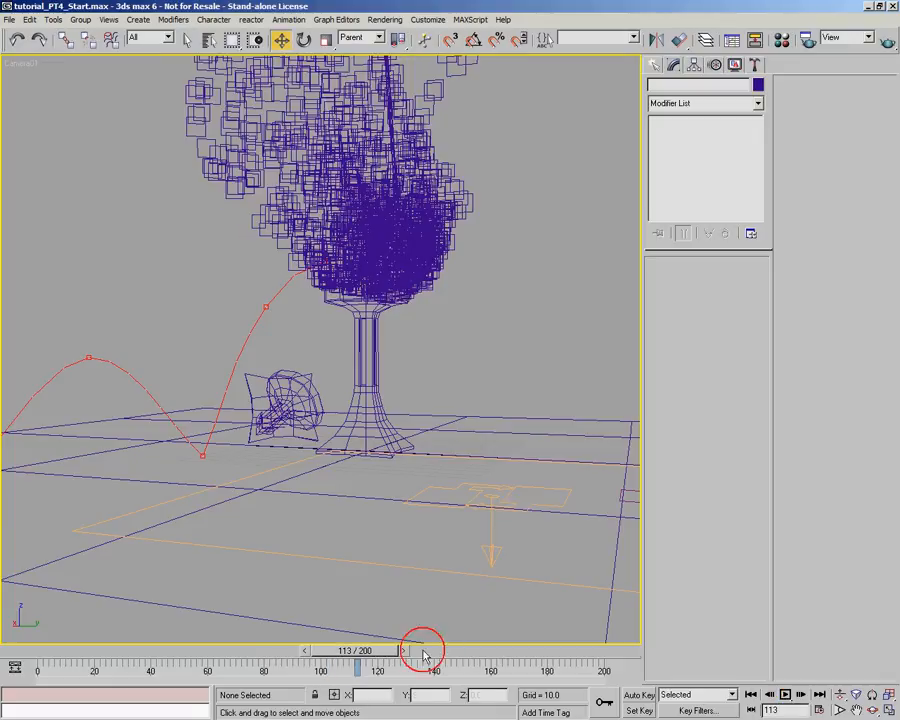
- Rewind the animation to frame 0, advance it to frame 12 and render the Camera01 view
left_click_drag(351, 650, 12, 617)
key("w")
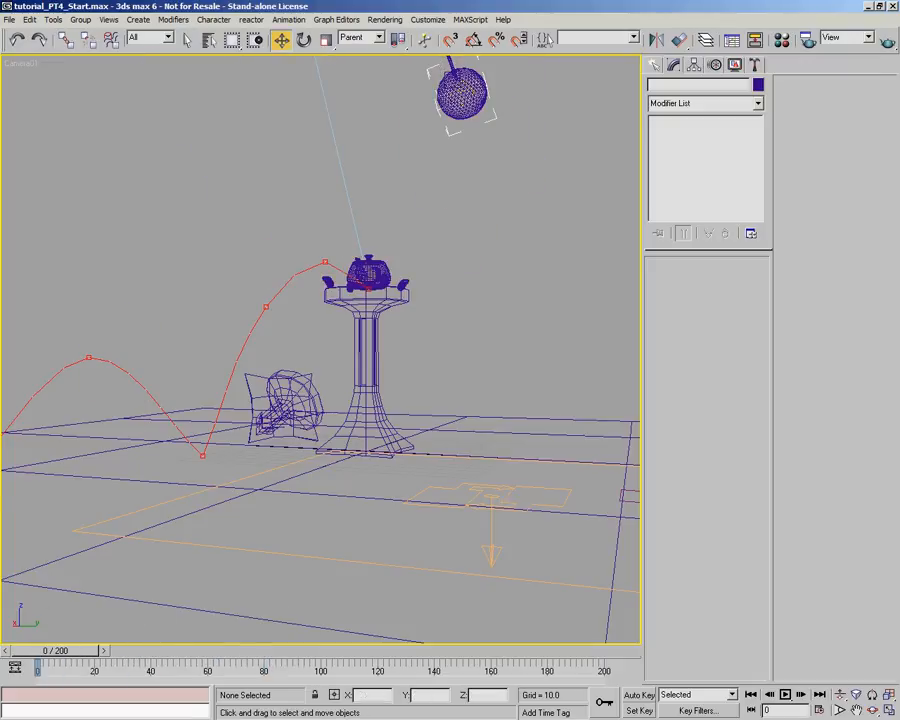
key("ctrl+alt+h")
left_click_drag(40, 658, 71, 657)
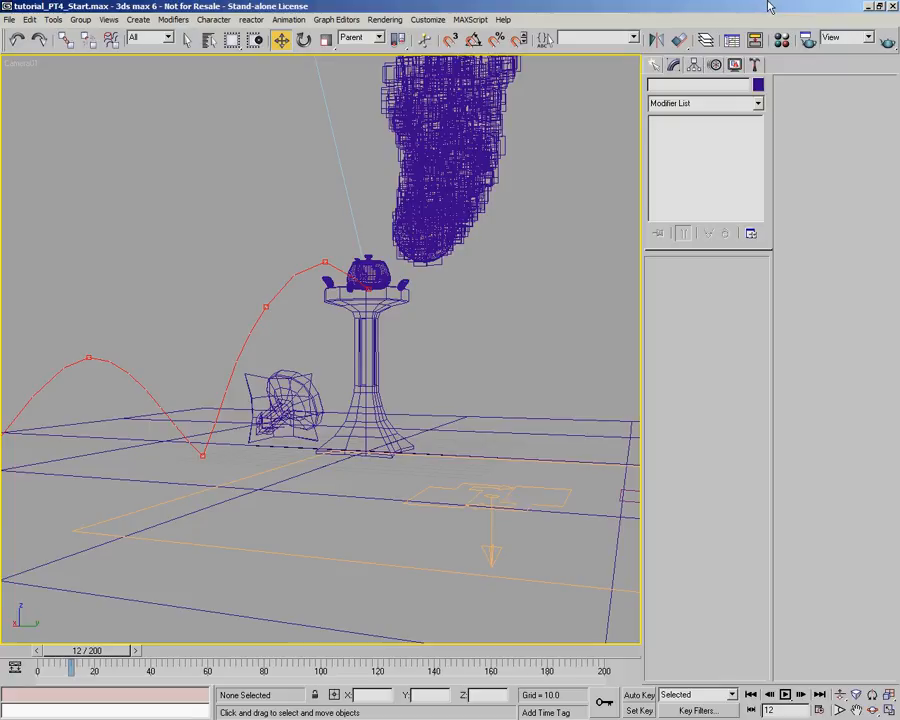
left_click(886, 41)
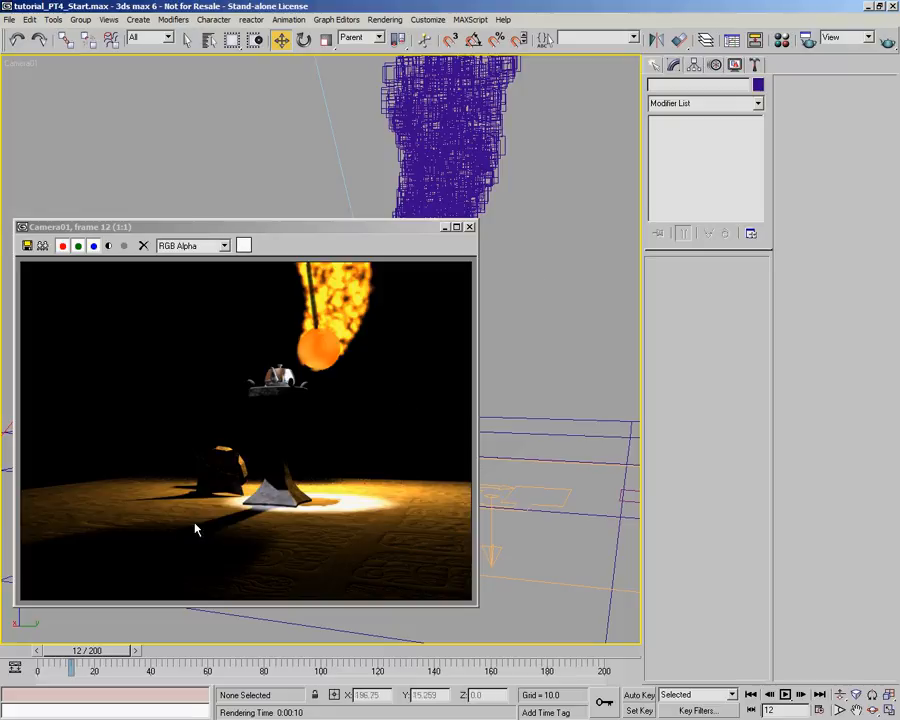
- Advance the animation to frame 23 and render the Camera01 view
left_click_drag(88, 653, 120, 656)
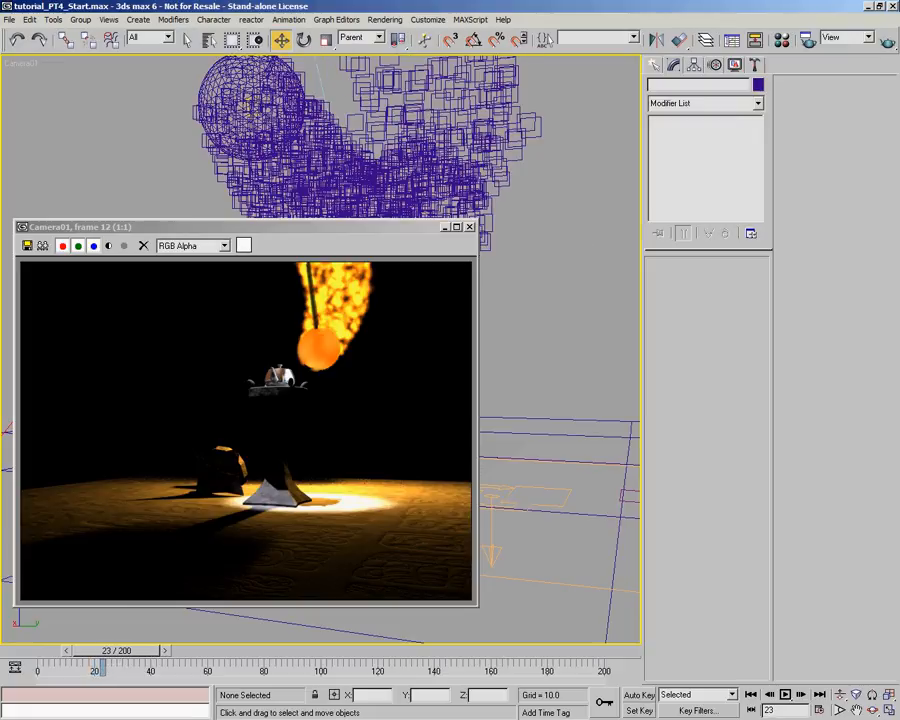
left_click(886, 41)
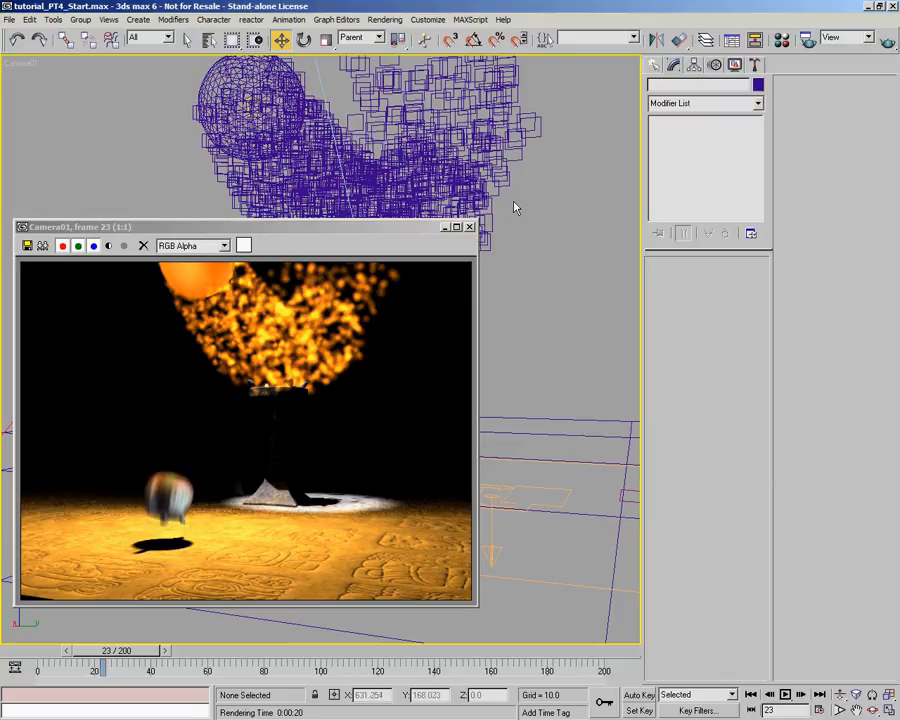
left_click(469, 227)
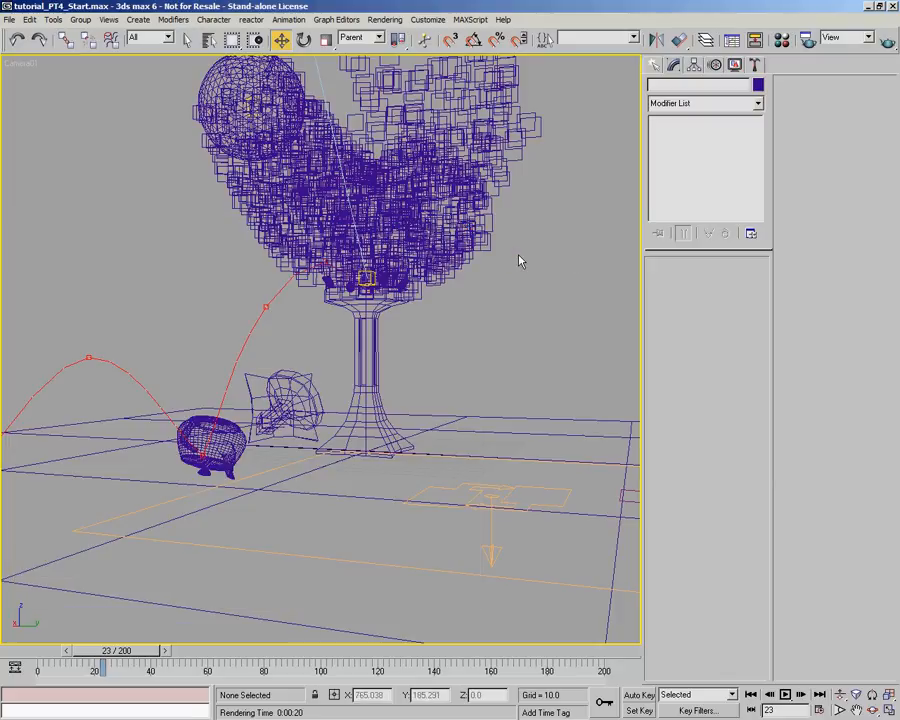
- Turn off Cast Shadows and Receive Shadows in the object properties of Event 01 in the Flame Source particle flow
key("6")
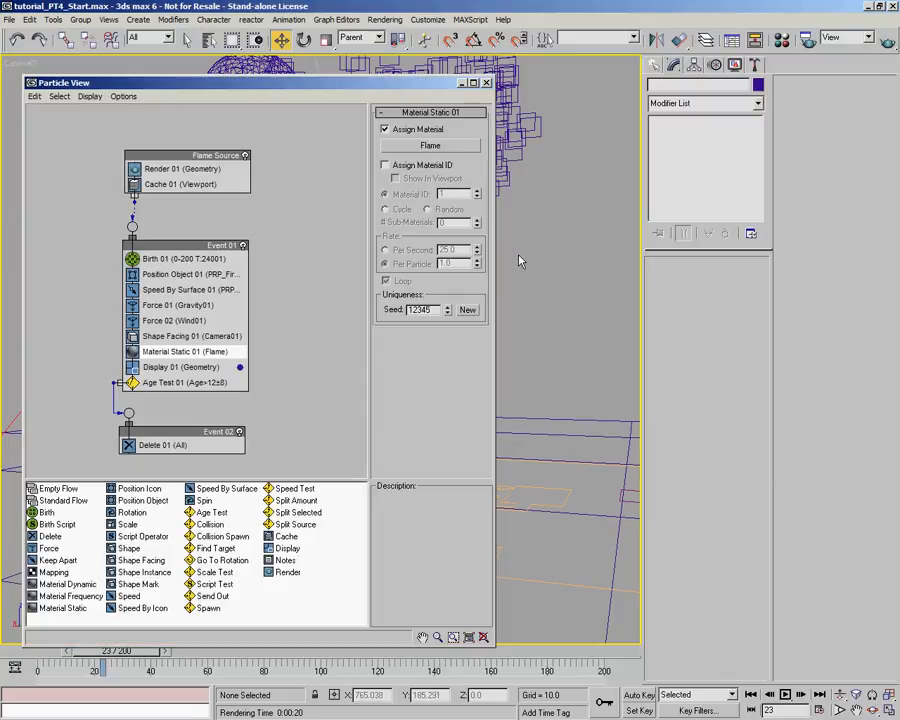
left_click(198, 247)
right_click(203, 244)
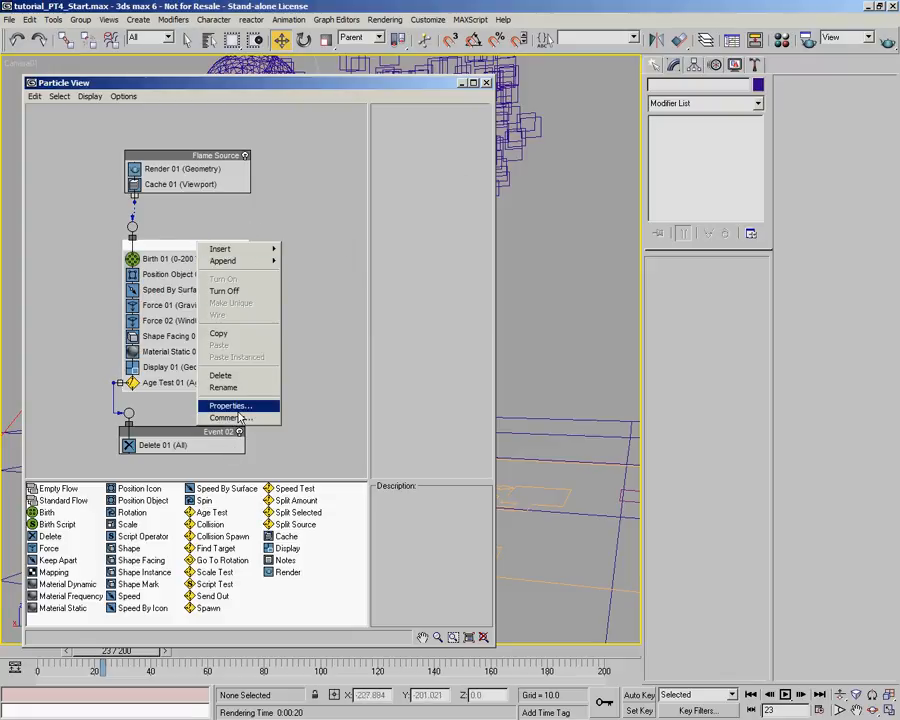
left_click(237, 407)
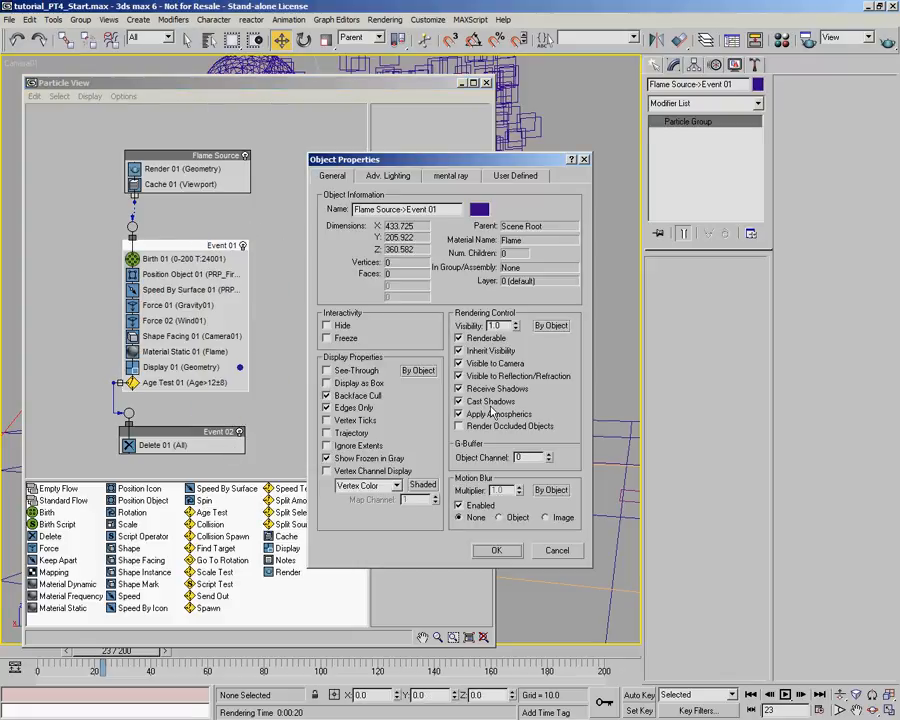
left_click(487, 402)
left_click(482, 389)
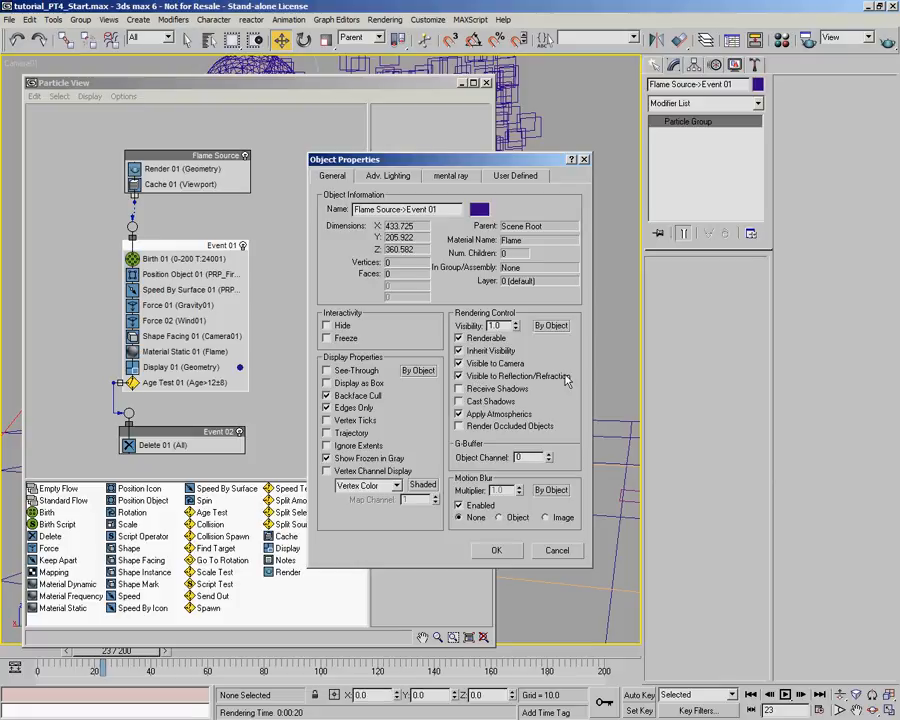
left_click(471, 366)
left_click(517, 551)
left_click(487, 84)
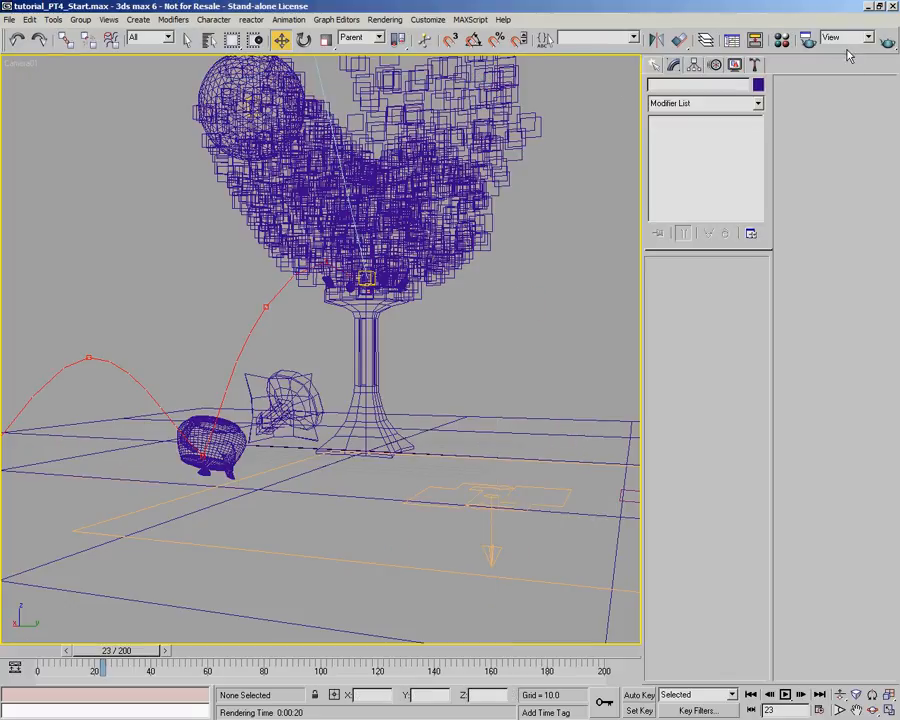
- Render the Camera01 view at frame 23 again to check the scene lighting with the flame particles' shadows off
left_click(399, 170)
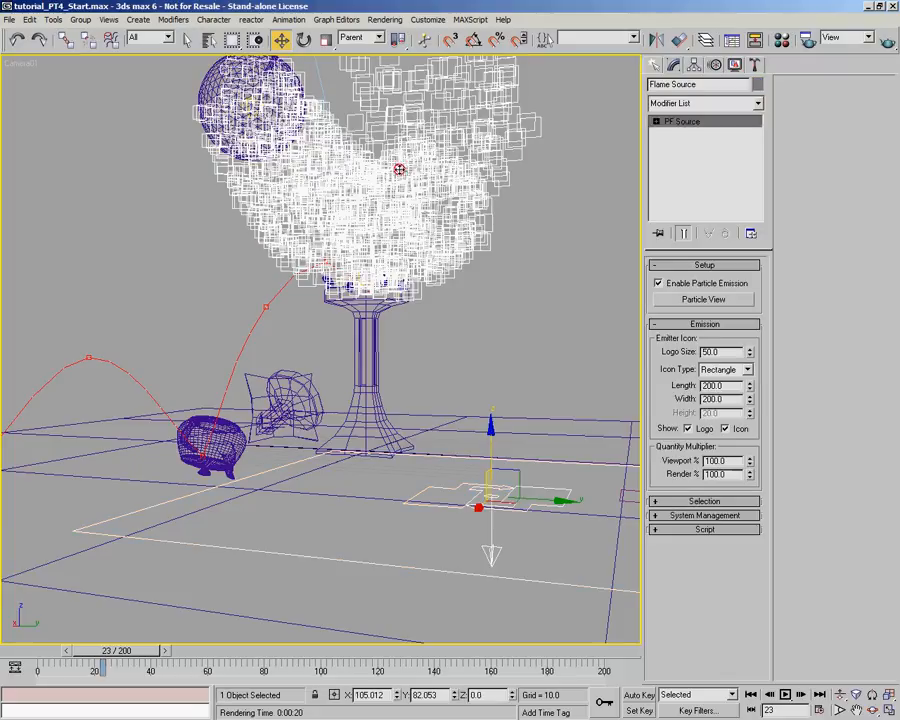
left_click(497, 316)
left_click(887, 41)
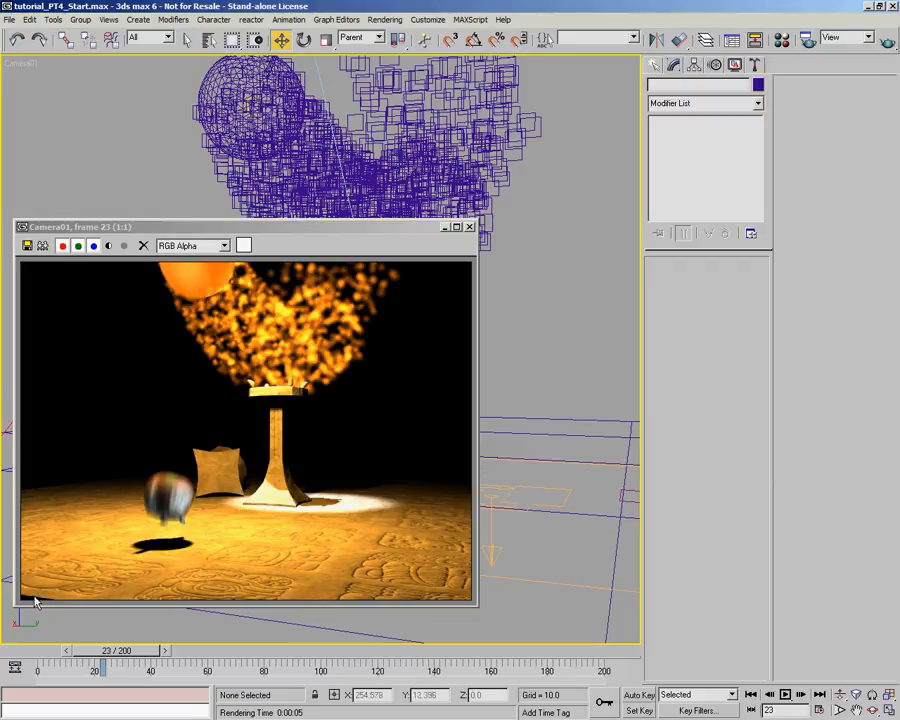
left_click(469, 226)
- Dolly Camera01 slightly closer to the pedestal and truck it up a little to reframe the teapot and fireball
left_click(840, 694)
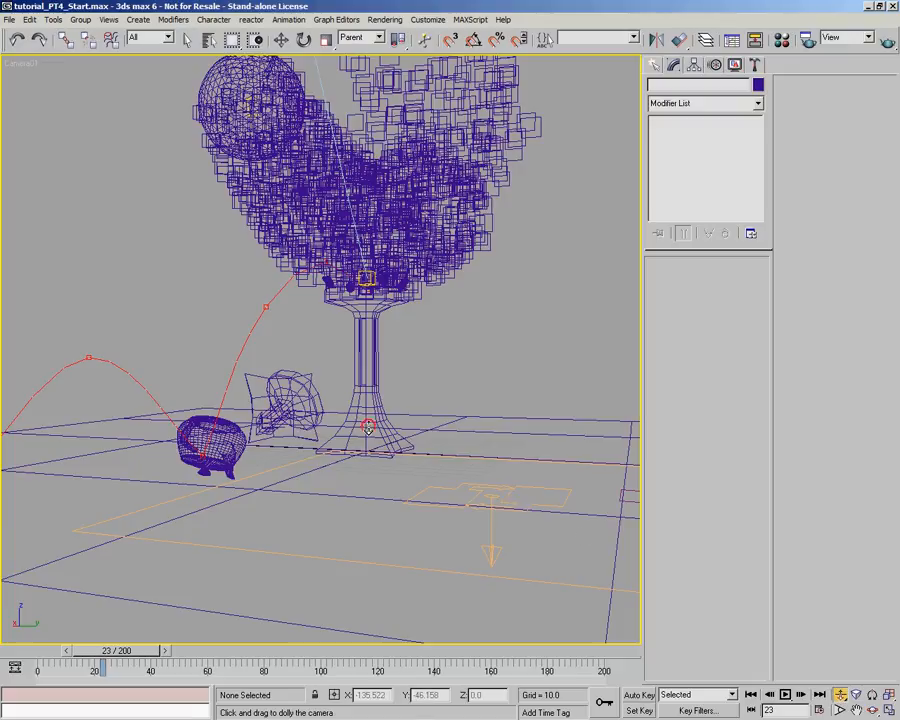
left_click_drag(366, 421, 365, 432)
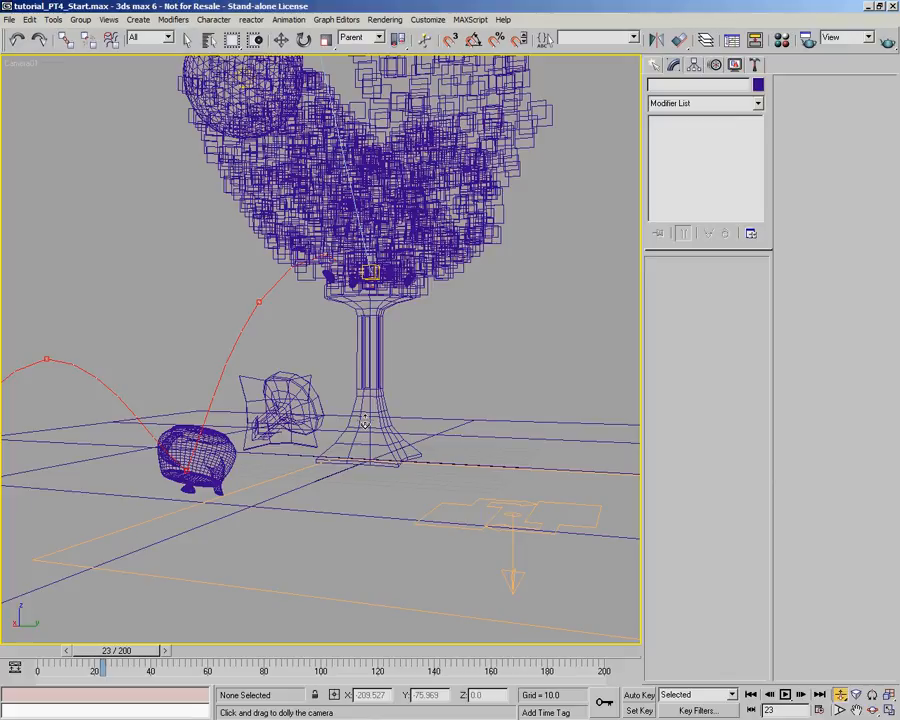
left_click(855, 708)
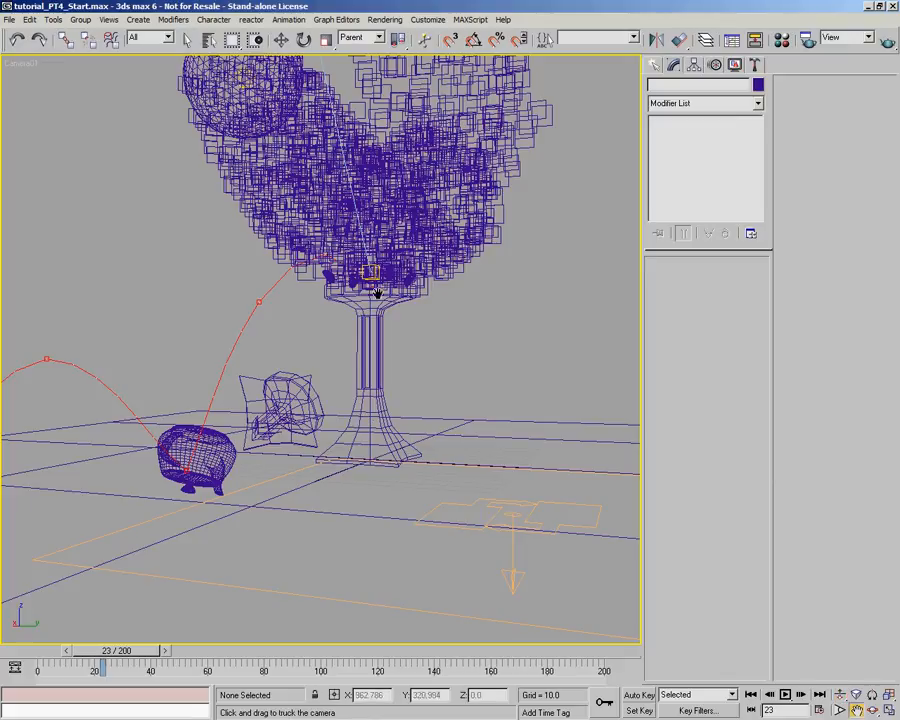
left_click_drag(366, 292, 365, 309)
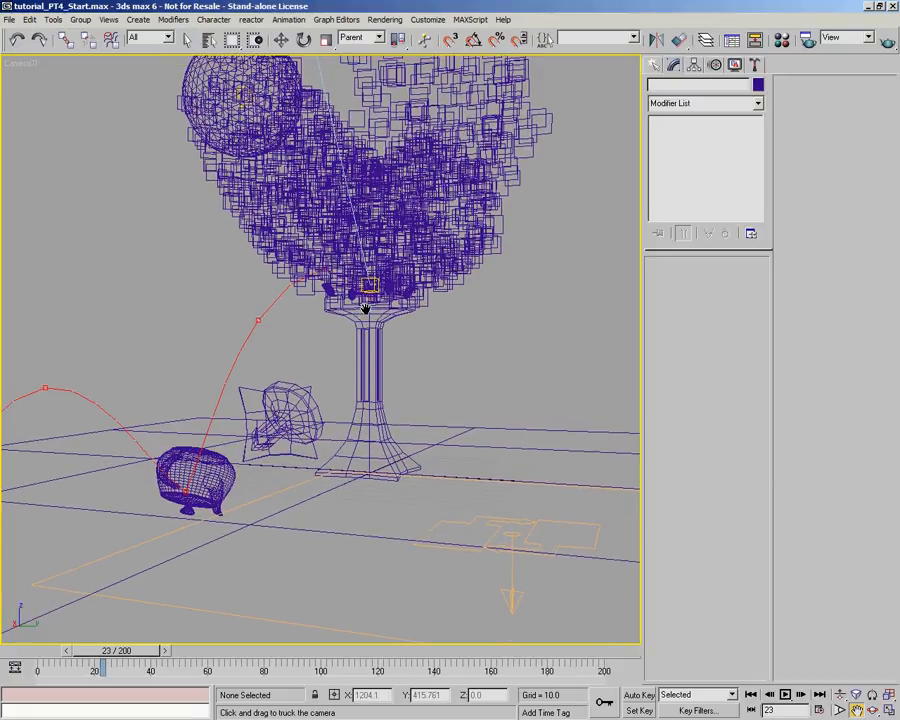
left_click_drag(358, 130, 358, 134)
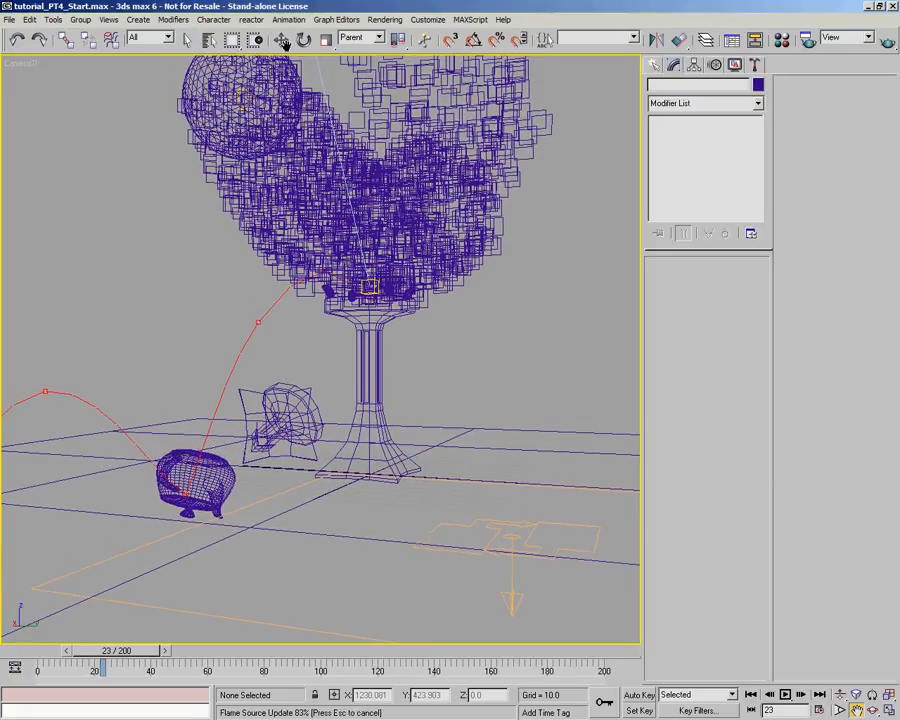
left_click(283, 40)
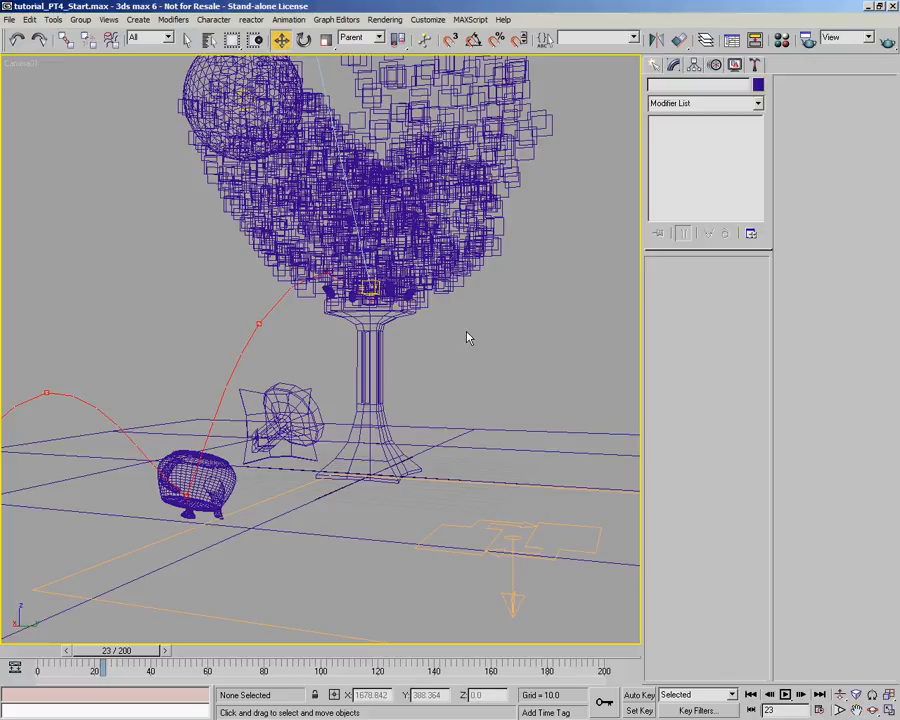
- Render the reframed Camera01 view at frame 23 and again at frame 0
left_click(887, 40)
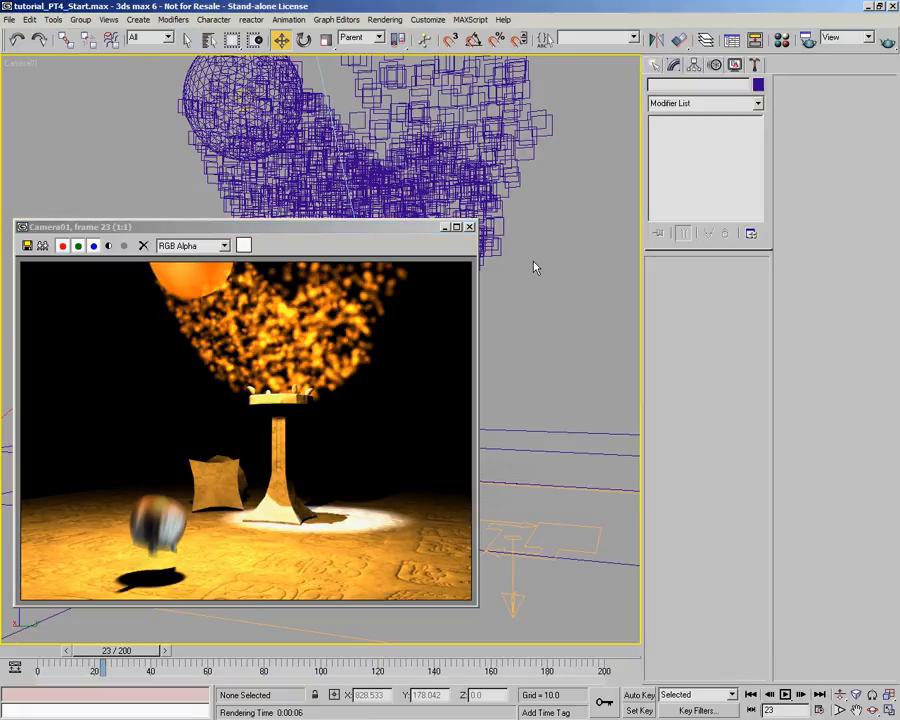
key("w")
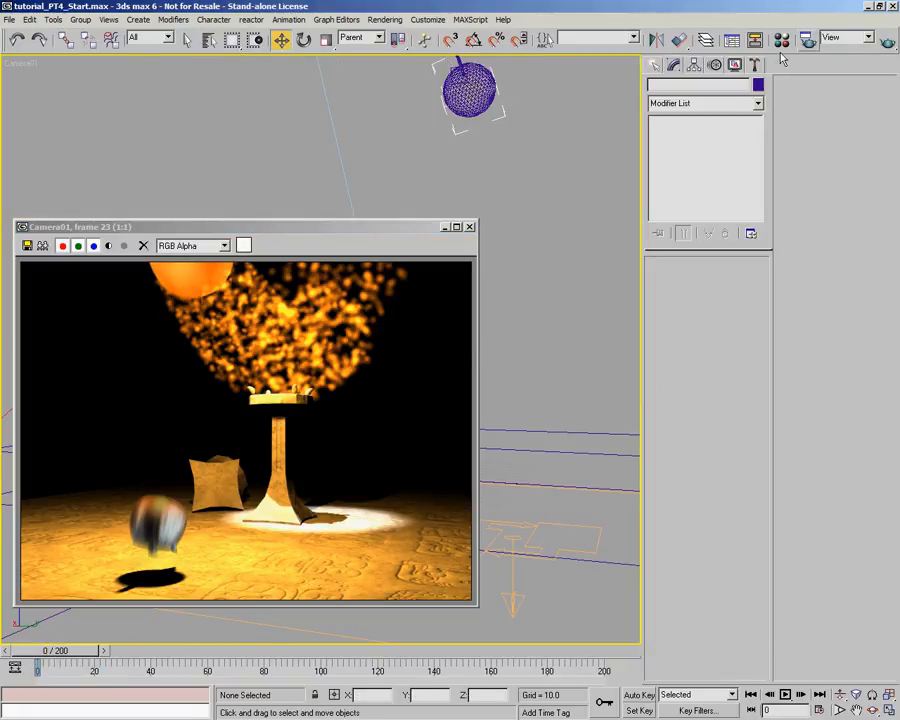
left_click(889, 42)
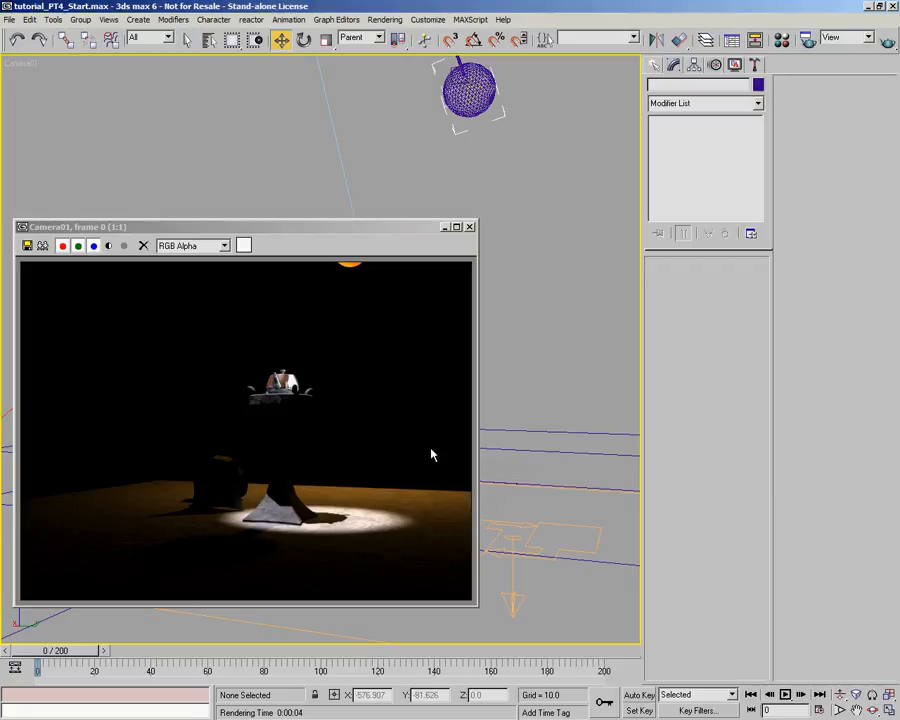
- Select the LGT_Spot light, widen its Falloff/Field to 29.1 and render the Camera01 view at frame 0
left_click(209, 37)
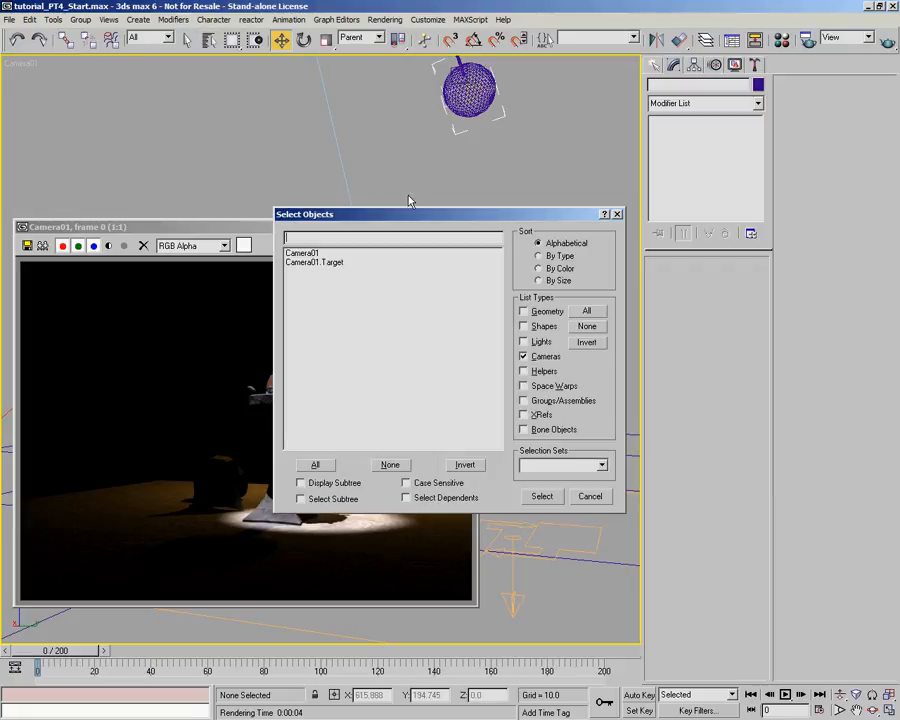
left_click(587, 326)
left_click(523, 341)
left_click(318, 262)
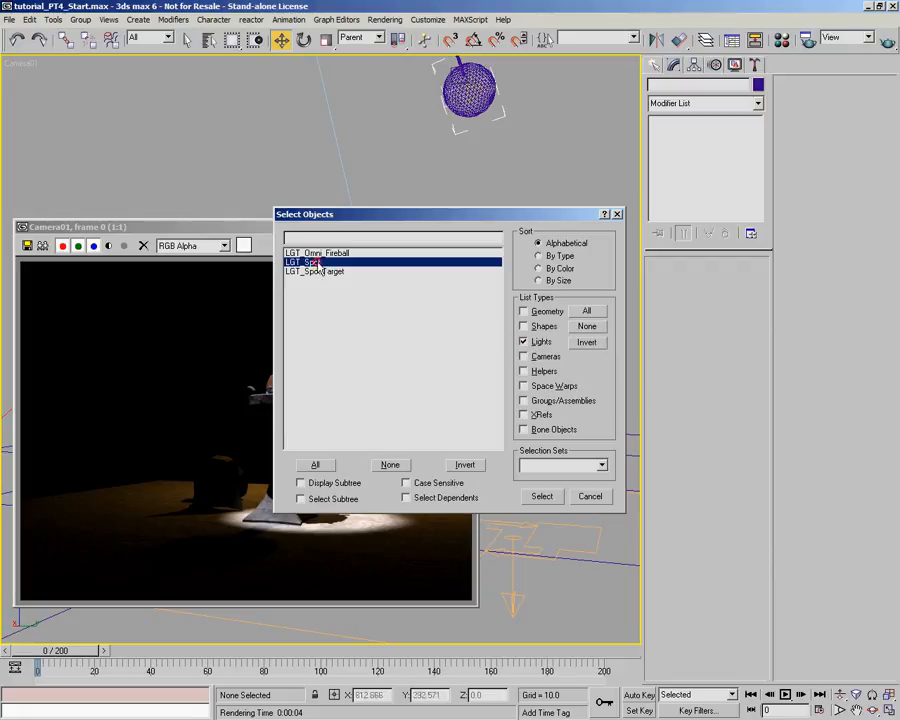
left_click(541, 496)
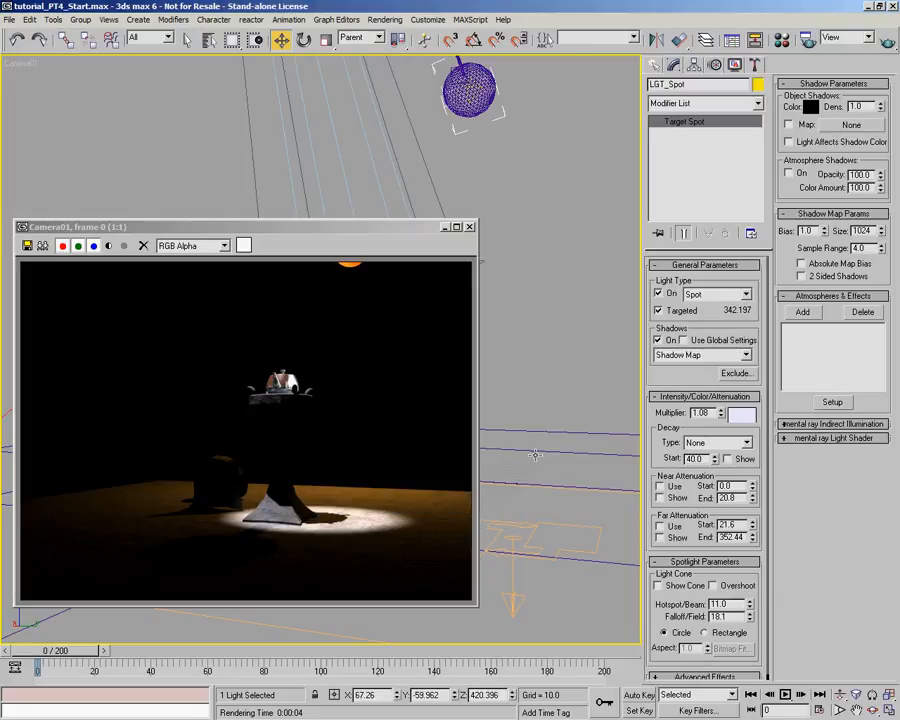
left_click(469, 227)
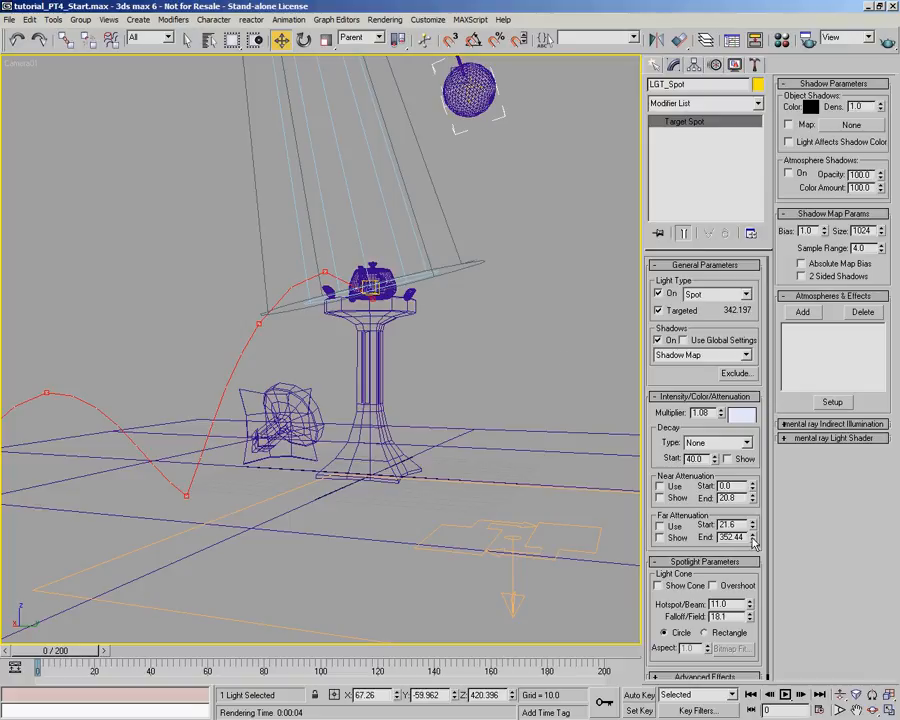
left_click_drag(752, 620, 817, 47)
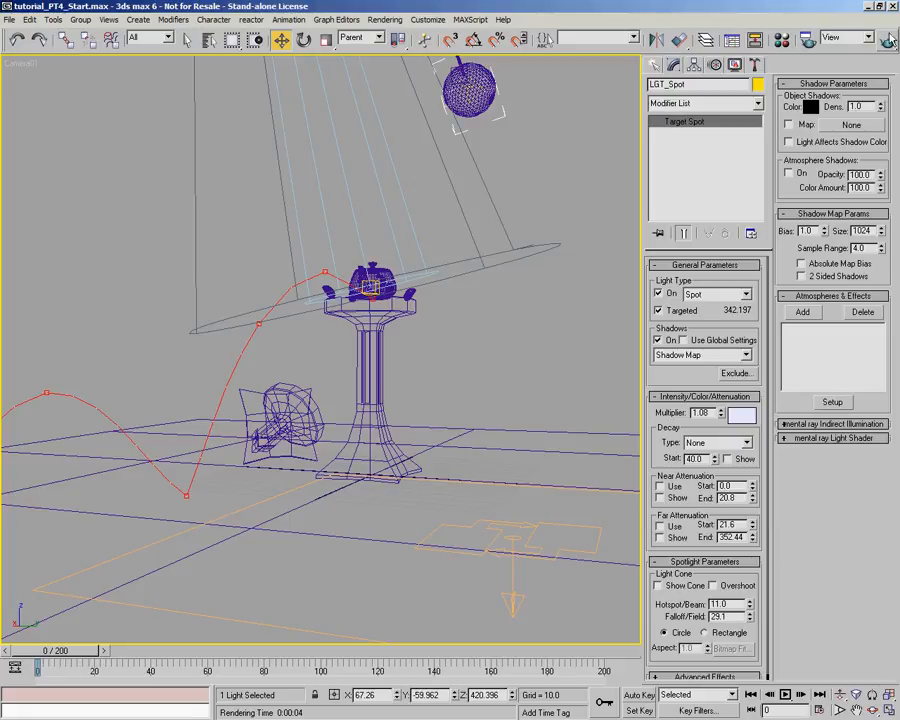
left_click(808, 40)
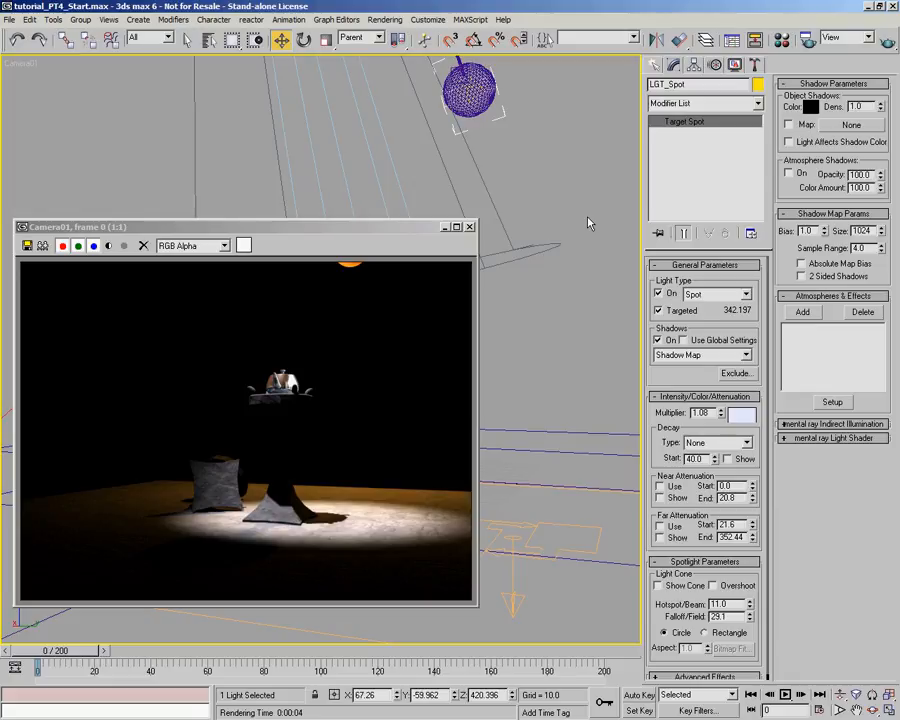
- Change the LGT_Spot light's shadow type to Area Shadows, show the area shadow settings and render frame 0
left_click(745, 355)
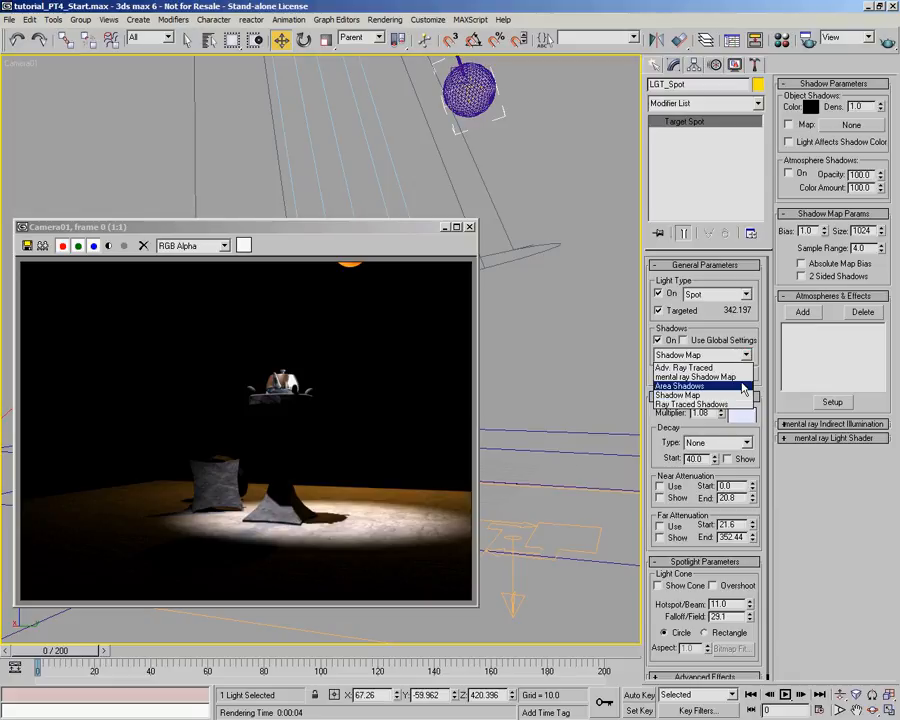
left_click(745, 386)
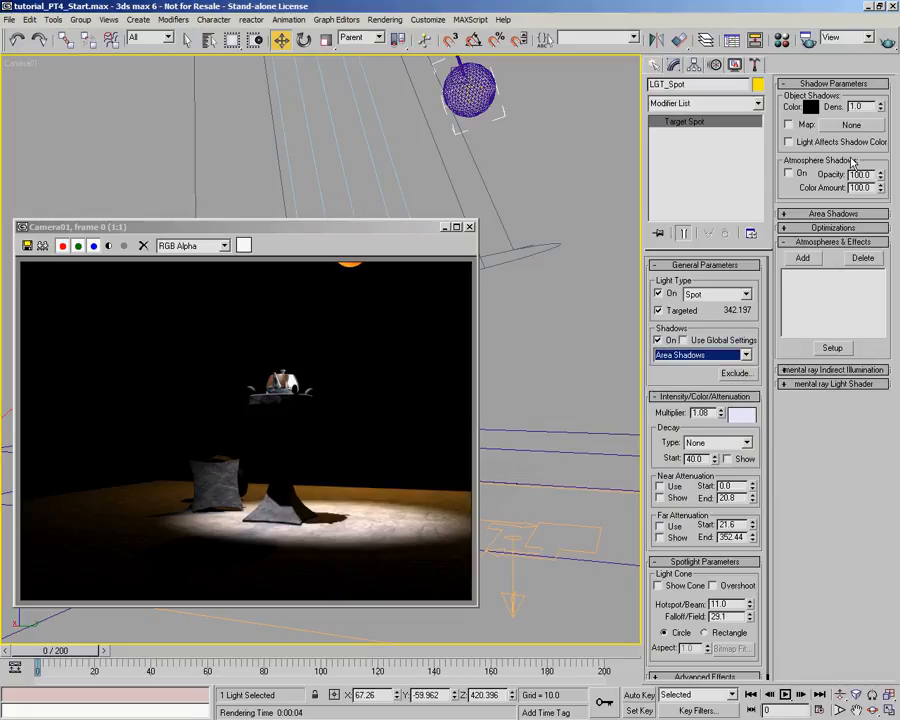
left_click(838, 215)
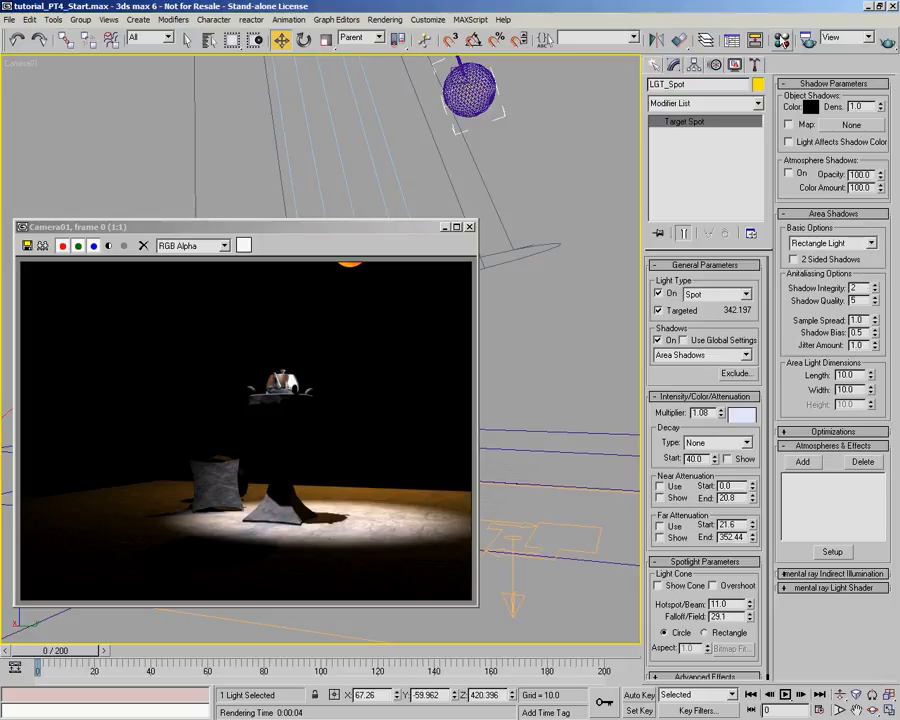
left_click(887, 41)
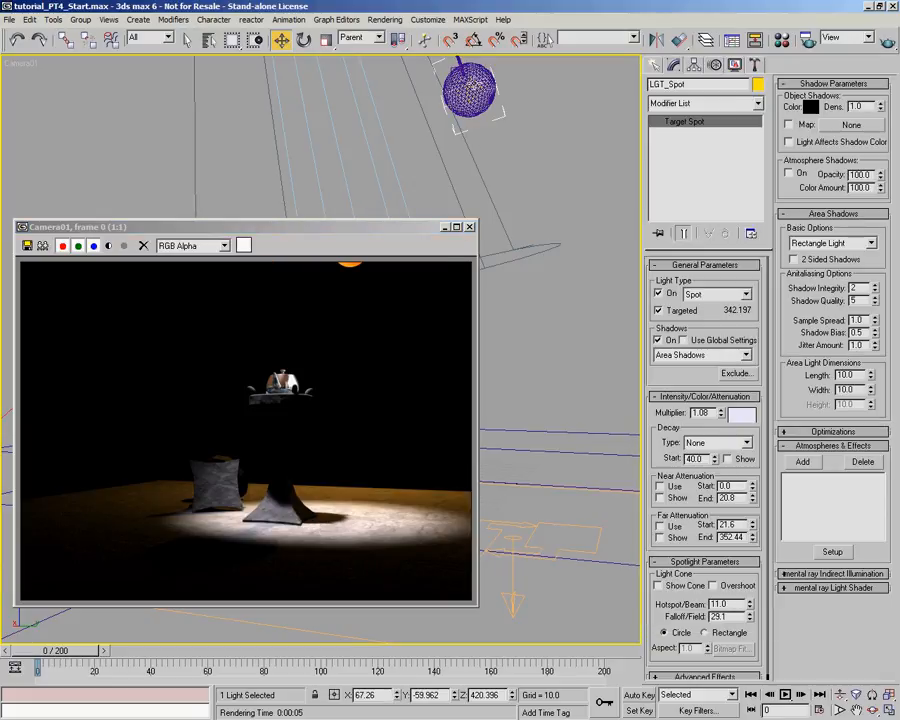
- Set the area shadow shape of the LGT_Omni_Fireball light to Sphere Light
left_click(470, 88)
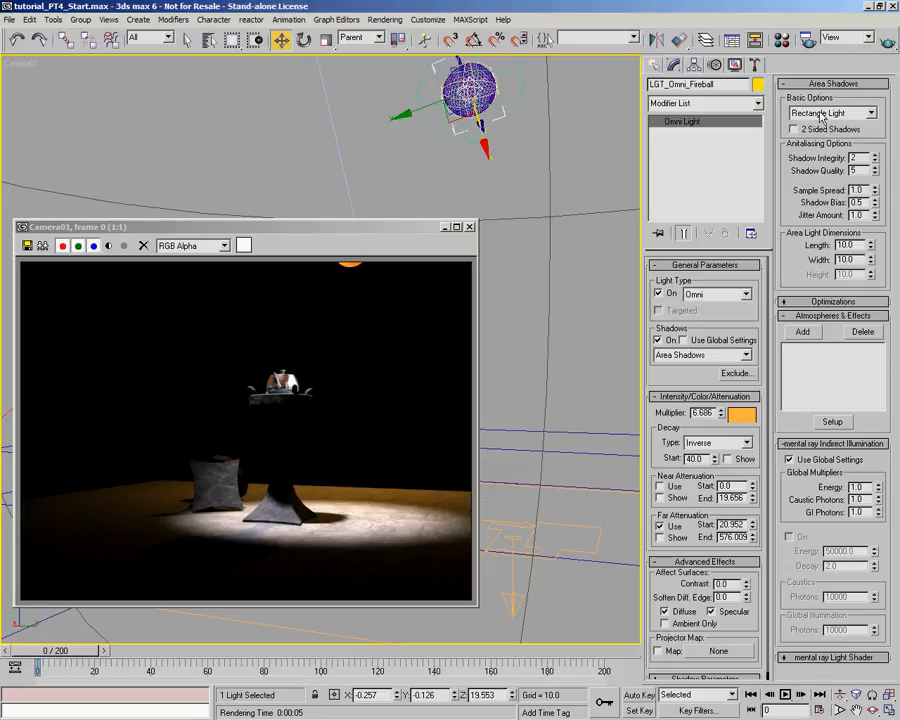
left_click(871, 113)
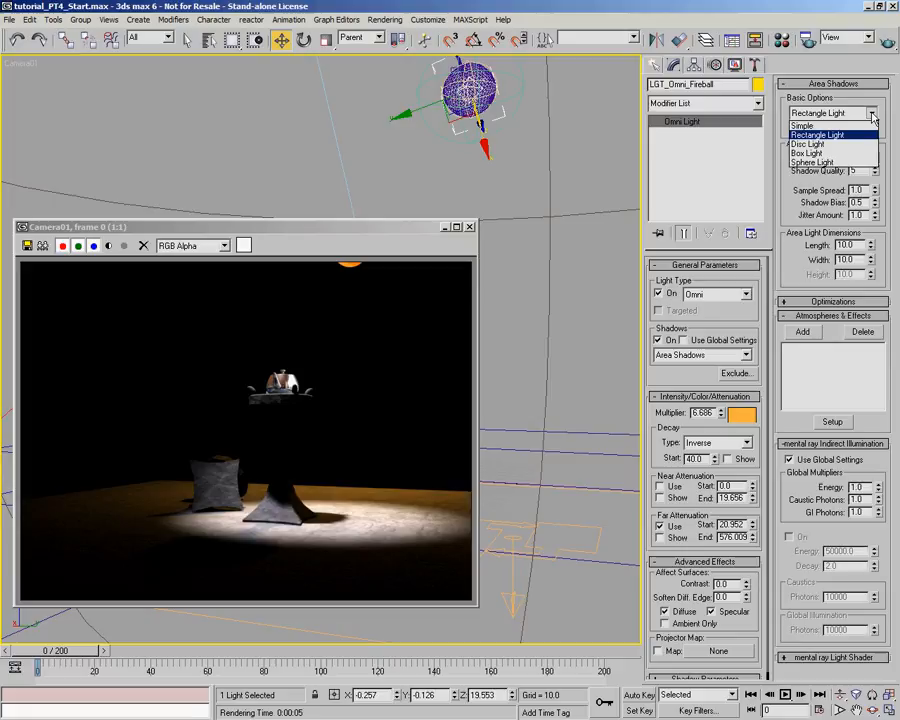
left_click(860, 162)
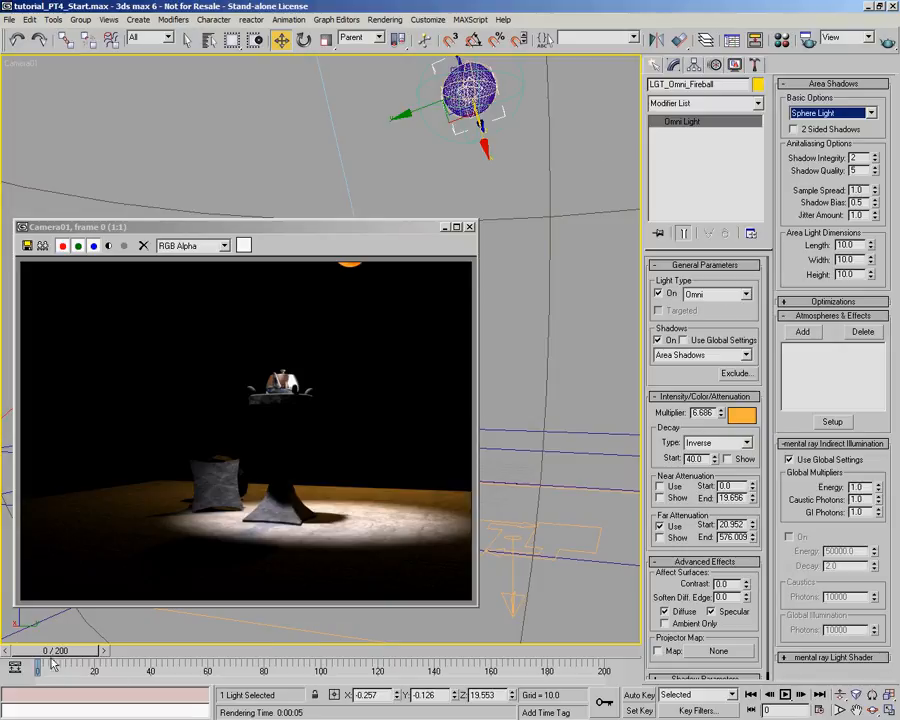
- Advance the animation to frame 20 and render the Camera01 view
left_click(469, 226)
left_click_drag(47, 652, 104, 652)
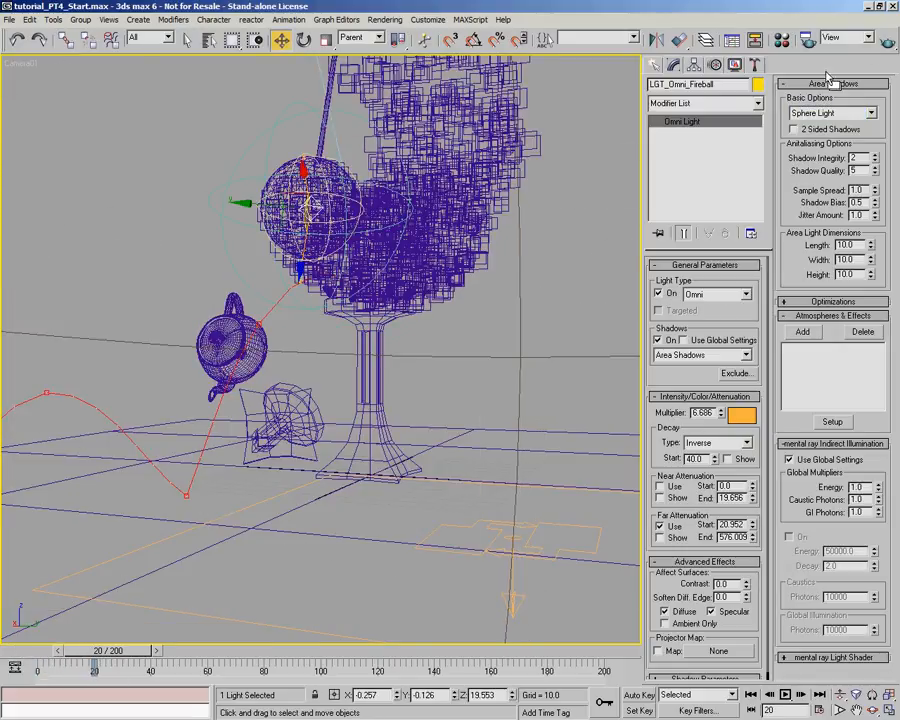
left_click(887, 40)
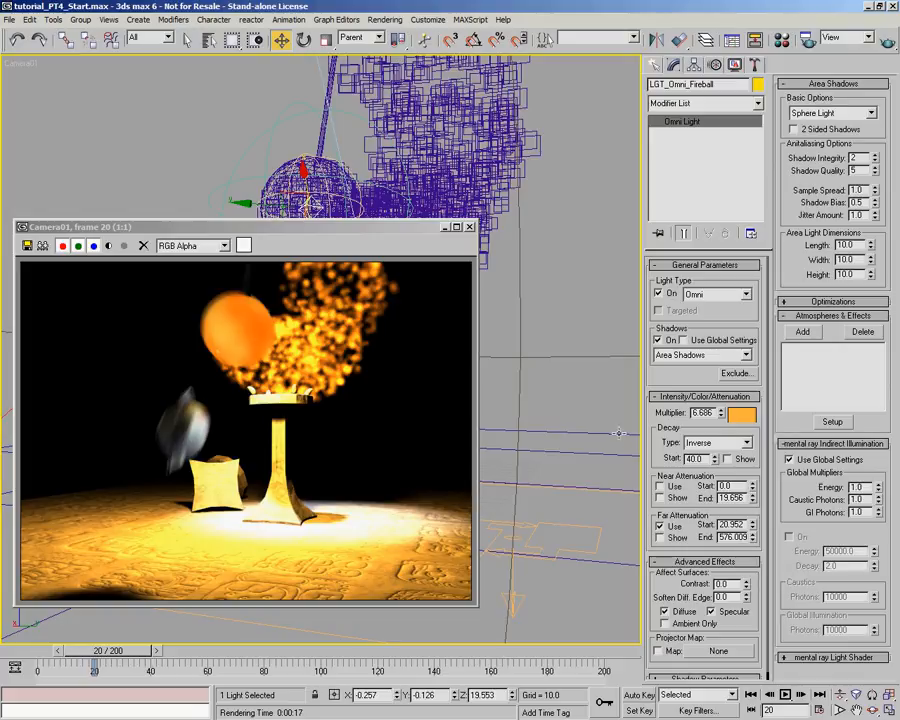
- Lower the LGT_Omni_Fireball multiplier to 4.413 and lighten Color #2 of the Fireball material's noise map to pale yellow, saturation 73
left_click_drag(720, 413, 721, 431)
key("m")
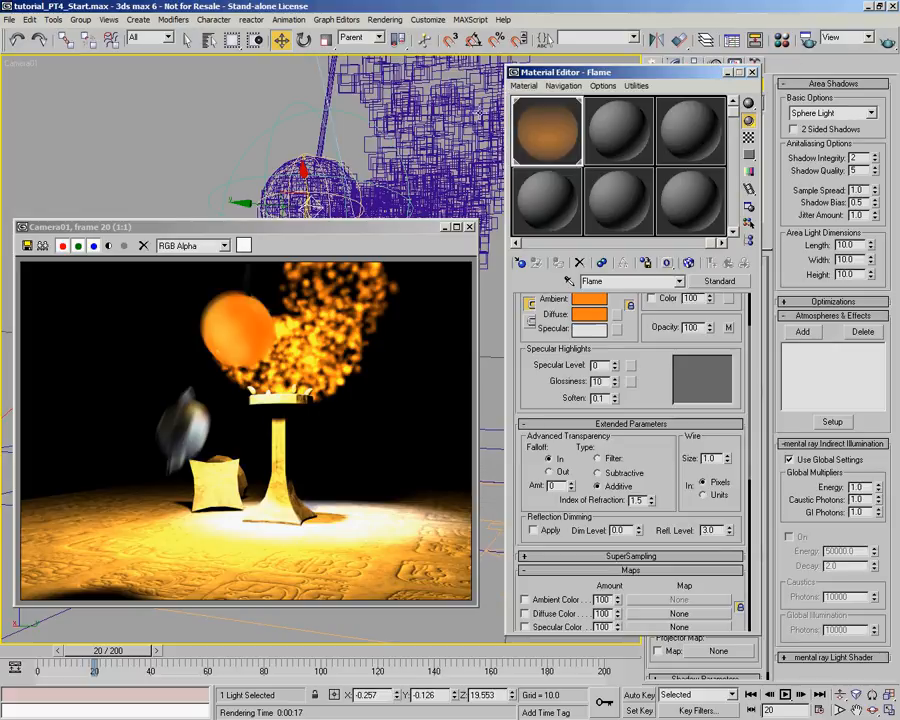
left_click_drag(584, 151, 825, 142)
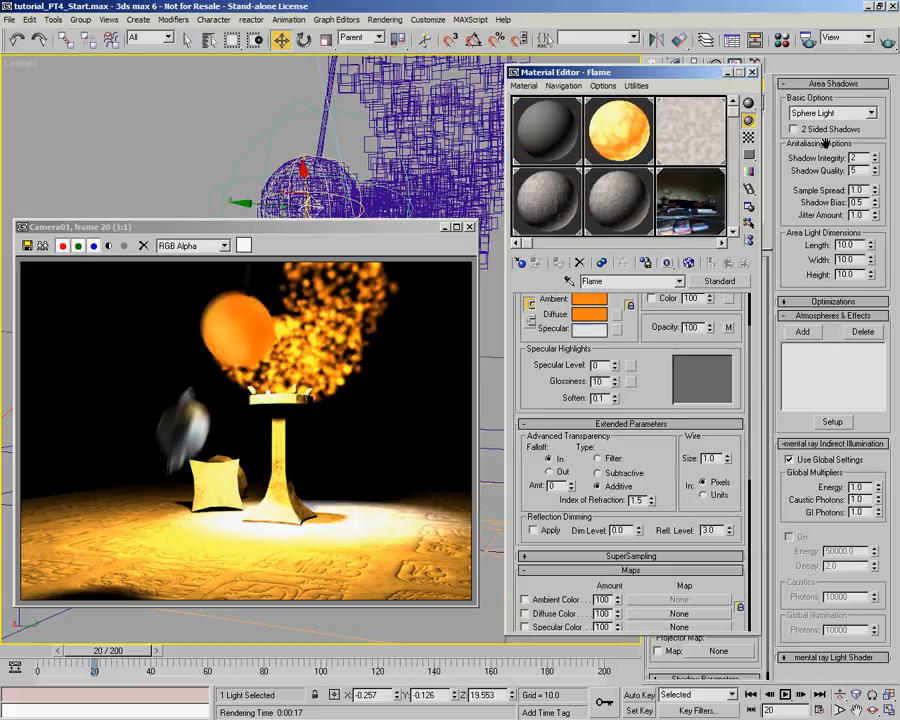
left_click(664, 155)
left_click(609, 530)
left_click_drag(500, 143, 472, 145)
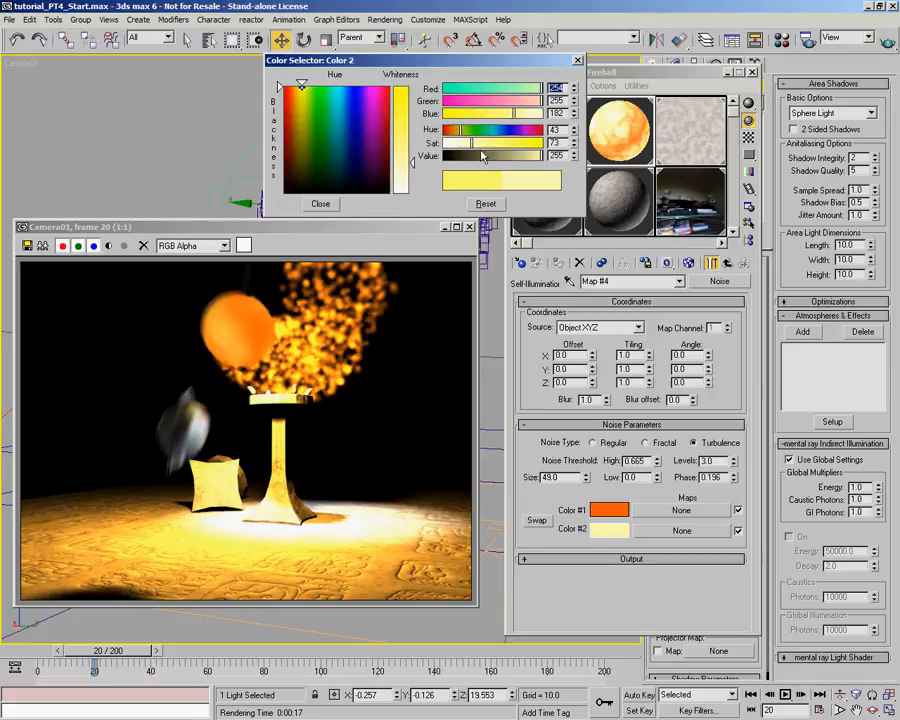
left_click(320, 203)
- Set the Fireball noise map's High threshold to 0.28 and render the Camera01 view at frame 20
left_click(658, 464)
left_click_drag(658, 464, 658, 517)
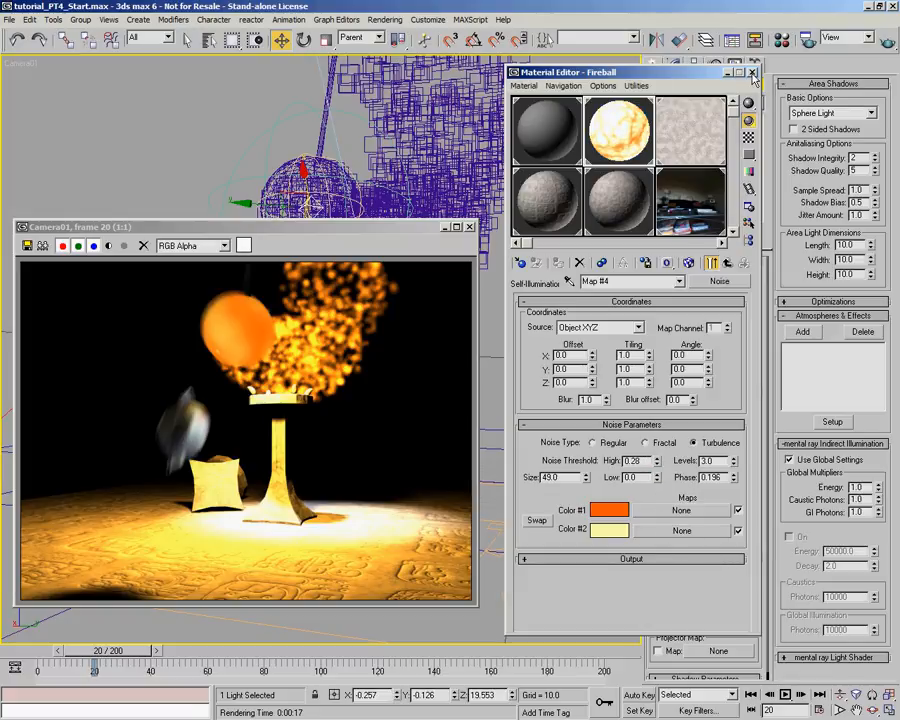
left_click(752, 75)
key("shift+q")
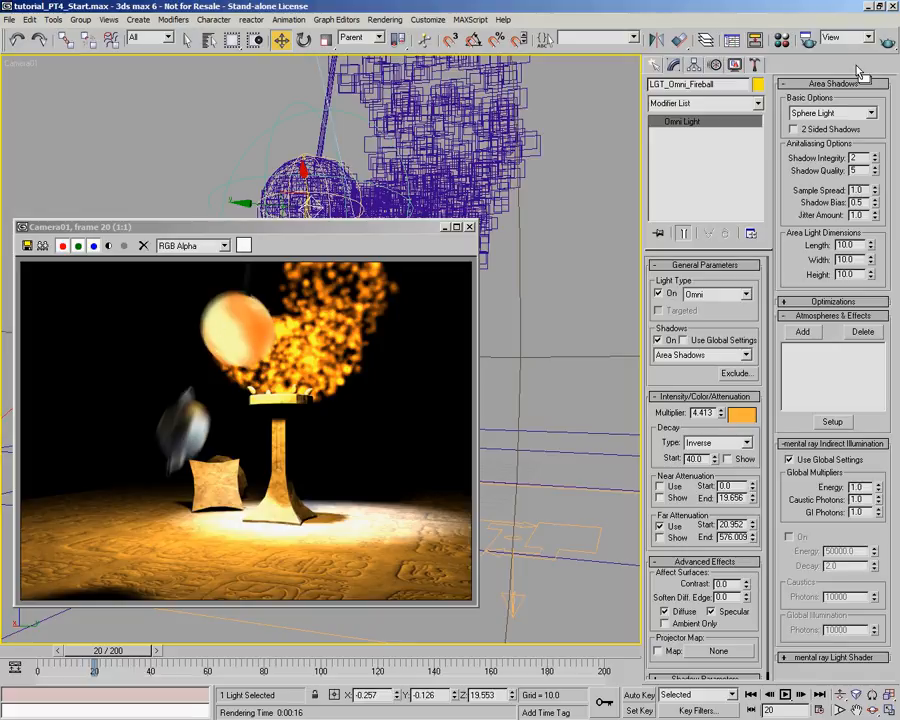
- Set the Fireball noise map's Size to 10.9 and run a partial test render of frame 20
left_click(782, 40)
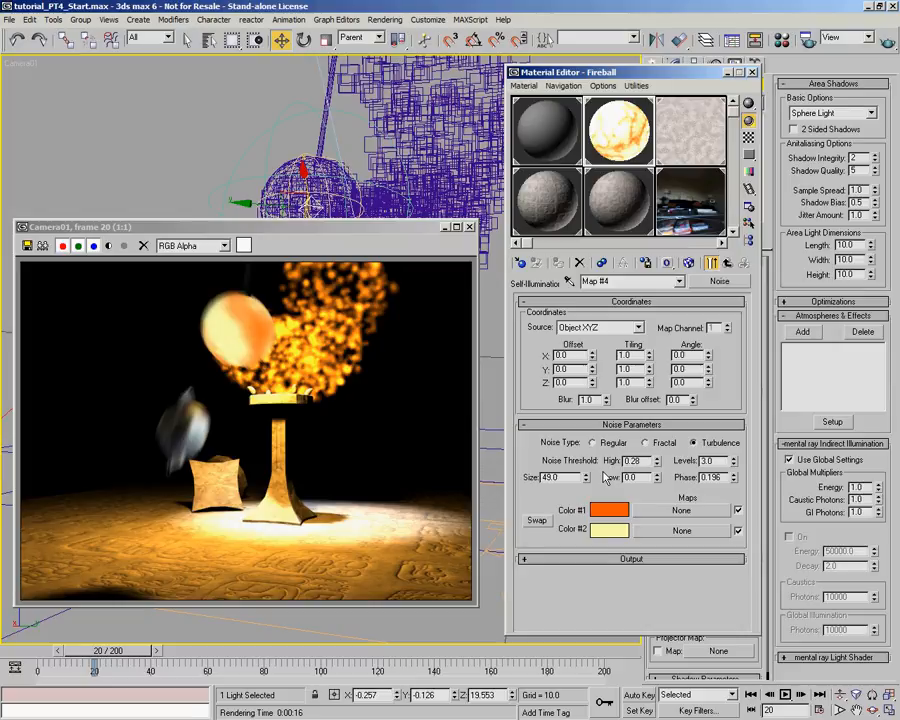
left_click_drag(586, 478, 592, 40)
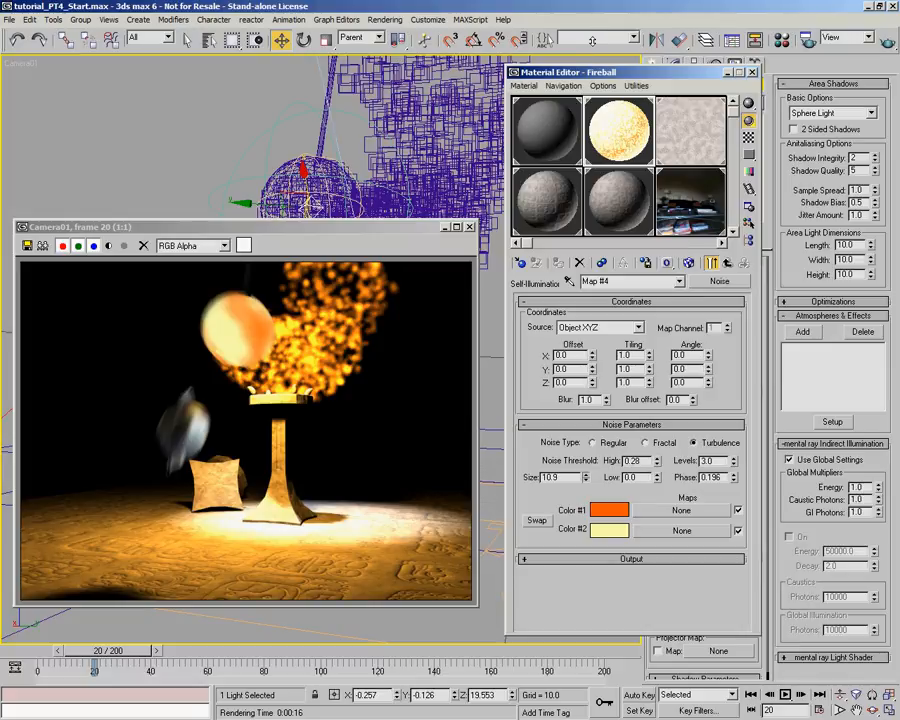
left_click(753, 72)
left_click(887, 40)
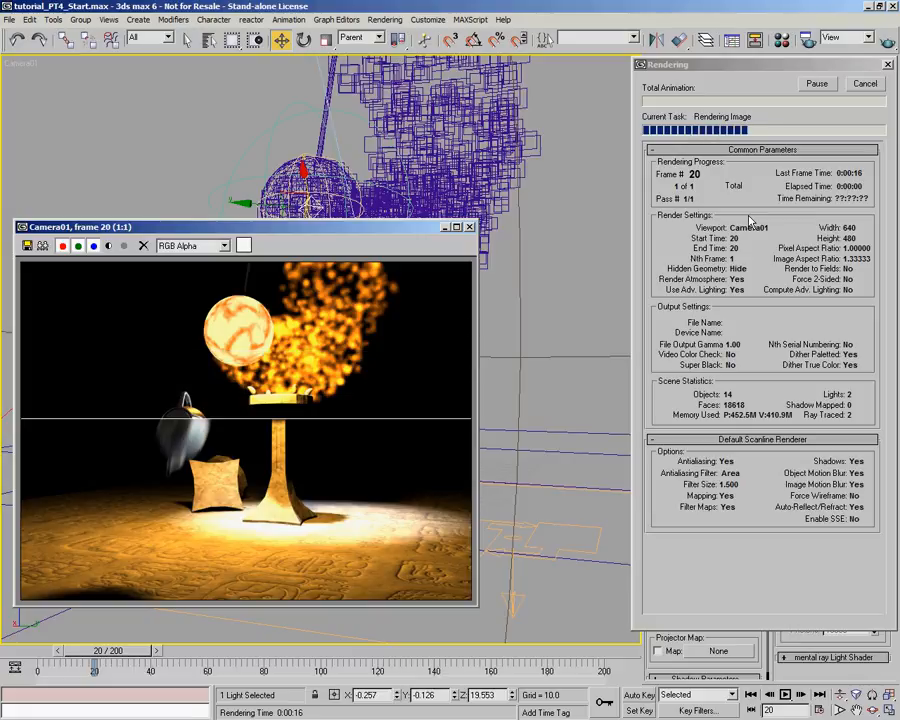
left_click(864, 83)
- Reduce the Fireball noise map's Size further for finer detail and check it with a partial render of frame 20
left_click(756, 41)
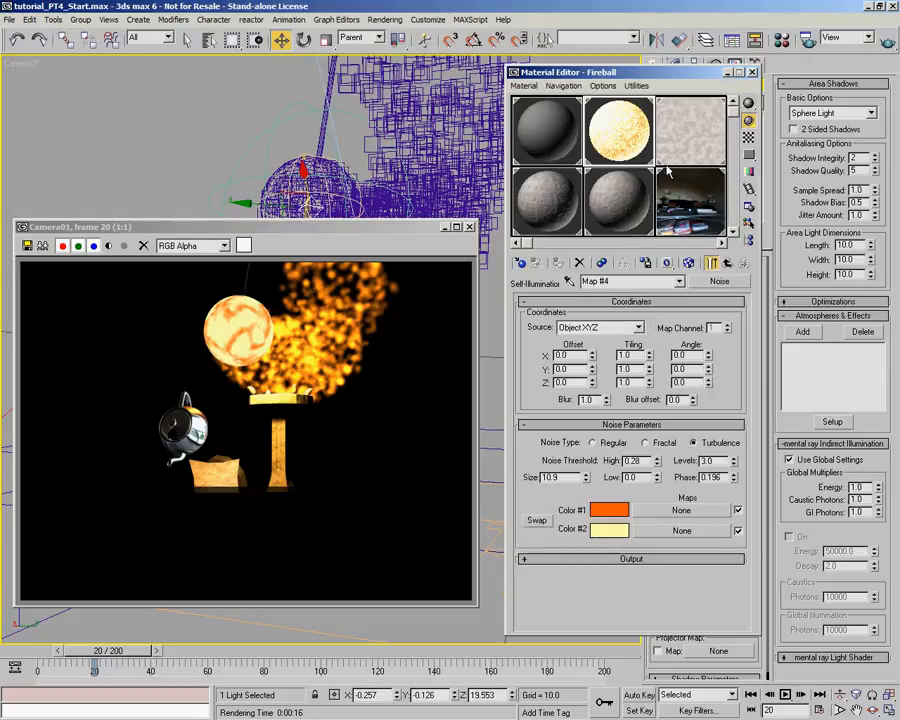
left_click_drag(587, 511, 587, 517)
left_click(753, 73)
left_click(887, 43)
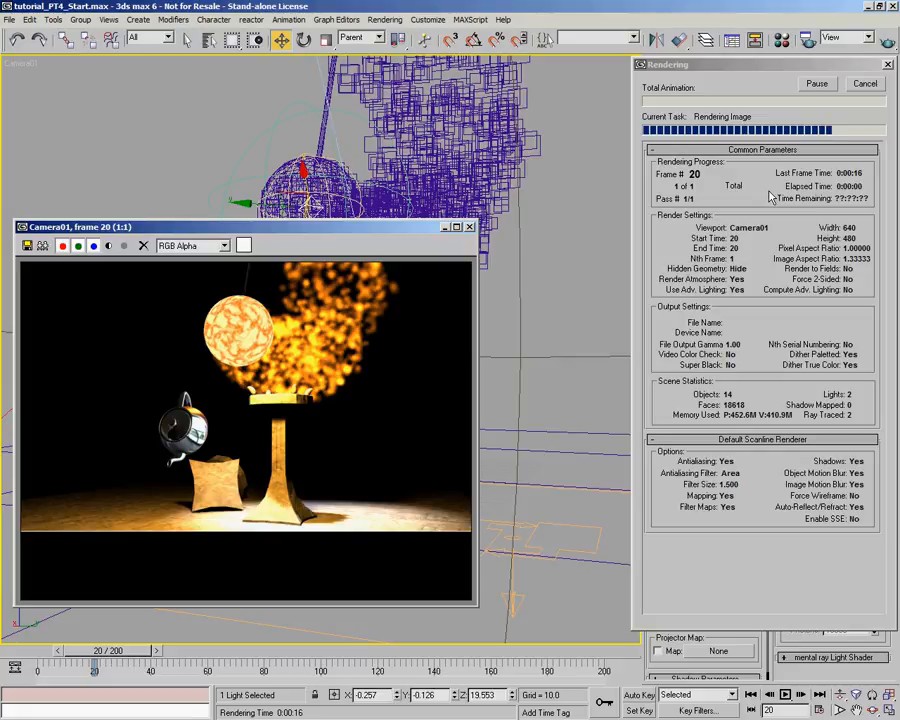
left_click(862, 83)
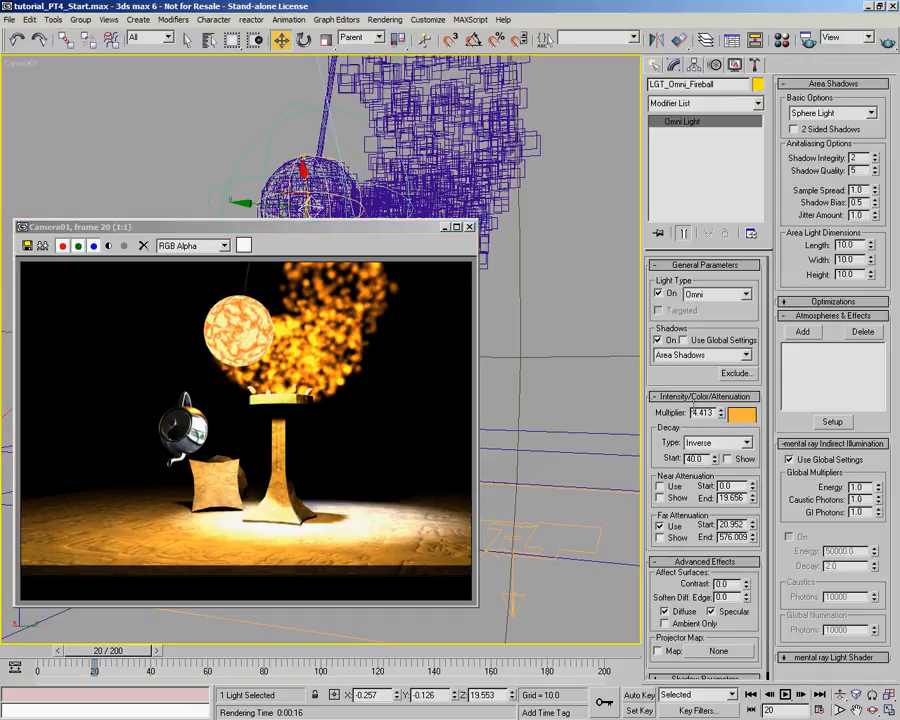
- Lower the LGT_Omni_Fireball multiplier to 3.31 and render frame 20 completely
left_click_drag(727, 420, 726, 425)
left_click(886, 41)
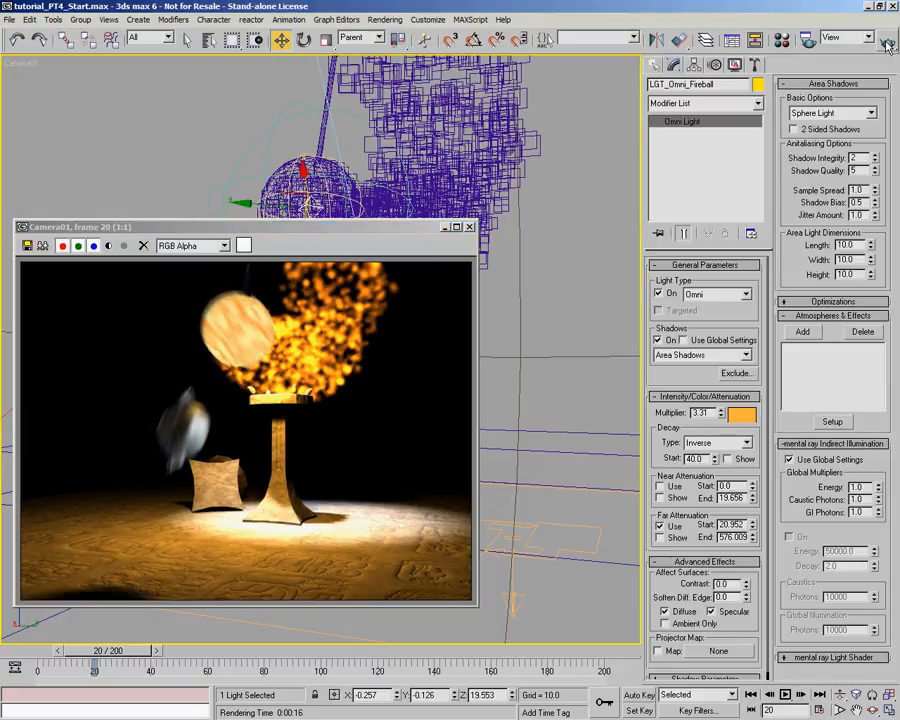
- Deselect the light, turn off the Flame Source particle flow in Particle View and minimize that window
left_click(568, 140)
key("6")
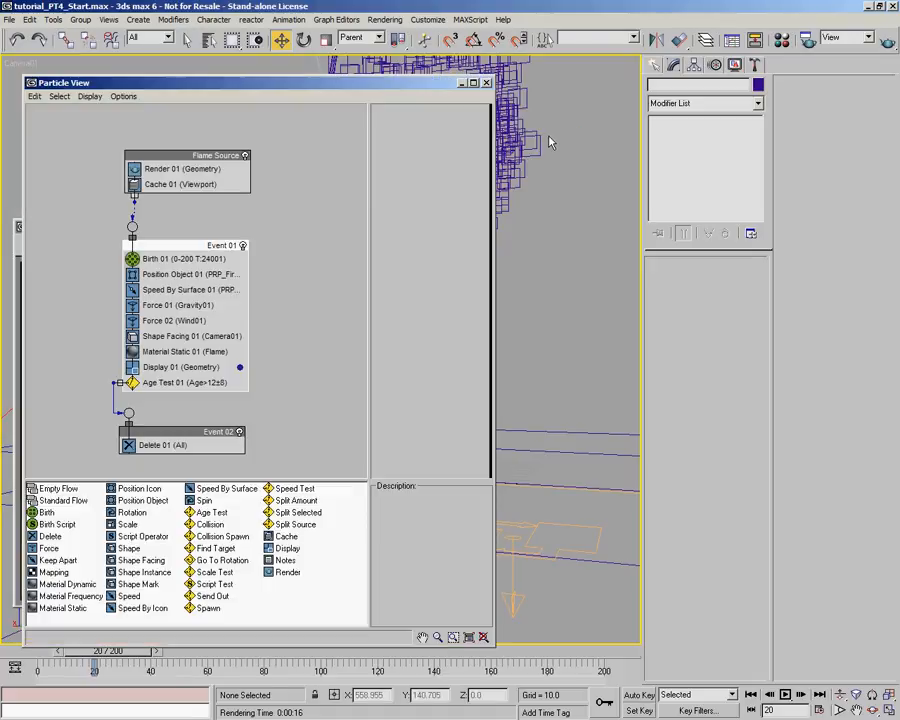
left_click(243, 156)
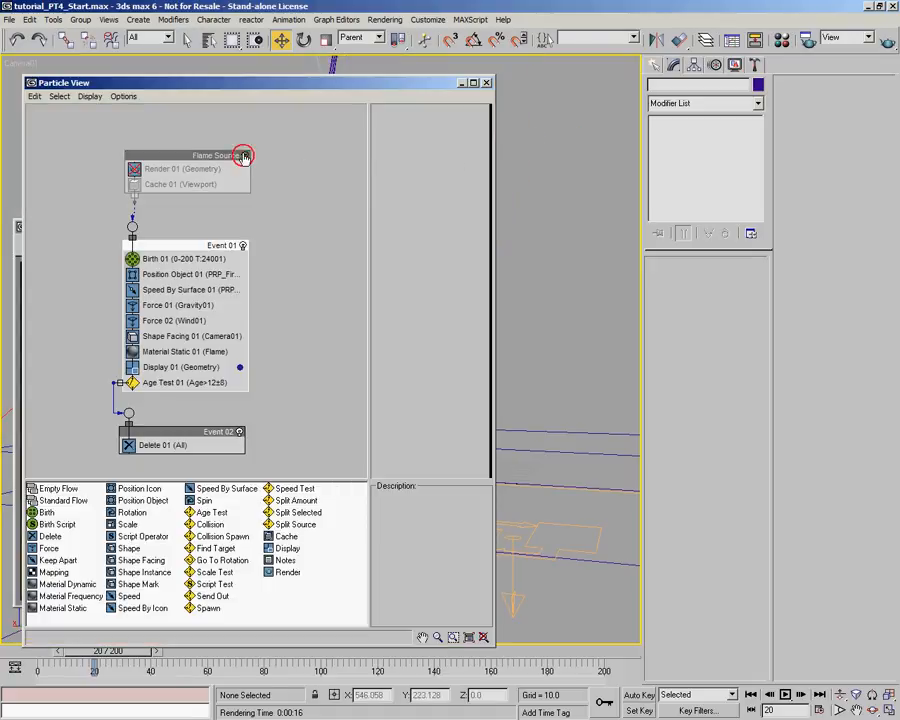
left_click(462, 82)
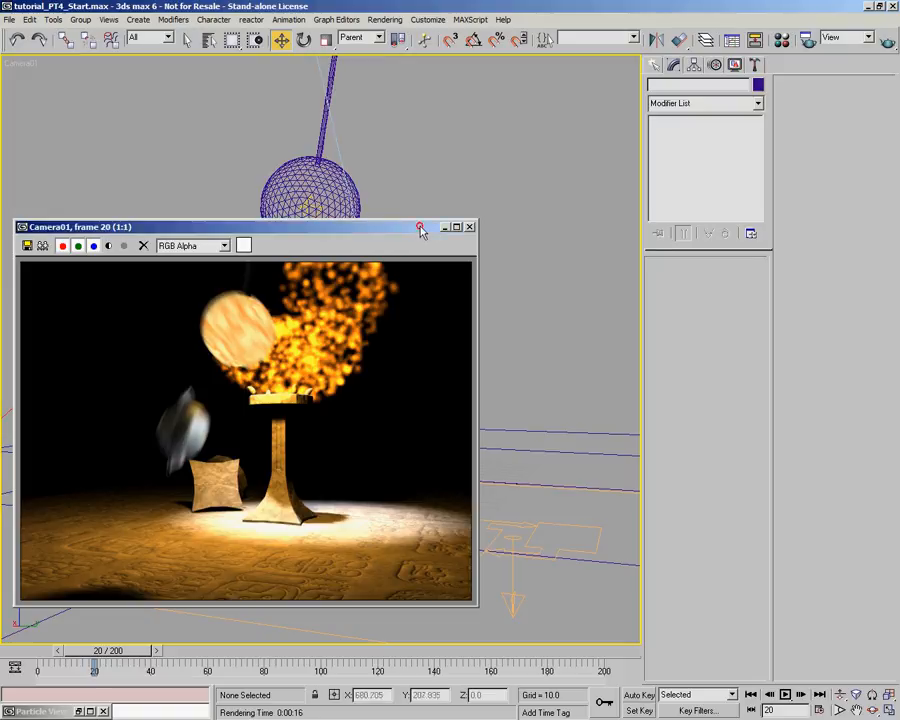
- Minimize the rendered frame window, set the animation to frame 18 and render the Camera01 view
left_click_drag(420, 227, 414, 257)
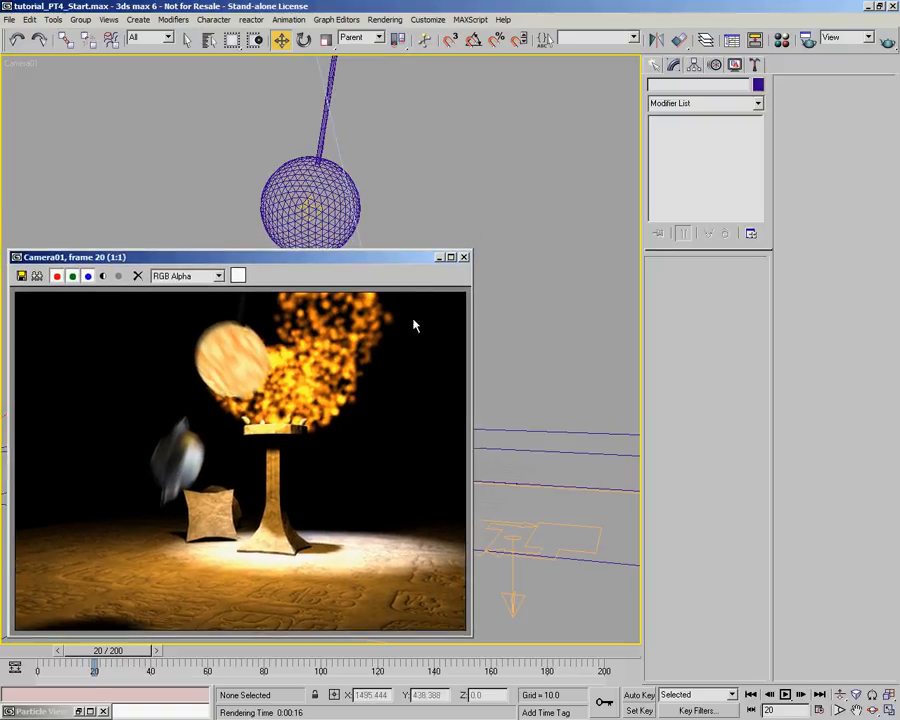
left_click(439, 257)
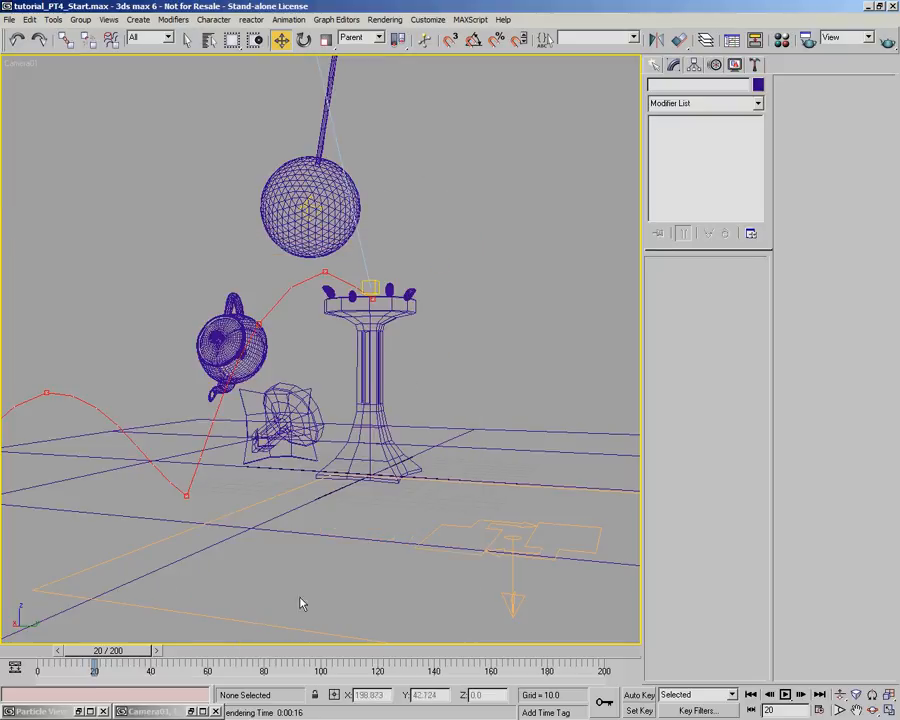
left_click_drag(108, 655, 105, 657)
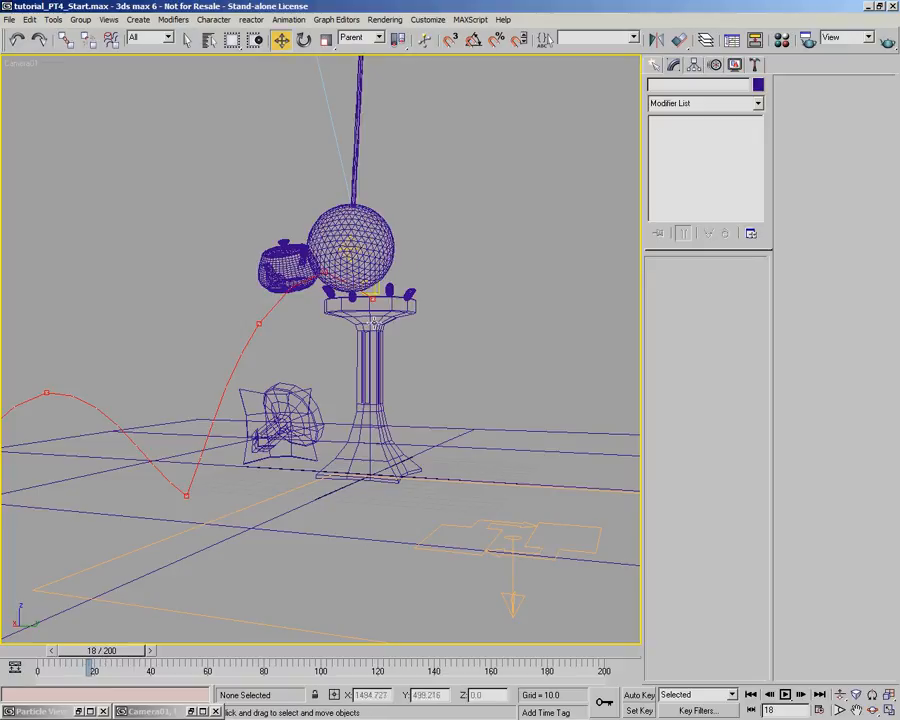
left_click(885, 38)
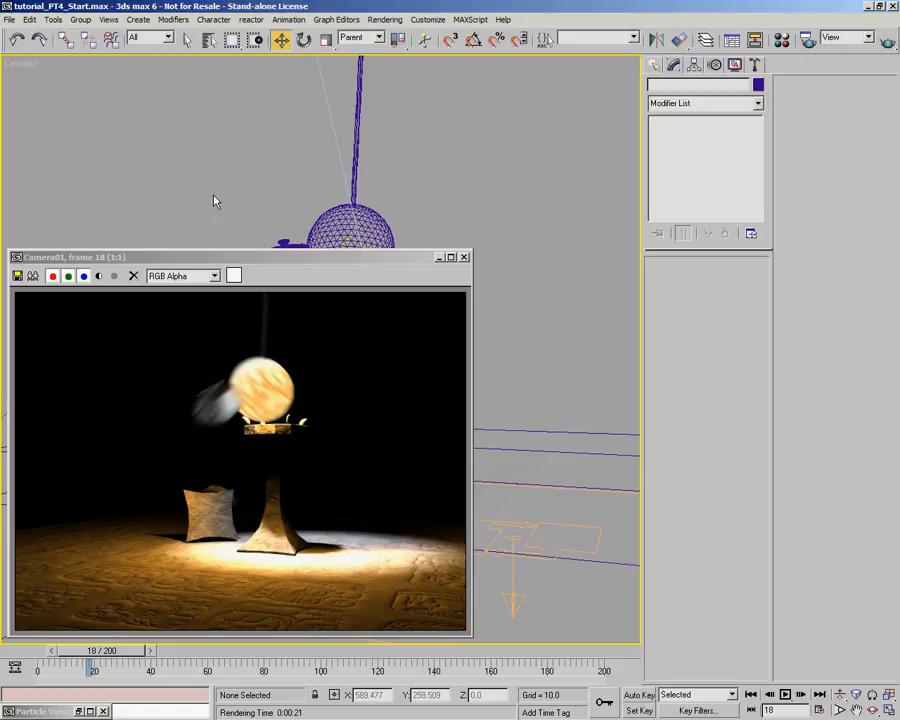
- Activate Light Tracer advanced lighting, raise its Bounces by one and check the common render settings
left_click(385, 19)
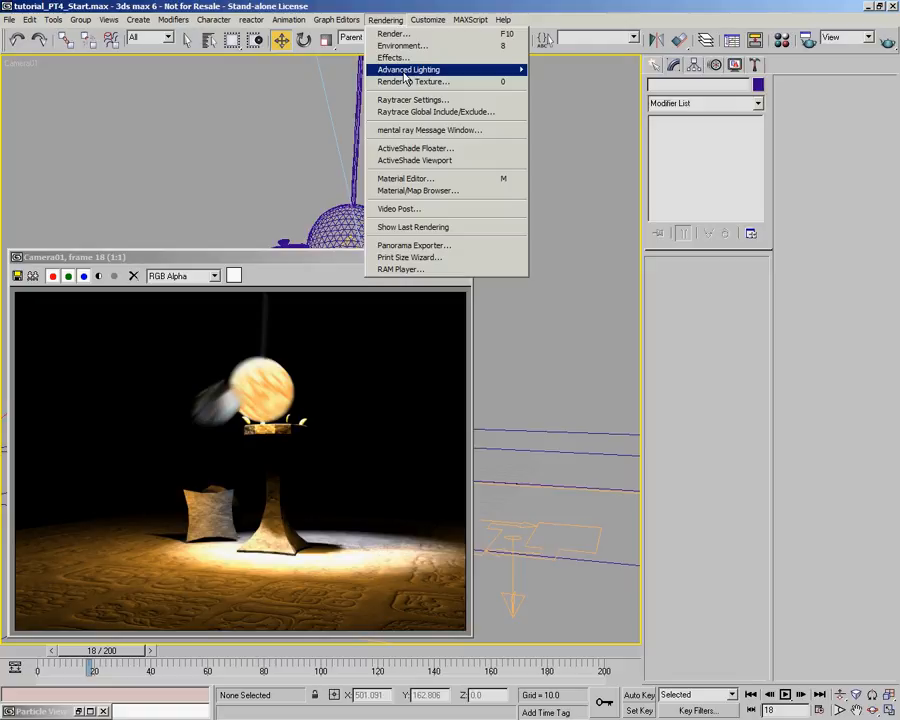
mouse_move(404, 70)
left_click(562, 70)
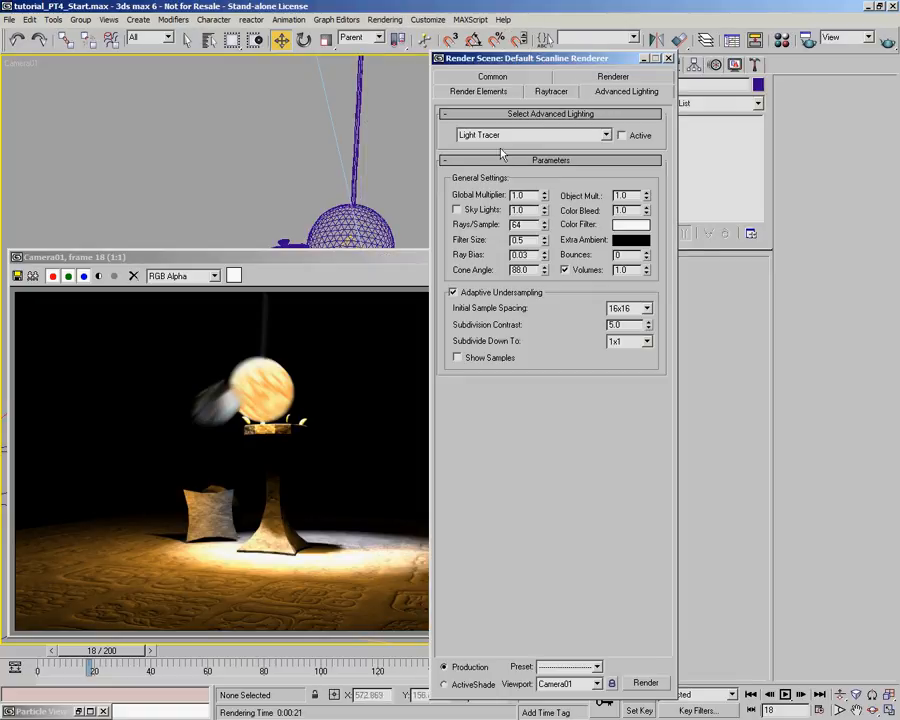
left_click(622, 135)
left_click(647, 253)
left_click(668, 58)
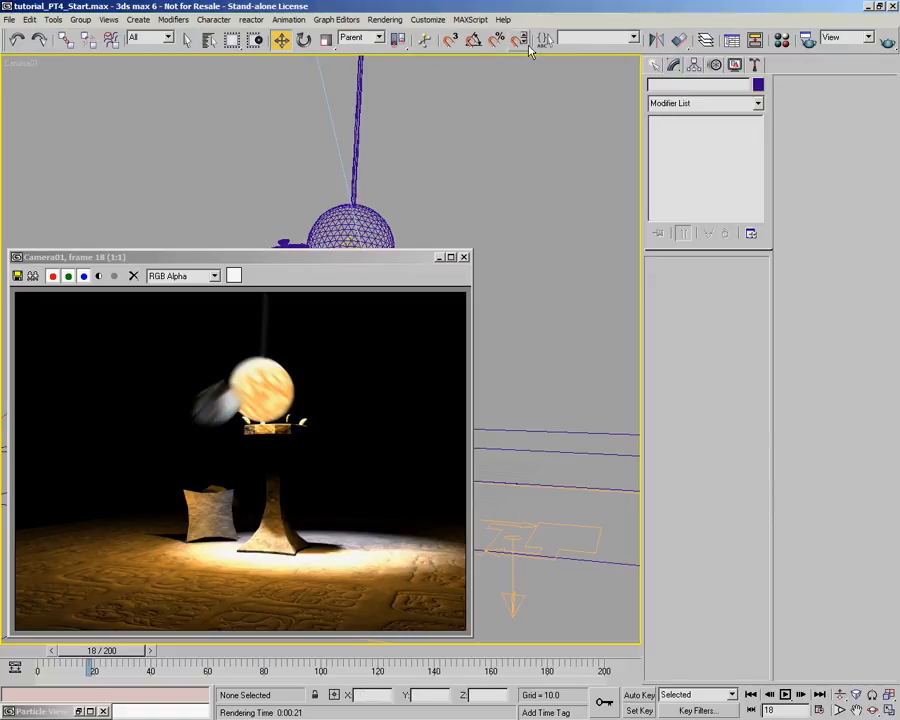
left_click(808, 39)
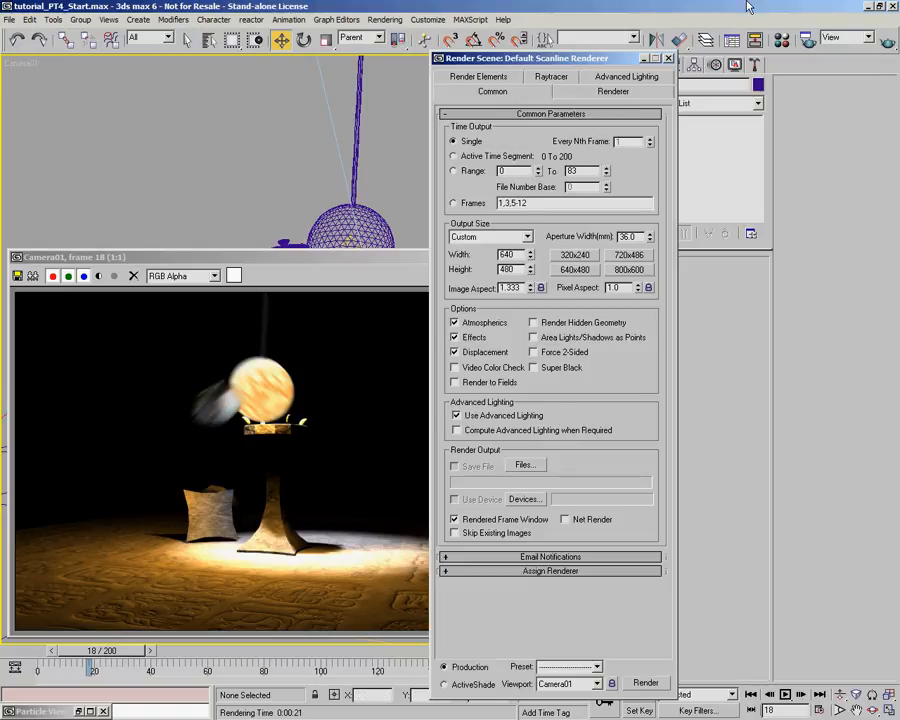
left_click(667, 59)
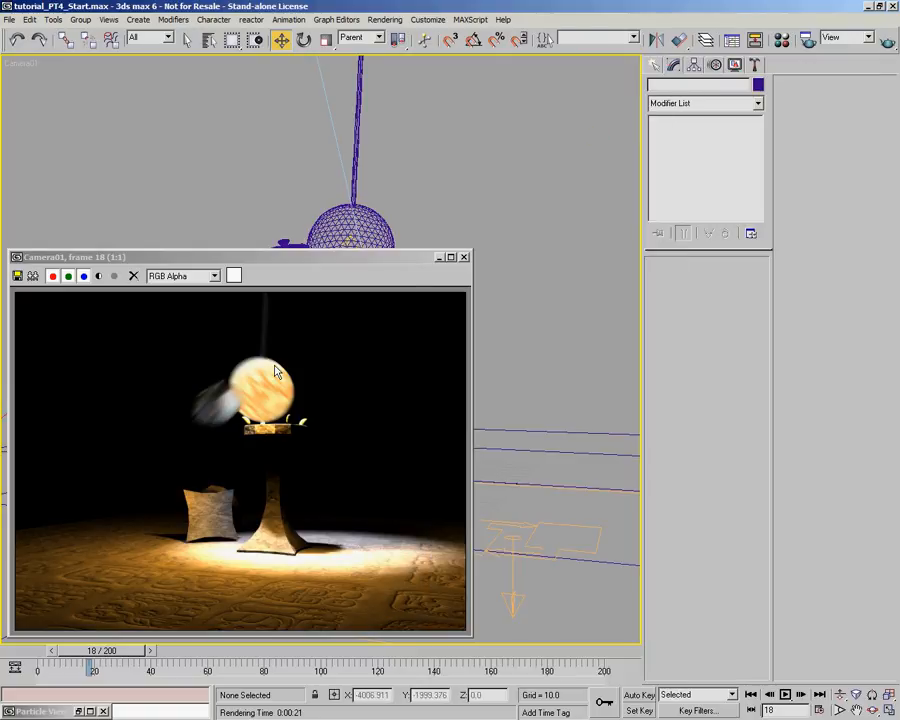
- Enlarge the rendered frame window, compare frame 18 rendered with Light Tracer at 2:1 zoom, and restore the window to 1:1 at a smaller size
left_click_drag(336, 263, 348, 84)
left_click_drag(484, 455, 624, 647)
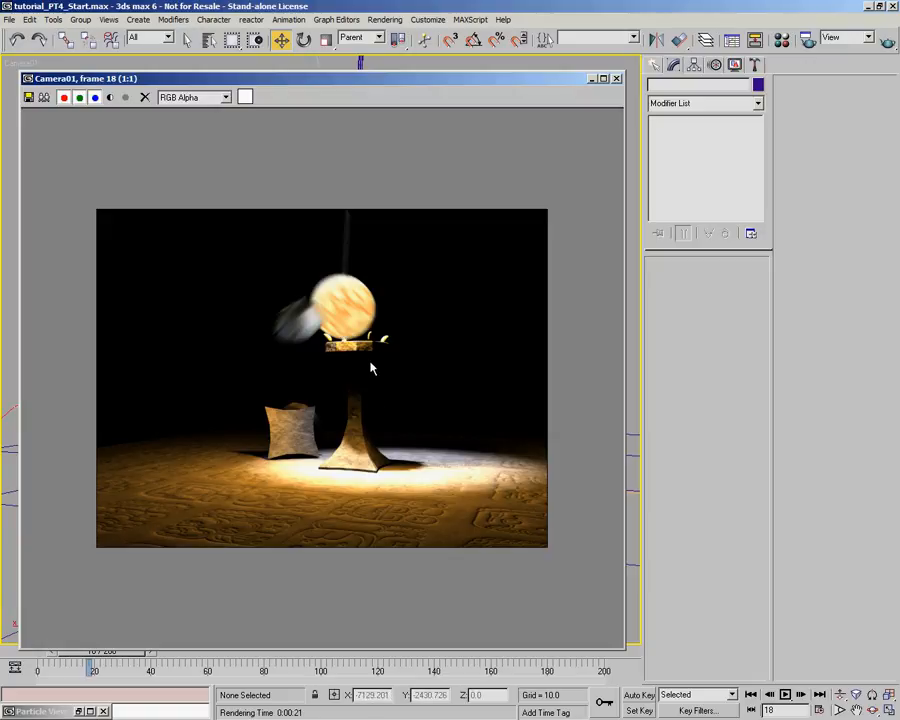
left_click(370, 369, "ctrl")
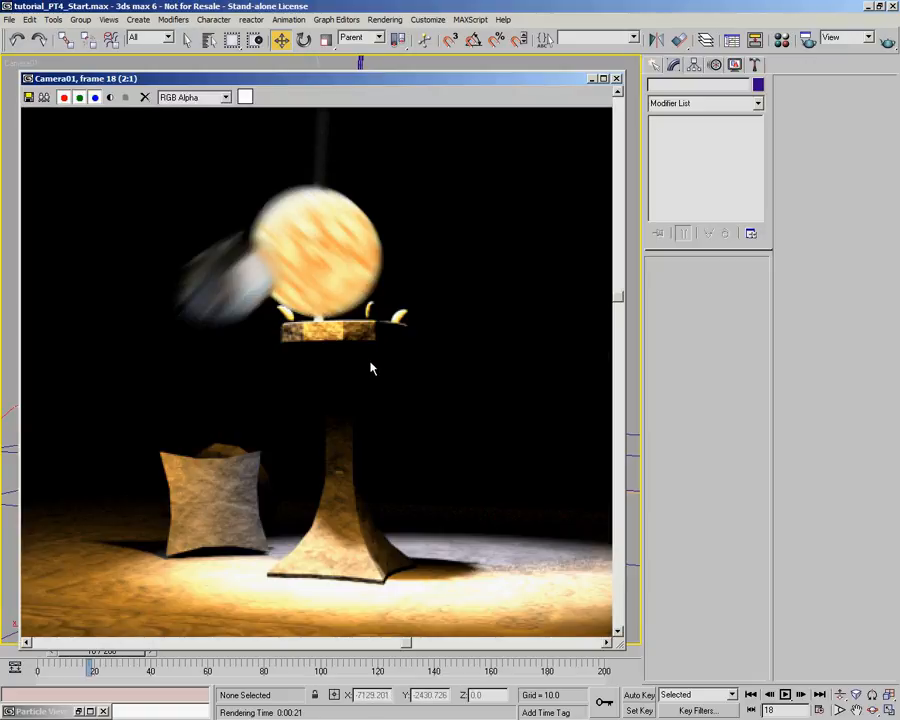
middle_click_drag(370, 368, 396, 358)
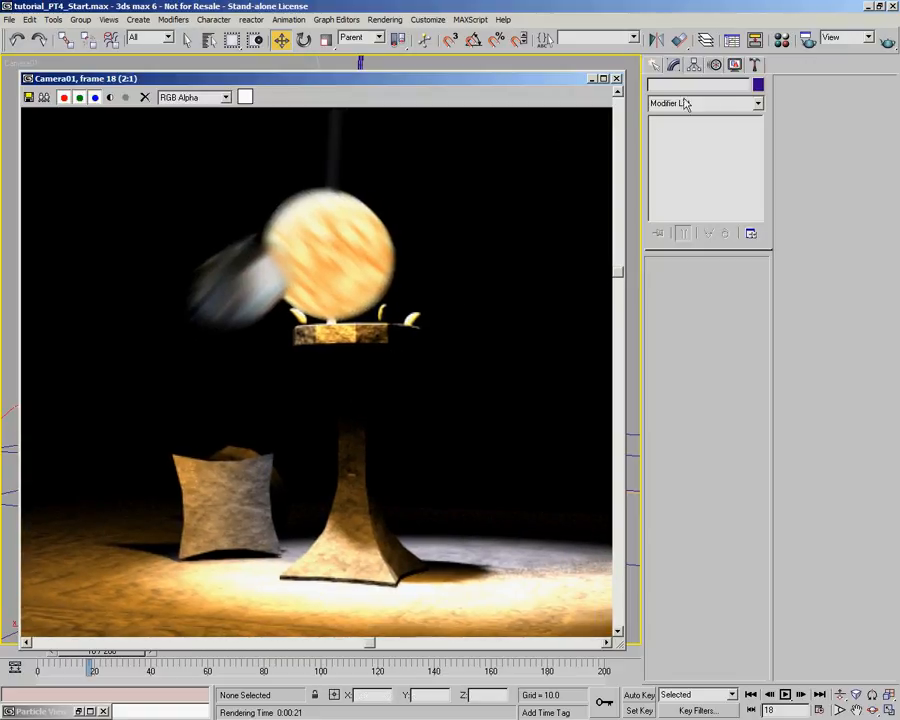
left_click(888, 42)
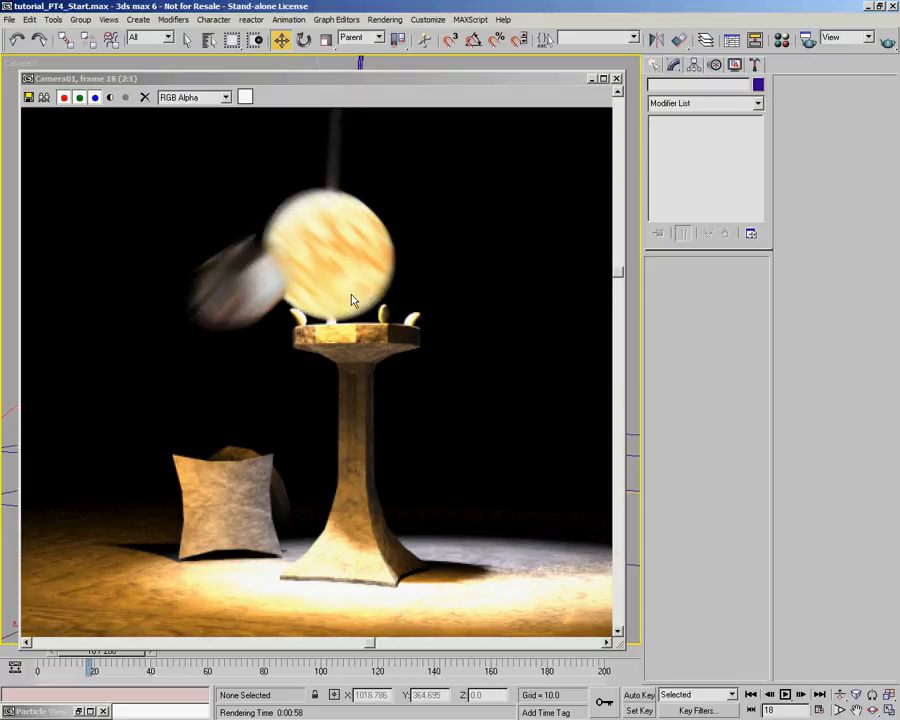
scroll(352, 297, "down", 1)
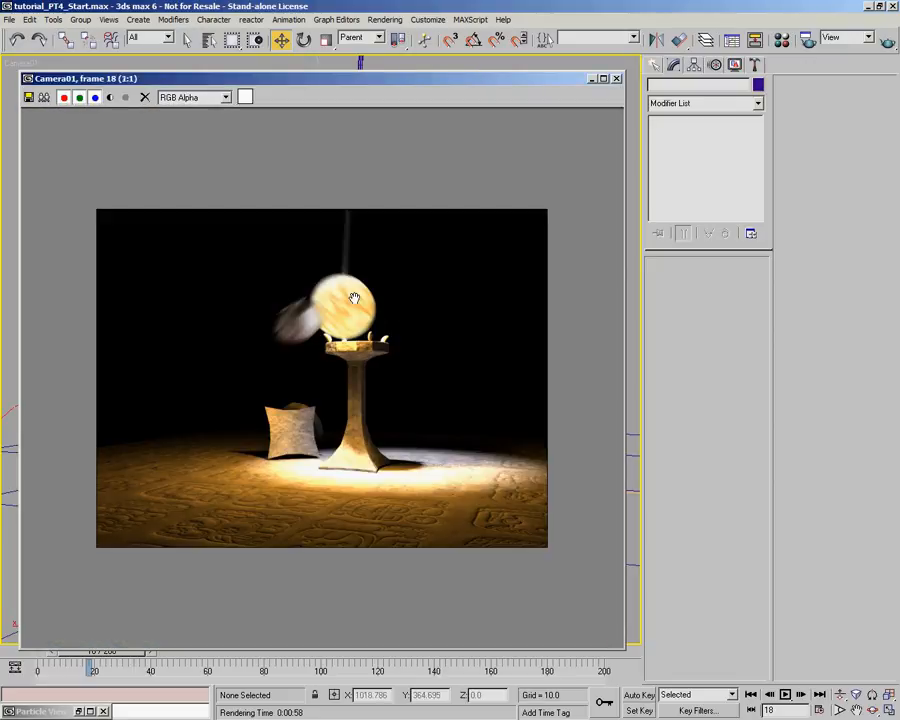
left_click(617, 80)
left_click_drag(617, 81, 493, 188)
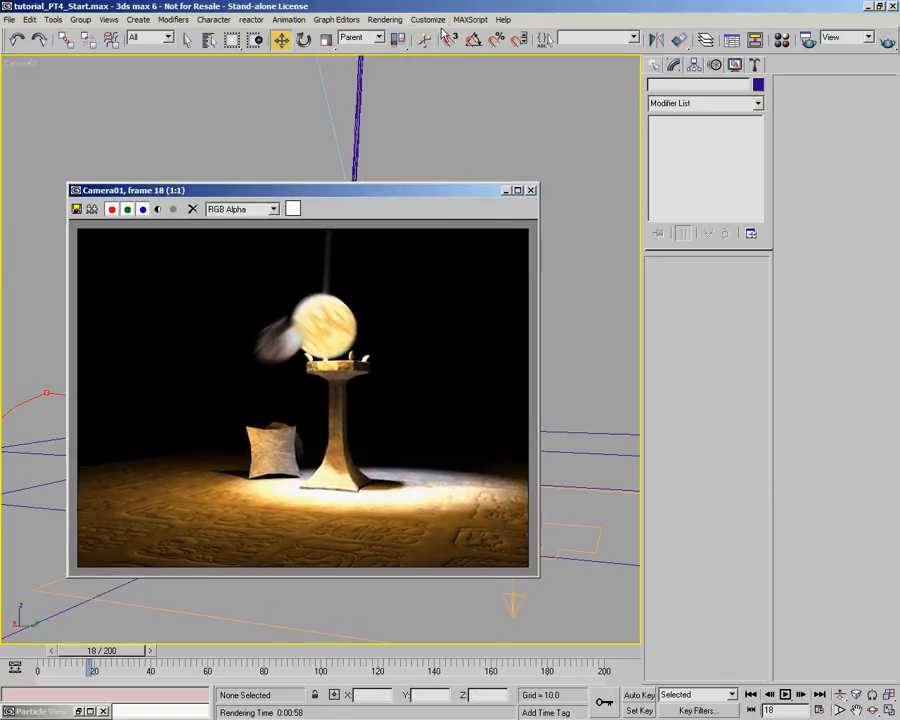
- Deactivate the Light Tracer in the advanced lighting settings
left_click(386, 20)
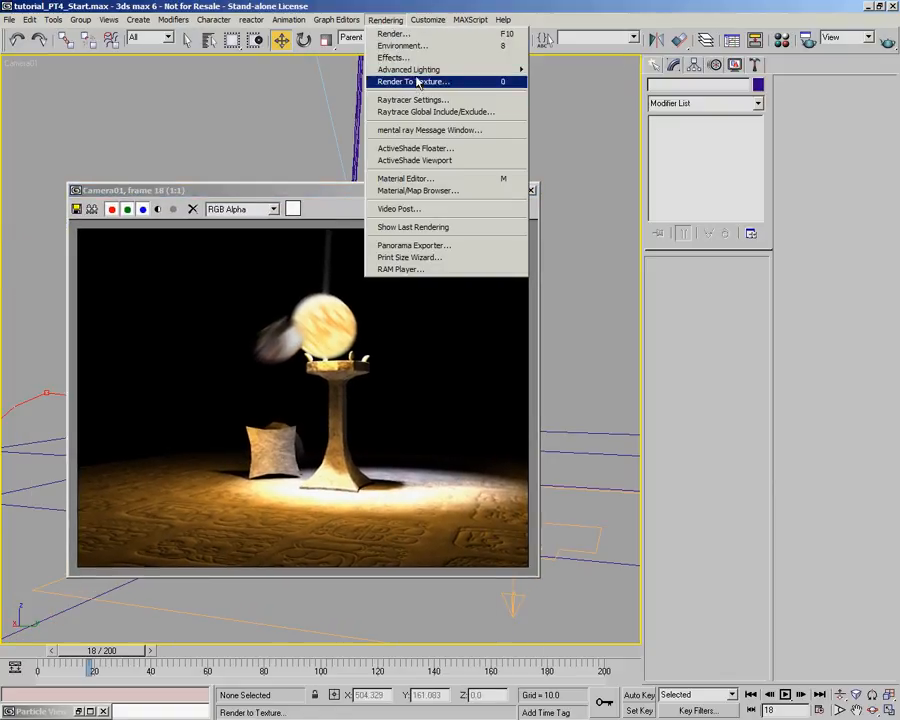
mouse_move(510, 70)
left_click(560, 70)
left_click(622, 135)
left_click(668, 59)
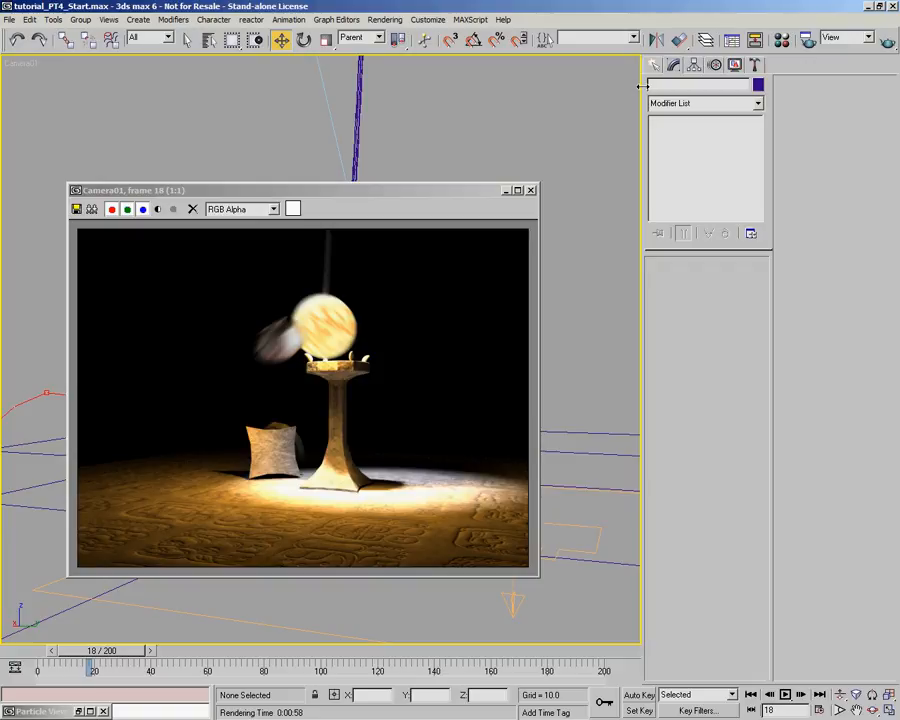
- Render the active time segment 0 to 200 from Camera01 at 640x480 without assigning an output file
left_click(809, 40)
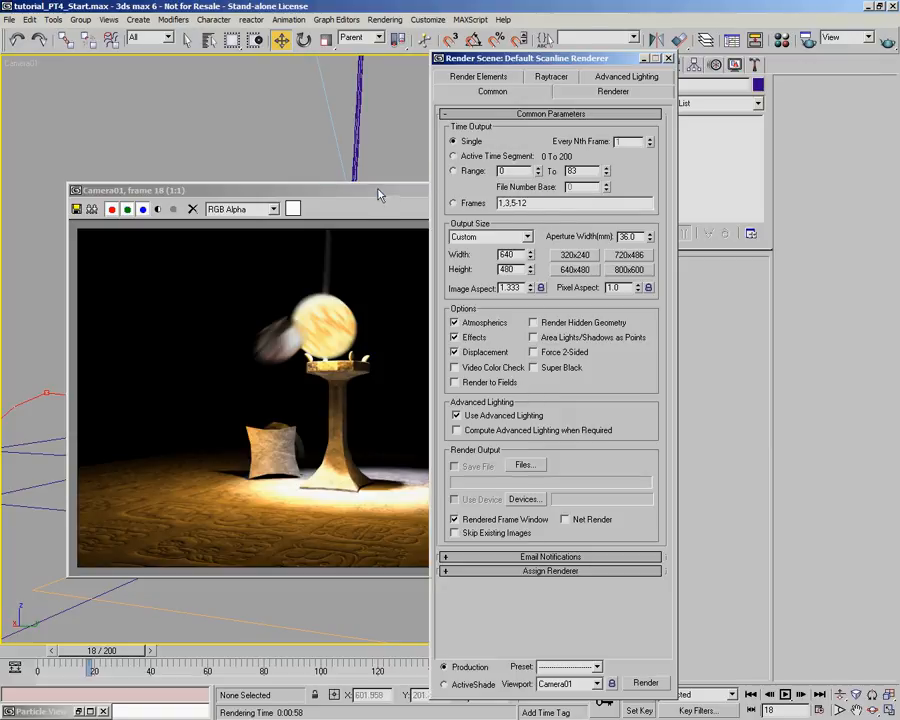
left_click_drag(378, 193, 348, 209)
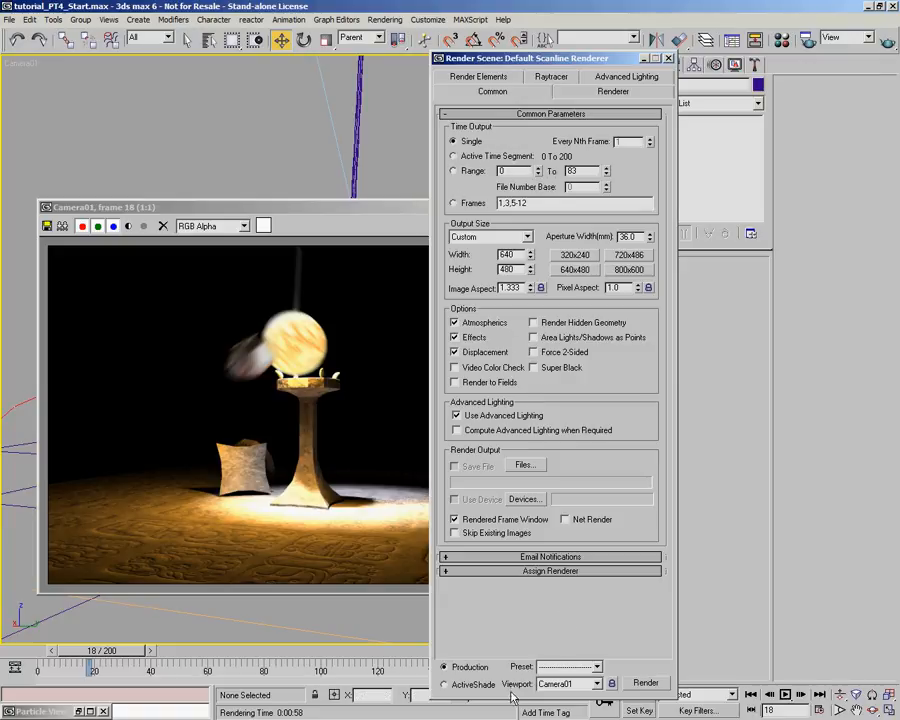
left_click_drag(513, 700, 513, 632)
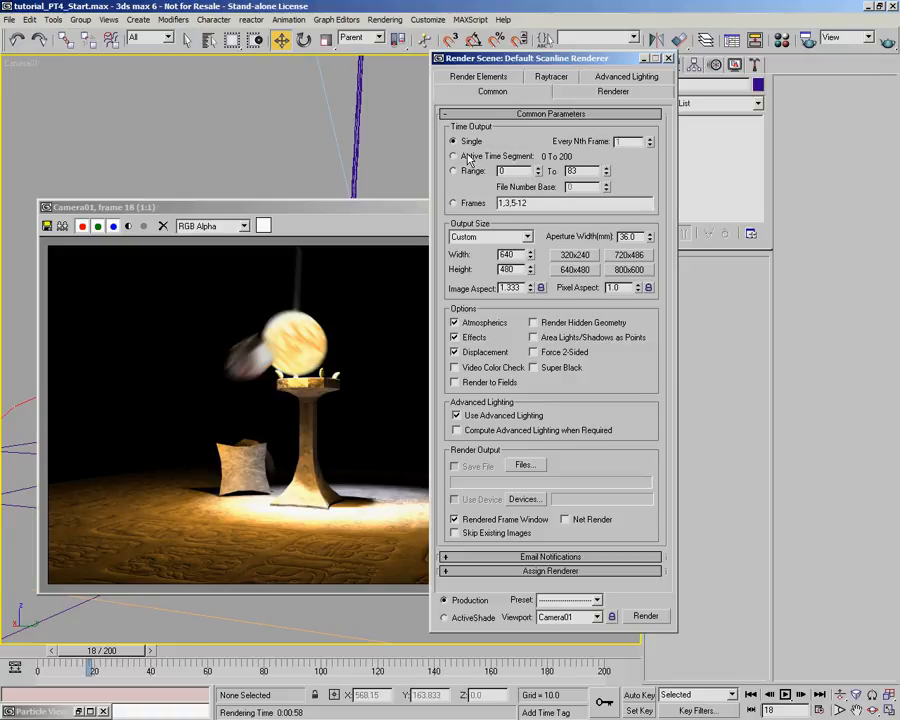
left_click(468, 157)
left_click(640, 616)
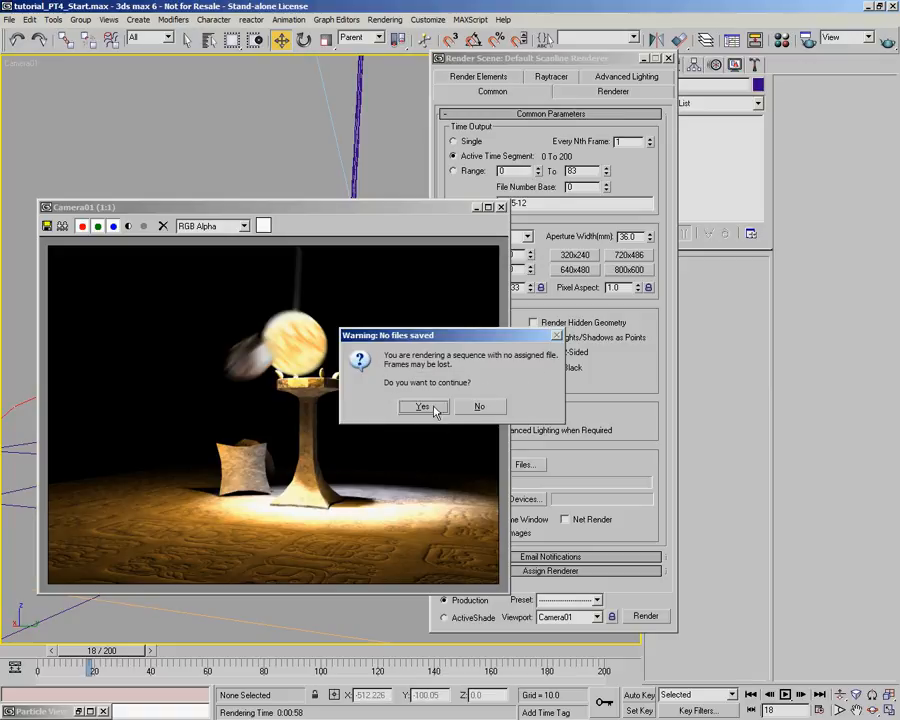
left_click(398, 406)
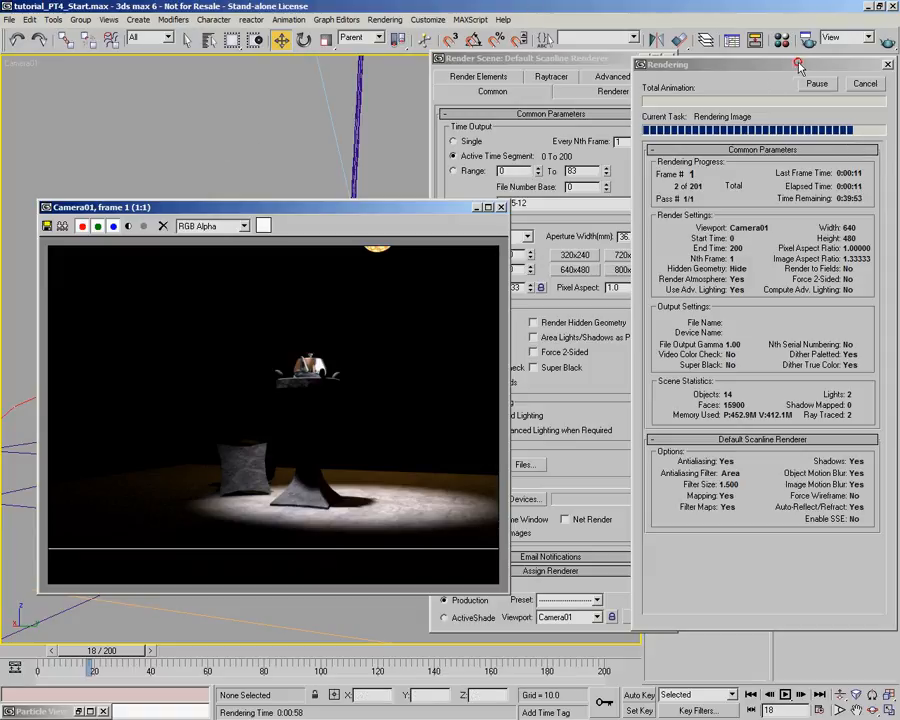
left_click_drag(790, 66, 762, 72)
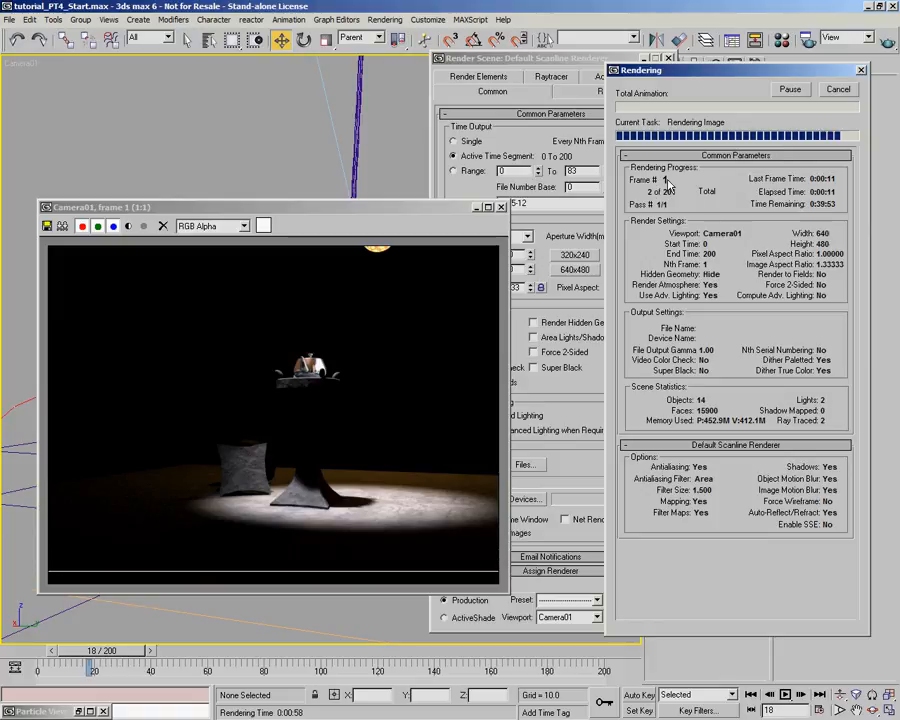